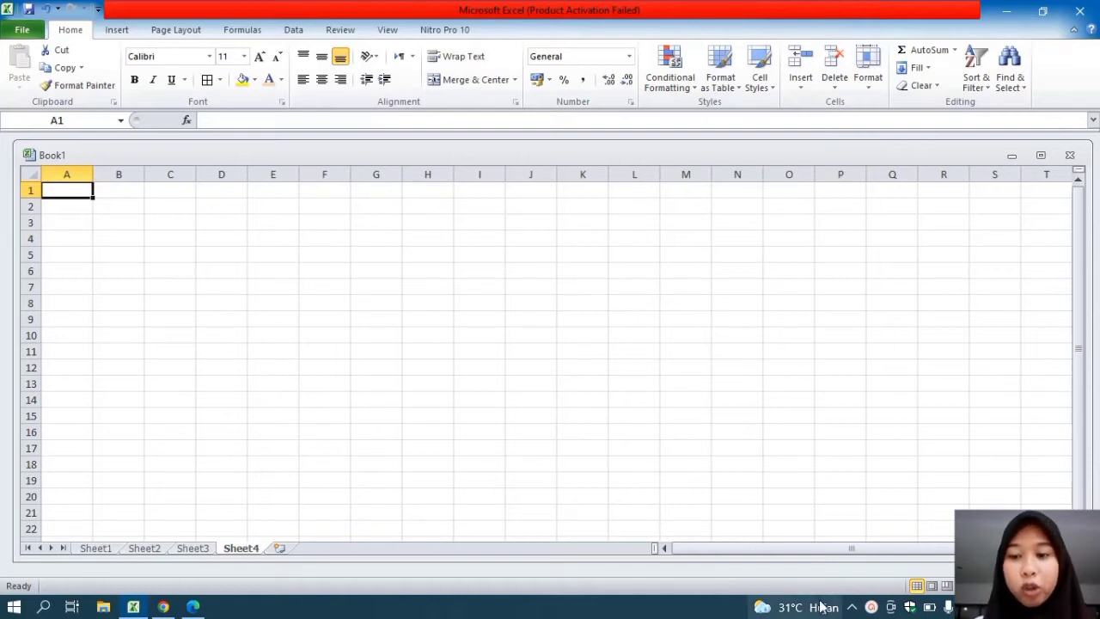
Enter the foundation name YAYASAN HAJJAH SYAMSIAH SIREGAR in cell A1
click(851, 606)
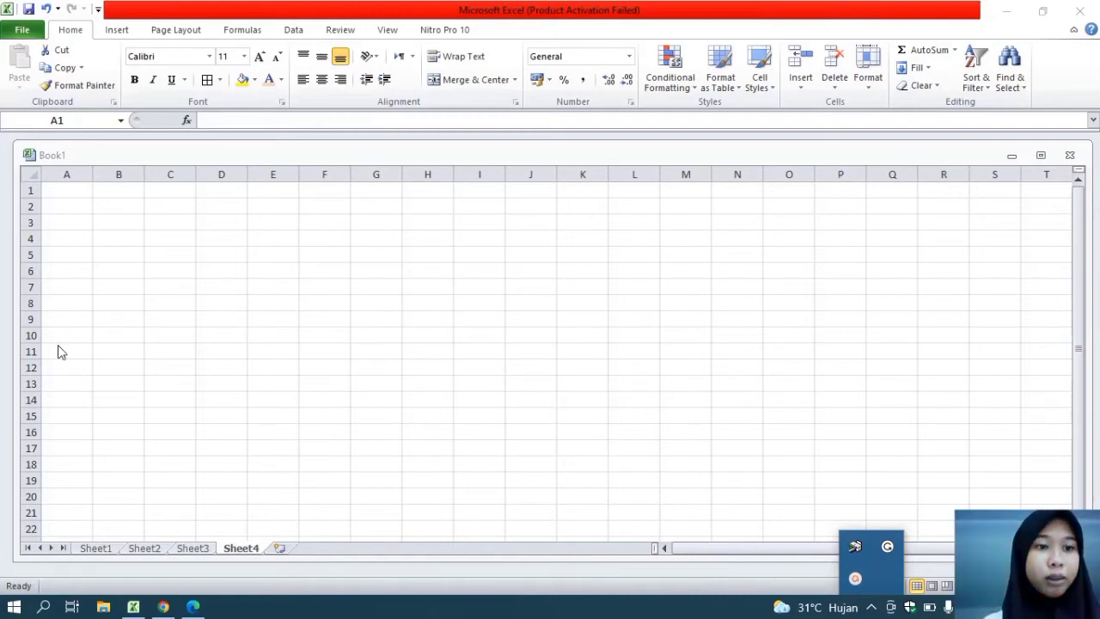
click(60, 189)
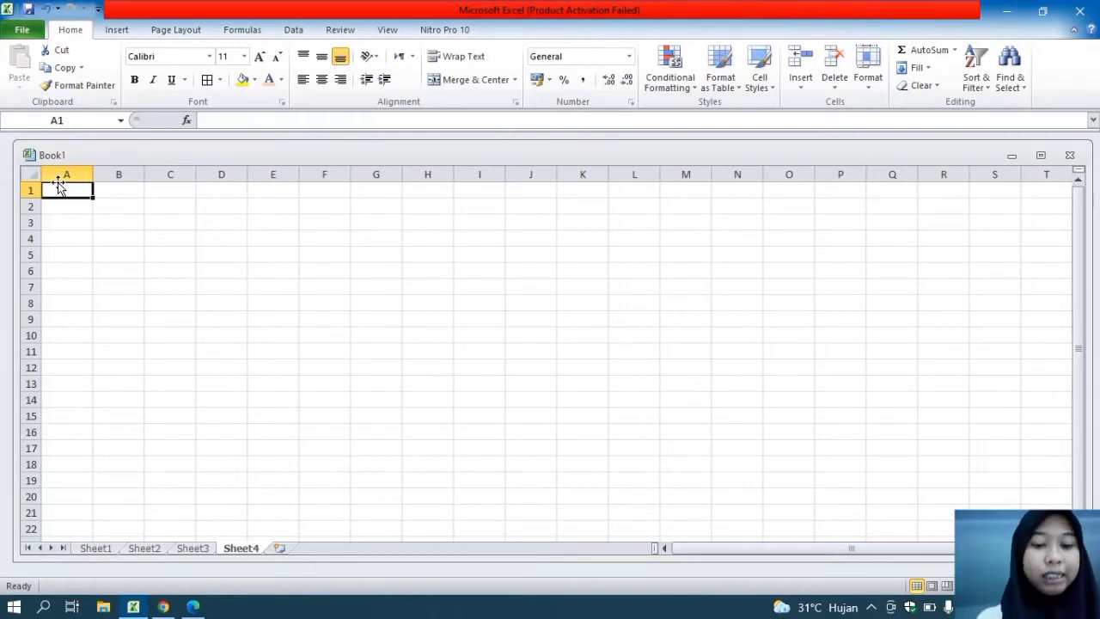
text(YAYASAN)
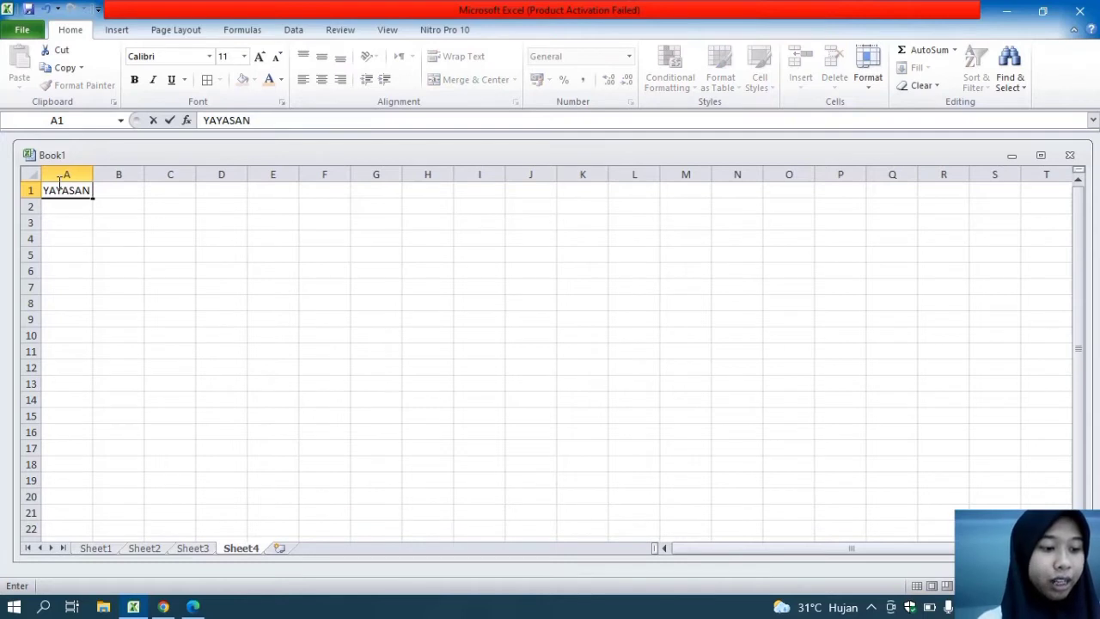
text( HAJJA)
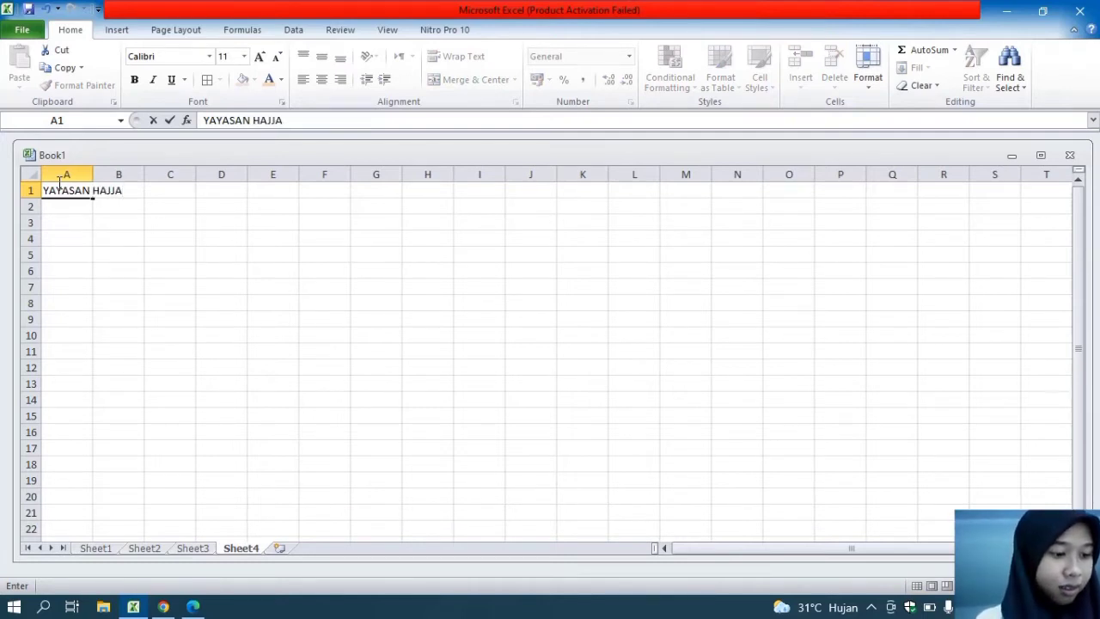
text(H SYA)
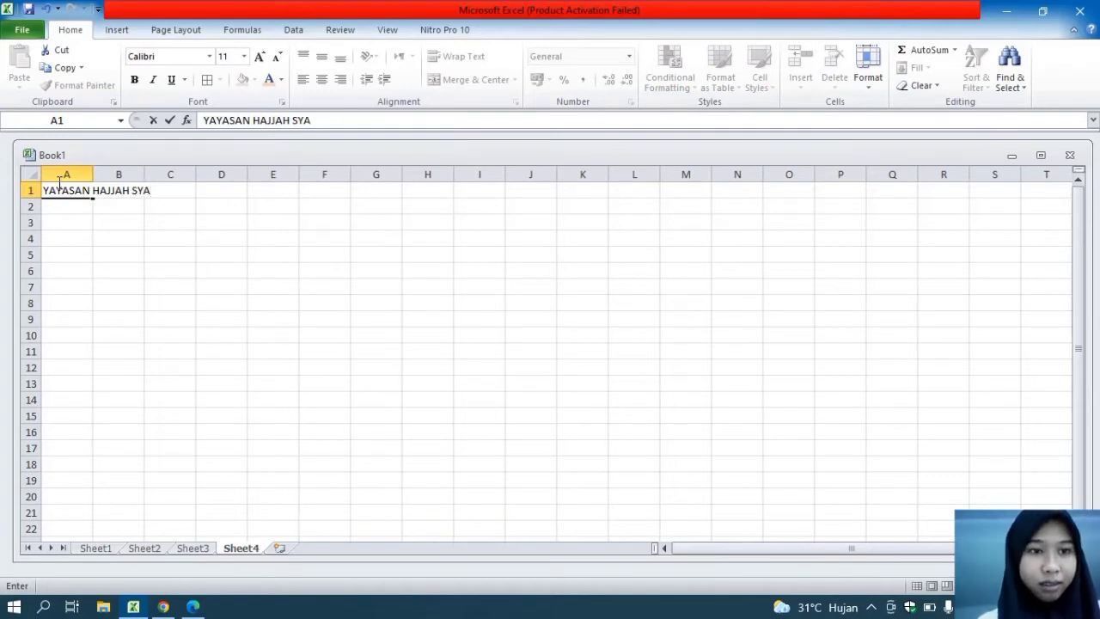
text(MSIAH)
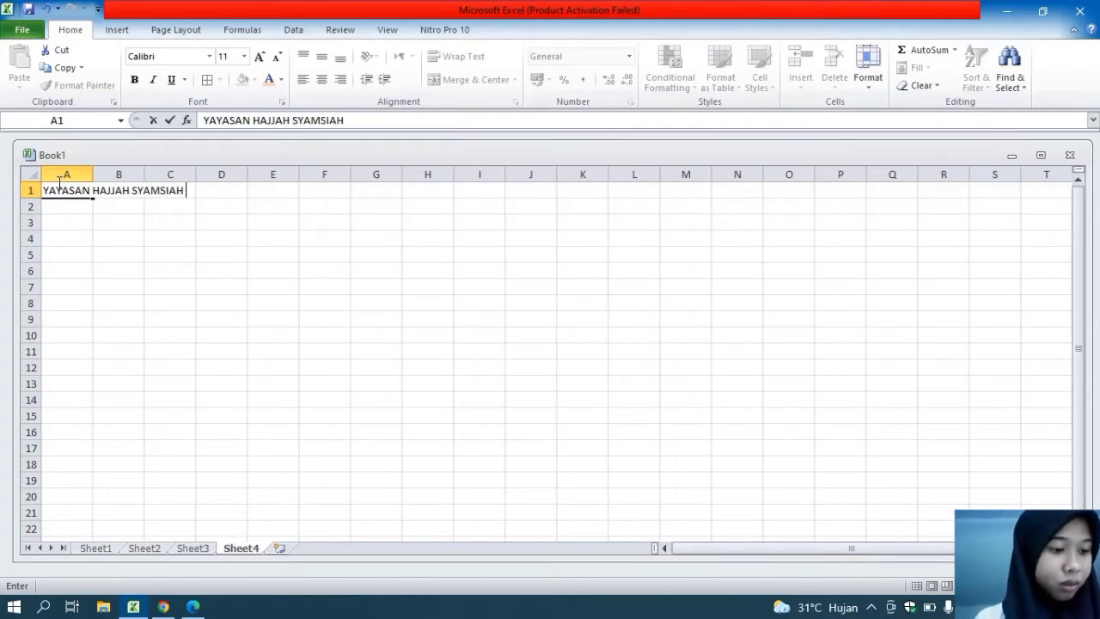
text( SIREGAR)
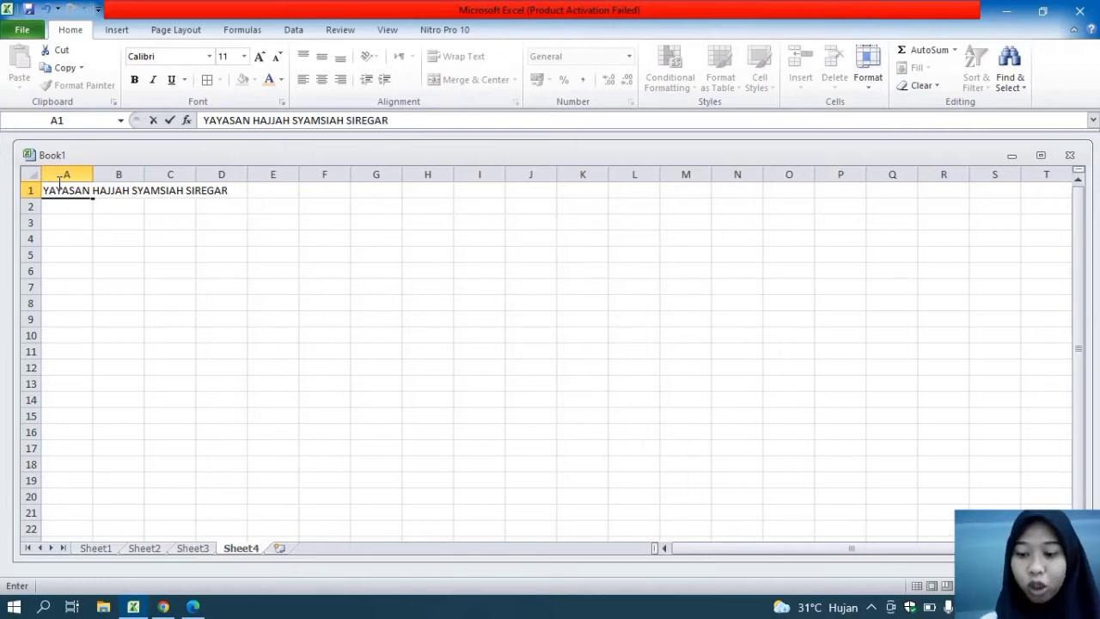
key(Return)
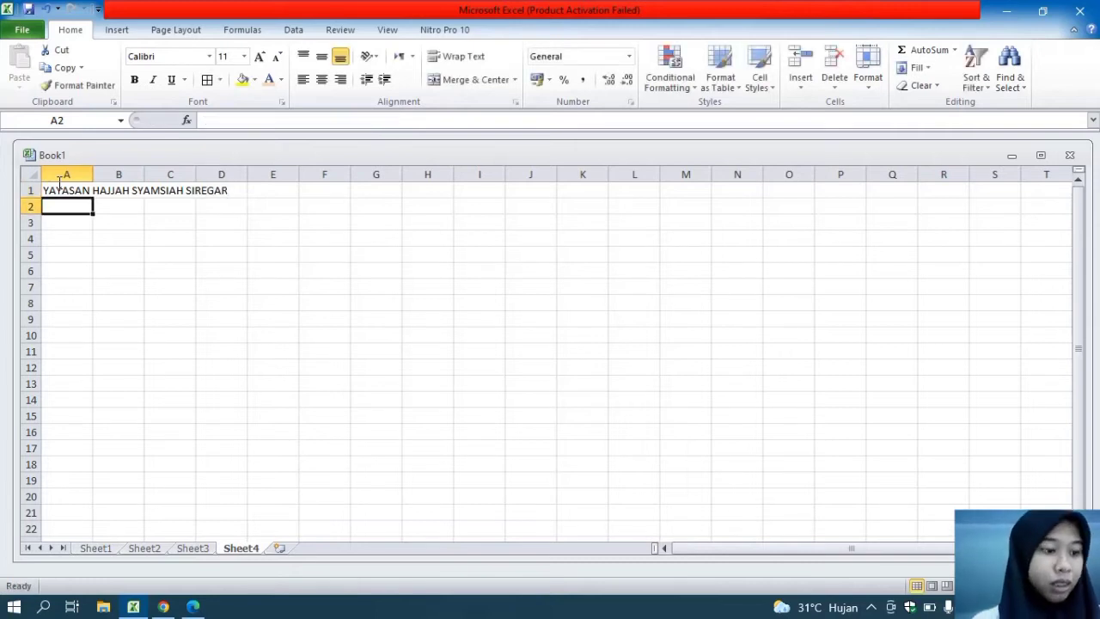
Enter the school name SD RUNAS HARAPAN in cell A2
text(SD Ng)
key(BackSpace)
key(BackSpace)
text(RU)
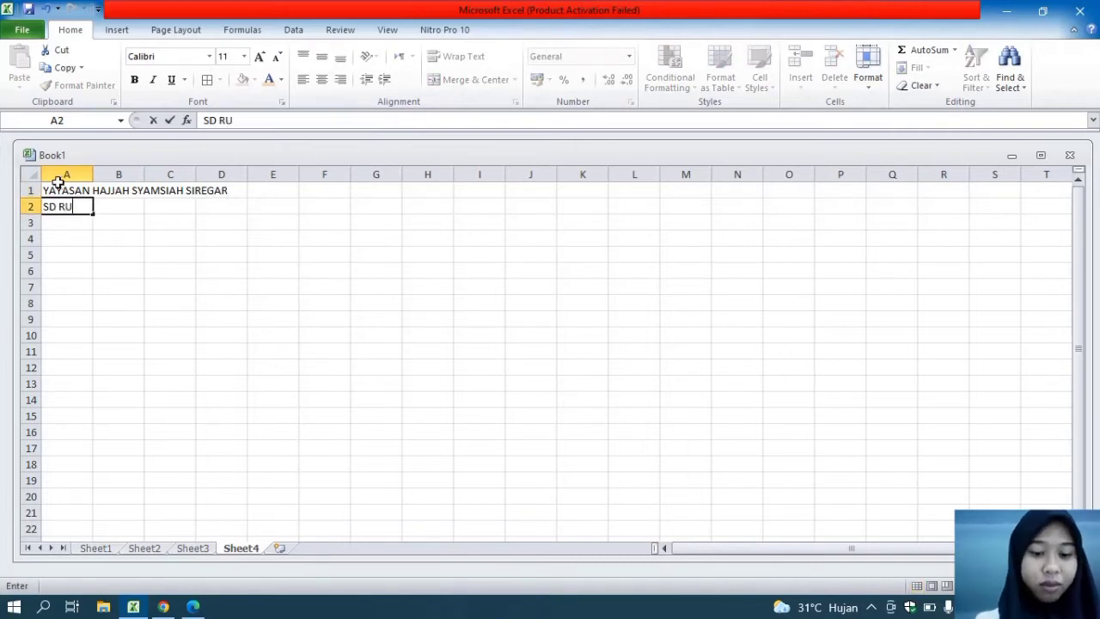
text(NAS HARAHAPAN)
key(BackSpace)
key(BackSpace)
key(BackSpace)
key(BackSpace)
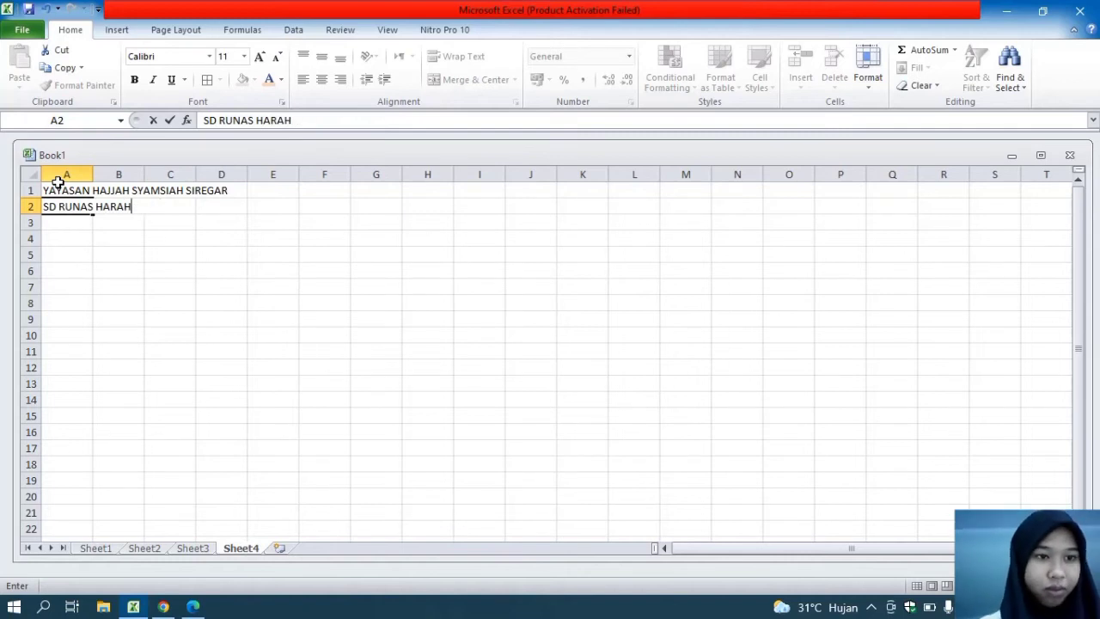
text(APAN)
key(Return)
Enter the school's full postal address in cell A3, under the school name
text(Jl. Bajak V Gg. Bahagia/)
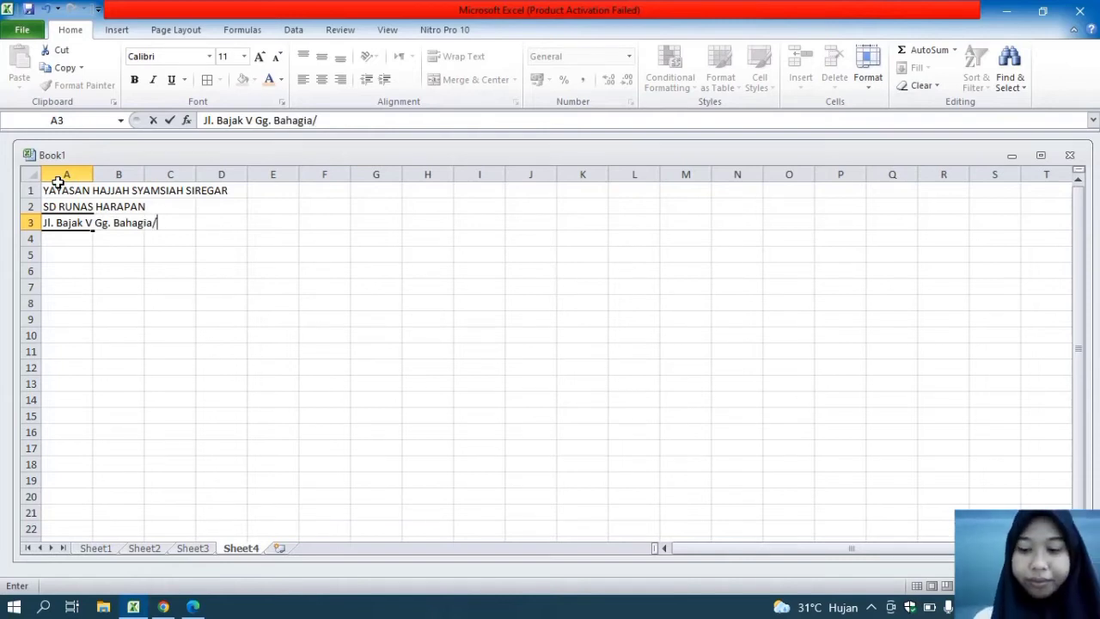
text(H. RA=)
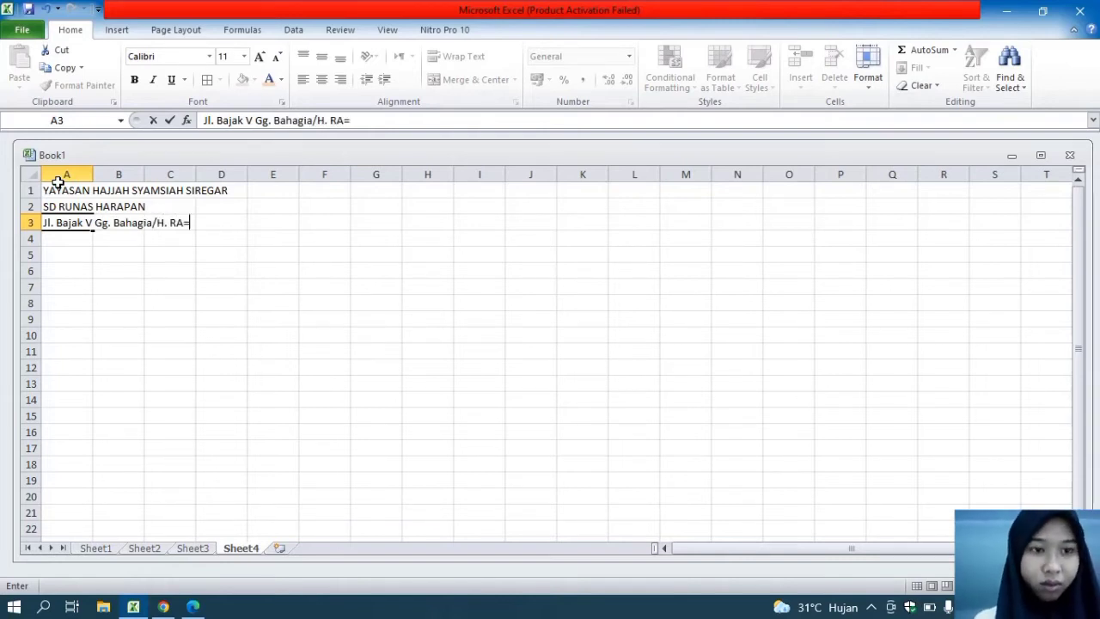
key(BackSpace)
text(am)
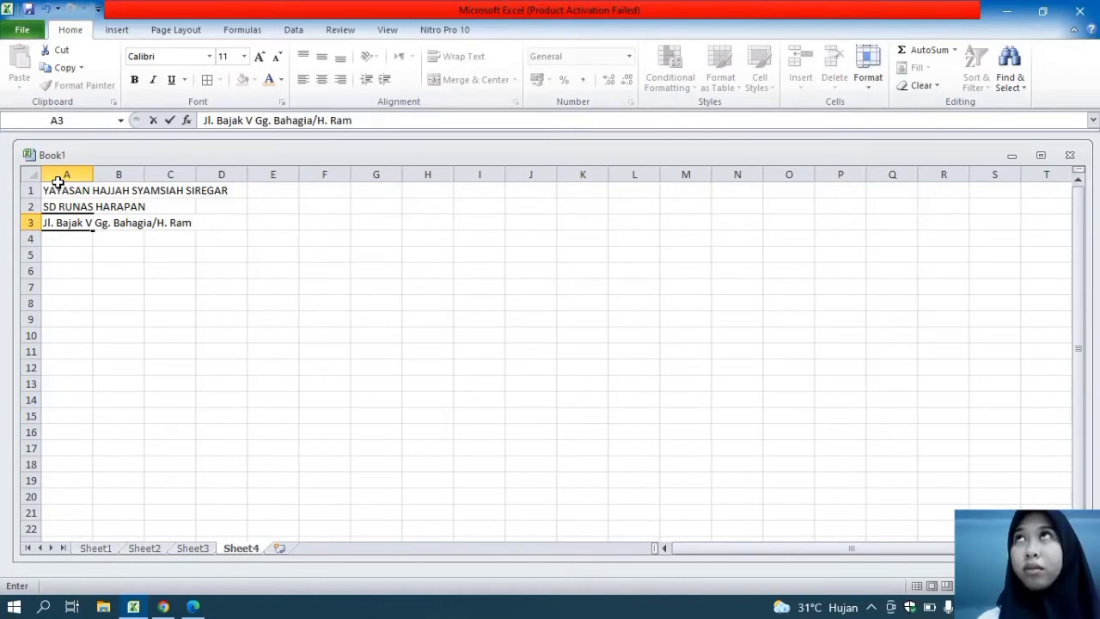
text(li)
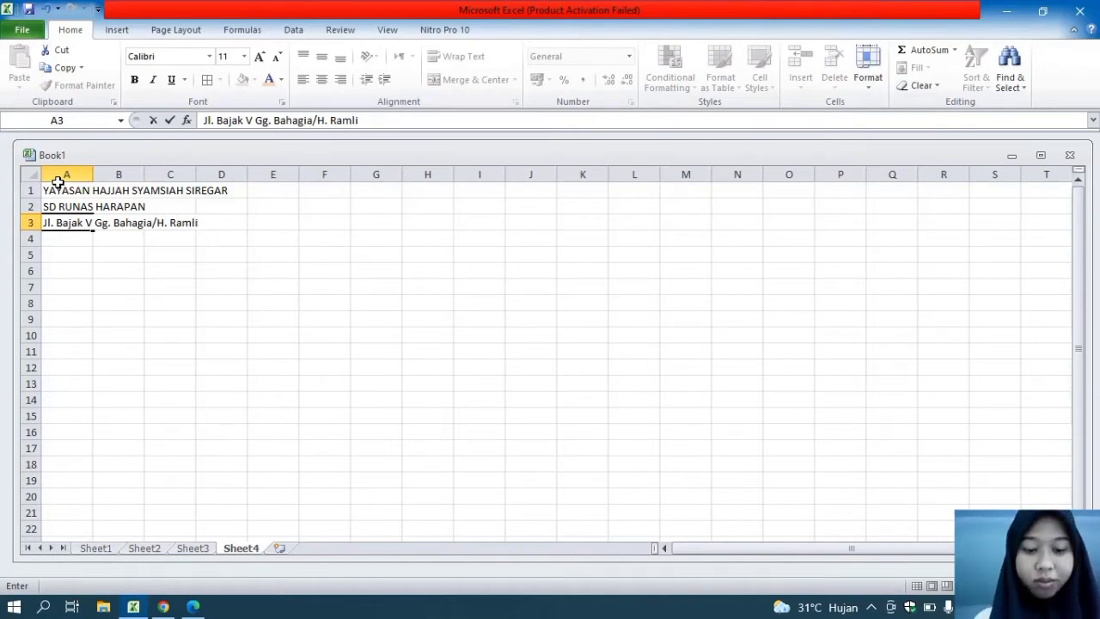
text( NO.112 F, Medam)
key(BackSpace)
text(n 20147)
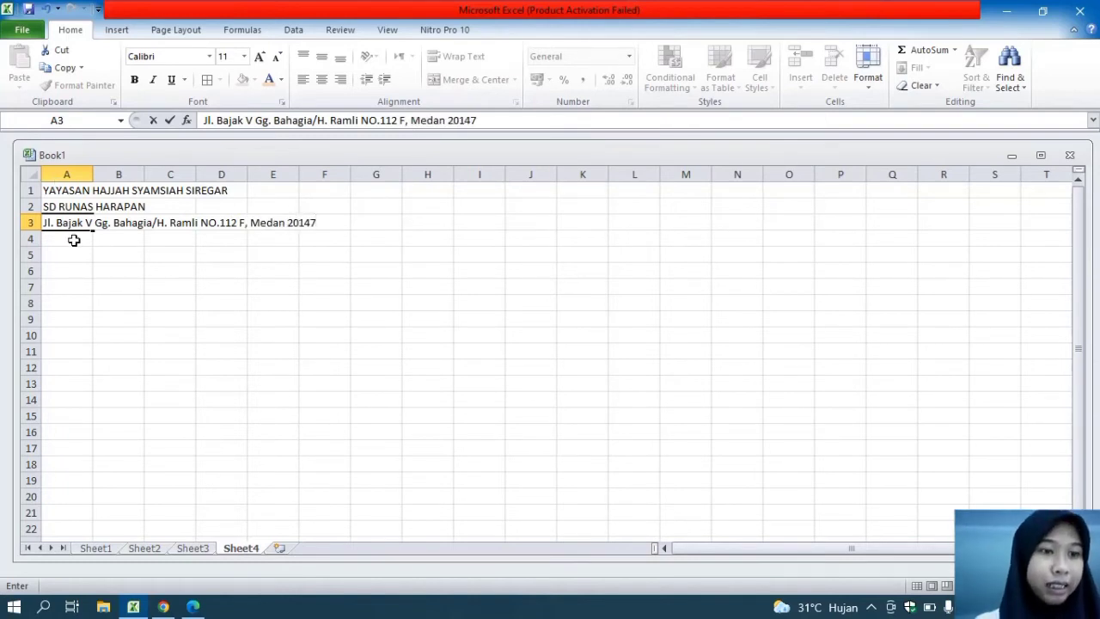
click(74, 241)
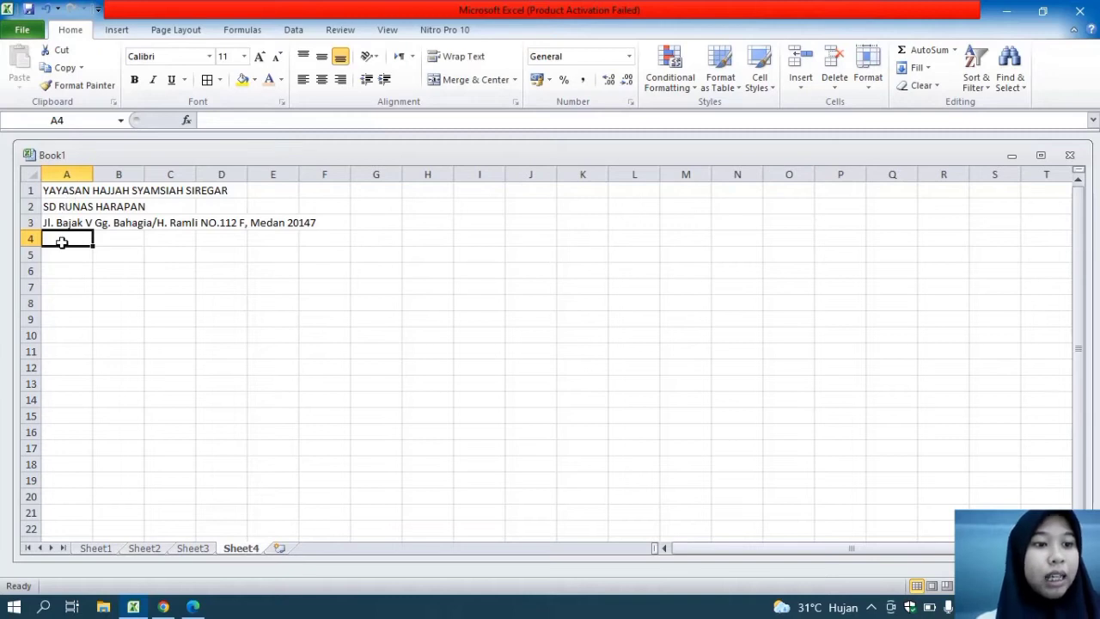
Leave row 4 blank and enter the title DAFTAR NILAI SISWA in cell A5
click(71, 252)
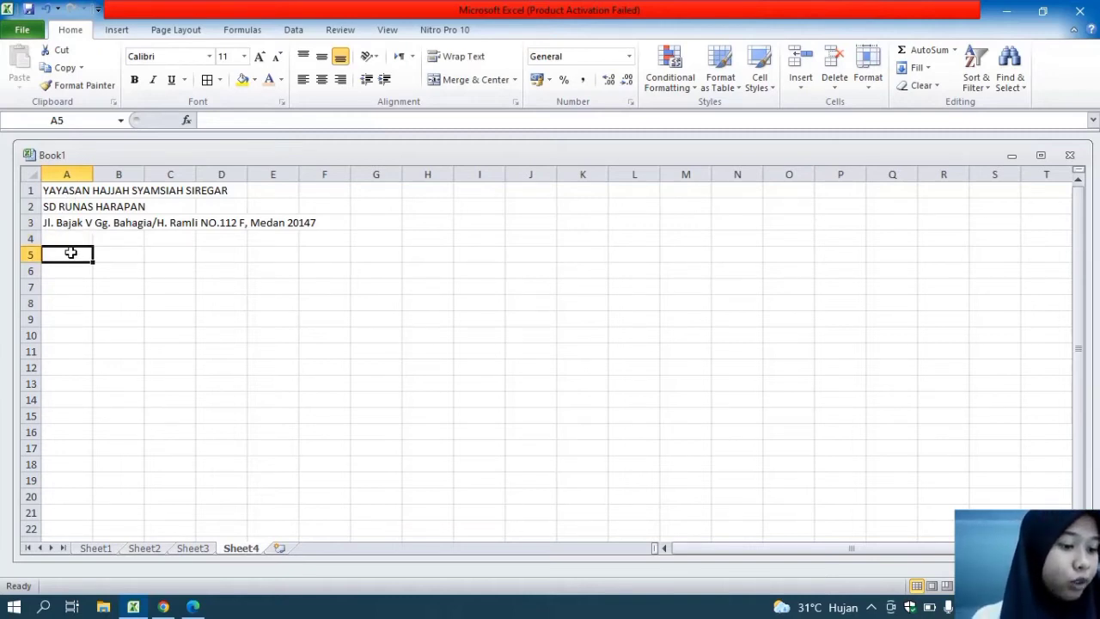
text(DAFT)
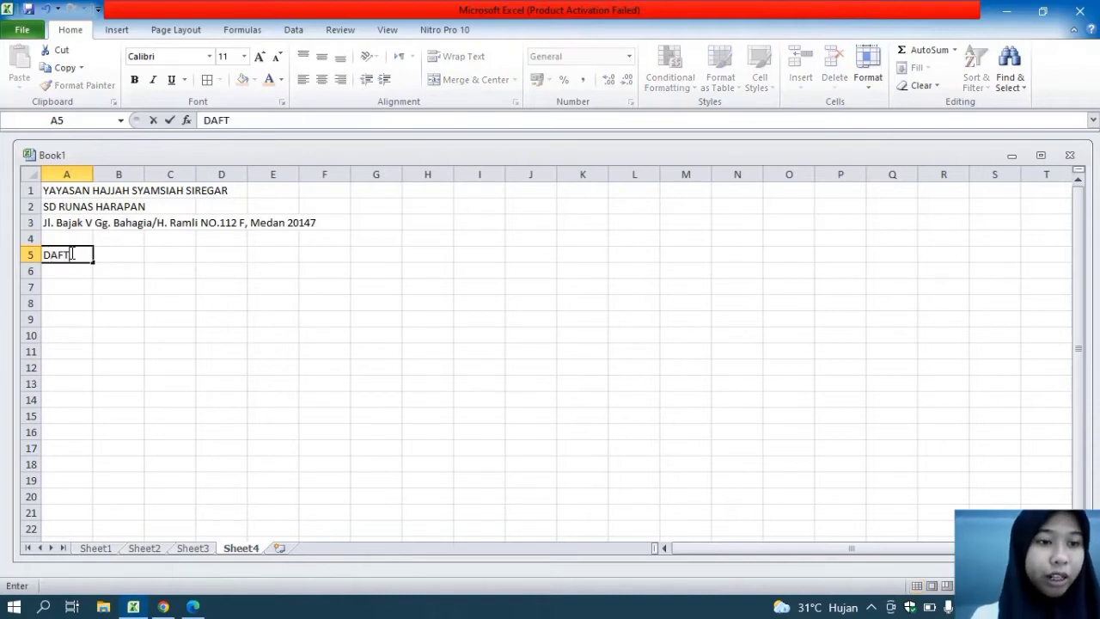
text(AR NILAI S)
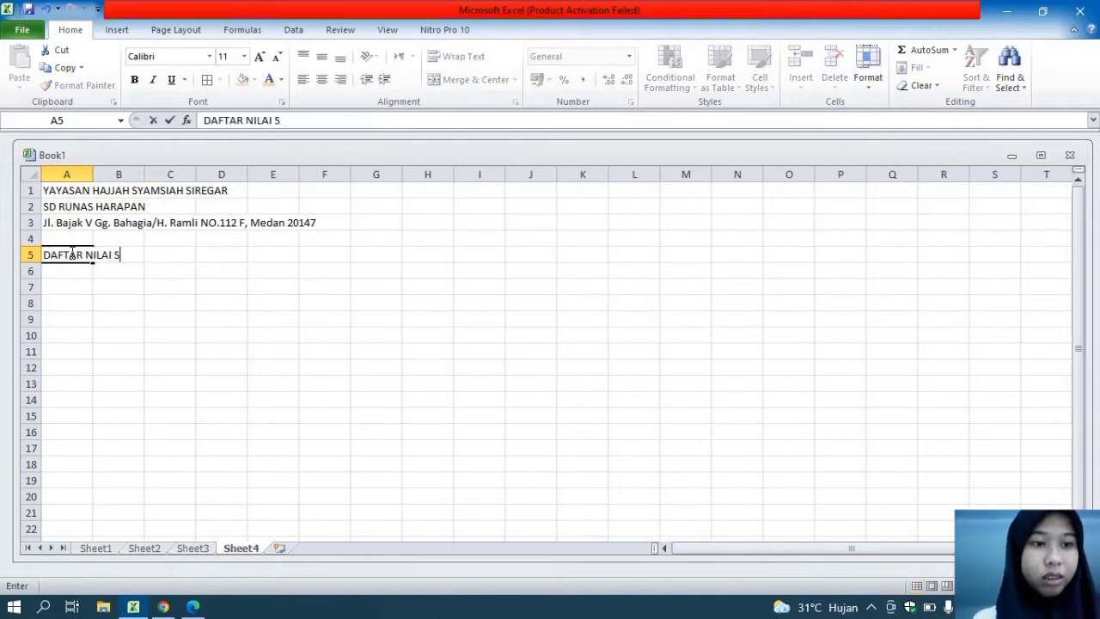
text(ISWA)
key(Return)
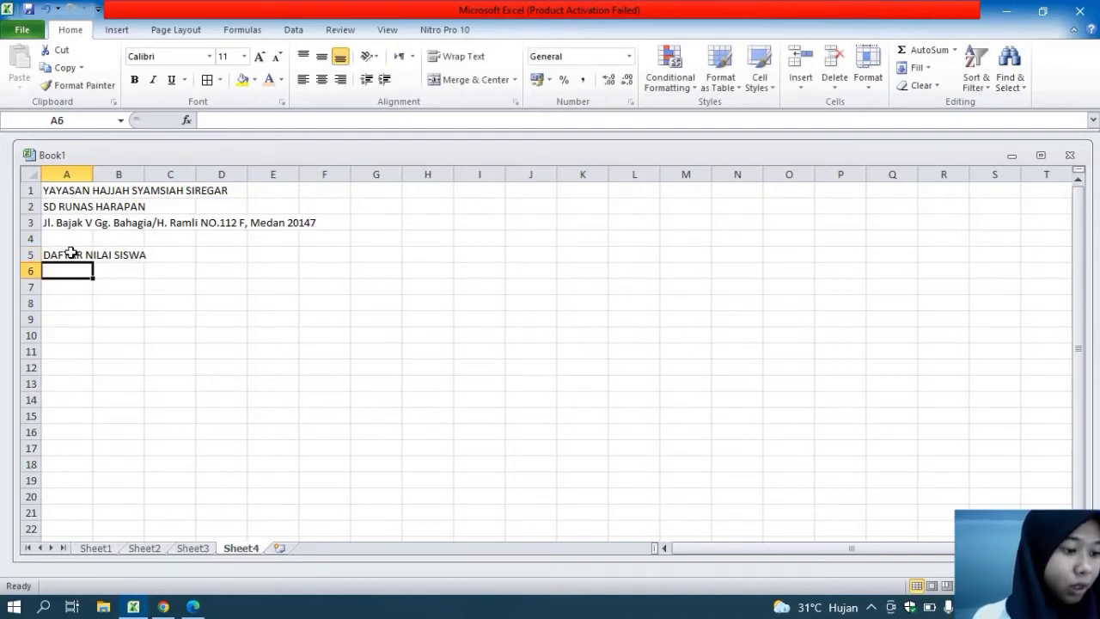
Enter the labels MATA PELAJARAN in cell A6 and KELAS in cell A7
text(MATA PLA)
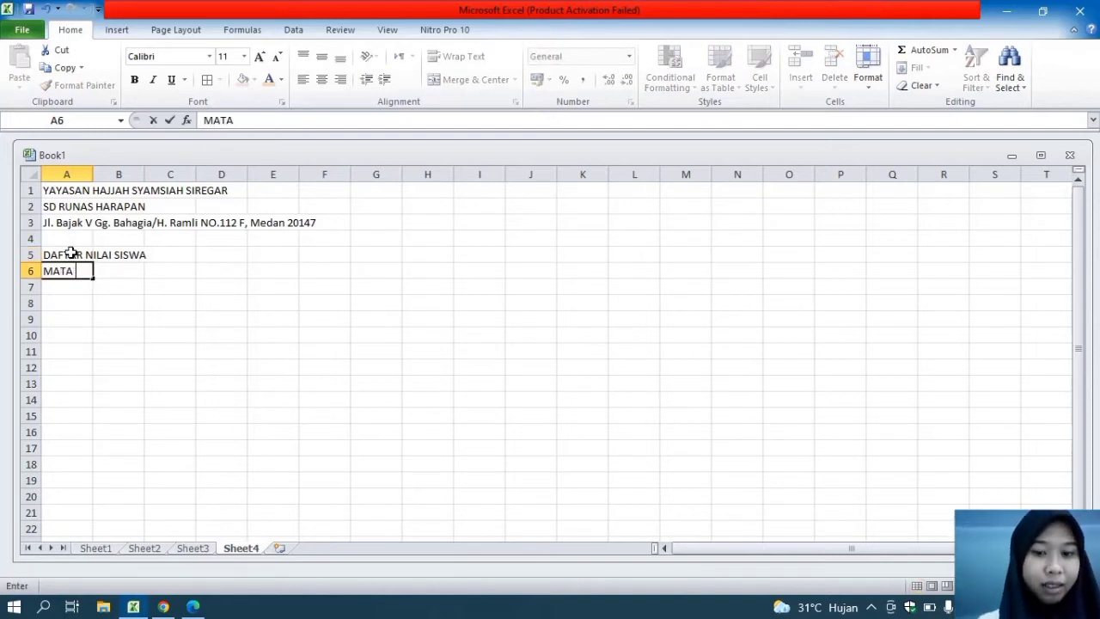
key(BackSpace)
key(BackSpace)
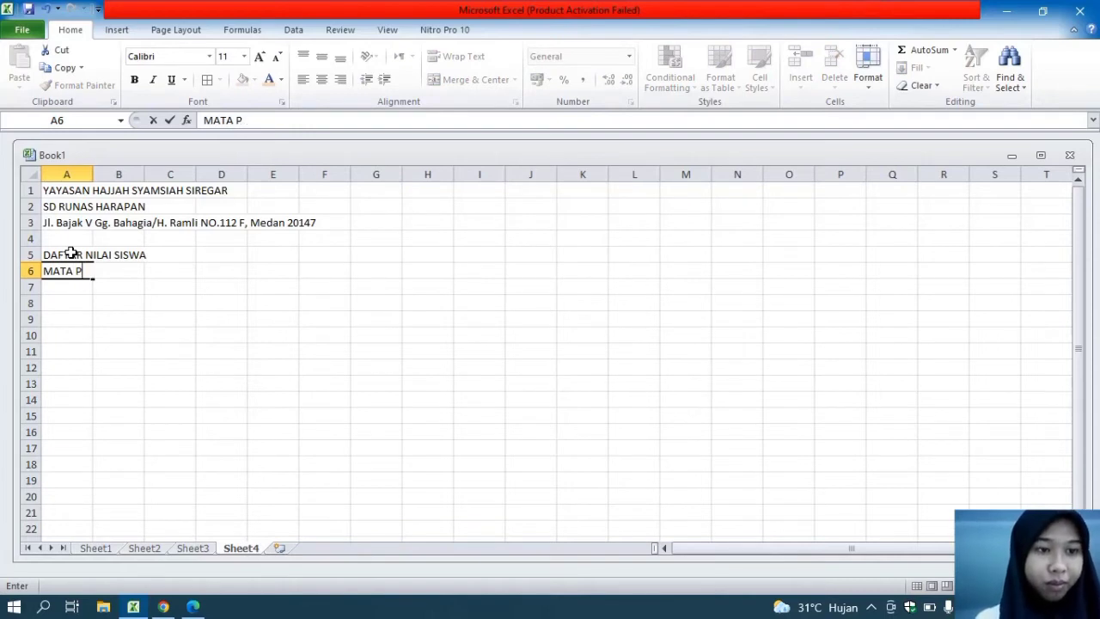
text(ELAJARAN)
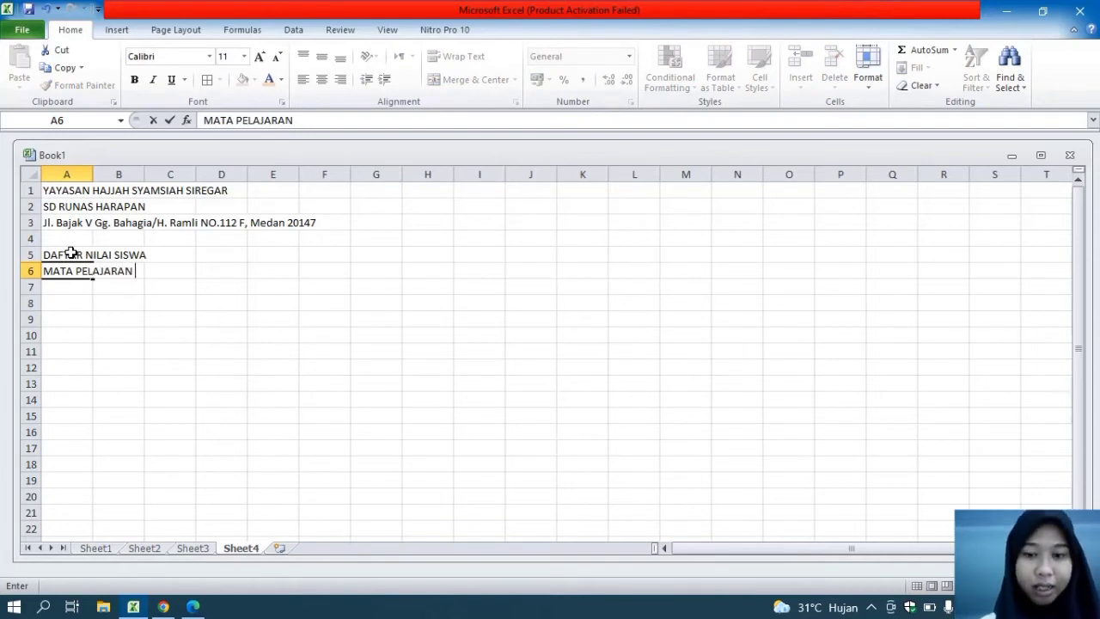
key(Return)
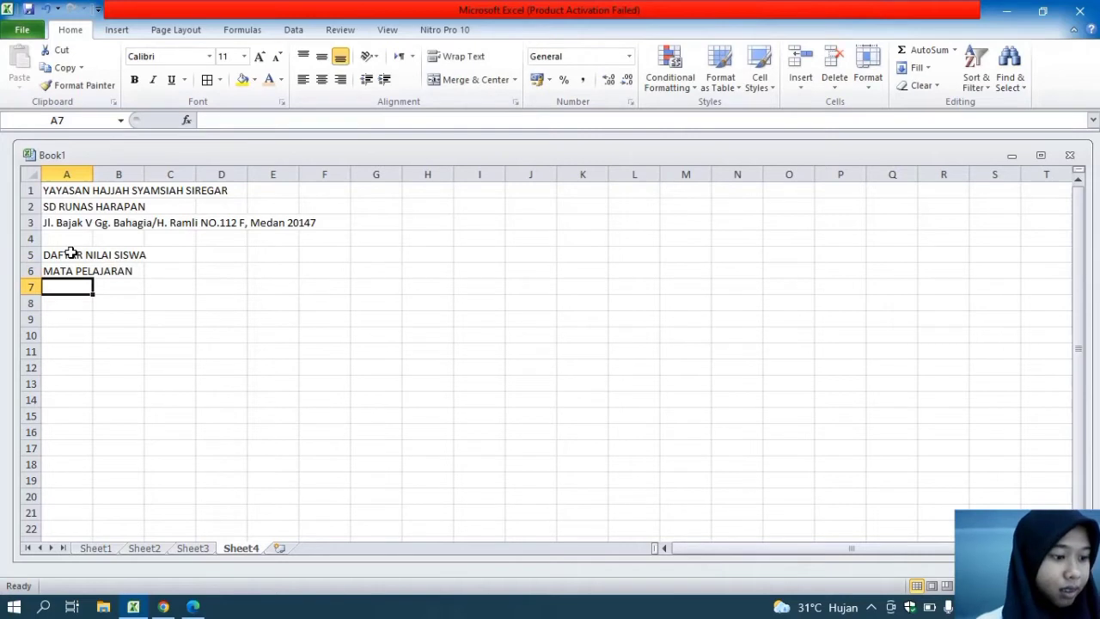
text(KELAS)
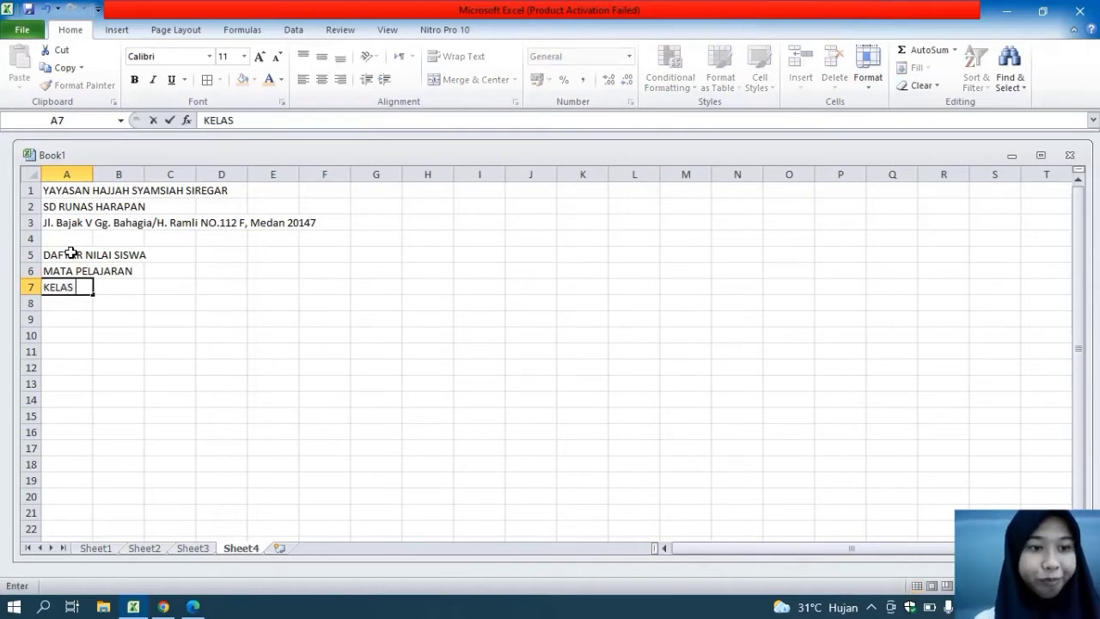
click(61, 314)
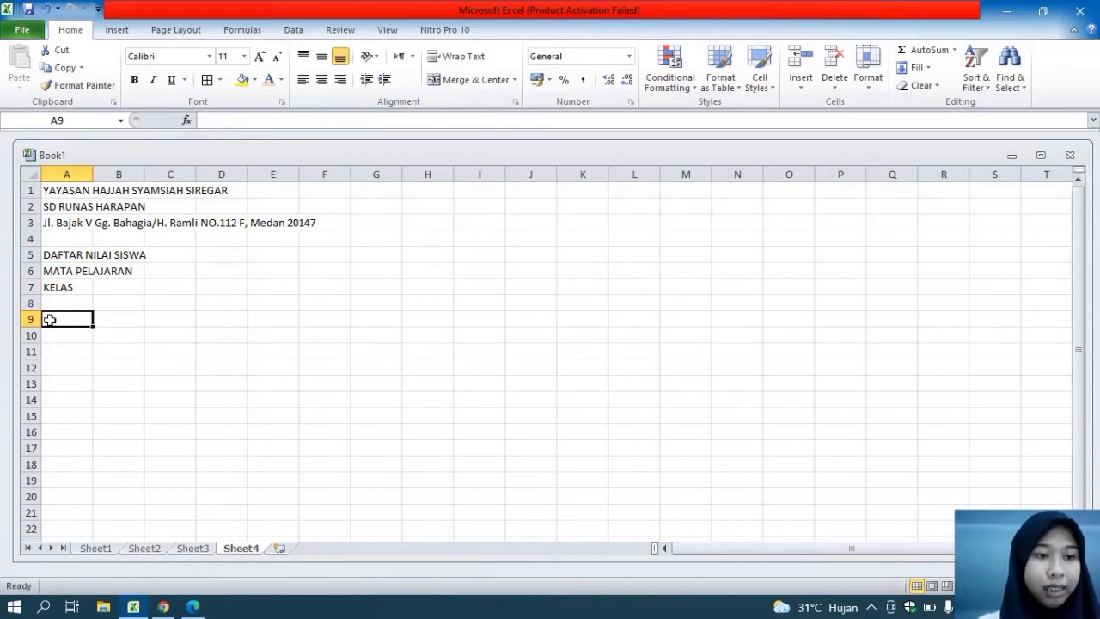
drag(50, 318, 178, 347)
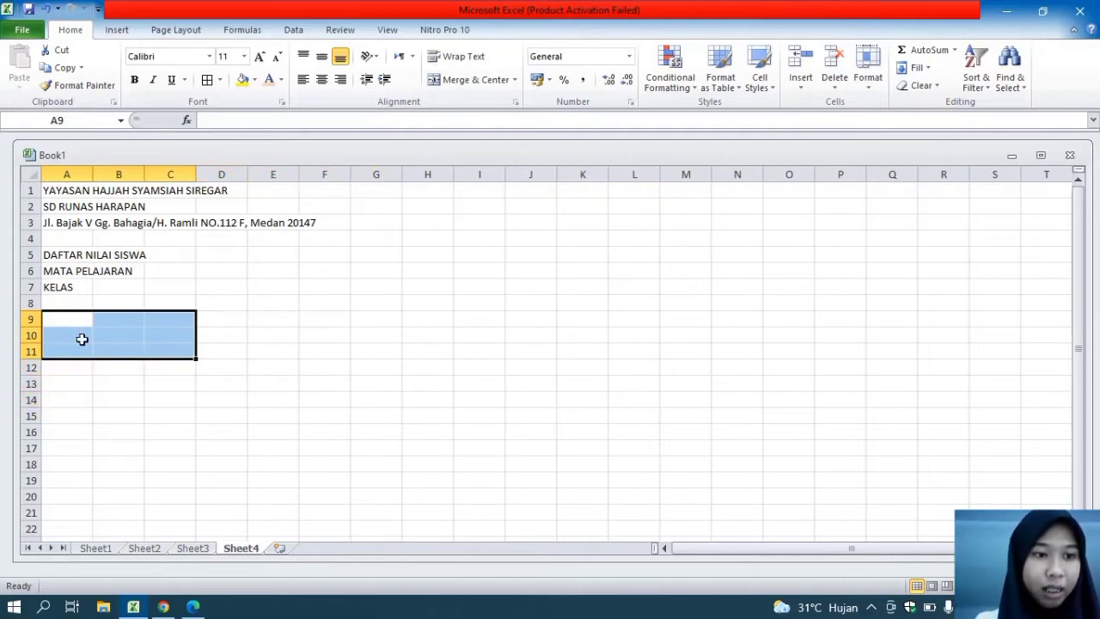
click(72, 325)
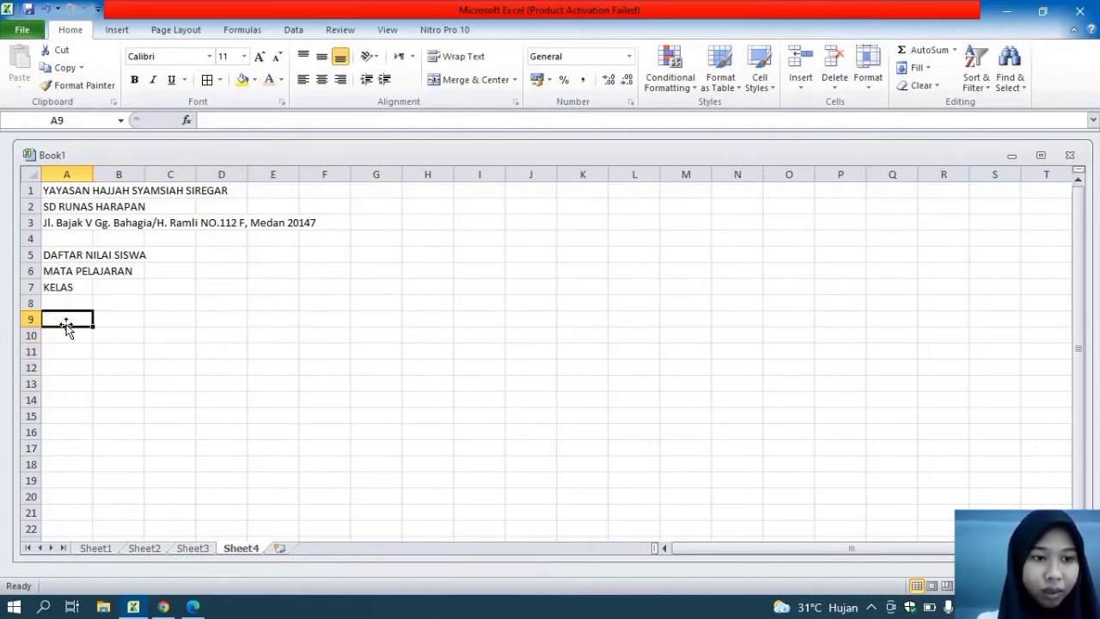
drag(74, 324, 433, 421)
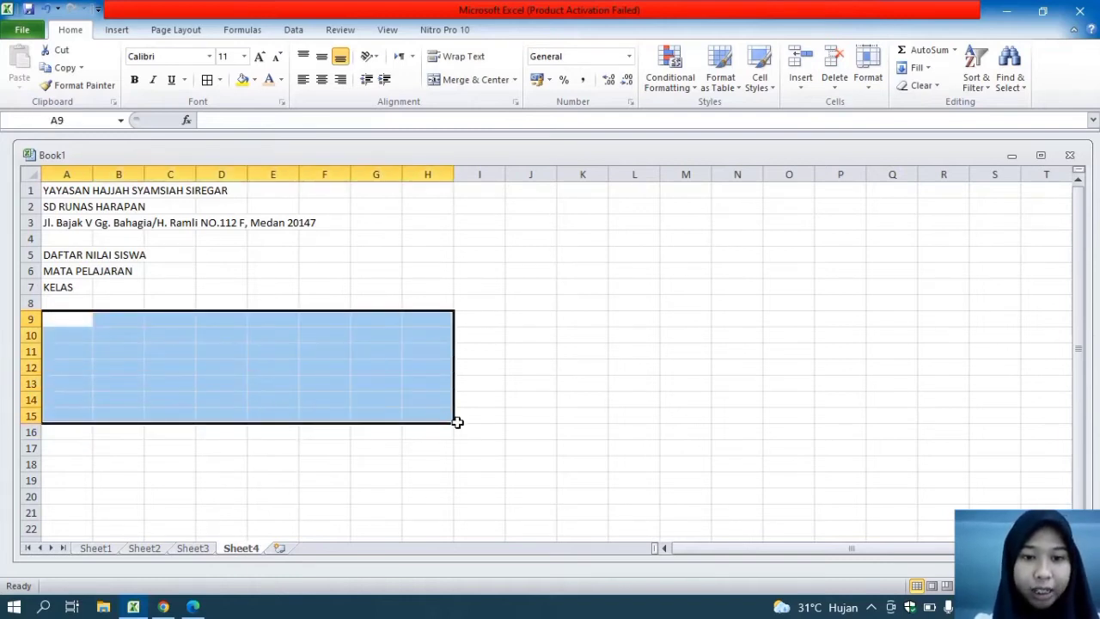
click(80, 323)
Apply All Borders to the range A9:AS24 to form the grid of the grade table
drag(70, 321, 1021, 491)
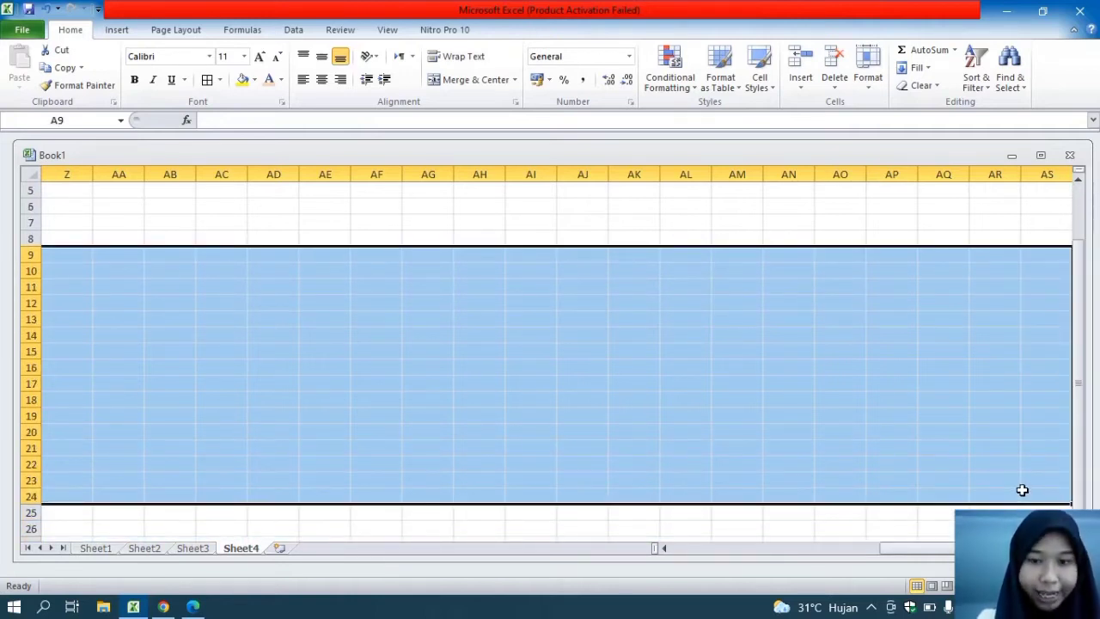
click(220, 80)
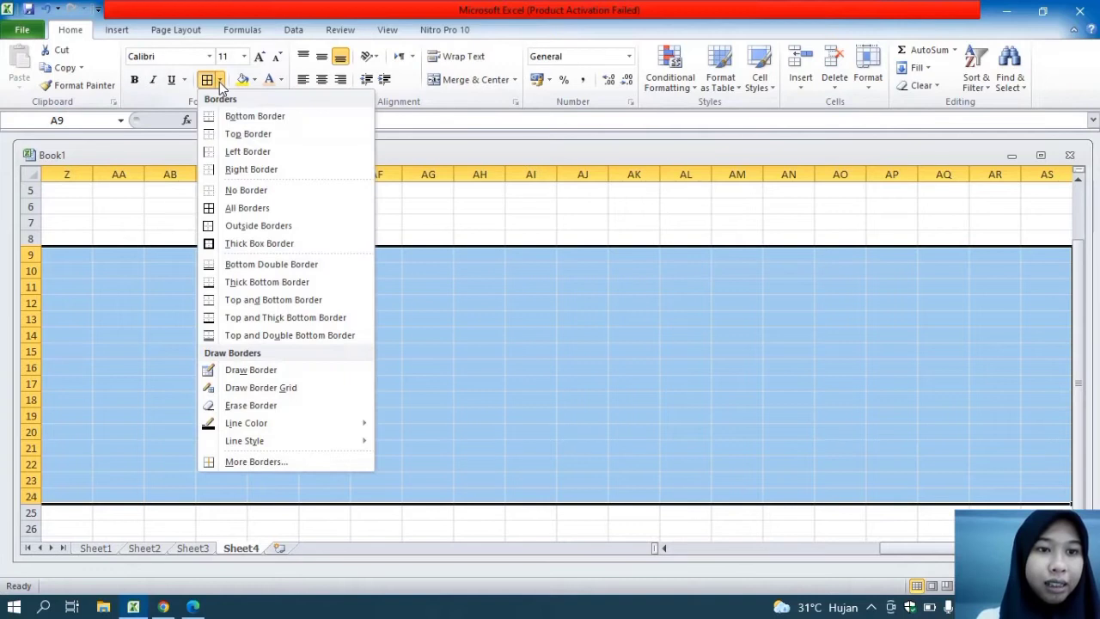
click(247, 208)
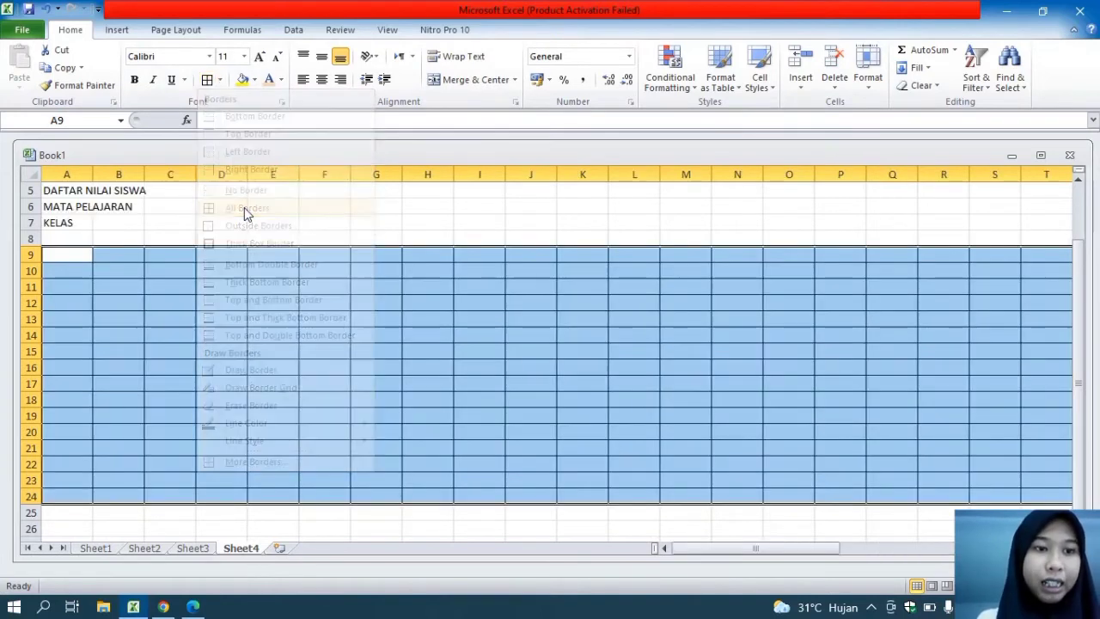
Enter the column headings NO in cell A9 and NAMA in cell B9
click(65, 257)
text(NO)
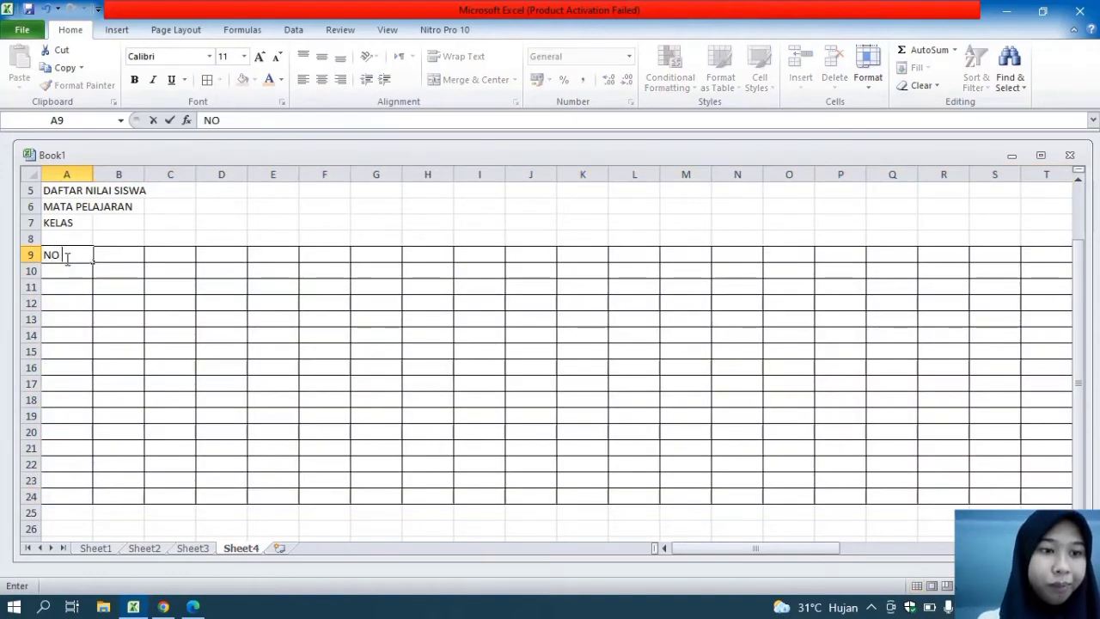
click(120, 253)
text(NAMA)
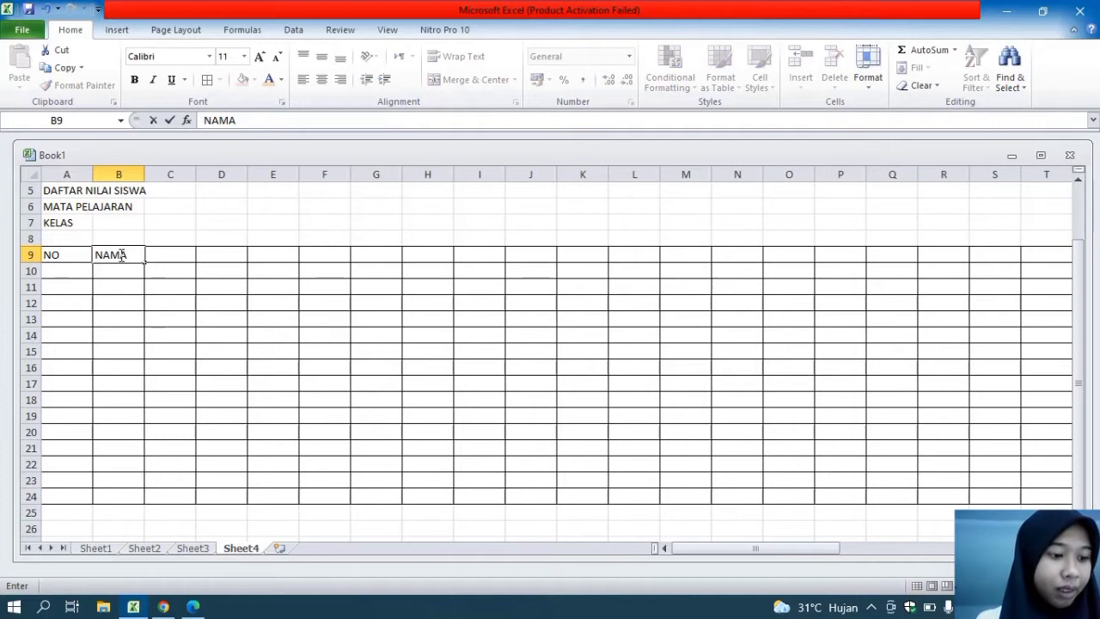
click(72, 252)
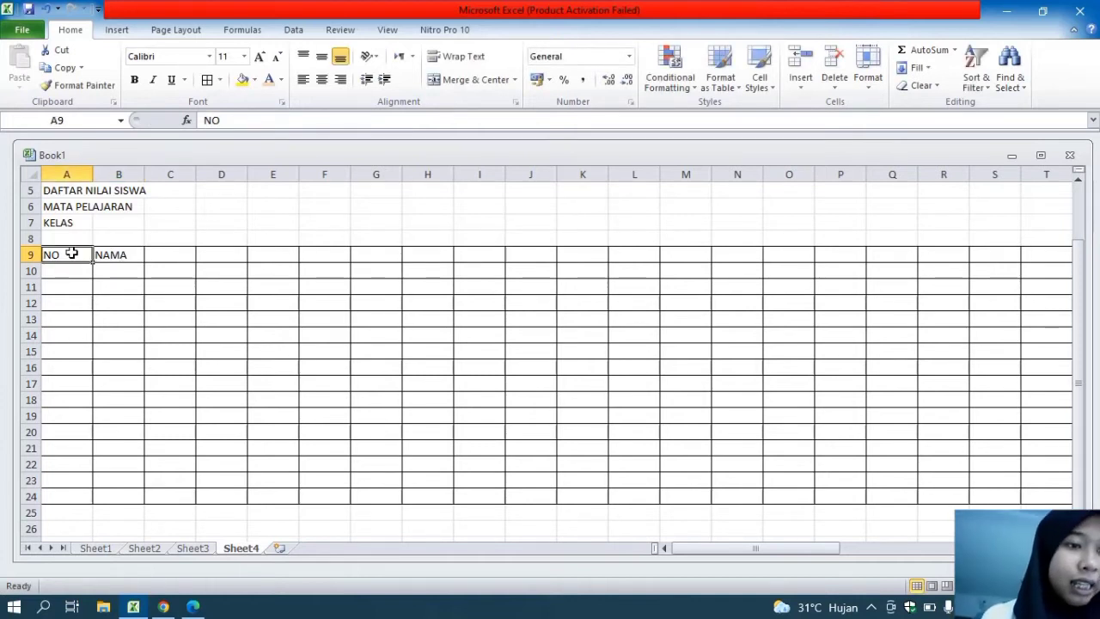
Merge and center the NO heading over A9:A13 and the NAMA heading over B9:B13
drag(71, 252, 76, 323)
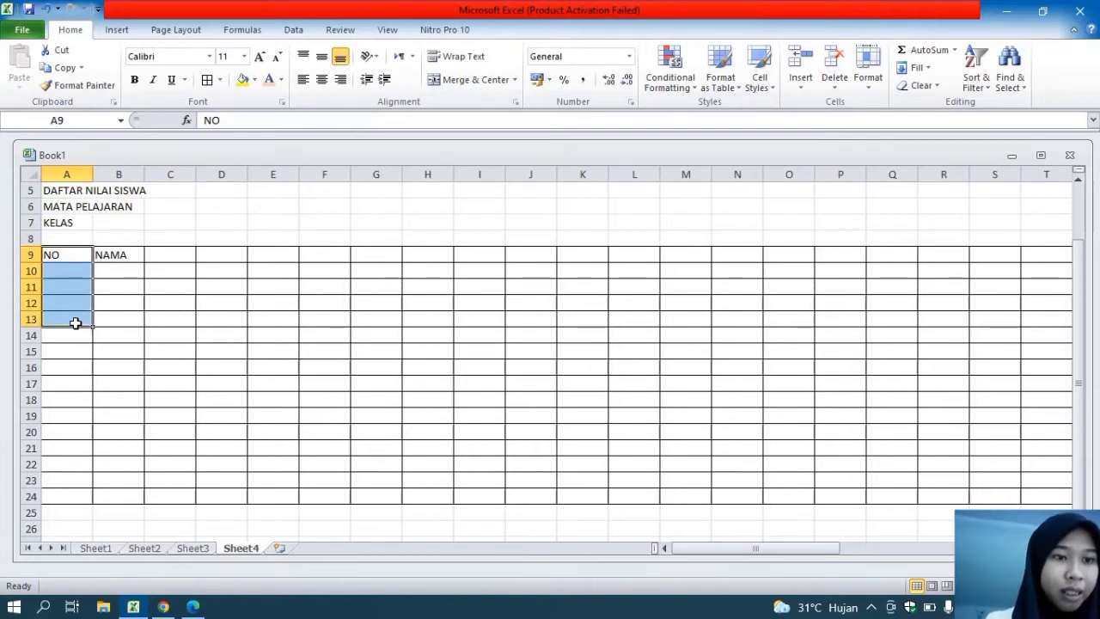
click(468, 83)
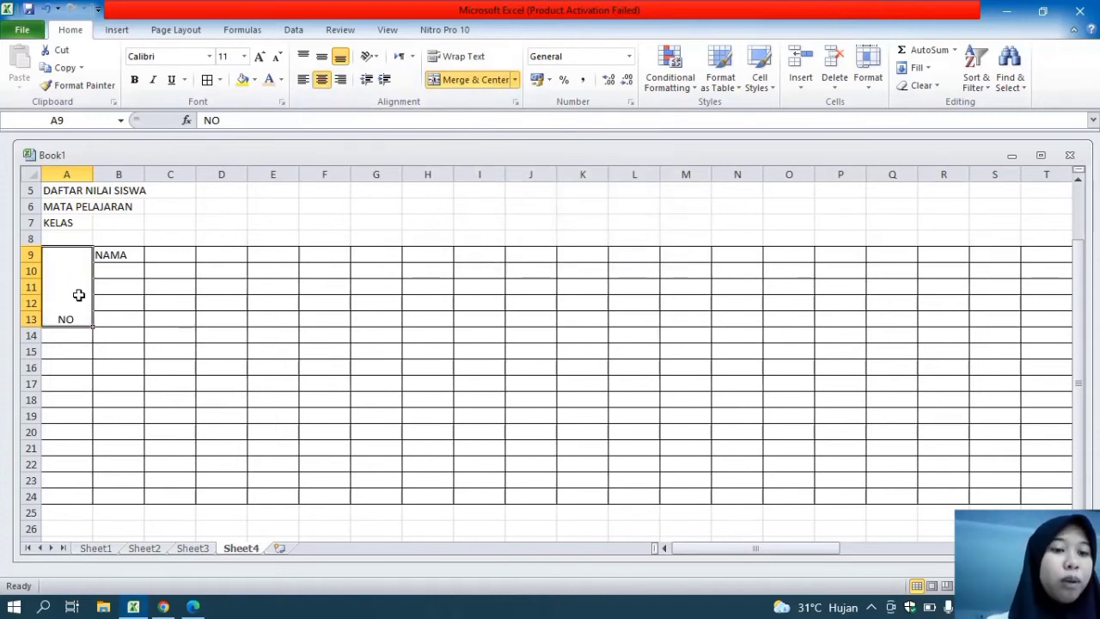
drag(119, 254, 126, 319)
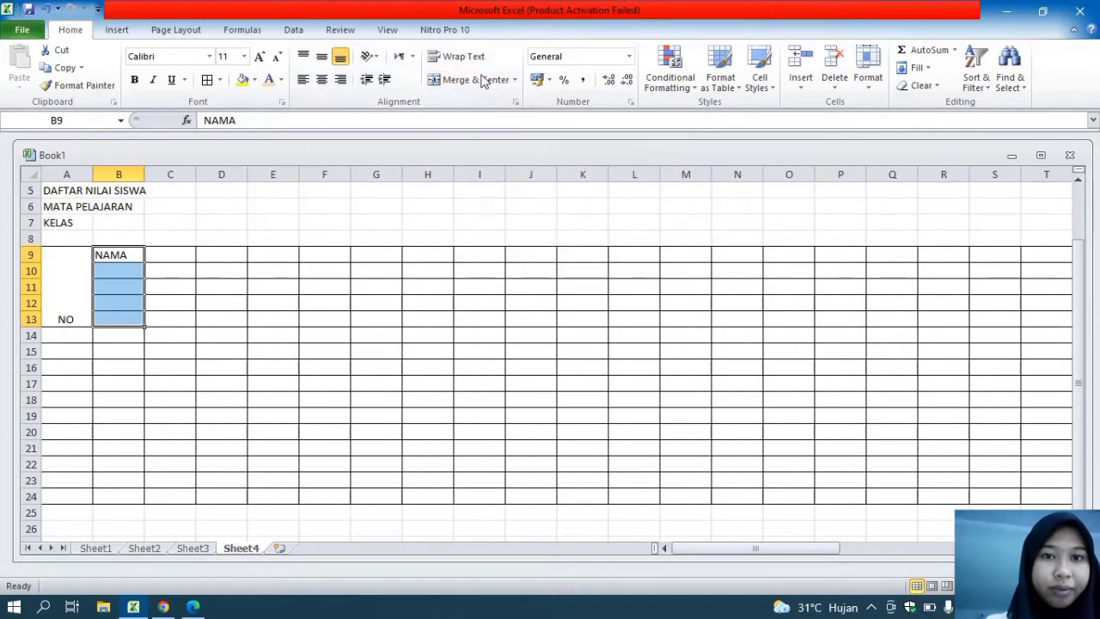
click(451, 79)
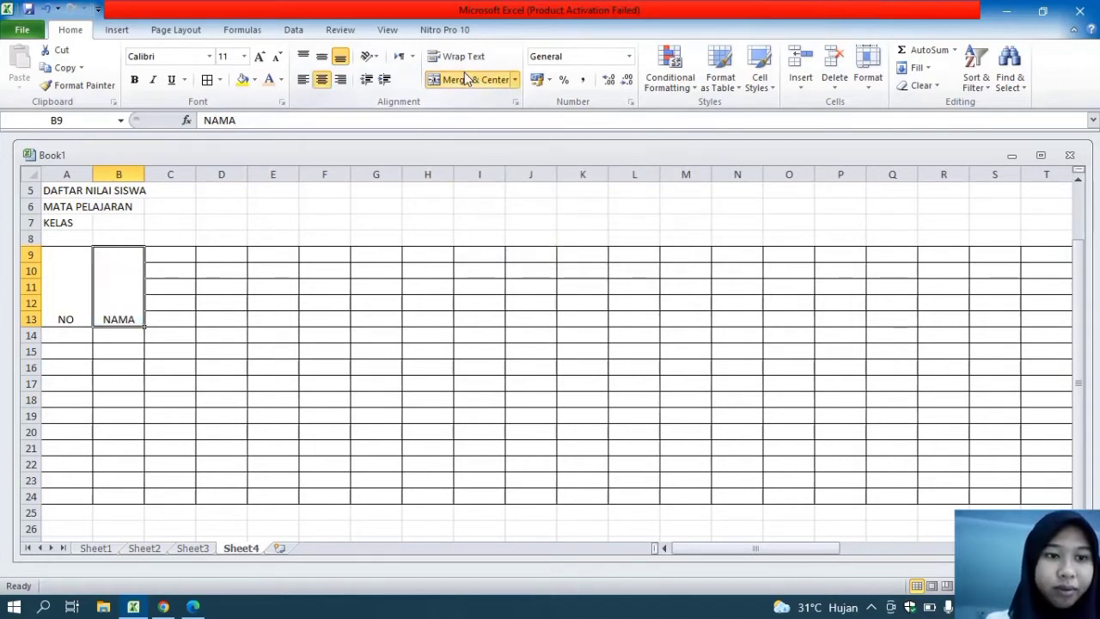
Enter the heading NILAI in cell C9 and NILAI HARIAN in cell C10
click(167, 268)
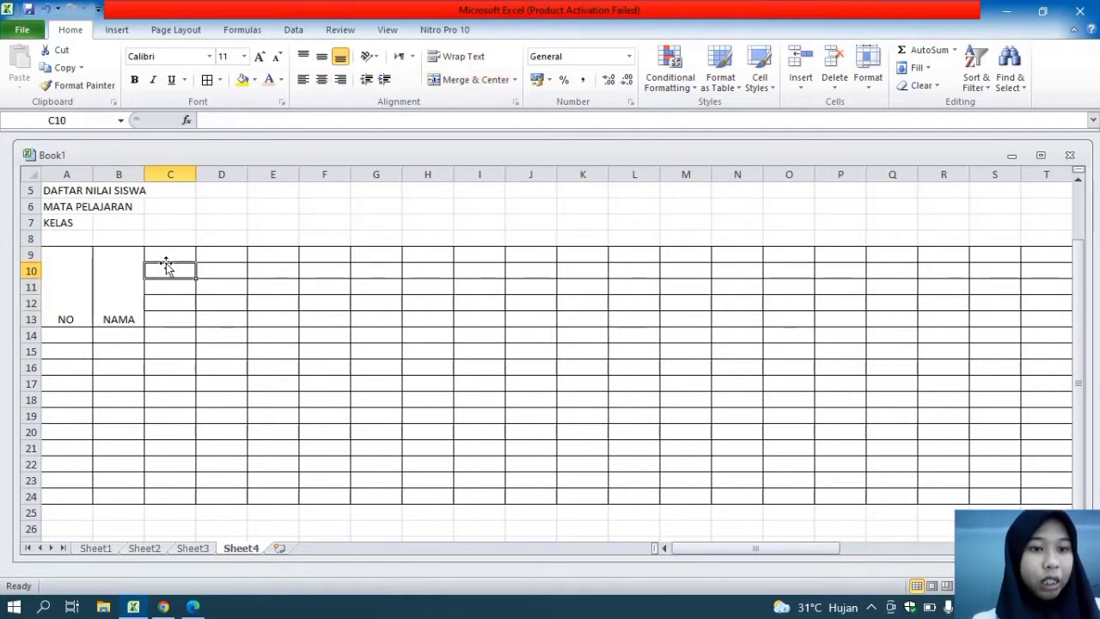
click(171, 254)
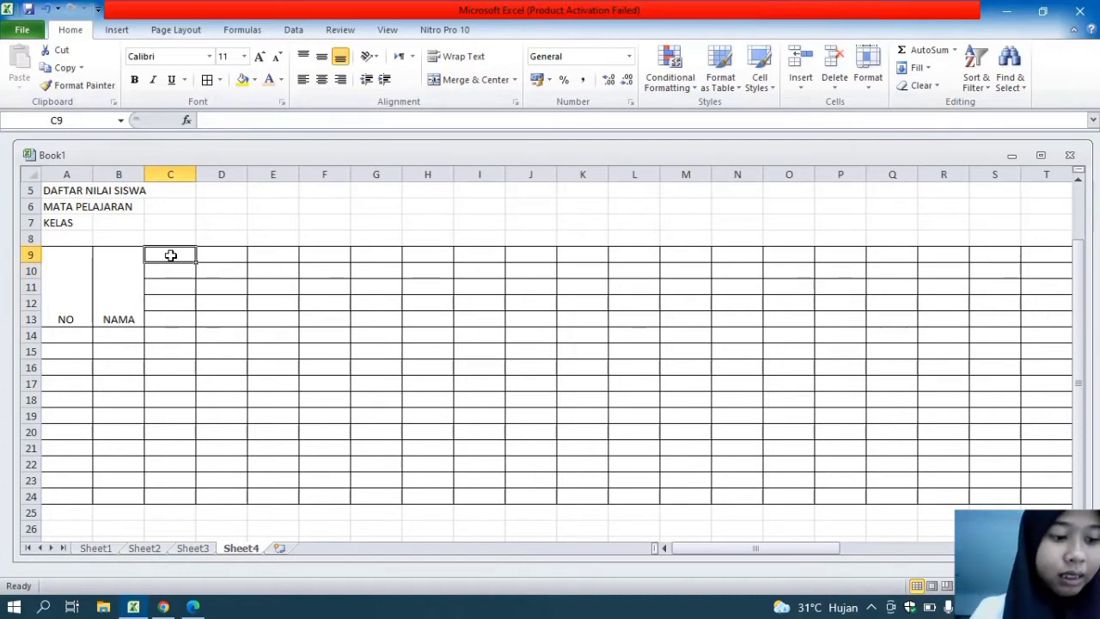
text(NILAI)
click(178, 271)
text(NILAI)
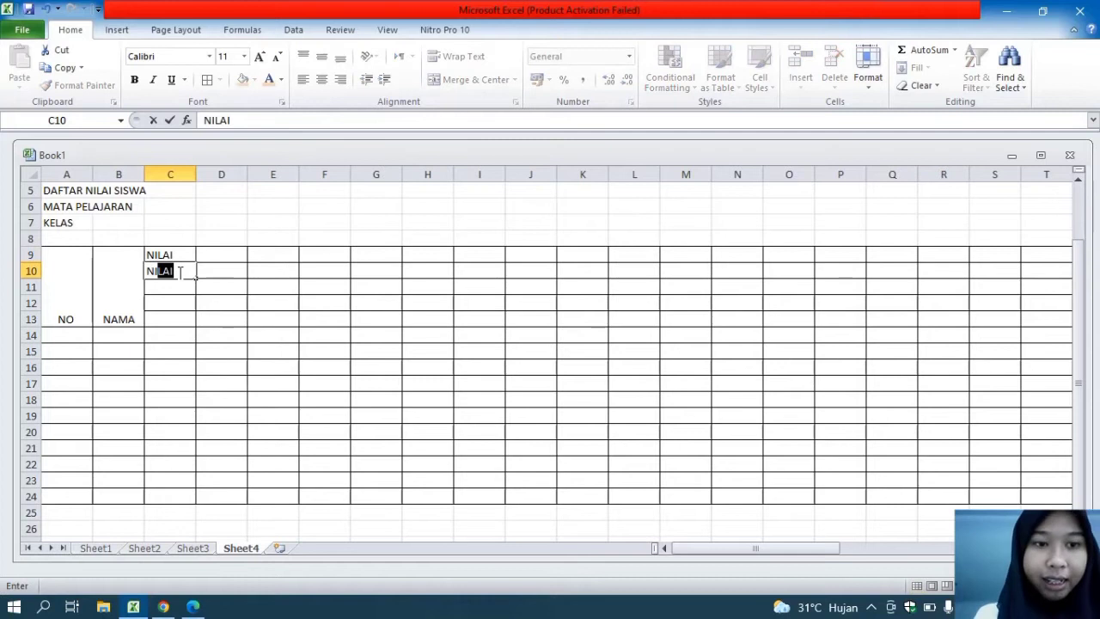
text( HARIAN)
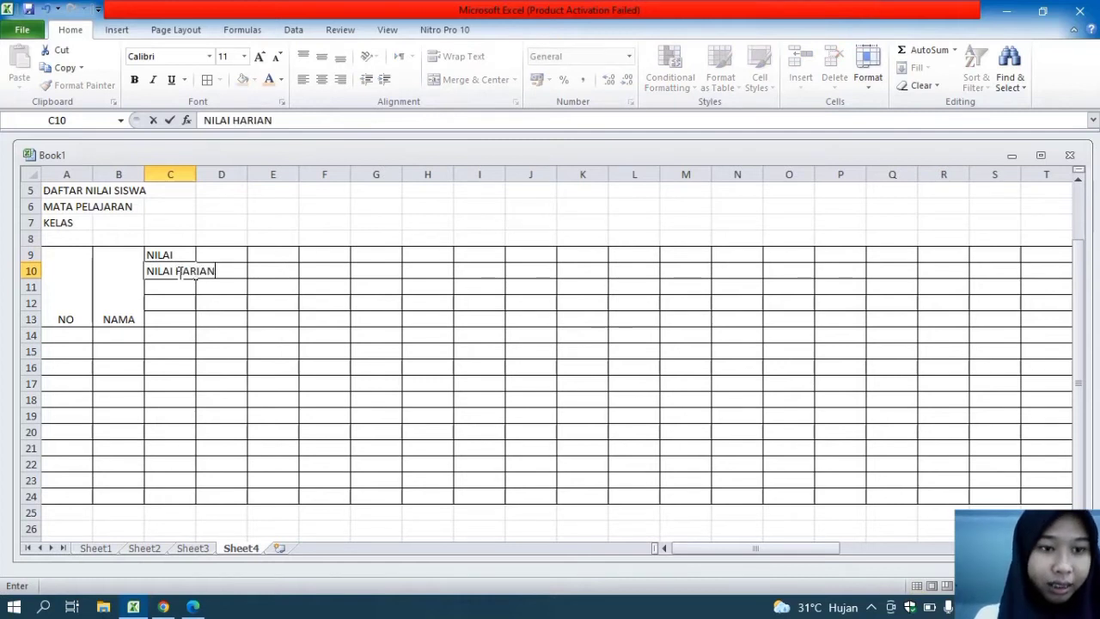
key(Return)
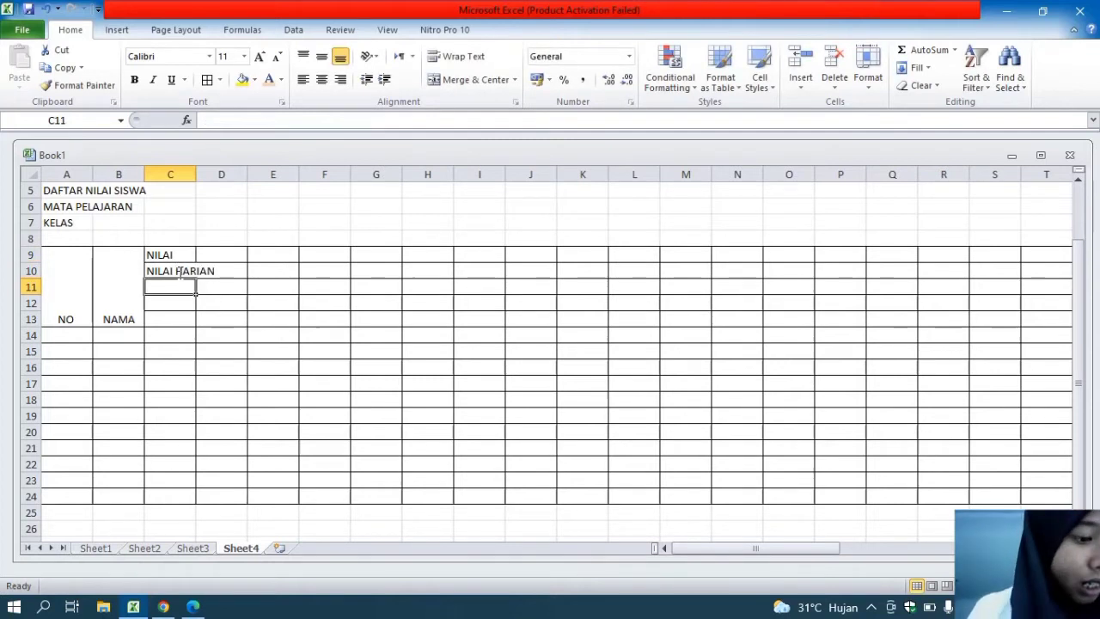
Enter the subheading KOGNITIF/PENGETAHUAN in cell C11
text(KOGNITIF/PENTGAT)
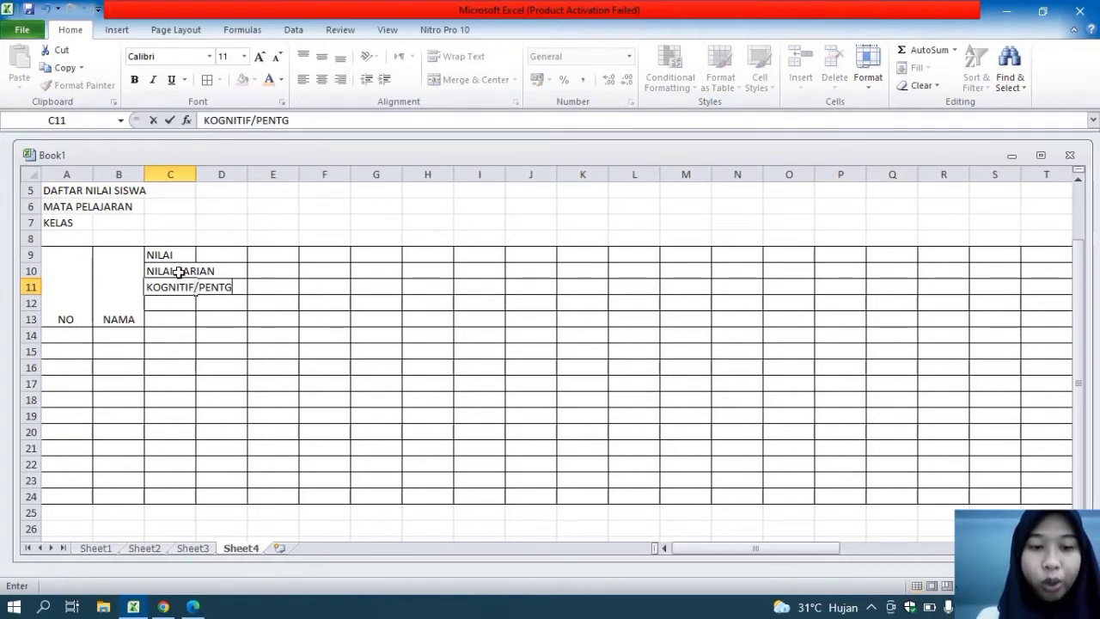
key(BackSpace)
key(BackSpace)
key(BackSpace)
key(BackSpace)
text(GETA)
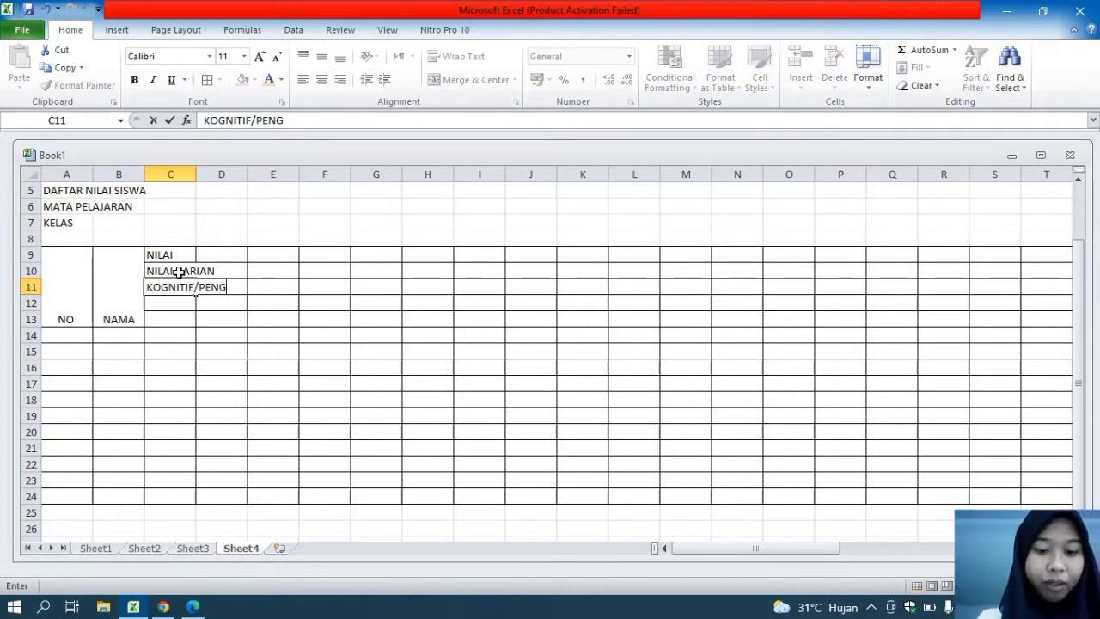
text(HUAN)
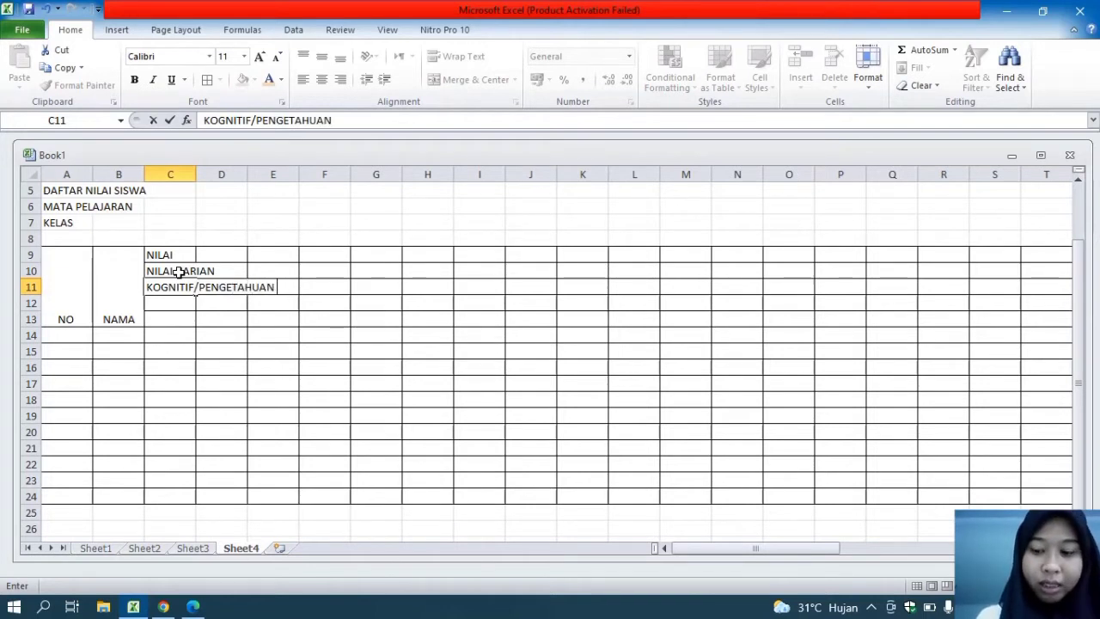
key(Return)
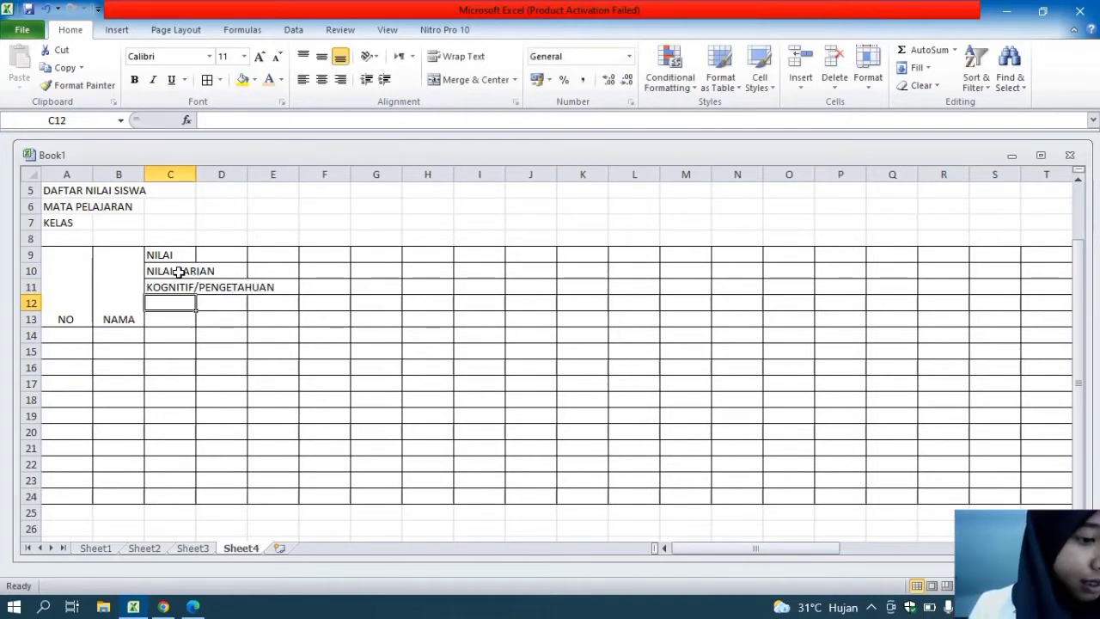
Enter the subheading TES TULIS in cell C12
text(TES TULI)
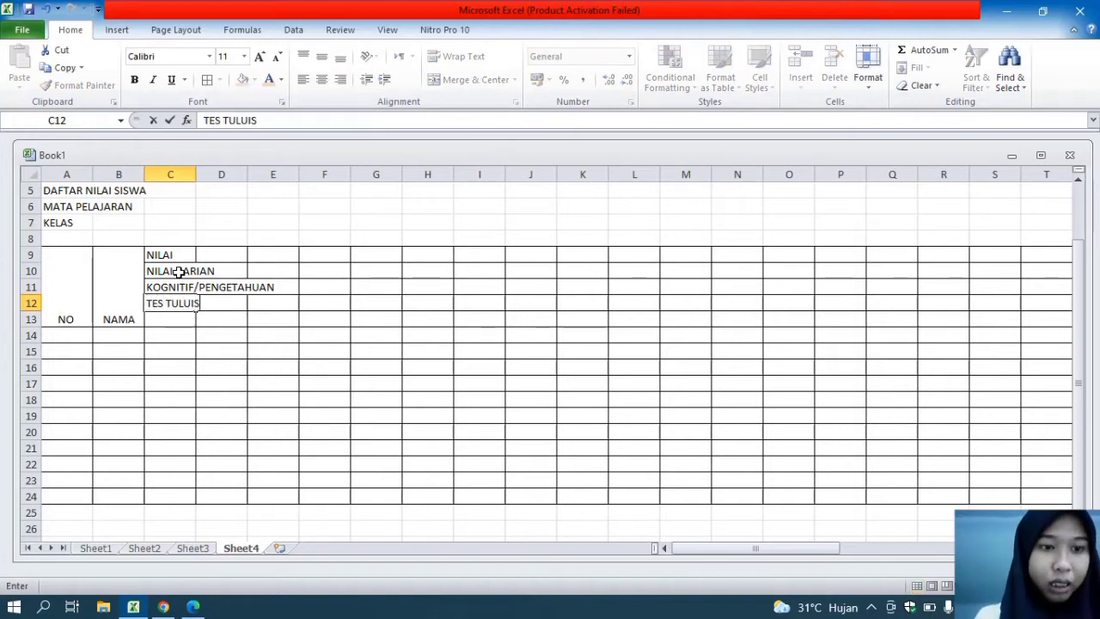
key(BackSpace)
key(BackSpace)
text(IS)
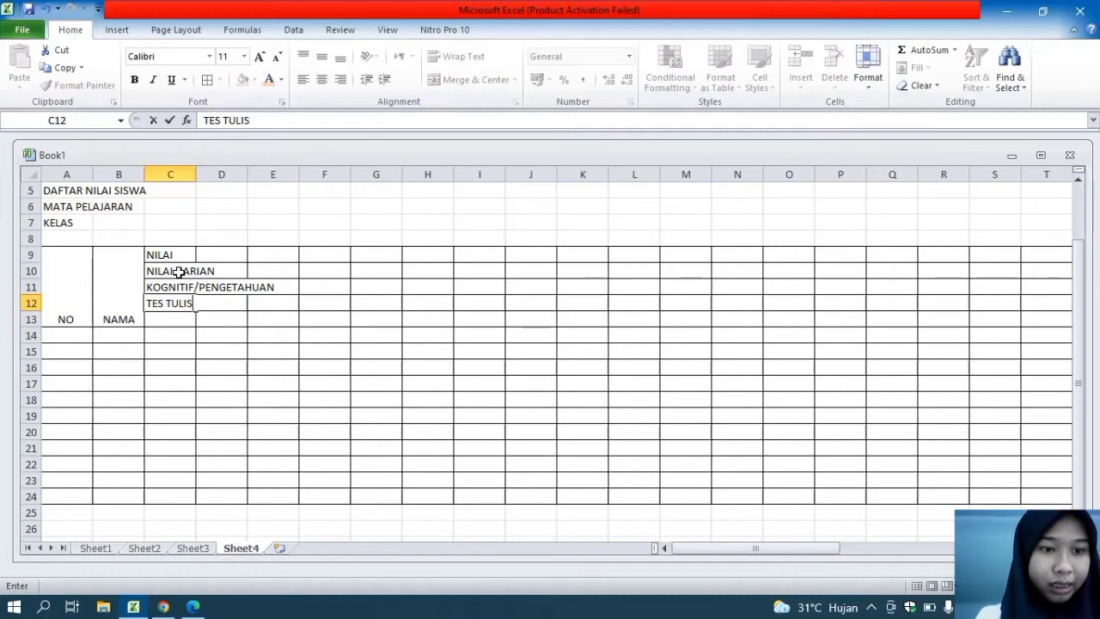
Number the TES TULIS columns 1 to 5 in cells C13 to G13
click(168, 323)
text(1)
key(Tab)
text(2)
key(Tab)
text(3)
key(Tab)
text(4)
key(Tab)
text(5)
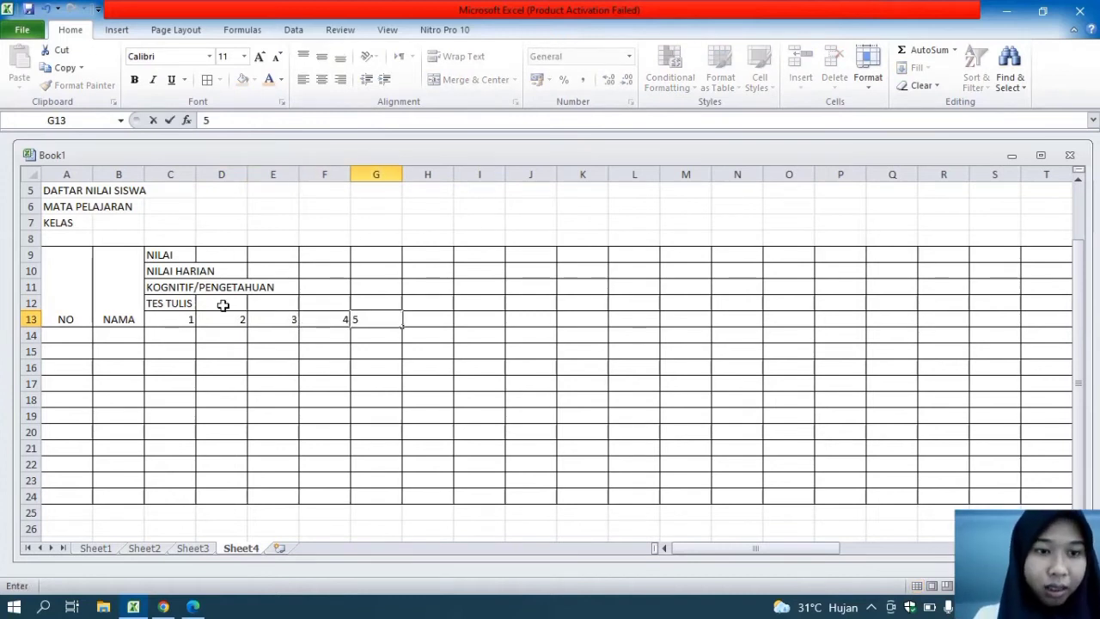
Enter TES LISAN in cell H12 and number its columns 1 to 5 in cells H13 to L13
click(435, 300)
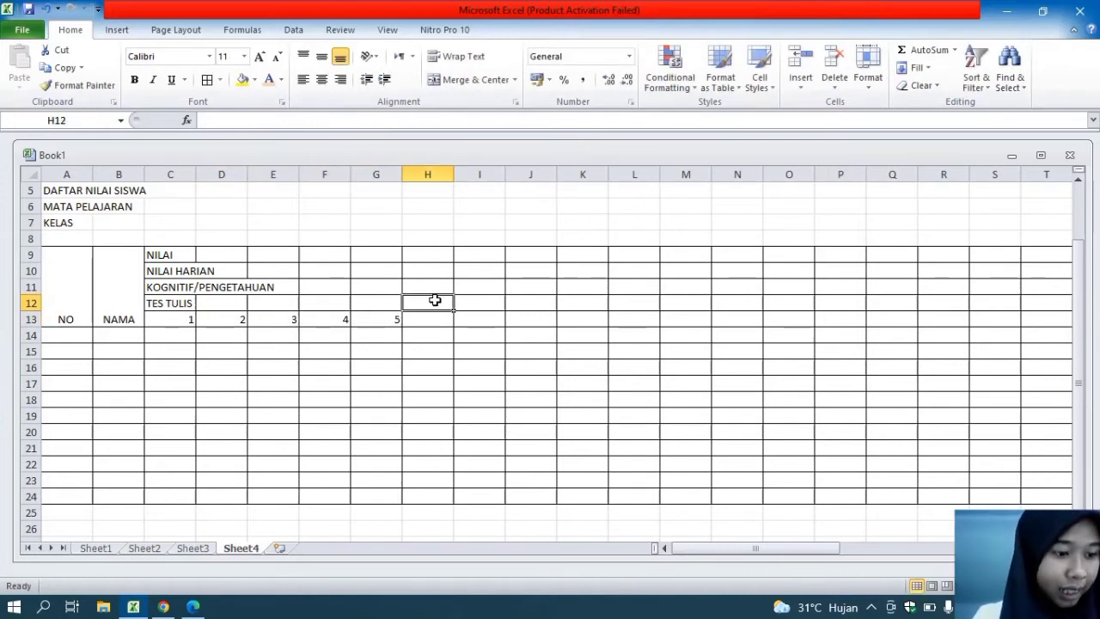
text(TES LISAN)
click(441, 321)
text(1)
key(Tab)
text(2)
key(Tab)
text(3)
key(Tab)
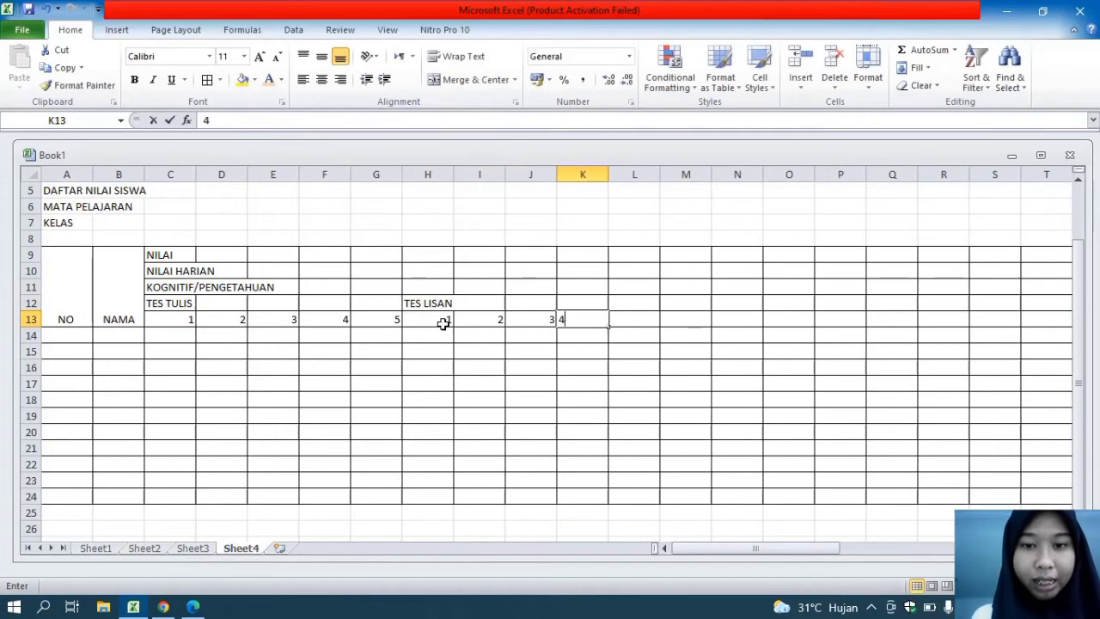
text(4)
key(Tab)
text(5)
key(Tab)
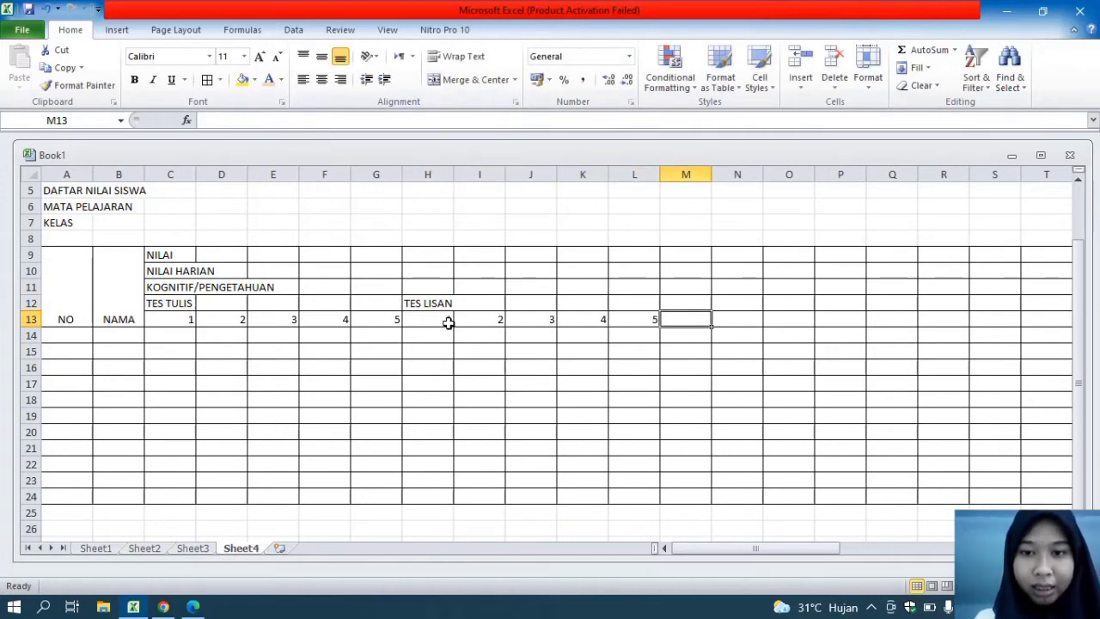
Enter TUGAS in cell M12 and number its columns 1 to 5 in cells M13 to Q13
click(688, 306)
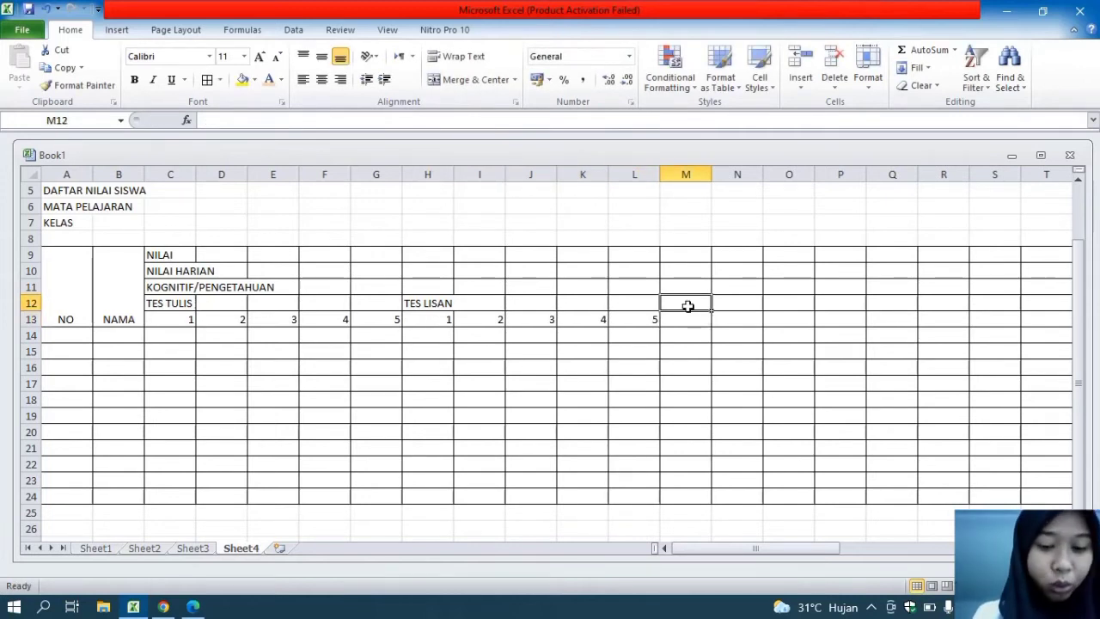
text(TUGAS)
click(691, 323)
text(1)
key(Tab)
text(2)
key(Tab)
text(3)
key(Tab)
text(4)
key(Tab)
text(5)
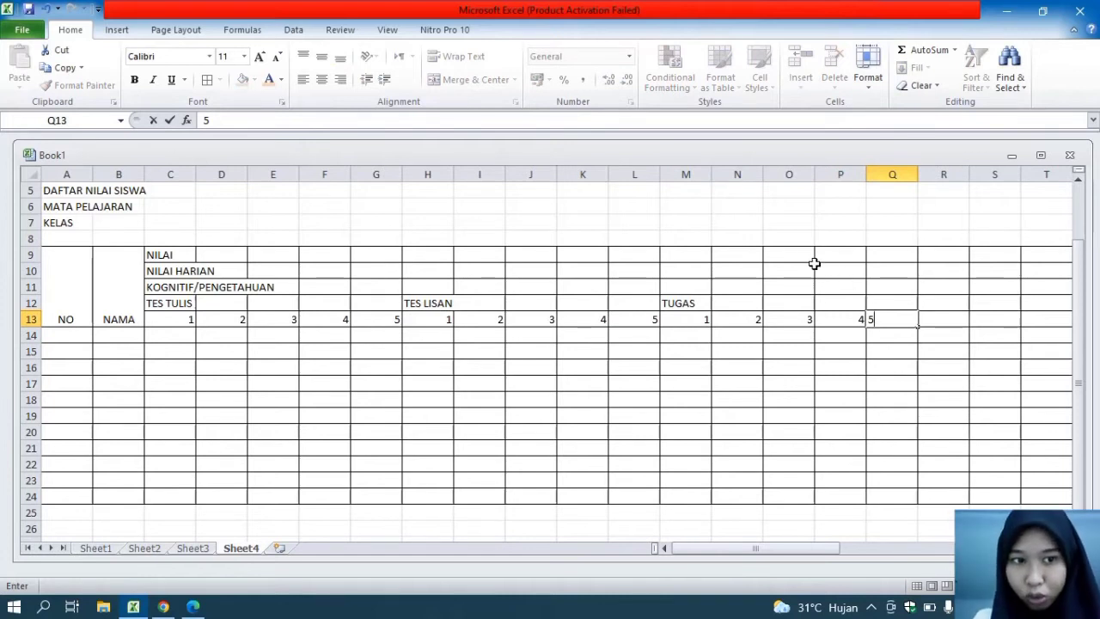
Merge and center R10:R13 and enter the heading NILAI MID SEMESTER in it
click(880, 272)
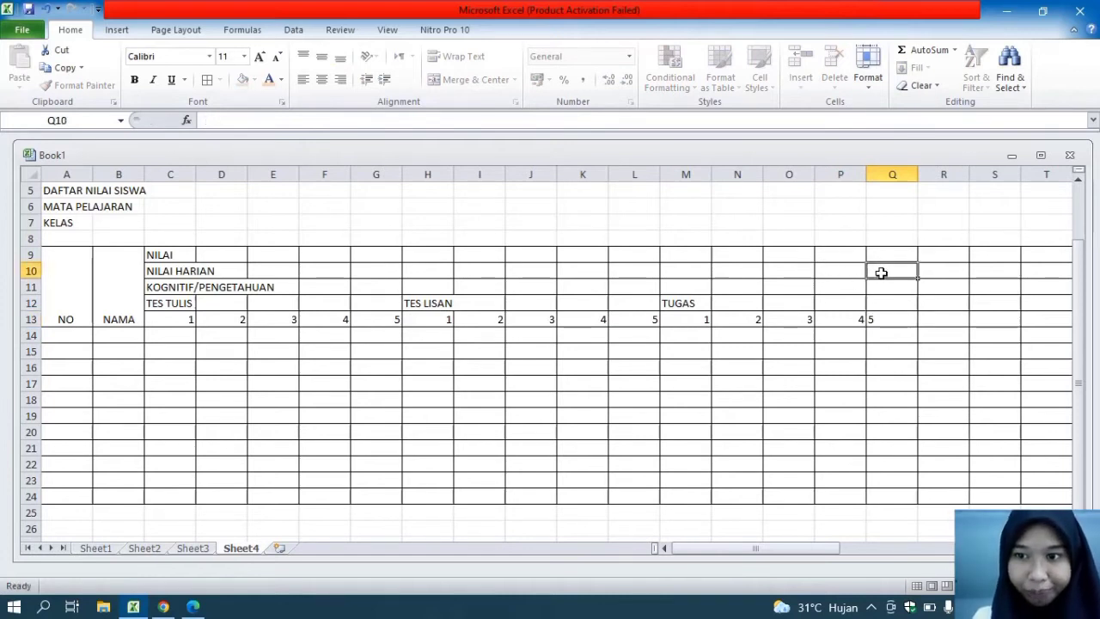
click(940, 281)
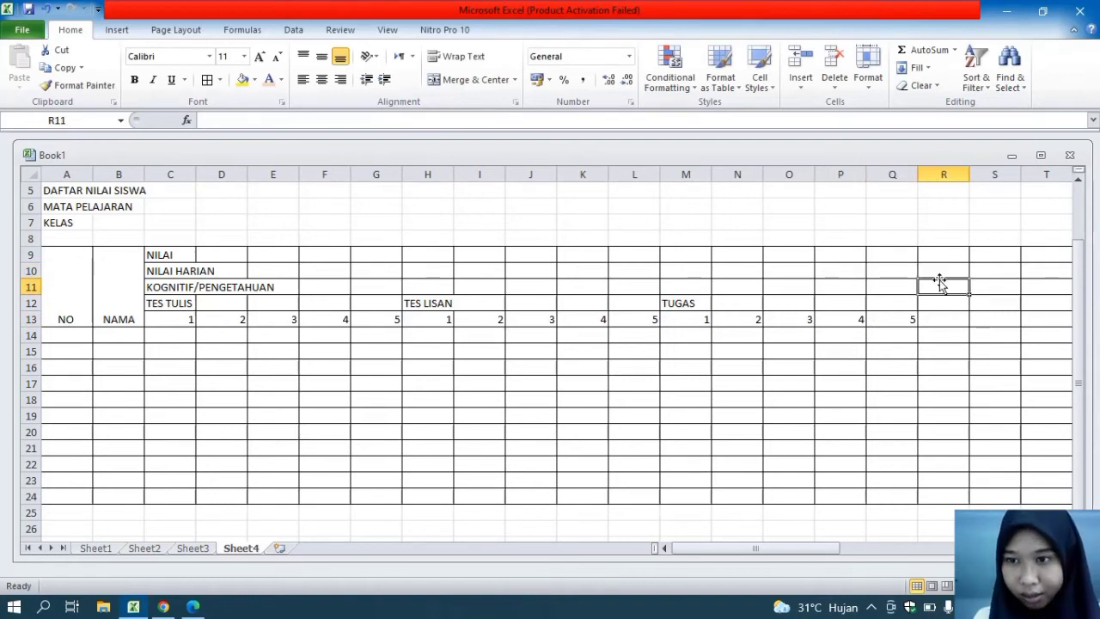
click(938, 271)
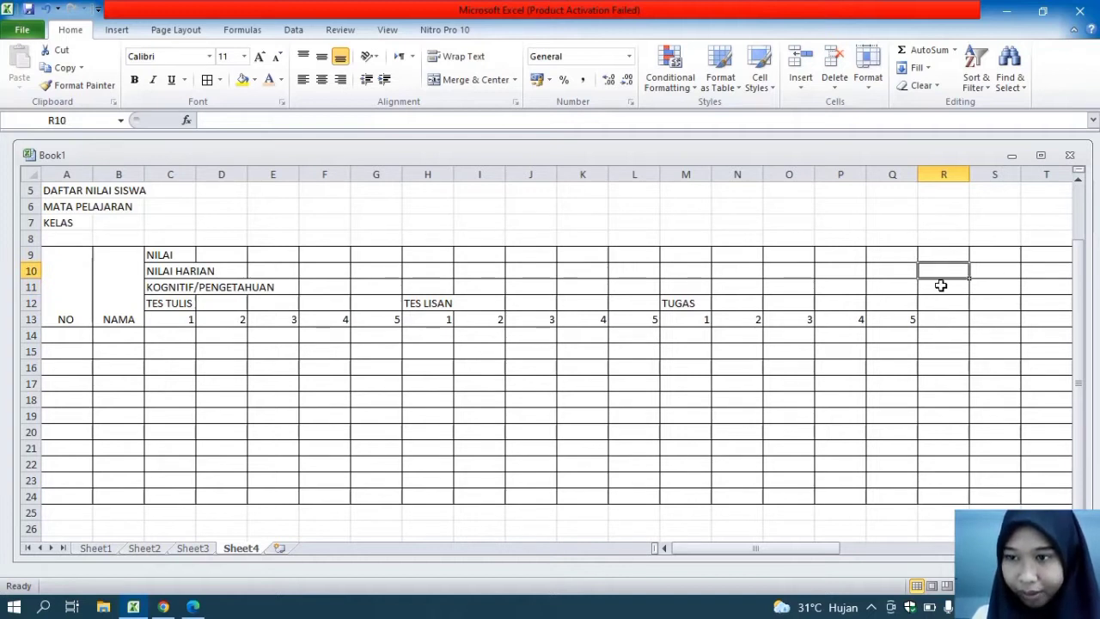
drag(936, 272, 947, 319)
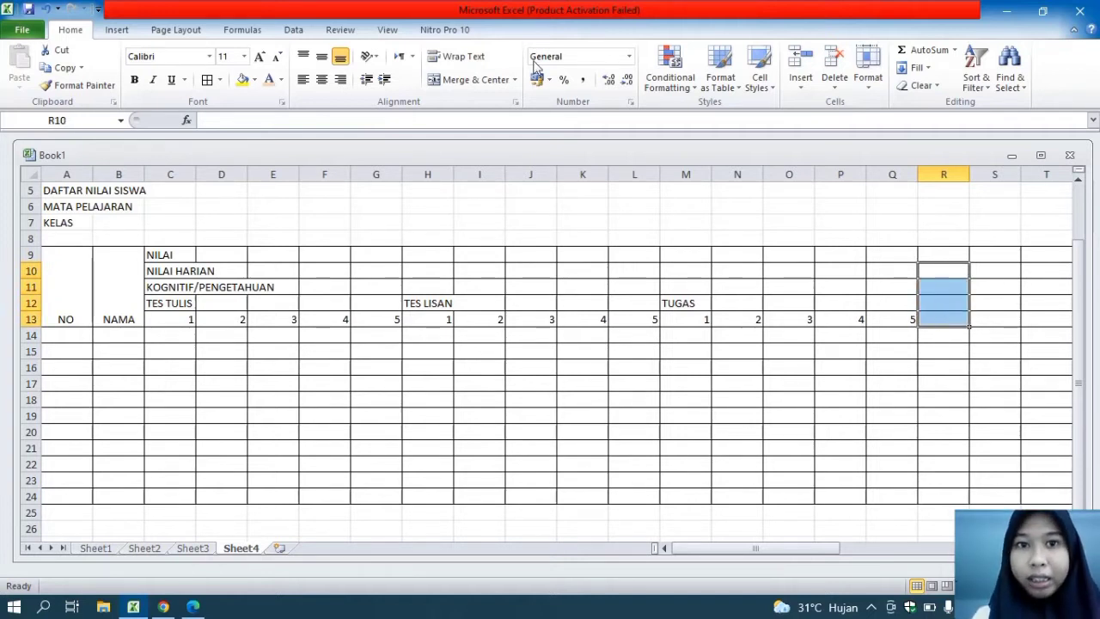
click(461, 77)
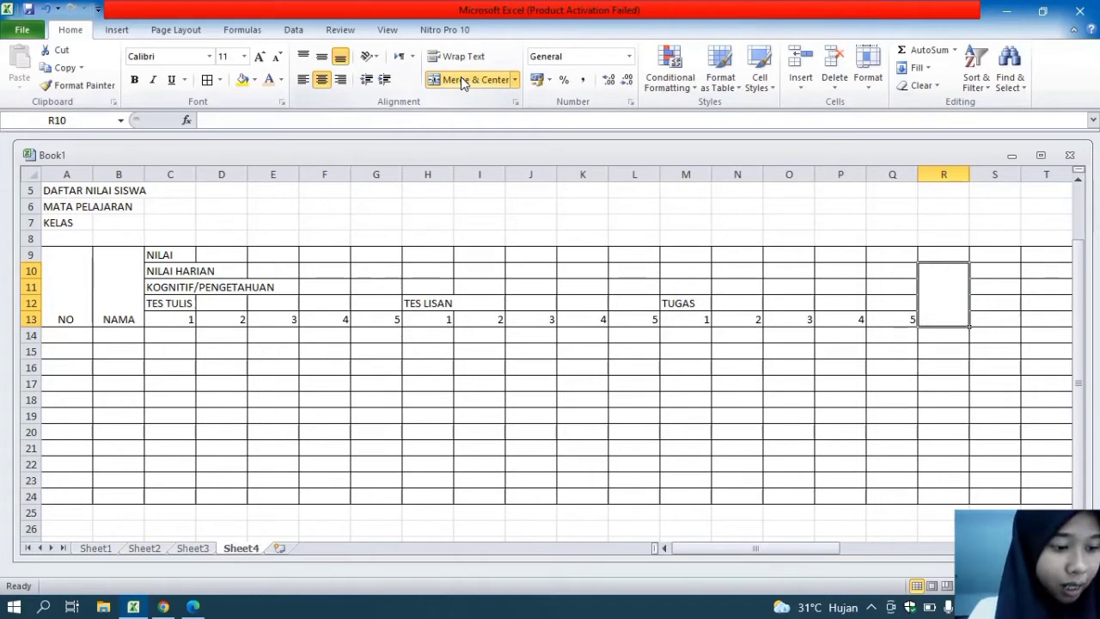
text(NILA)
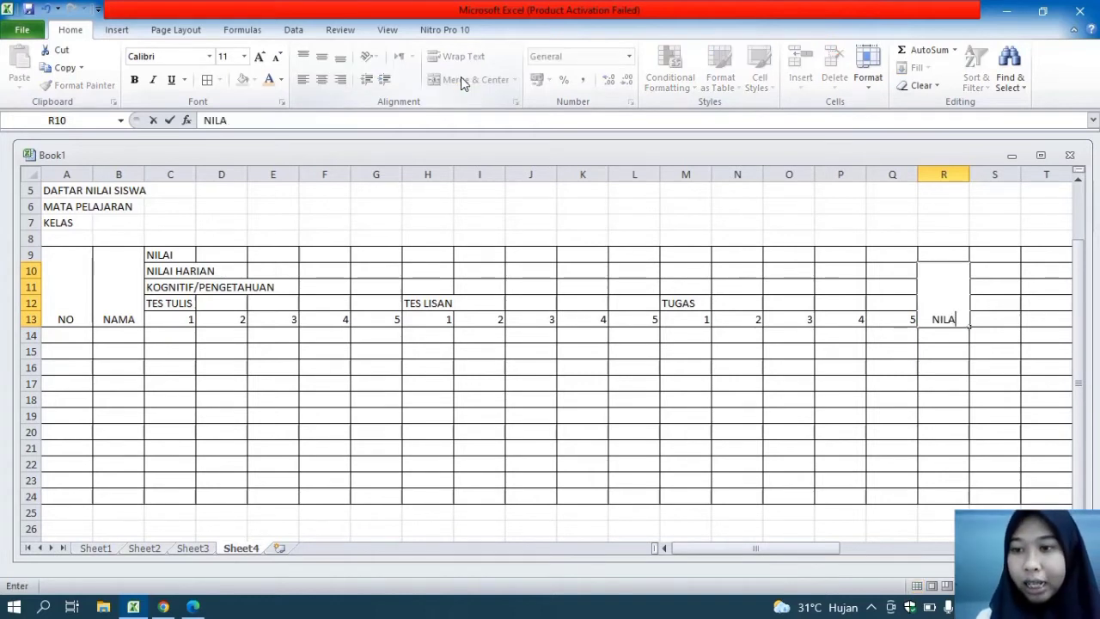
text(I MID SEME)
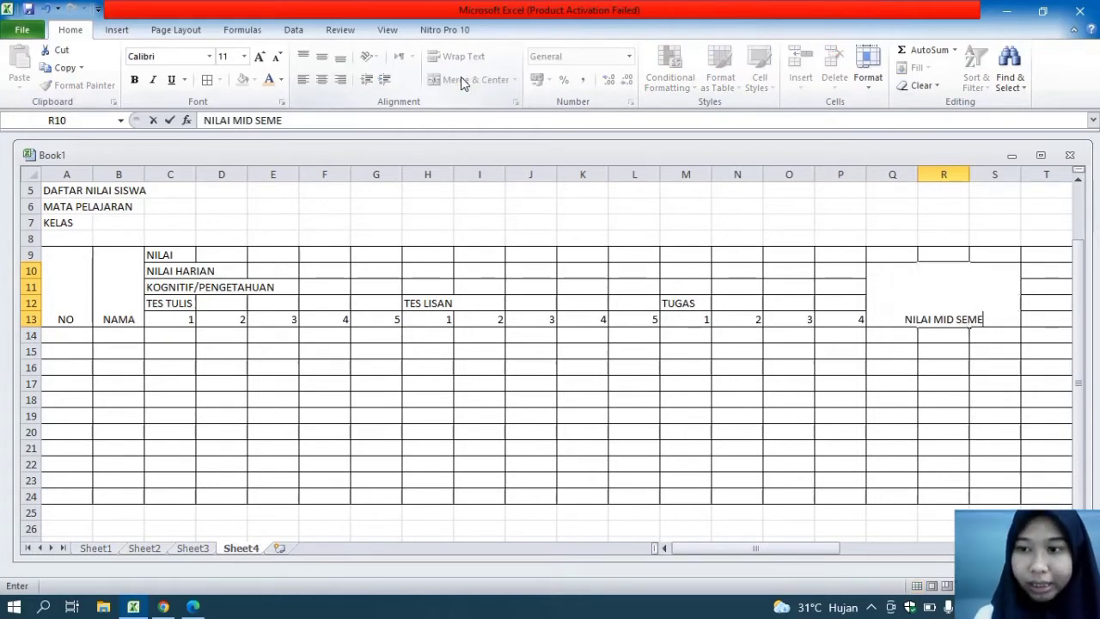
text(STER)
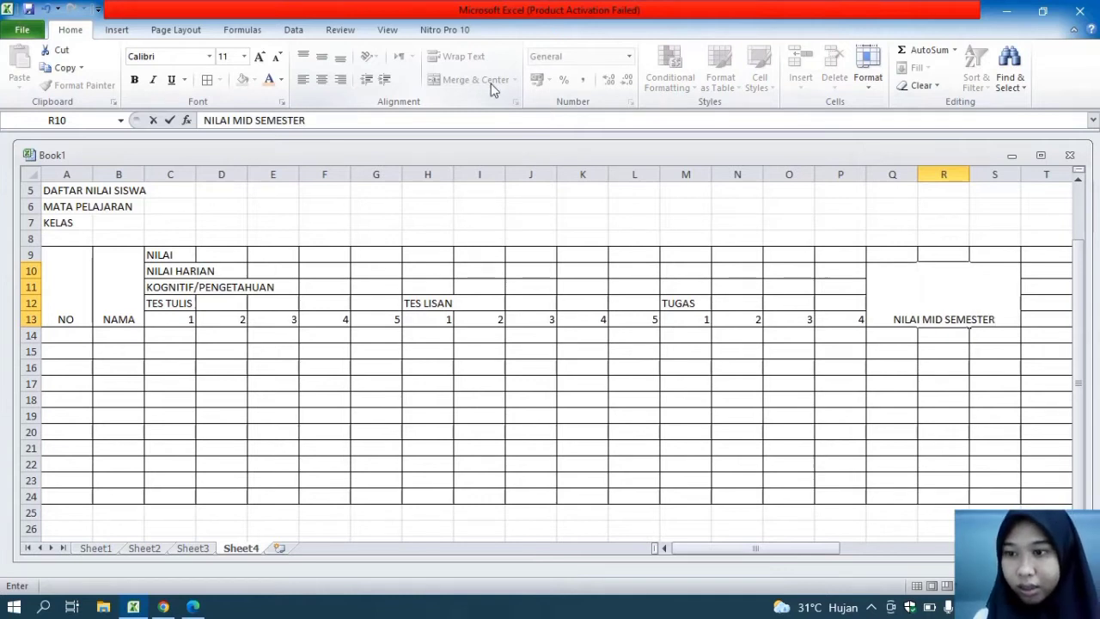
click(856, 453)
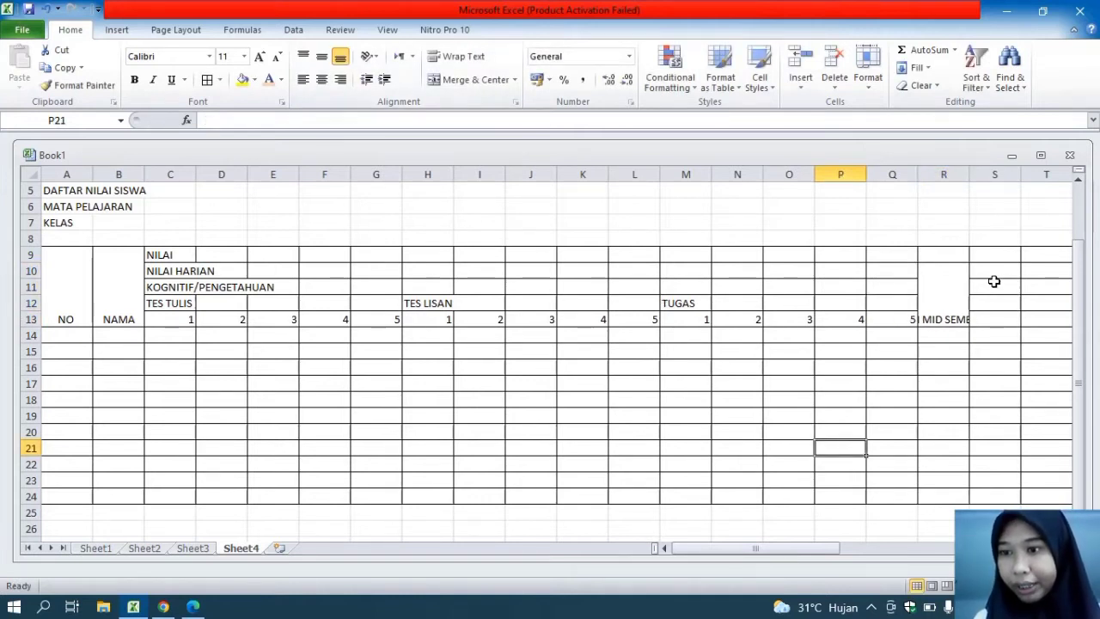
Merge and center S10:S13 and enter the heading NILAI SEMESTER in it
drag(985, 267, 1003, 321)
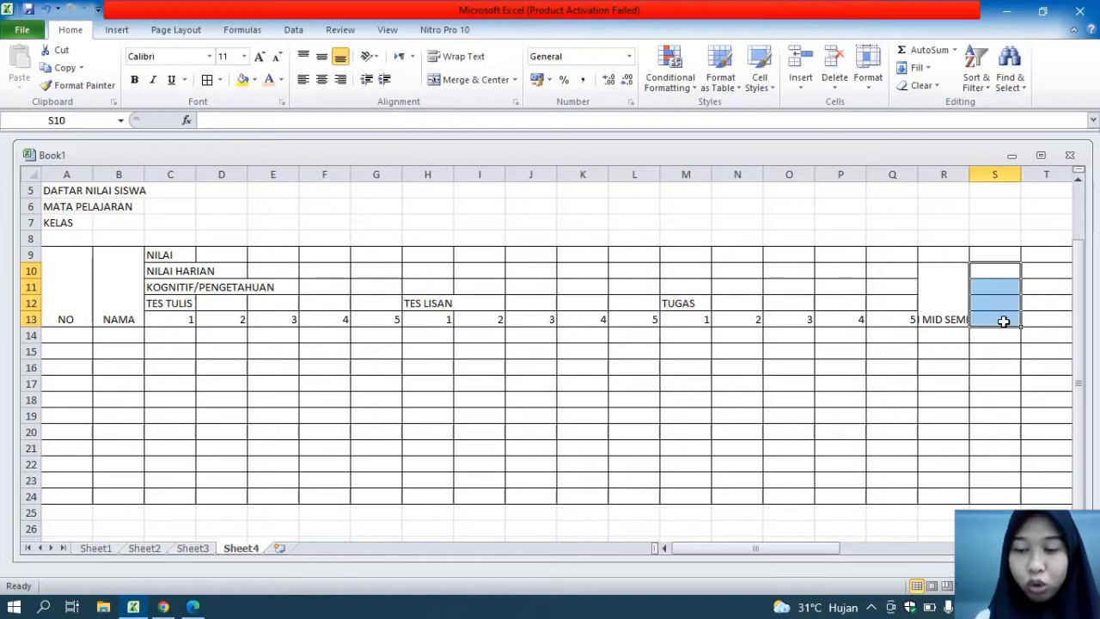
click(471, 81)
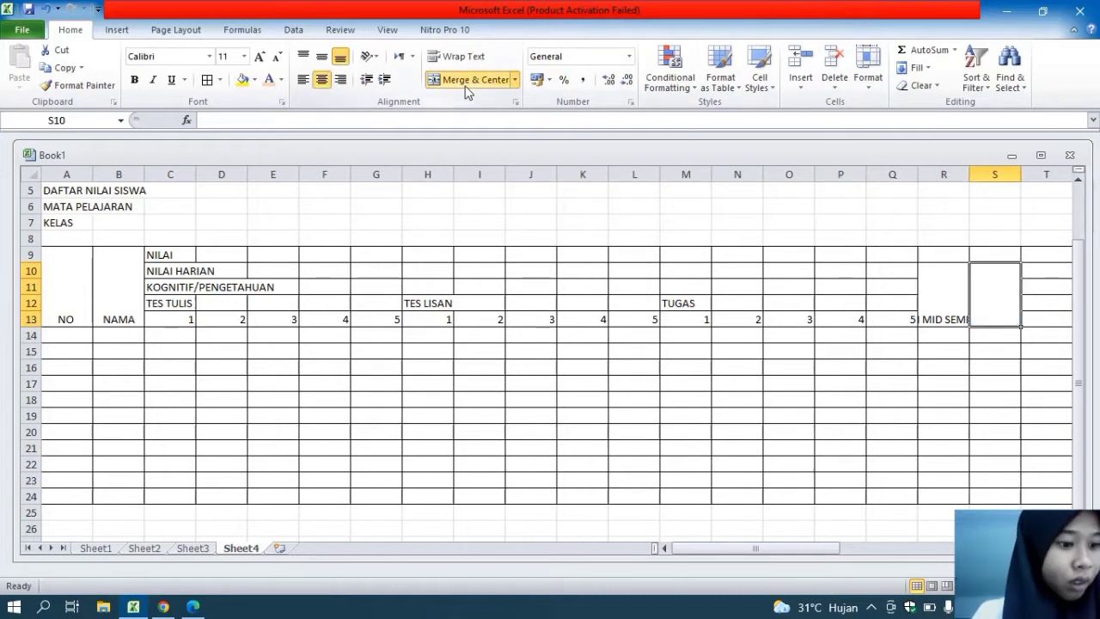
text(NI)
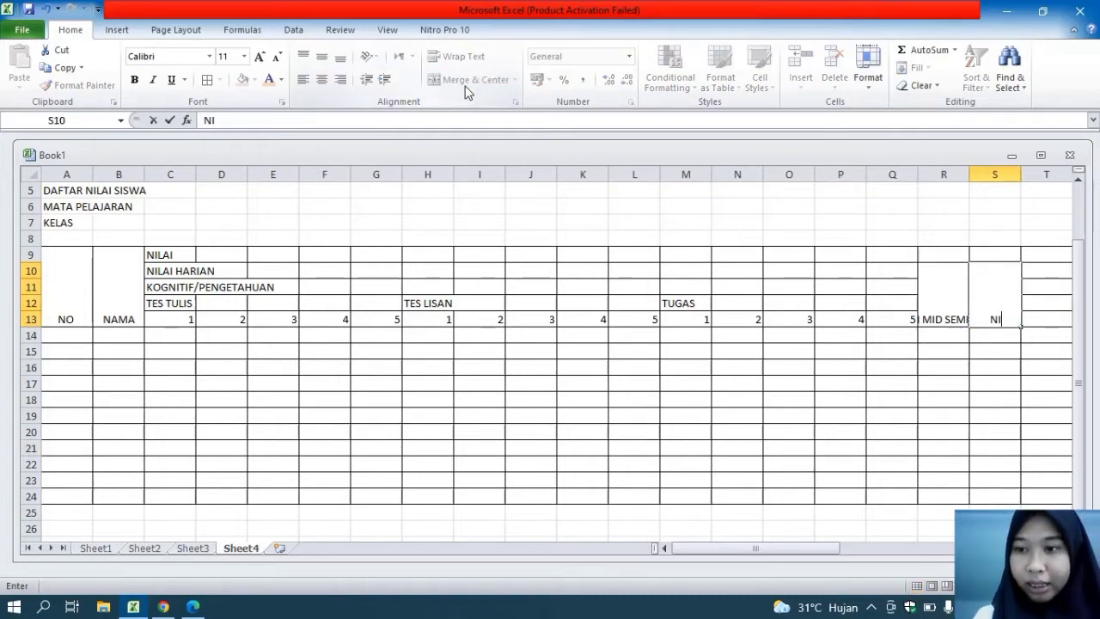
text(LAI SEMESTER)
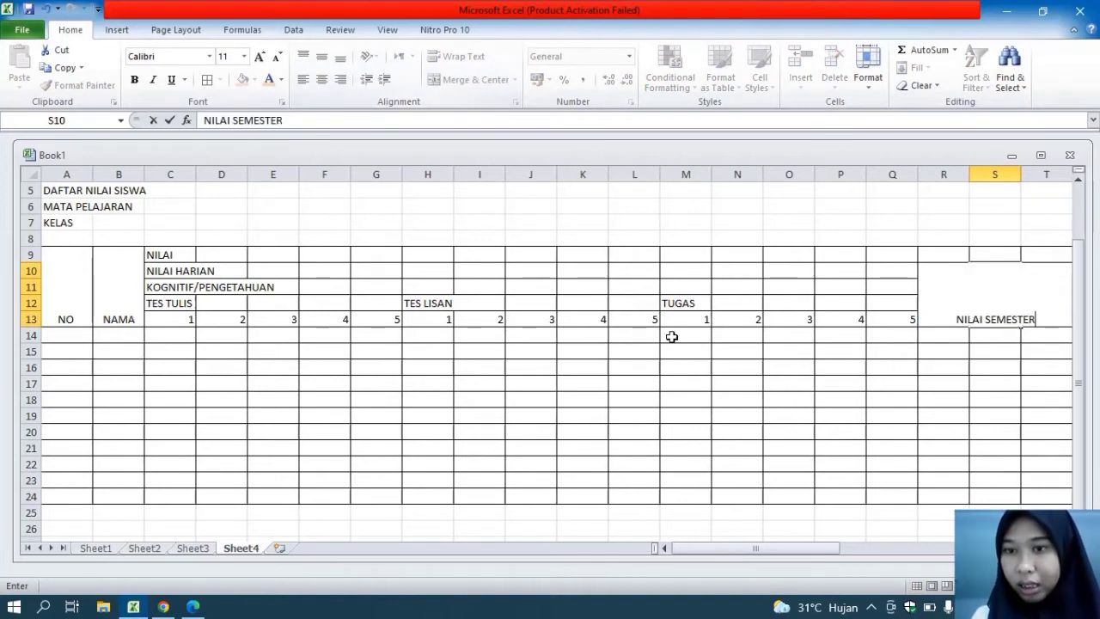
click(871, 424)
click(1033, 273)
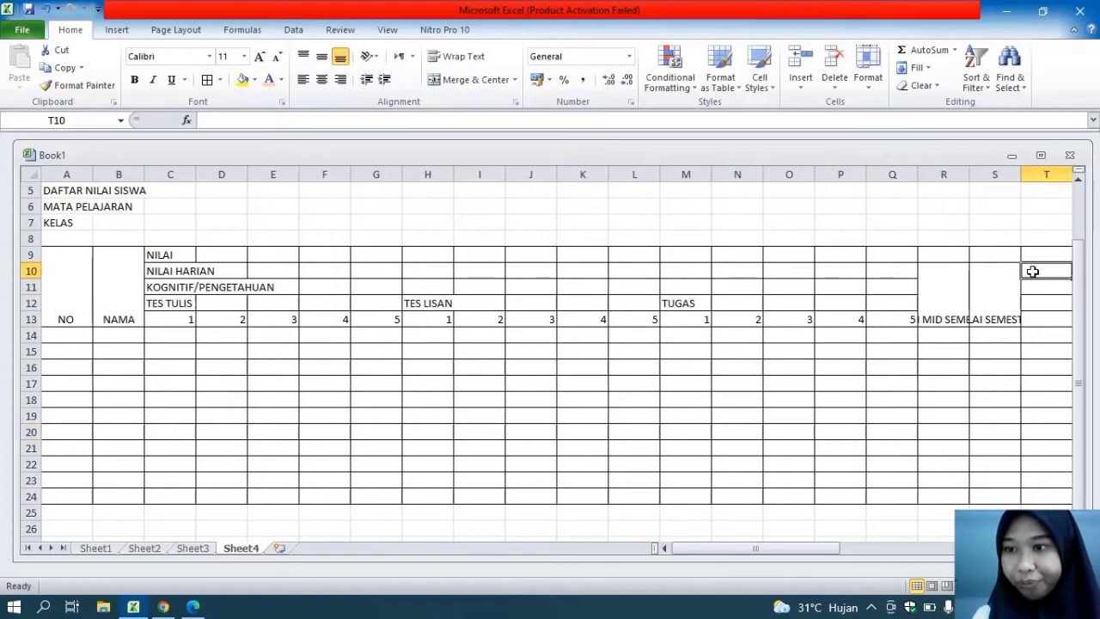
Merge and center T10:T13 and enter the heading TOTAL NILAI K in it
drag(1034, 273, 1044, 322)
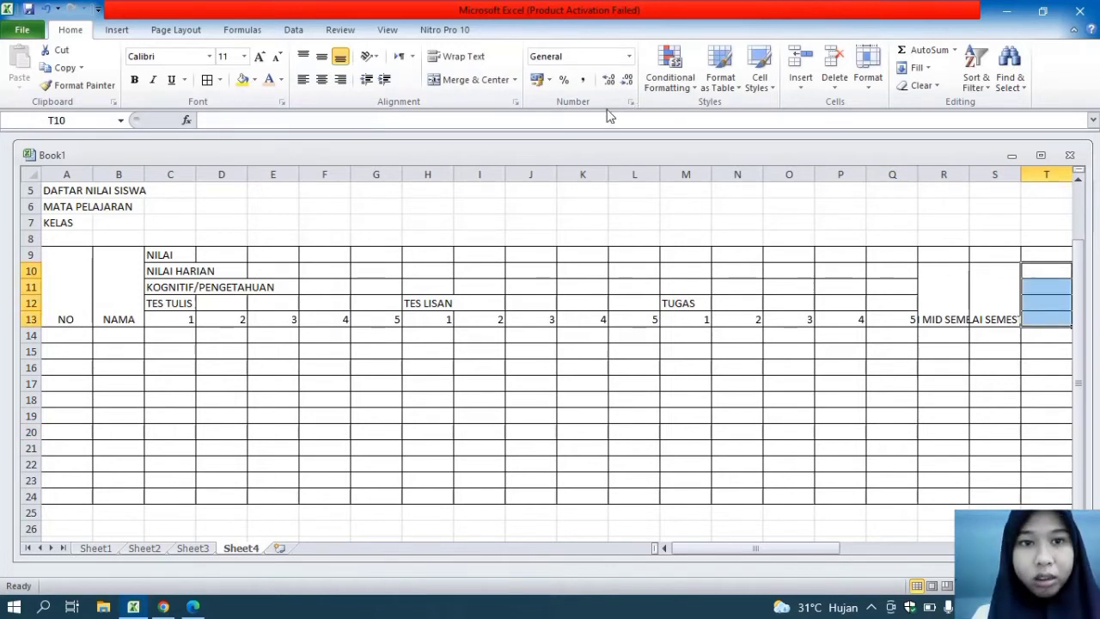
click(473, 80)
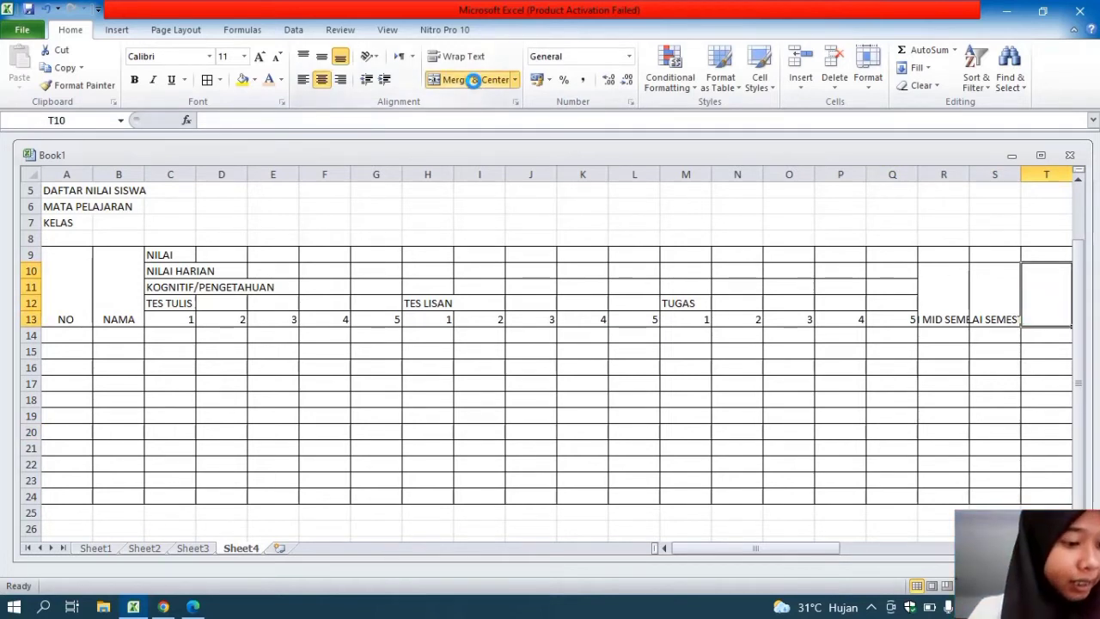
text(TO)
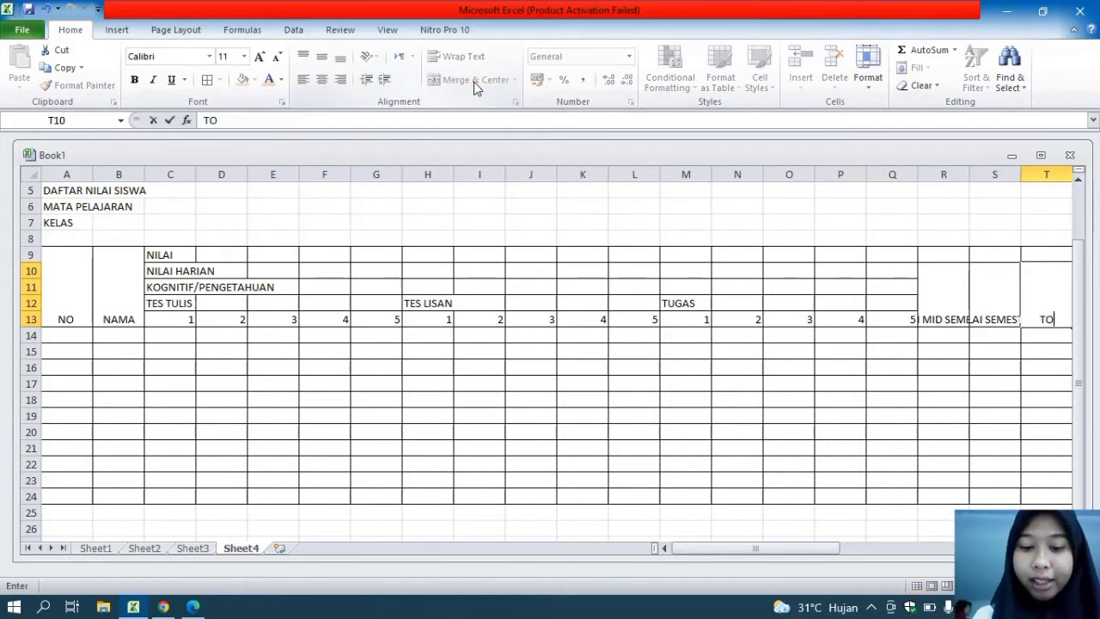
text(TAL NILAI K)
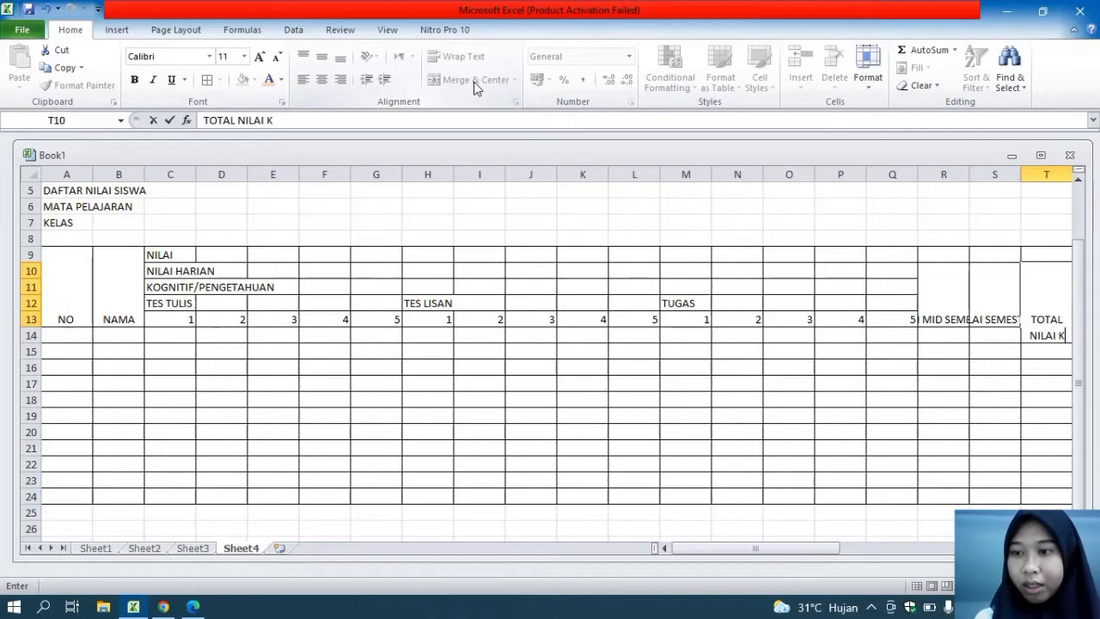
click(547, 429)
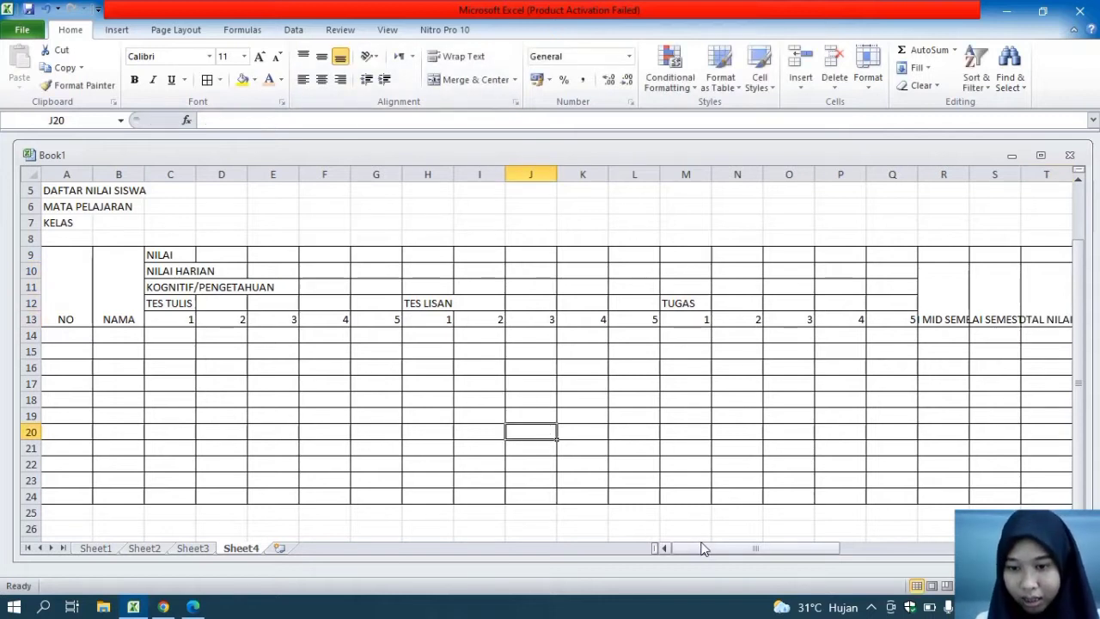
Enter NILAI HARIAN in cell U10 and PSIKOMOTORIK/ KETERAMPILAN in cell U11
drag(707, 546, 785, 550)
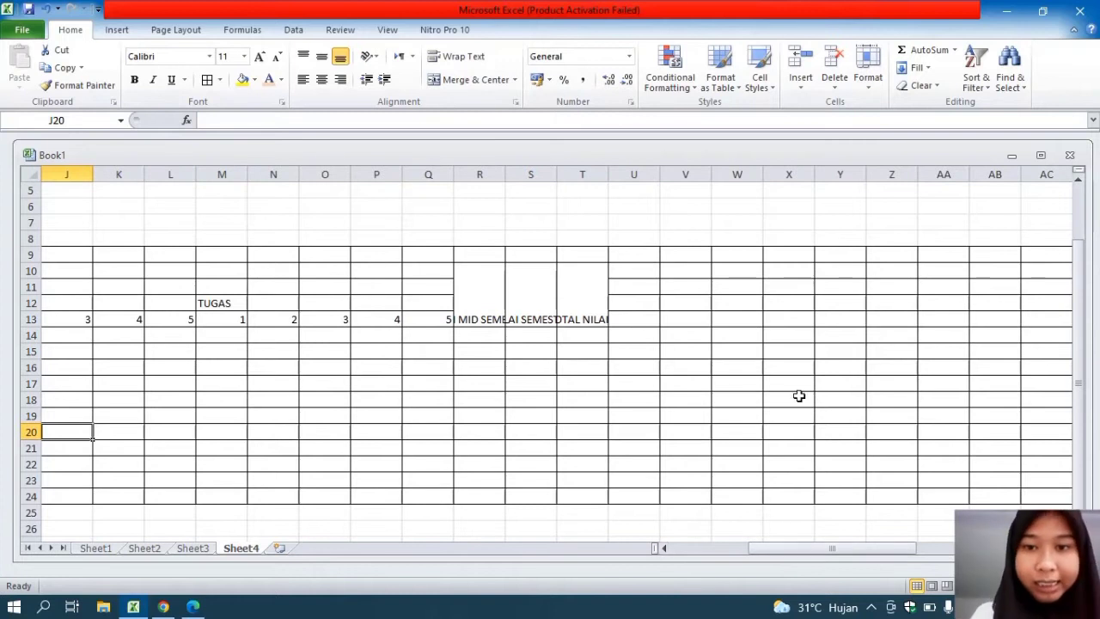
click(639, 275)
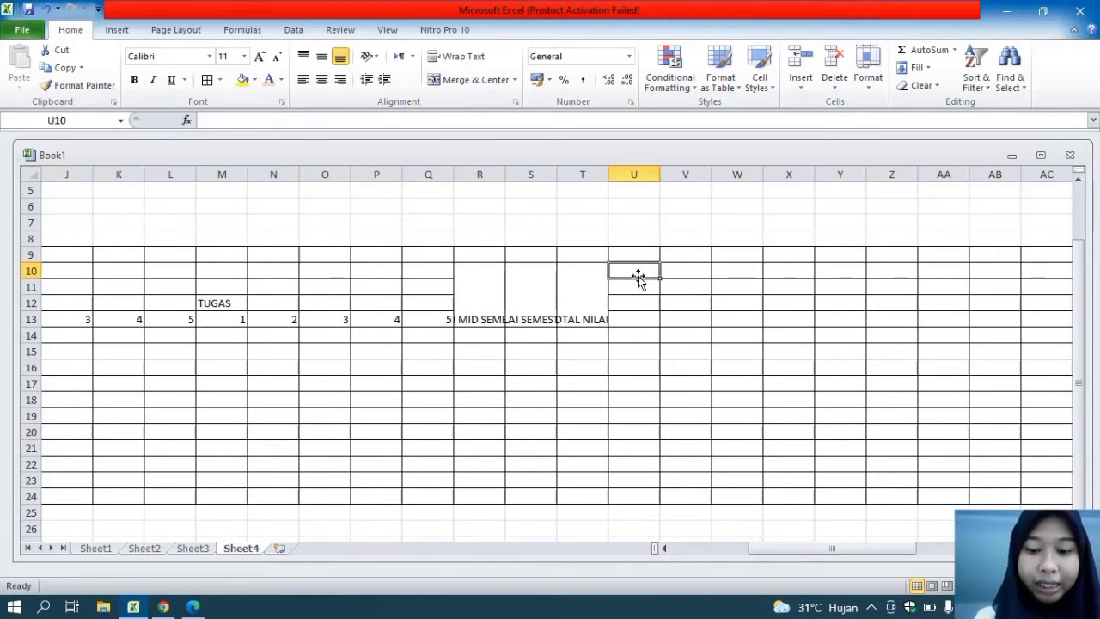
text(NILAI HARIAN)
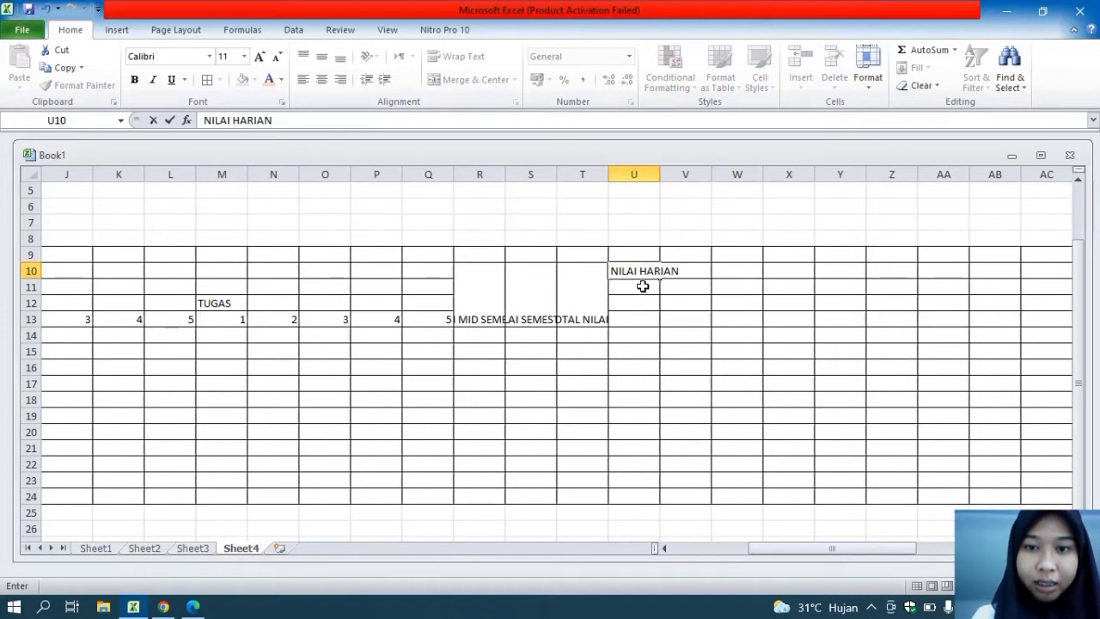
click(643, 286)
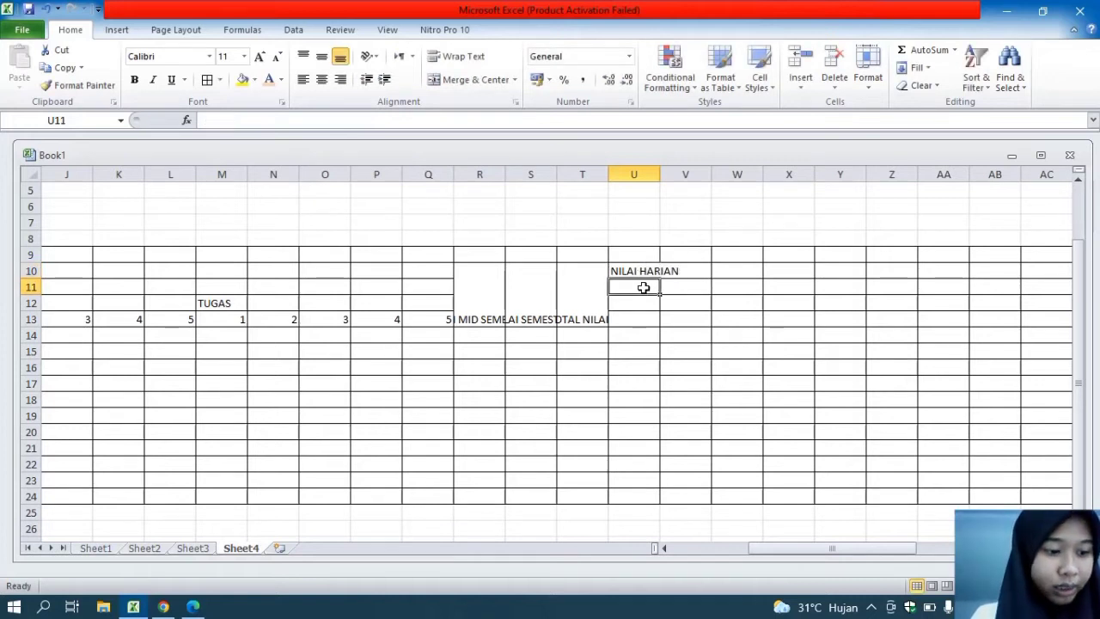
text(PSIKOMOTORIK)
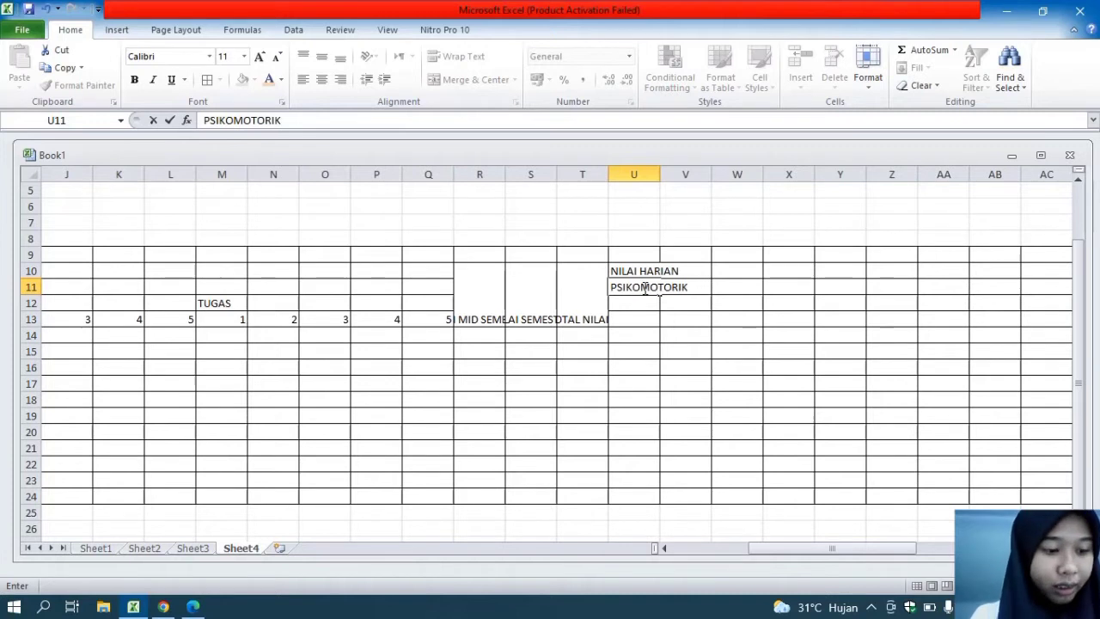
text(/ KETERAMPIULAN)
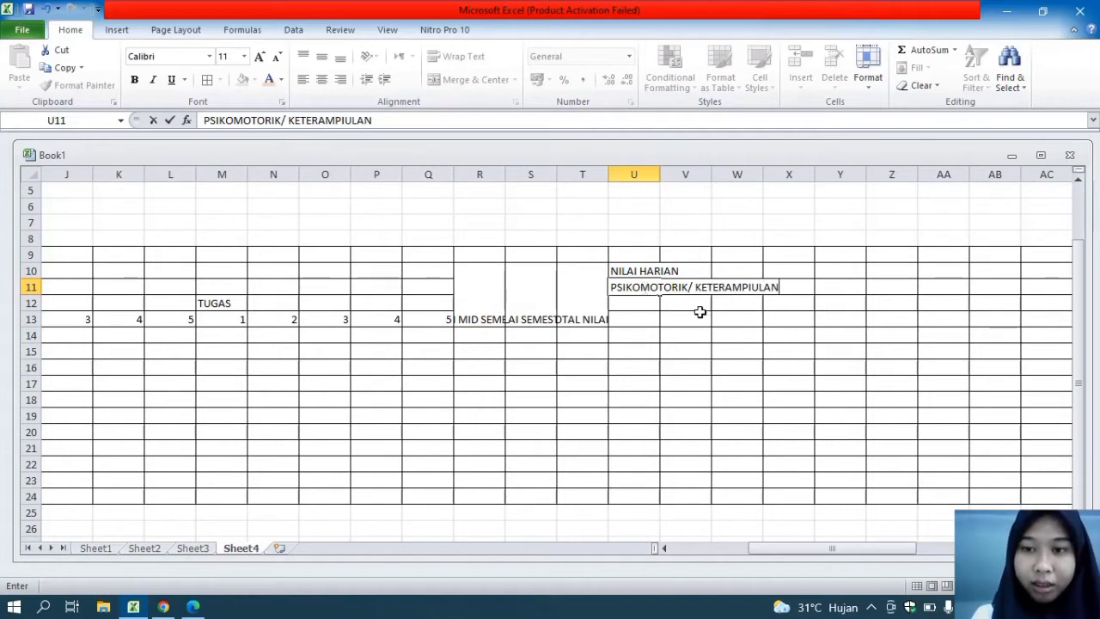
key(BackSpace)
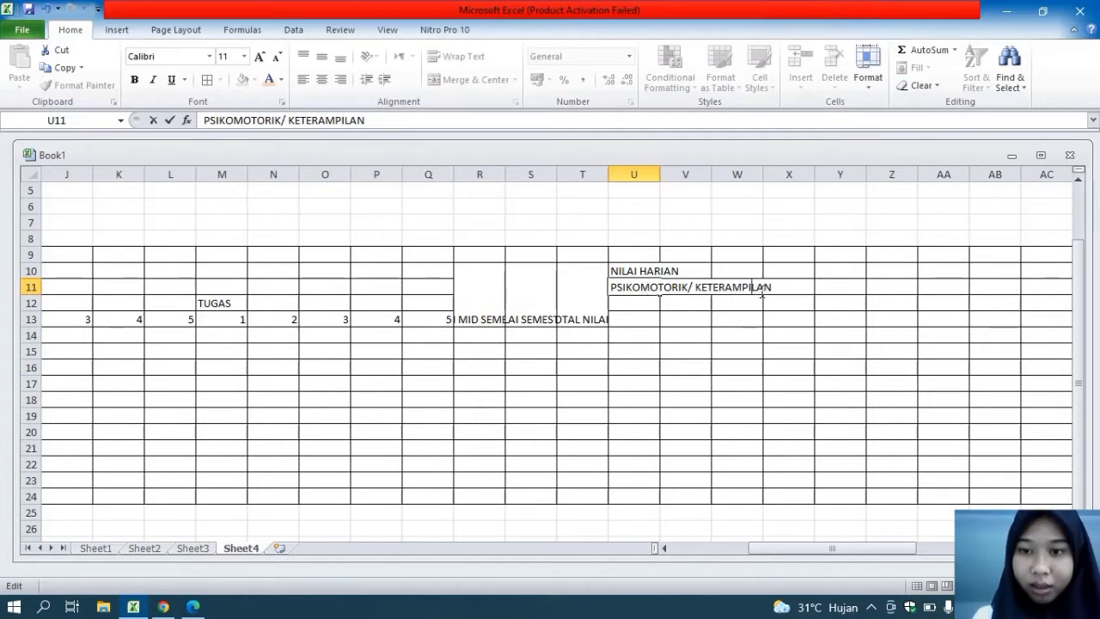
Enter KINERJA in cell U12 and number its columns 1 to 5 in cells U13 to Y13
click(649, 300)
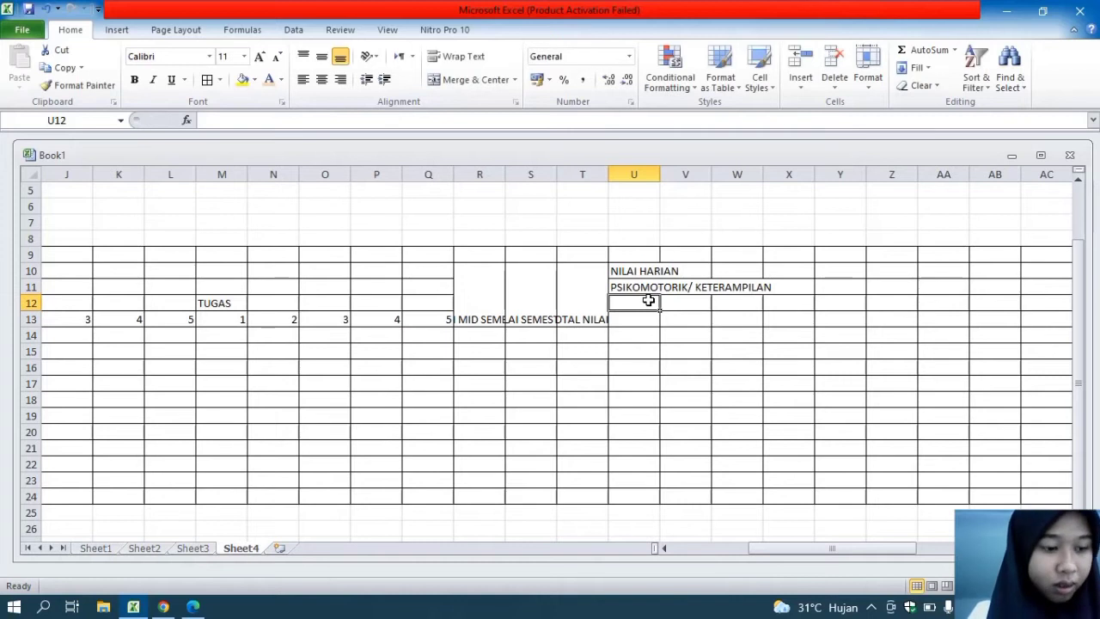
text(KINERJA)
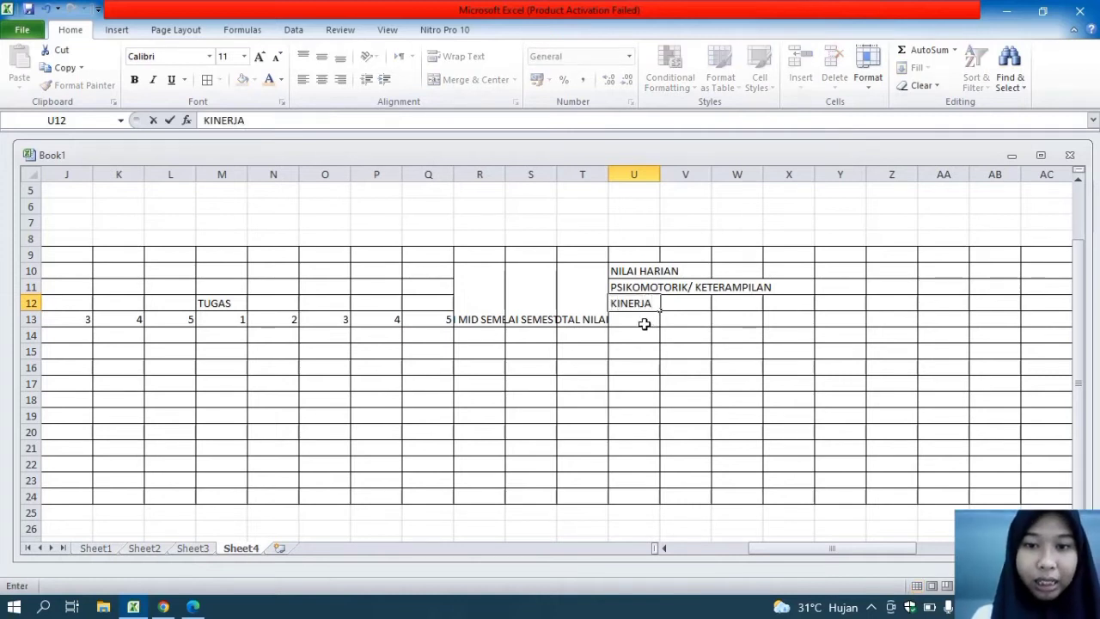
click(644, 323)
text(1)
key(Tab)
text(2)
key(Tab)
text(3)
key(Tab)
text(4)
key(Tab)
text(5)
key(Tab)
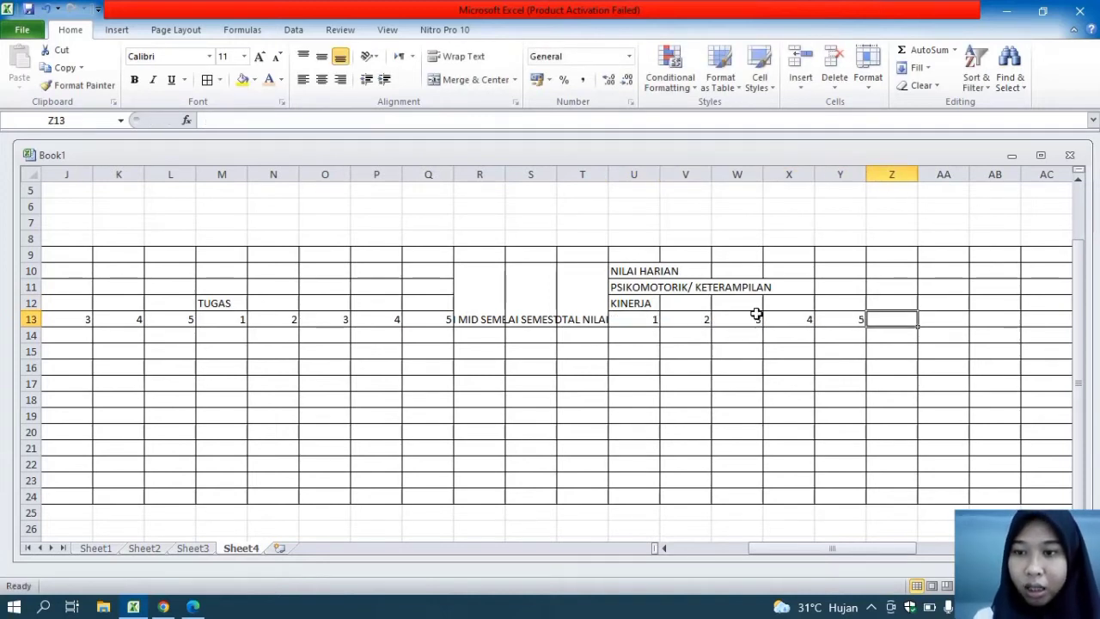
Enter PROJEK in cell Z12 and number its columns 1 to 5 in cells Z13 to AD13
click(890, 306)
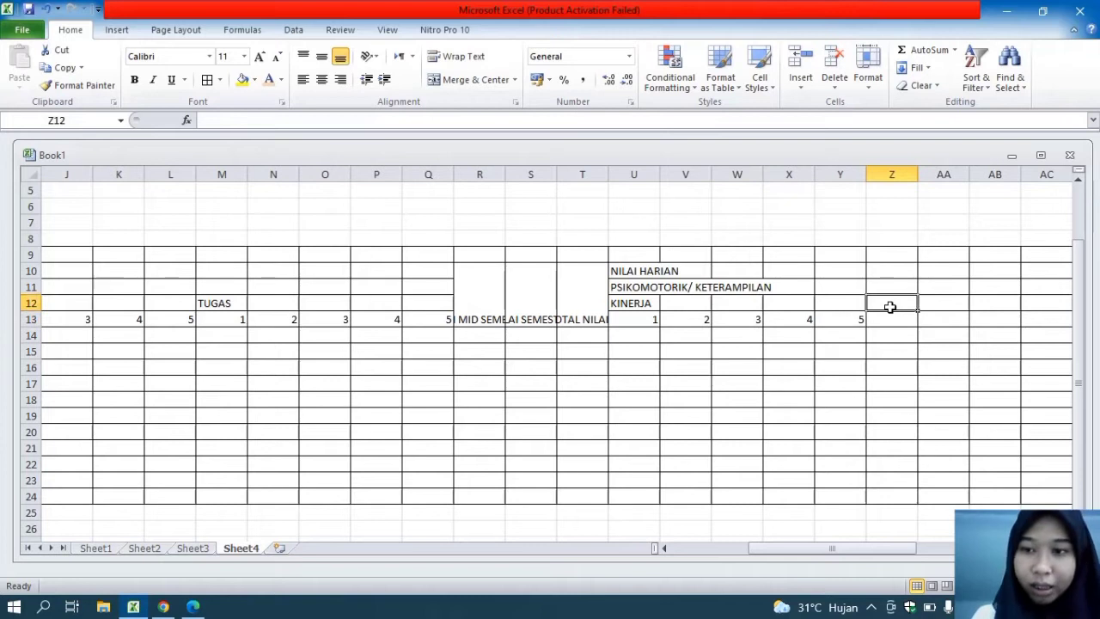
text(PROJEK)
key(Return)
text(1)
key(Tab)
text(2)
key(Tab)
text(3)
key(Tab)
text(4)
key(Tab)
text(5)
key(Tab)
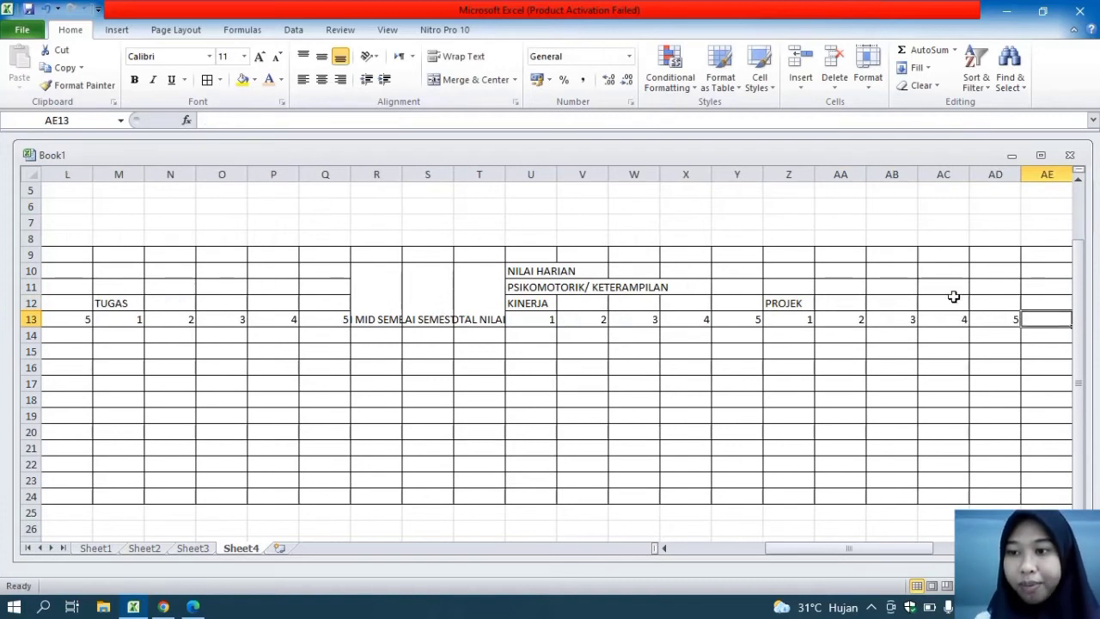
Enter PORTOFOLIO in cell AE12 and number its columns 1 to 5 in cells AE13 to AI13
click(1033, 304)
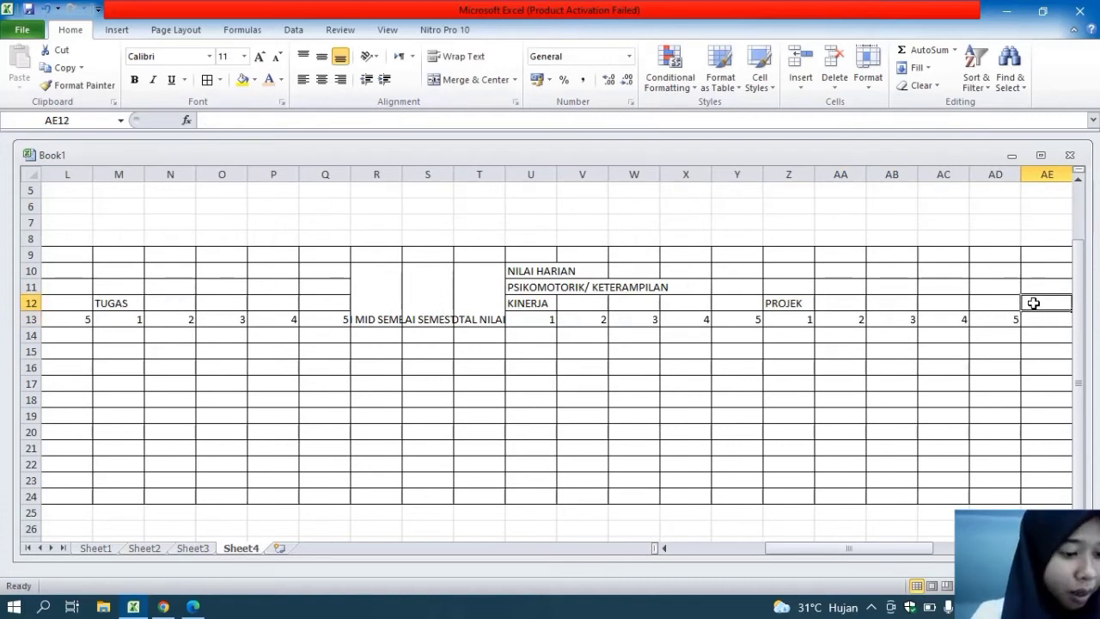
text(POT)
key(BackSpace)
text(RTOFOLIO)
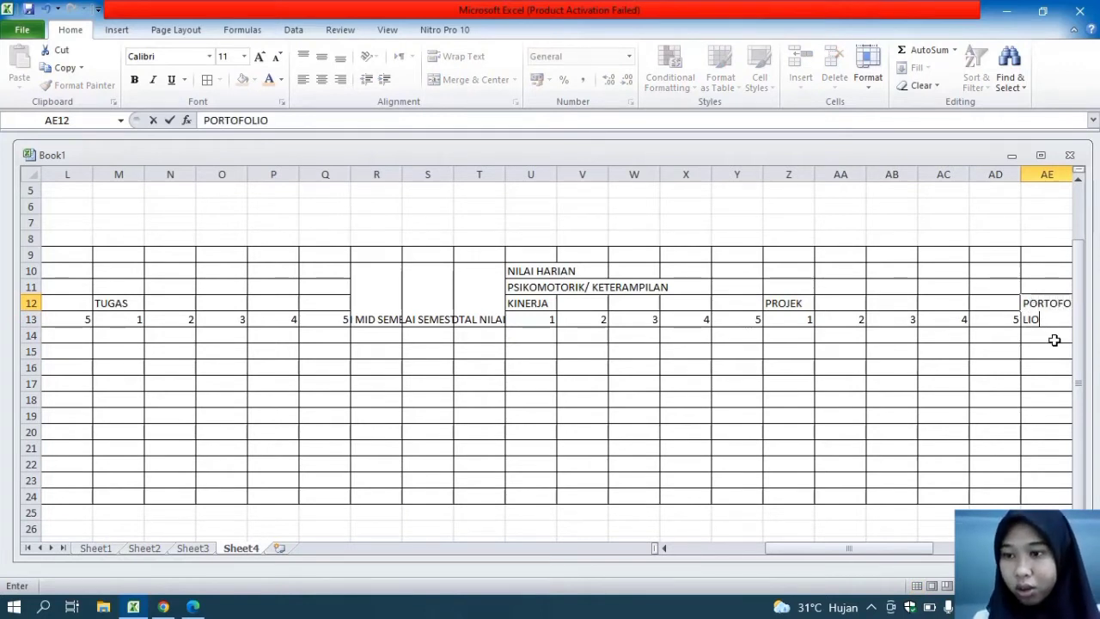
click(1047, 333)
click(1037, 322)
text(1)
key(Tab)
text(2)
key(Tab)
text(3)
key(Tab)
text(4)
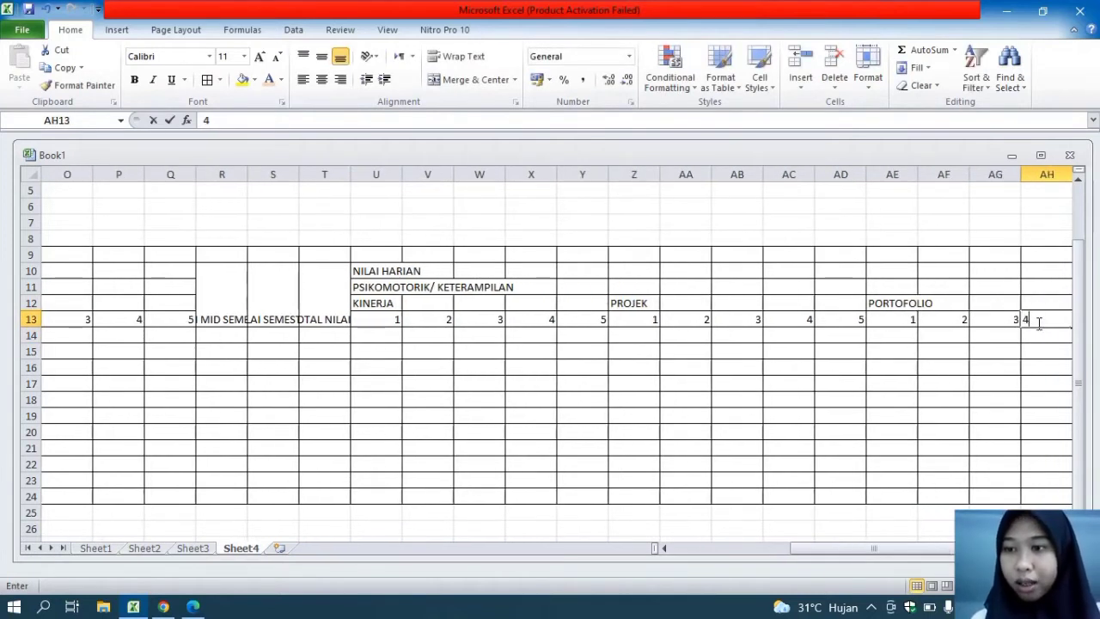
key(Tab)
text(5)
key(Tab)
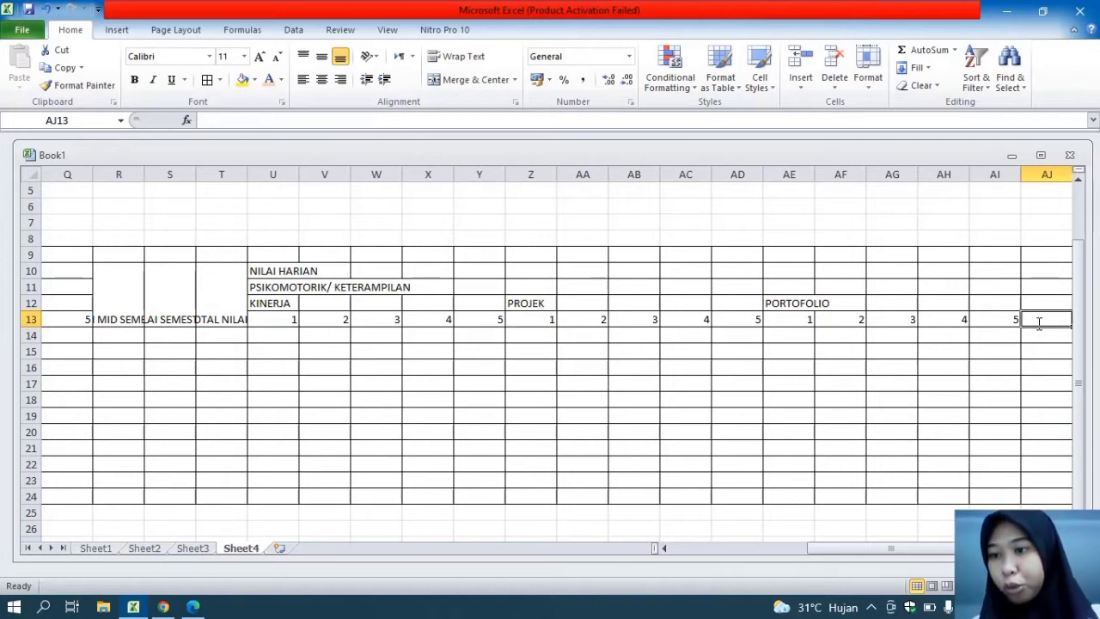
Merge and center AJ10:AJ13 and enter the heading TAMBAHAN in it
drag(1036, 270, 1046, 321)
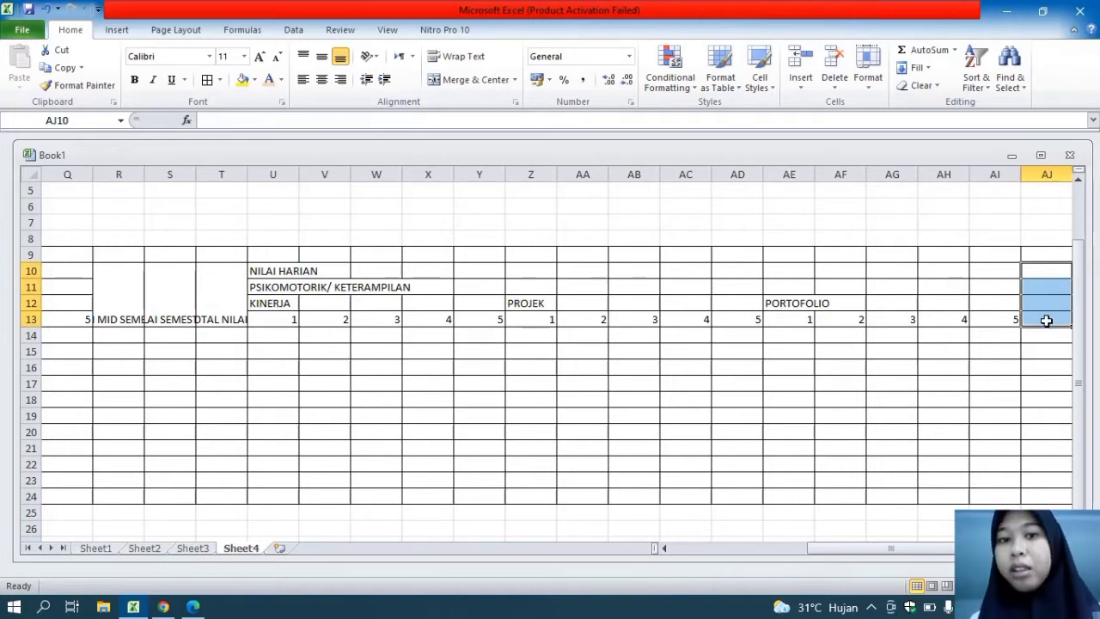
click(446, 76)
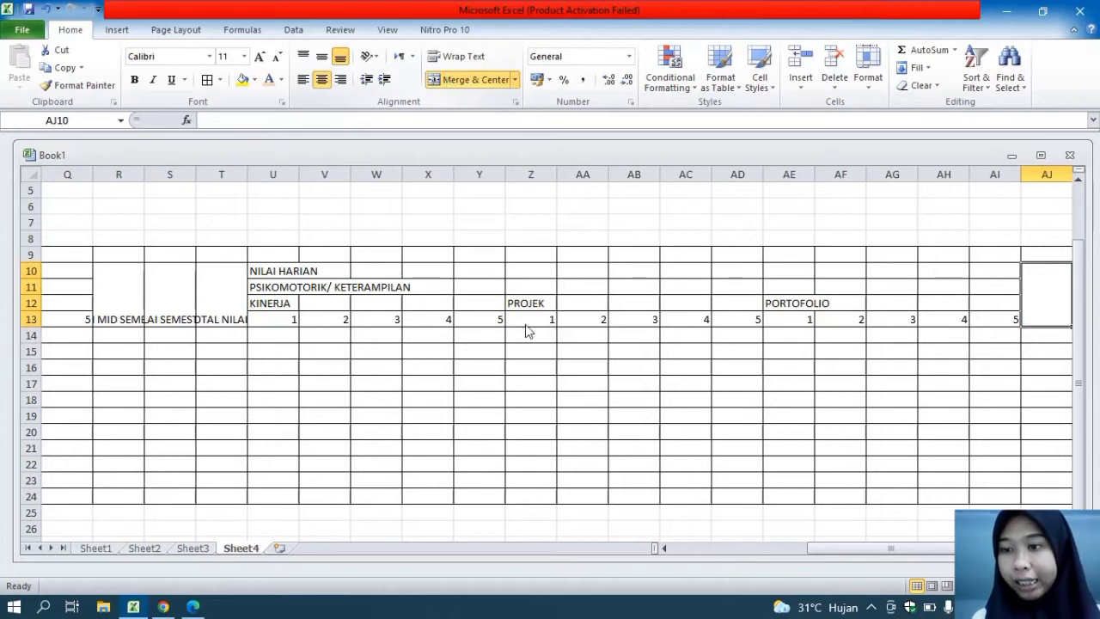
text(TAMBAHAN)
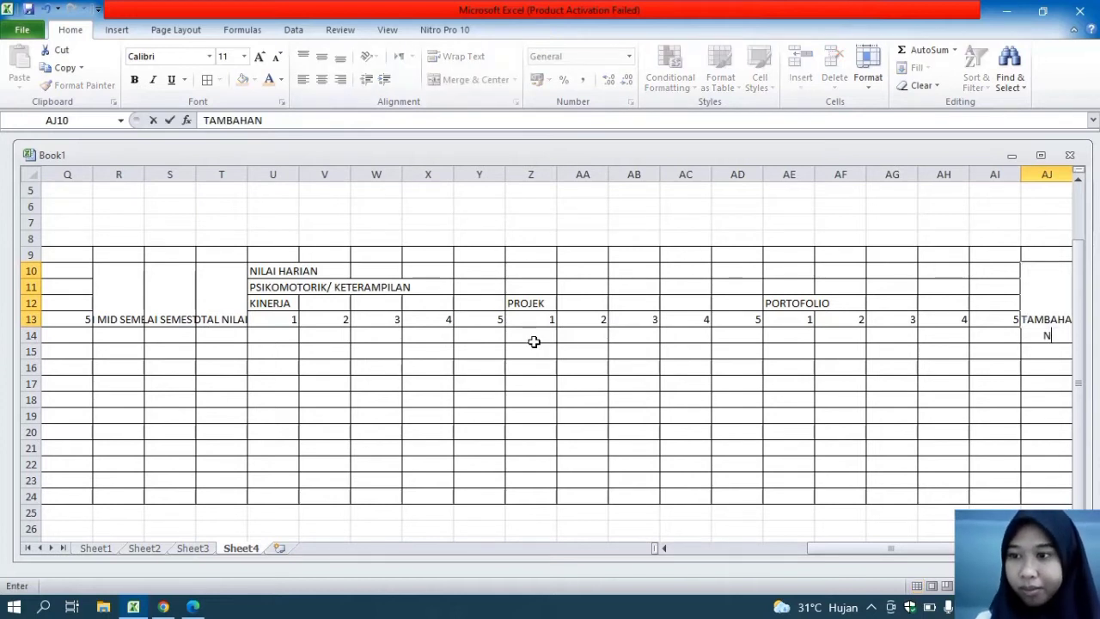
drag(887, 548, 893, 547)
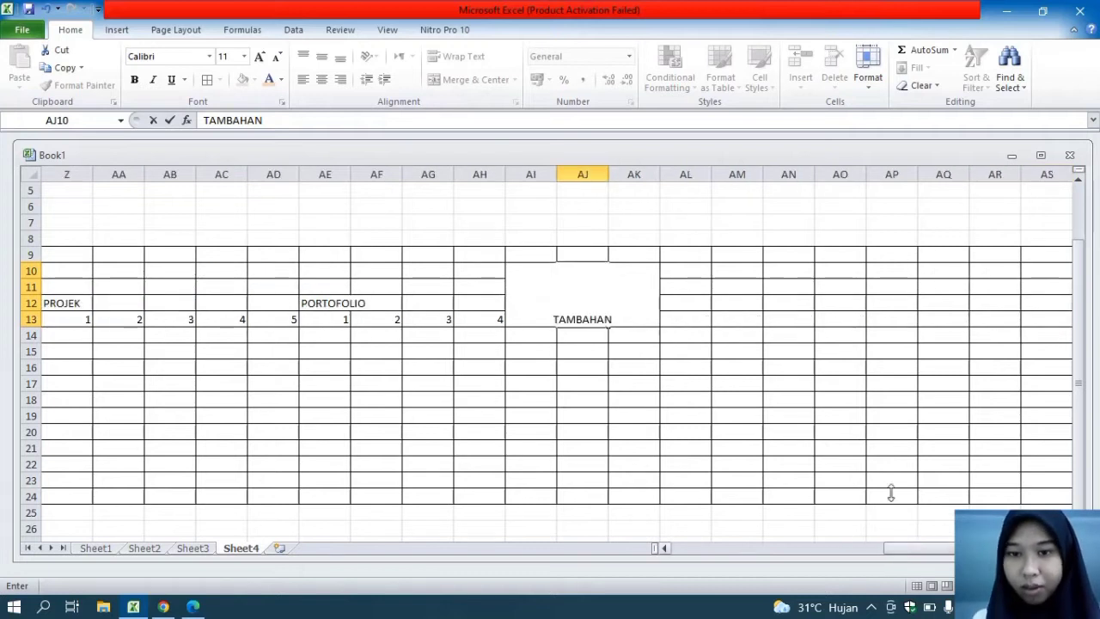
click(685, 277)
drag(641, 275, 638, 326)
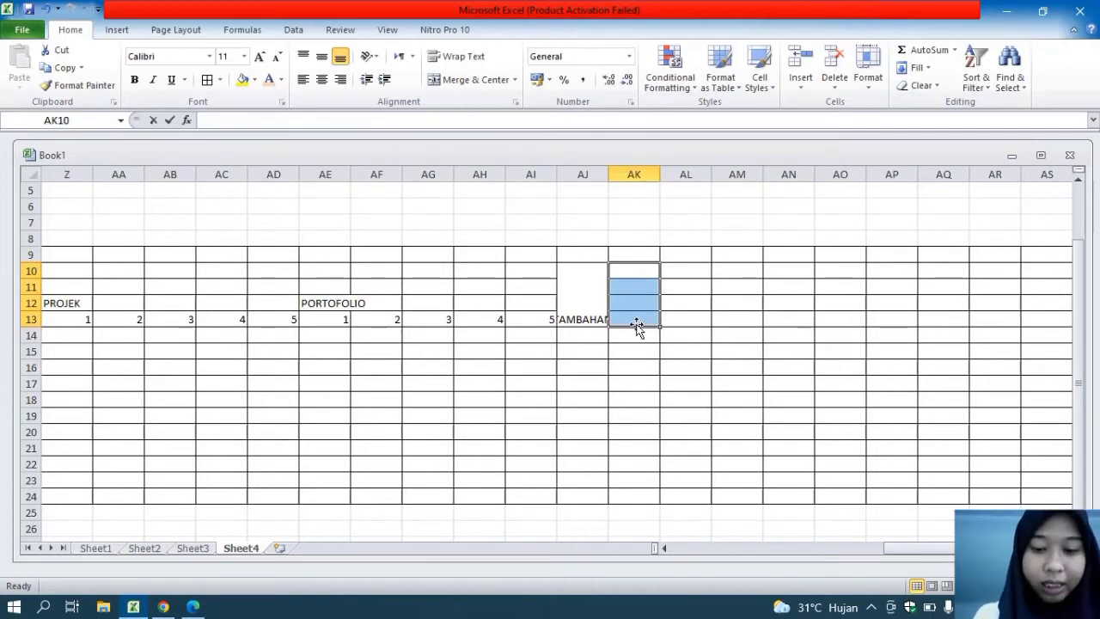
text(TOTAL NI)
key(BackSpace)
key(BackSpace)
key(BackSpace)
key(BackSpace)
key(BackSpace)
key(BackSpace)
key(BackSpace)
key(BackSpace)
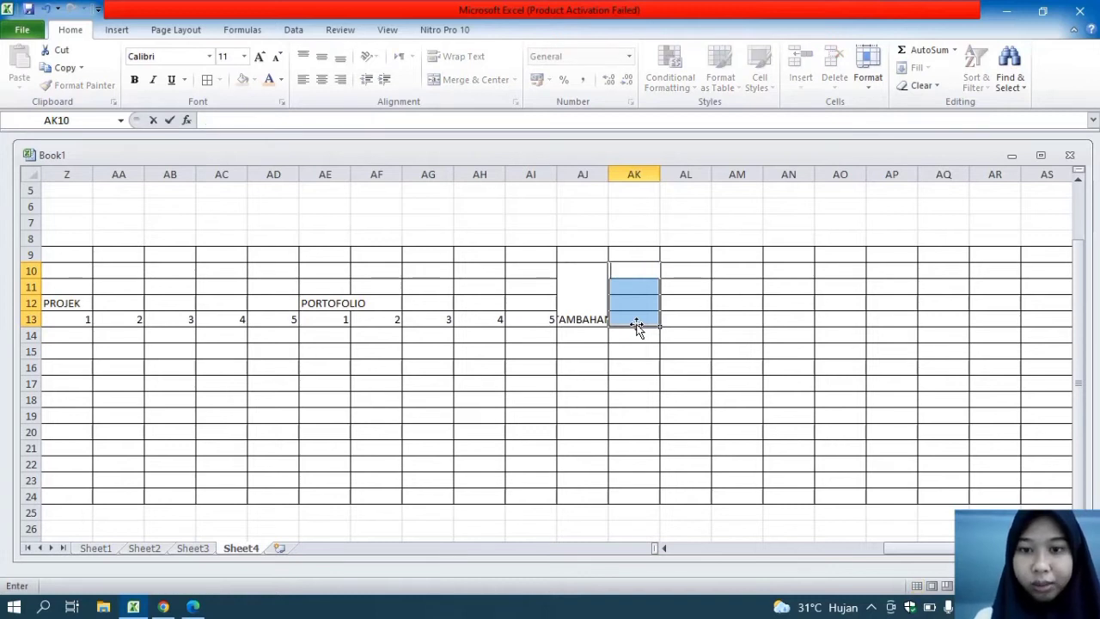
click(597, 268)
Merge and center AK10:AK13 and enter the heading TOTAL NILAI in it
drag(628, 269, 641, 321)
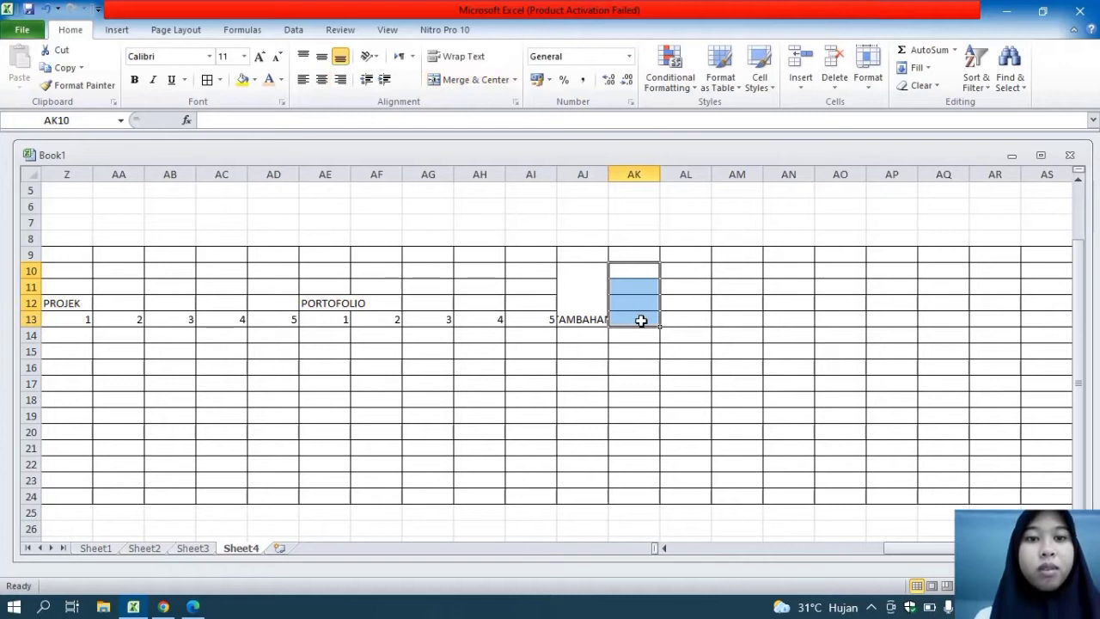
click(455, 79)
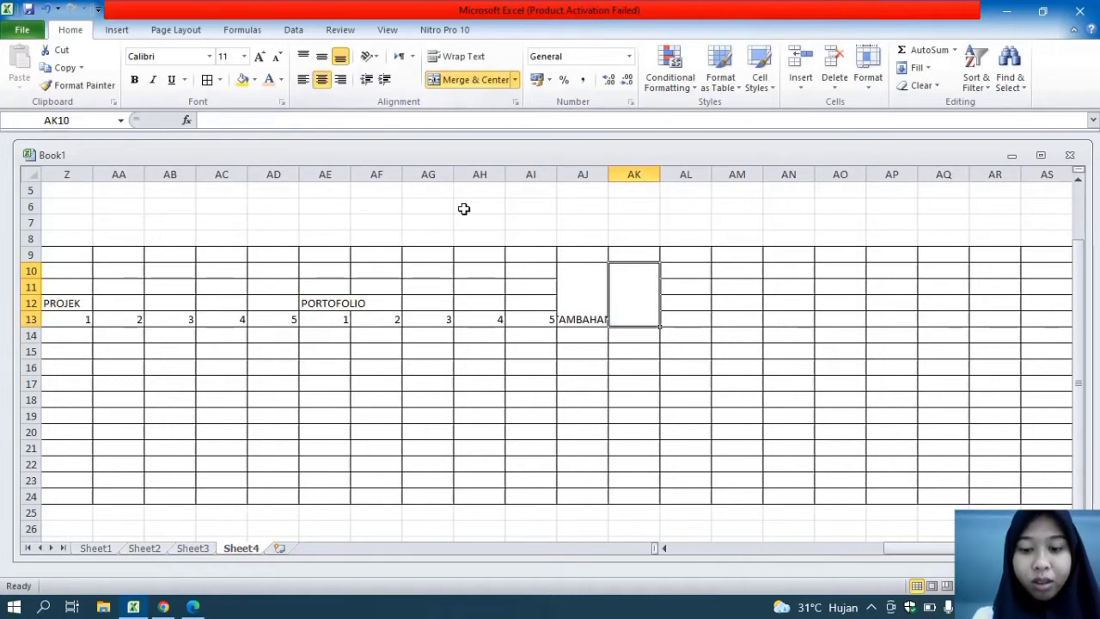
text(TOTAL NILAI)
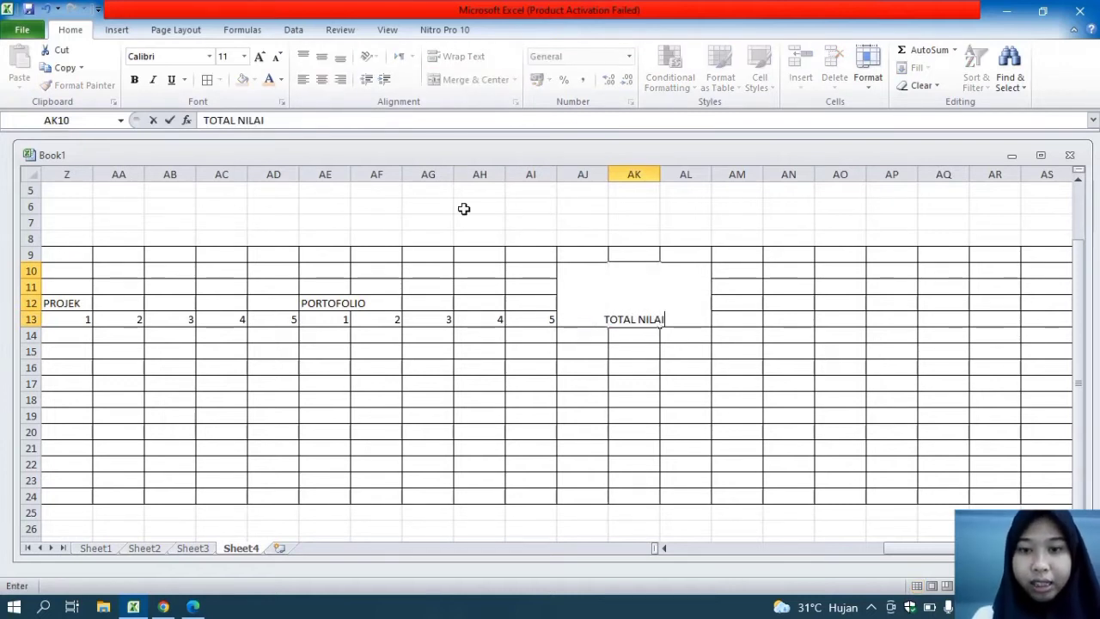
click(574, 344)
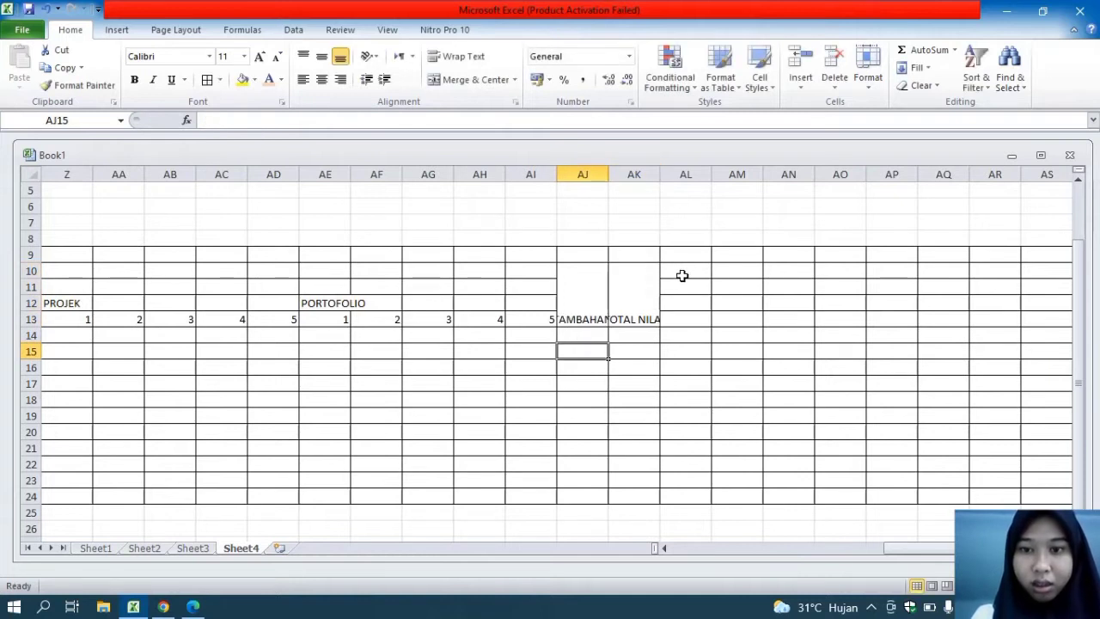
Enter the heading NILAI HARIAN in cell AL10
click(685, 273)
drag(685, 273, 688, 286)
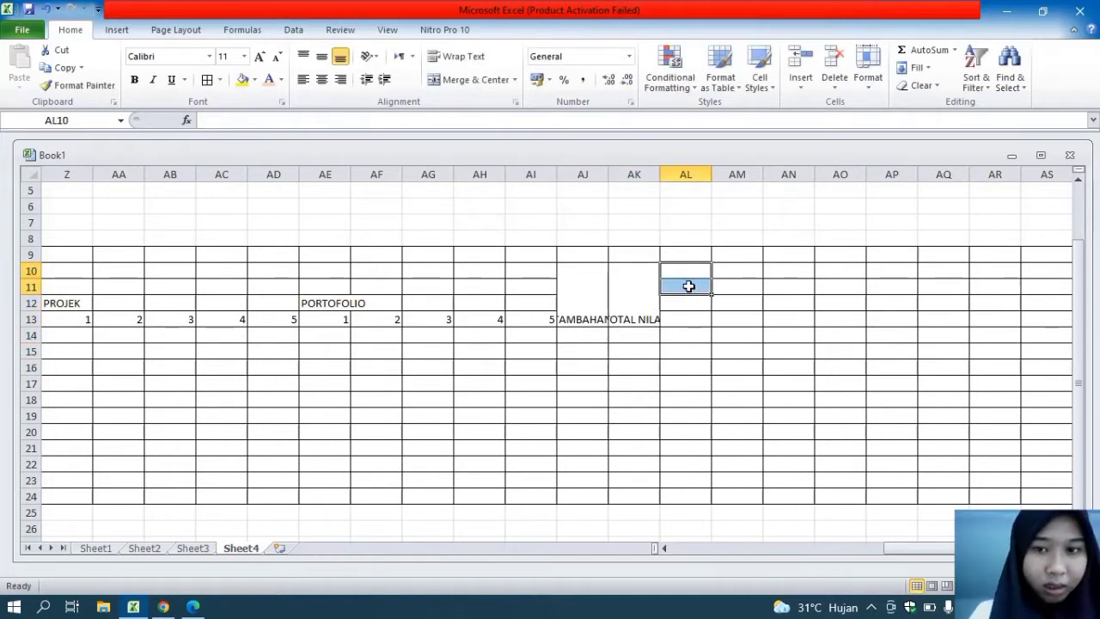
click(683, 276)
text(NI)
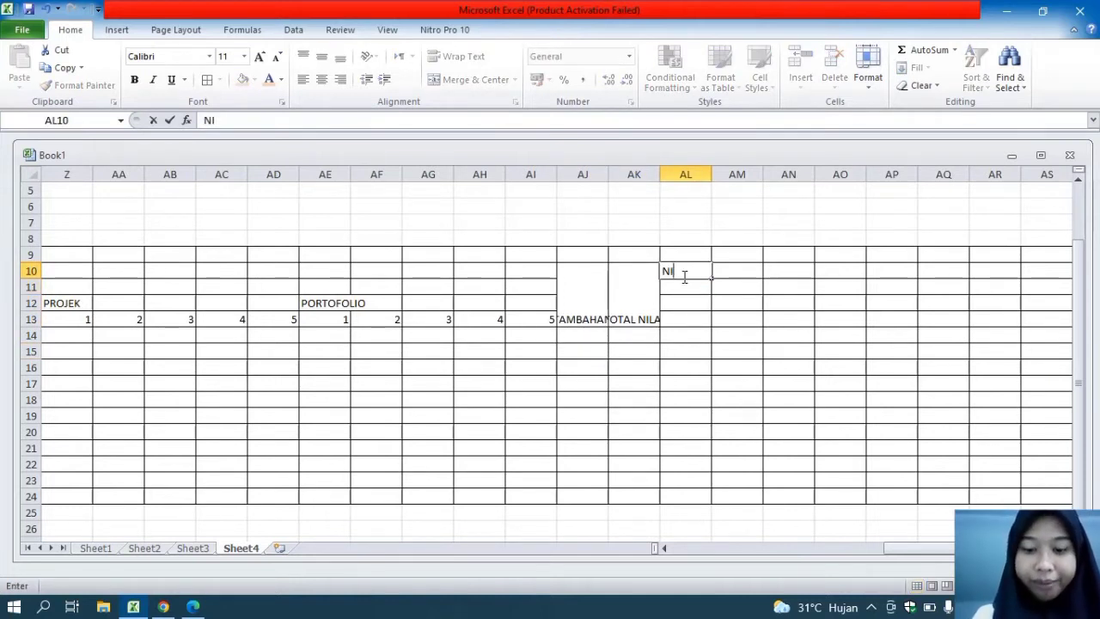
text(LAI HARIAN)
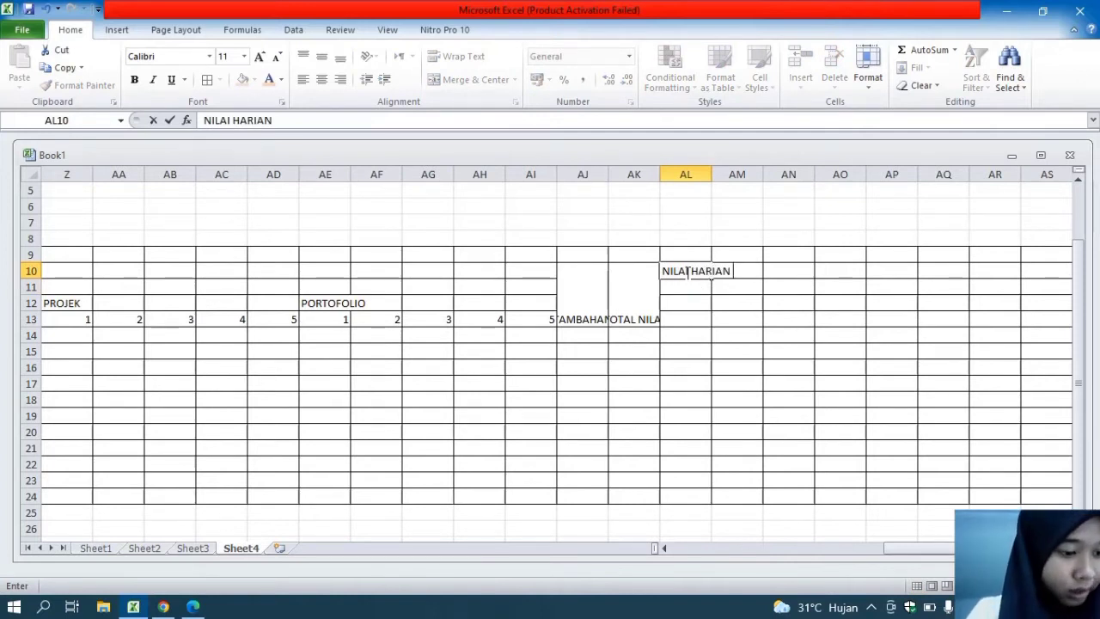
Enter the subheading AFEKTIF/ SIKAP in cell AL11
click(699, 290)
text(FEKTIF)
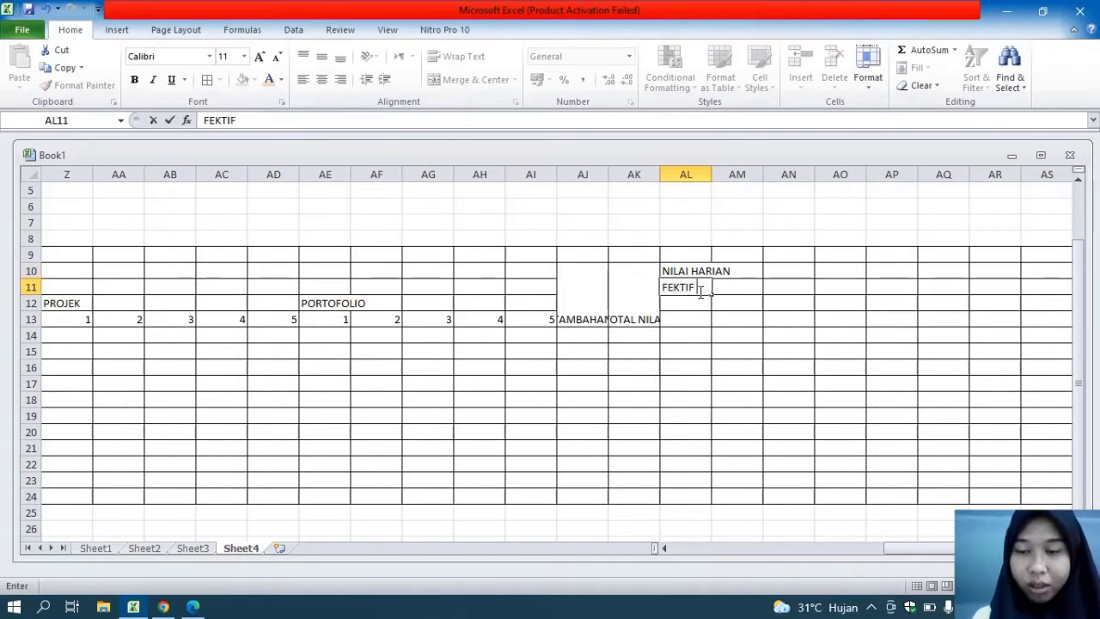
key(BackSpace)
key(BackSpace)
key(BackSpace)
key(BackSpace)
key(BackSpace)
key(BackSpace)
text(AFEKTIF/ SIKA)
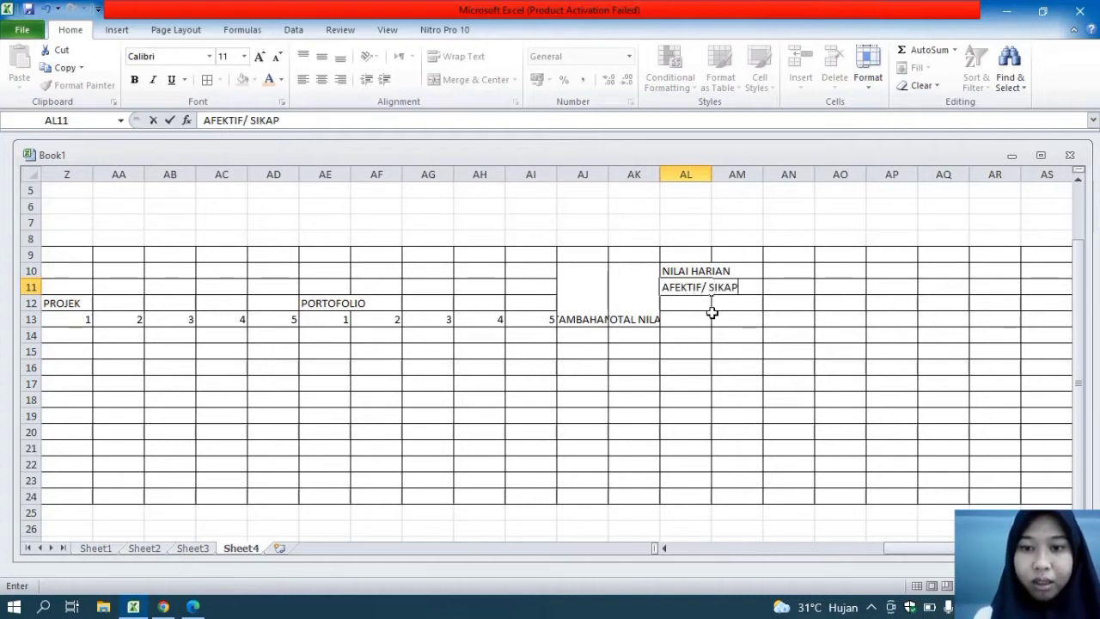
text(P)
key(Return)
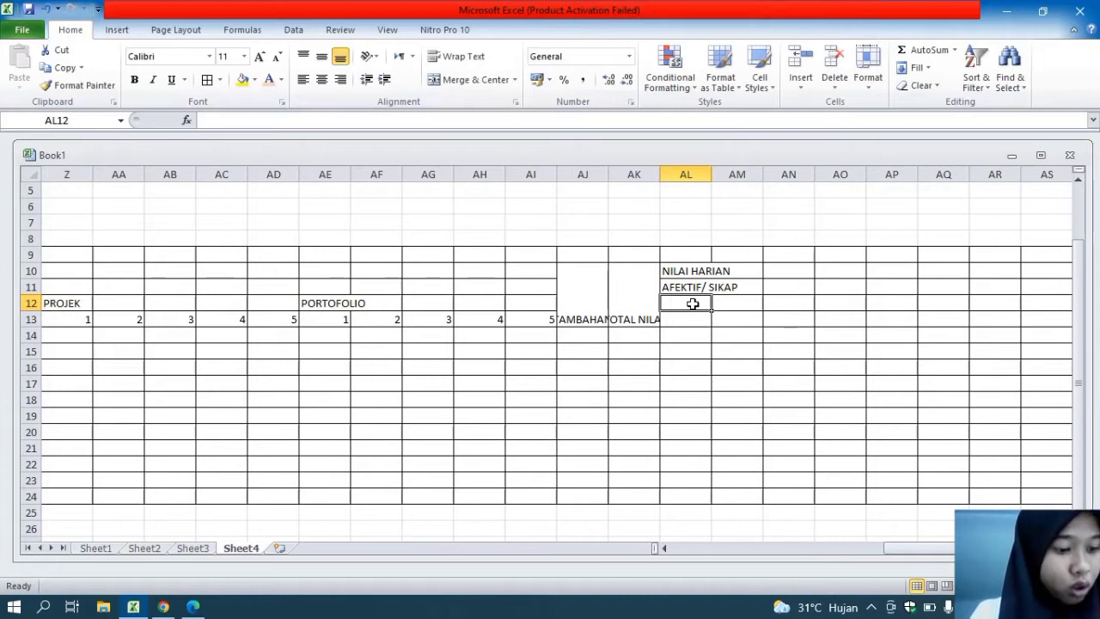
Enter the subheading OBSERVASI in cell AL12
text(OBSERVASI)
key(Return)
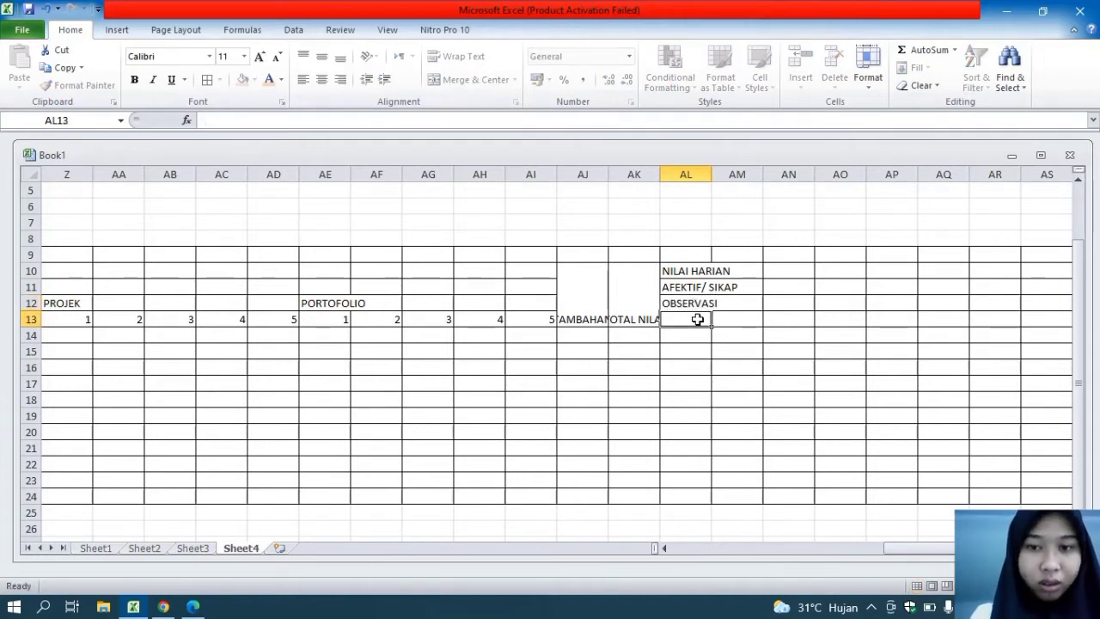
Enter the column headings KEJUJURAN, DISIPLIN and TANGGUNG JAWAB in cells AL13 to AN13
text(KEJUJURAN)
key(Tab)
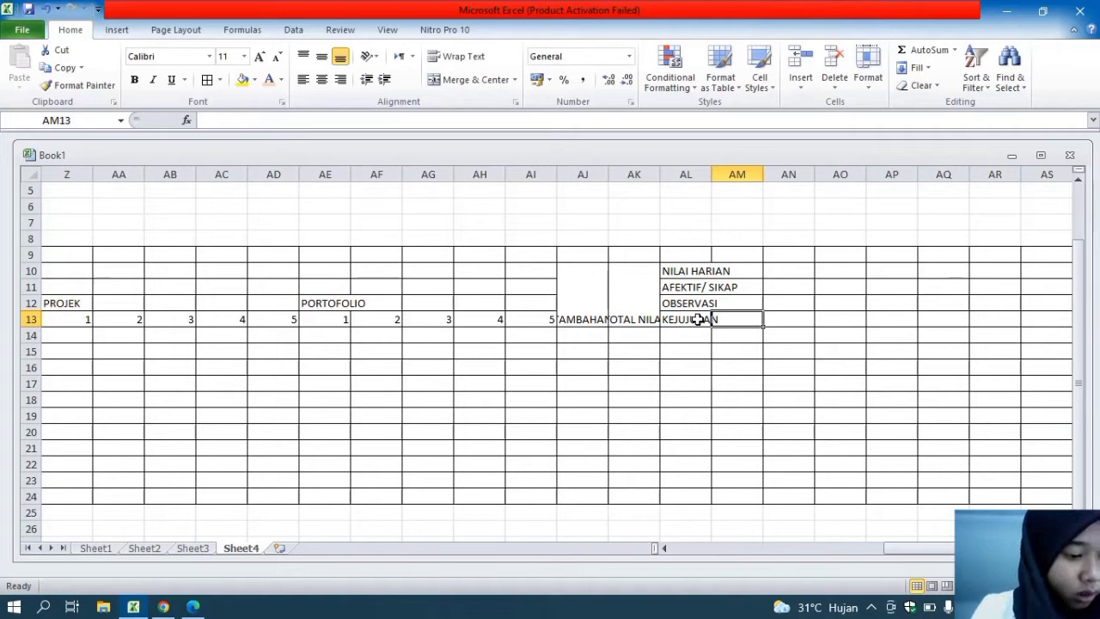
text(DISIPLIN)
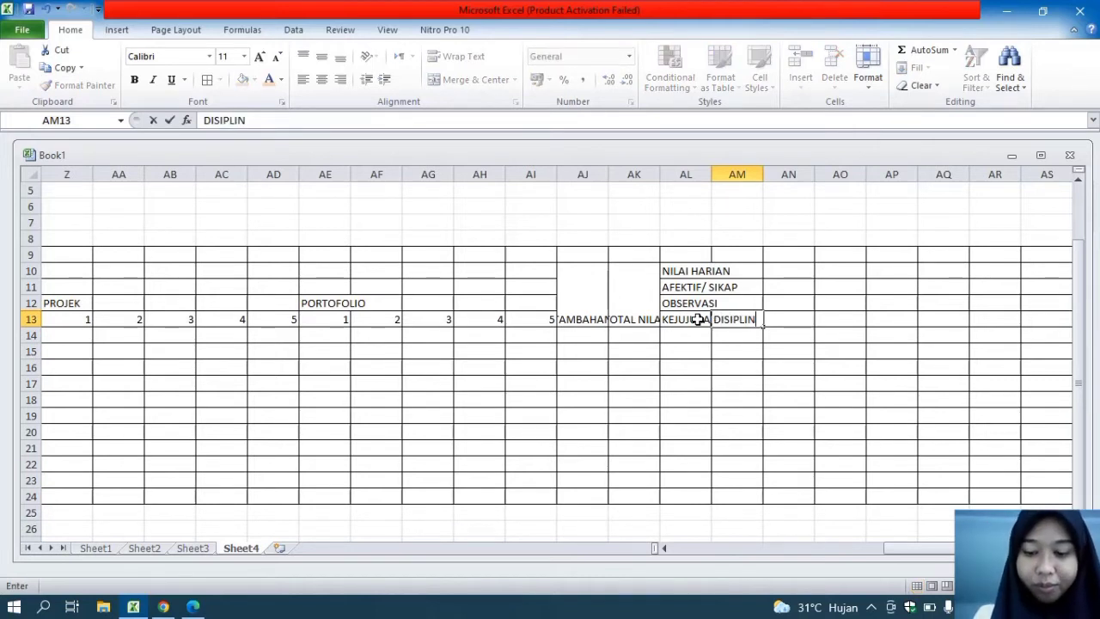
key(Tab)
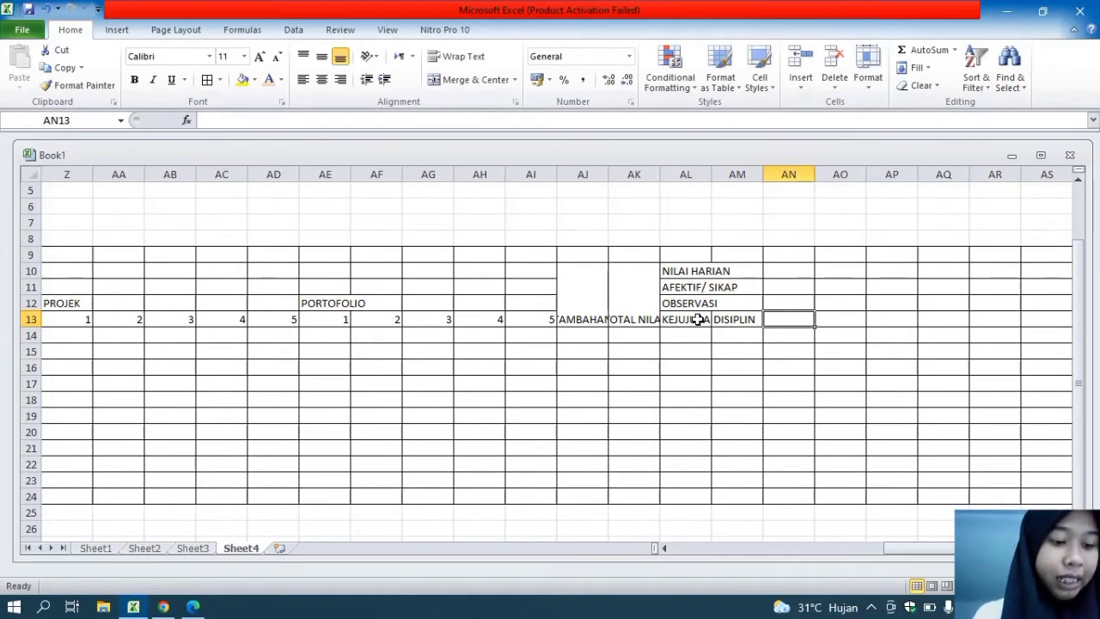
text(TANGGUNG)
text( JAWA)
text(N=)
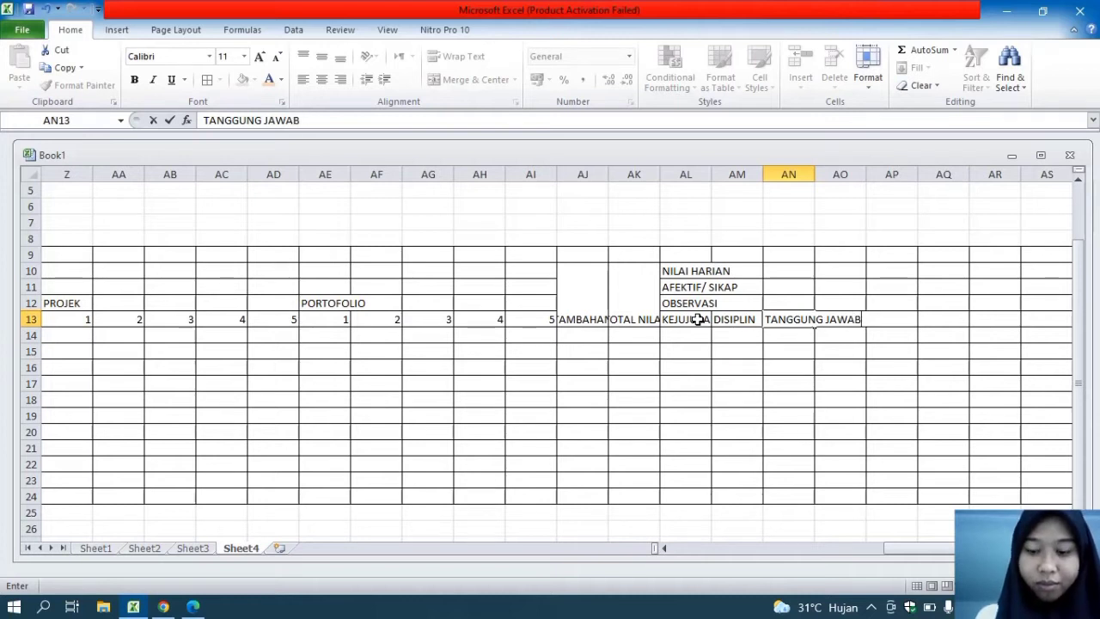
key(Tab)
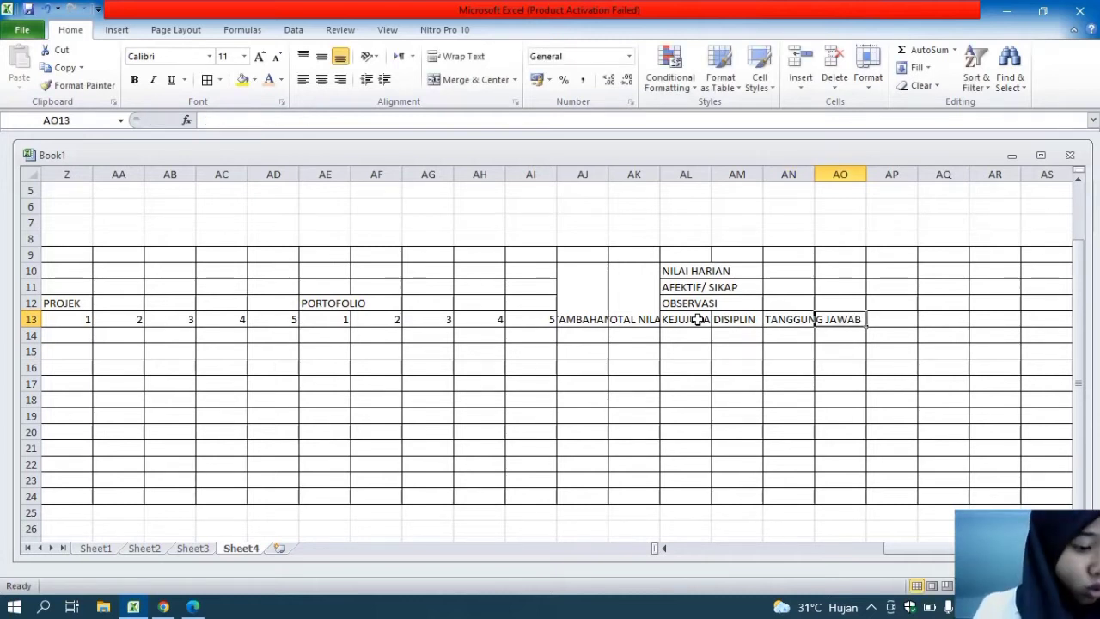
Enter the column headings KETEKUNAN in cell AO13 and SEMANGAT in cell AP13
text(KETUKUNA=)
key(BackSpace)
key(BackSpace)
key(BackSpace)
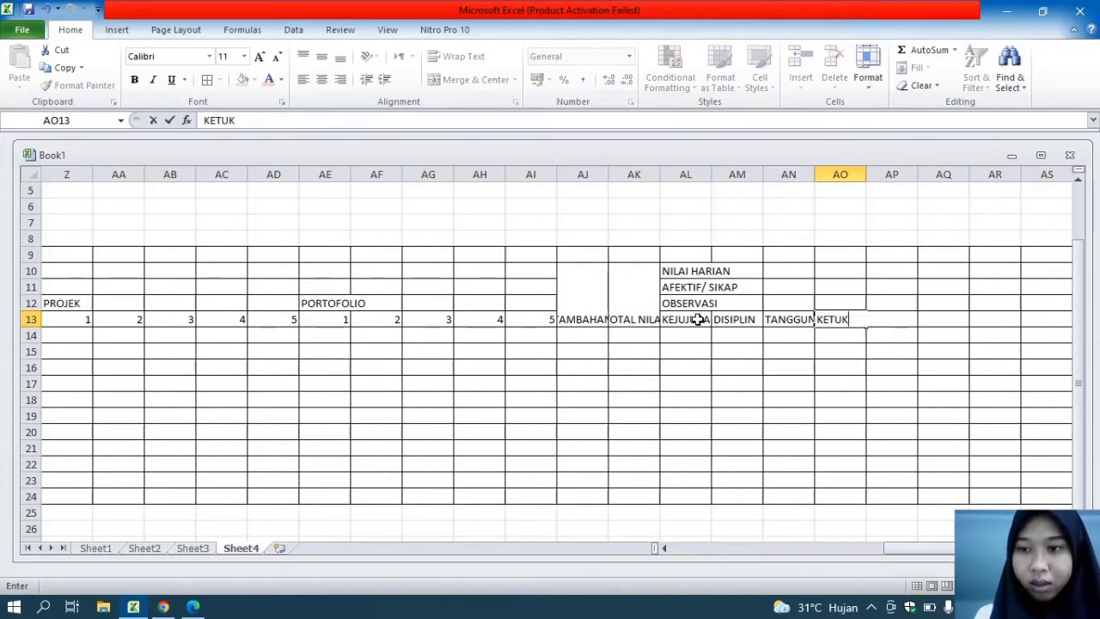
key(BackSpace)
text(EKUNAN)
key(Tab)
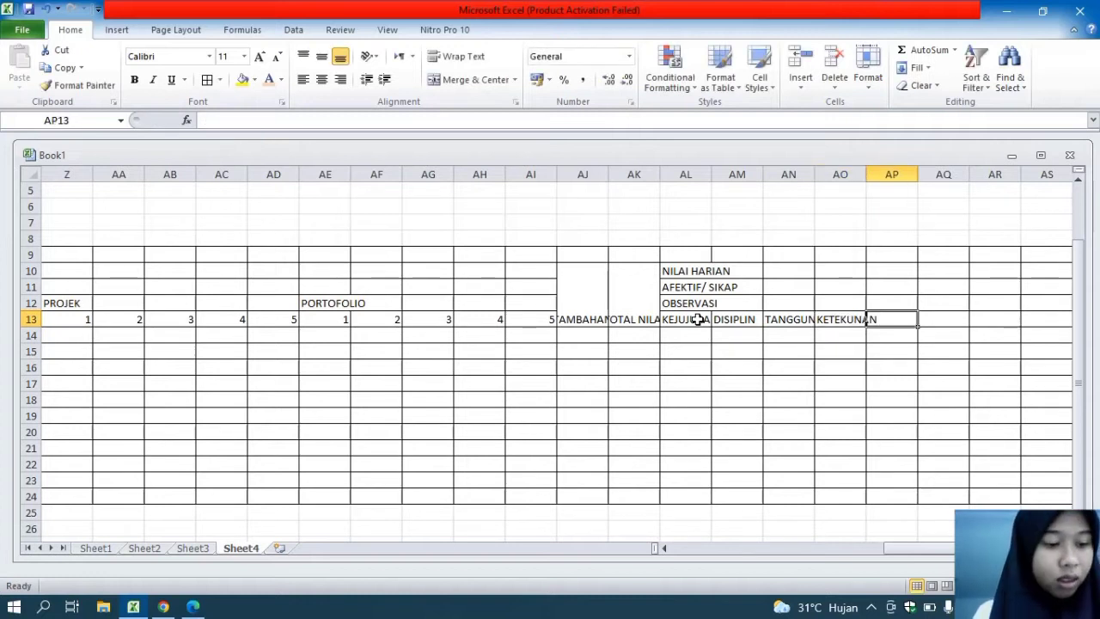
text(SEMANGATY)
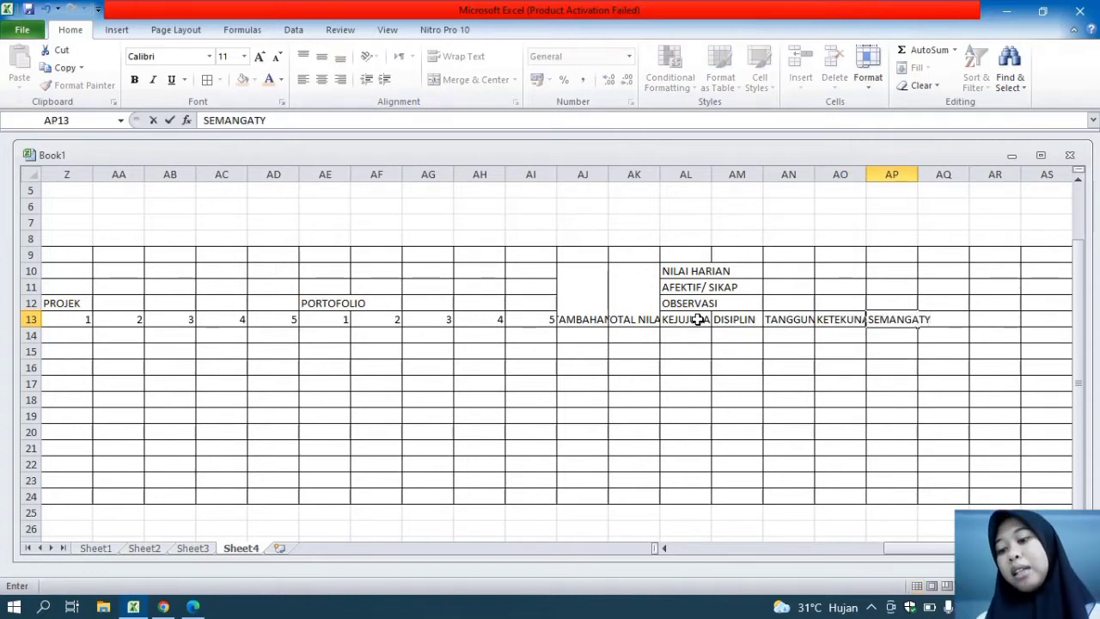
key(BackSpace)
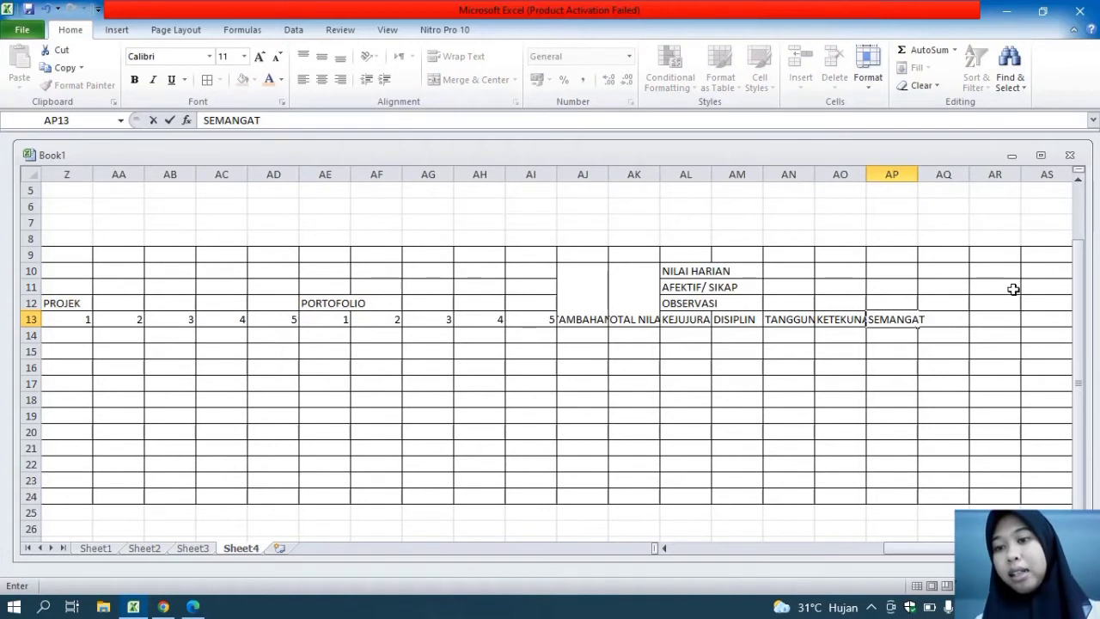
Merge and center AQ10:AQ13 and enter the heading TOTAL NILAI in it
click(929, 276)
drag(929, 276, 945, 311)
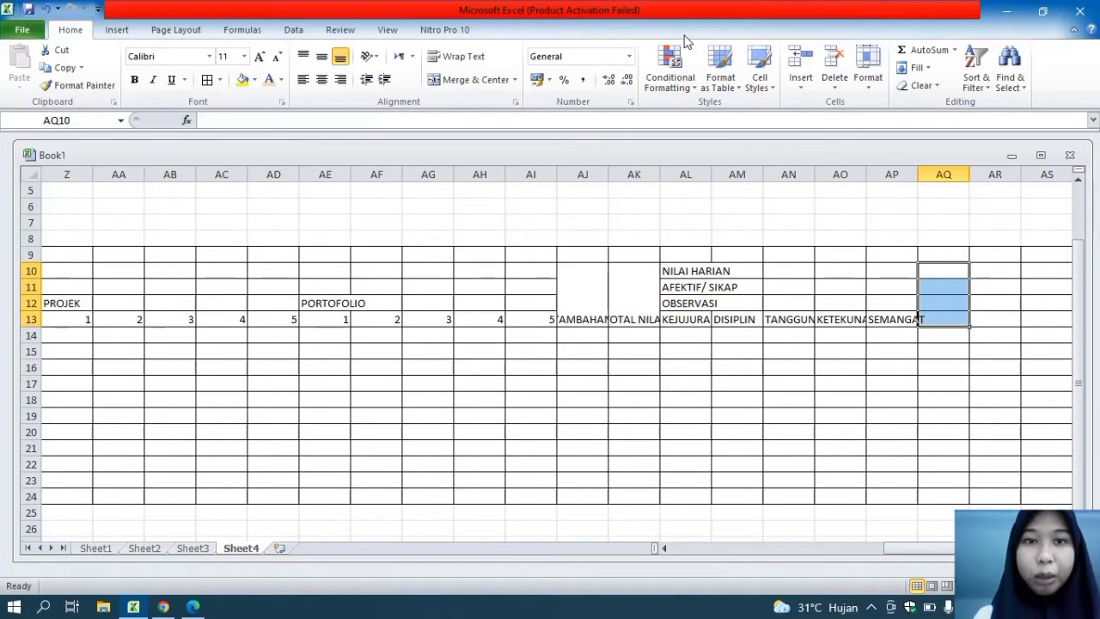
click(483, 80)
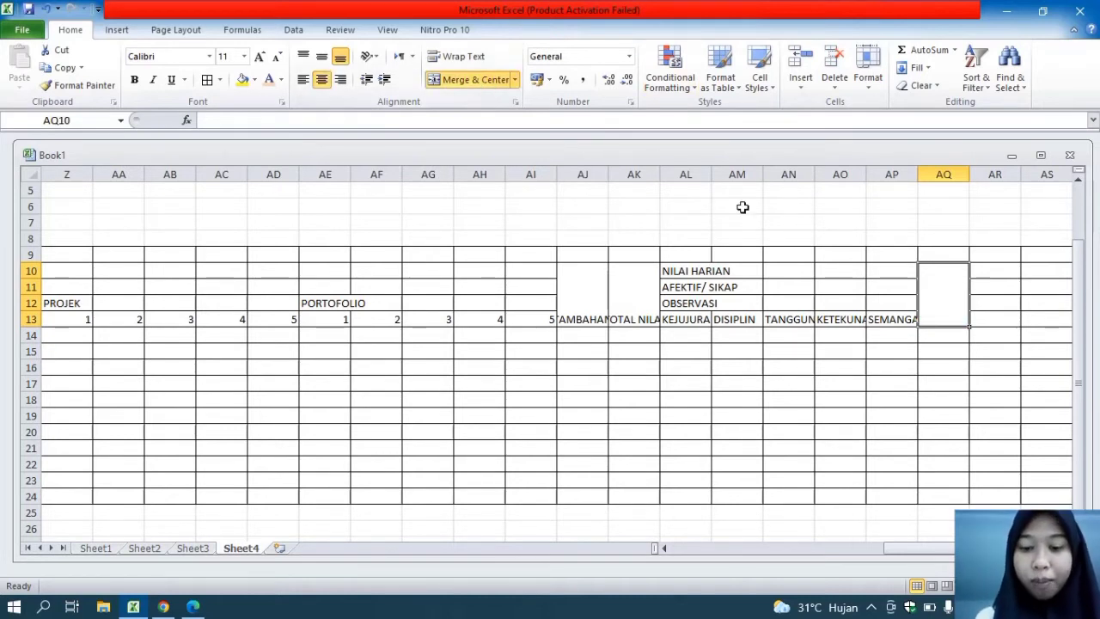
text(TOTAL )
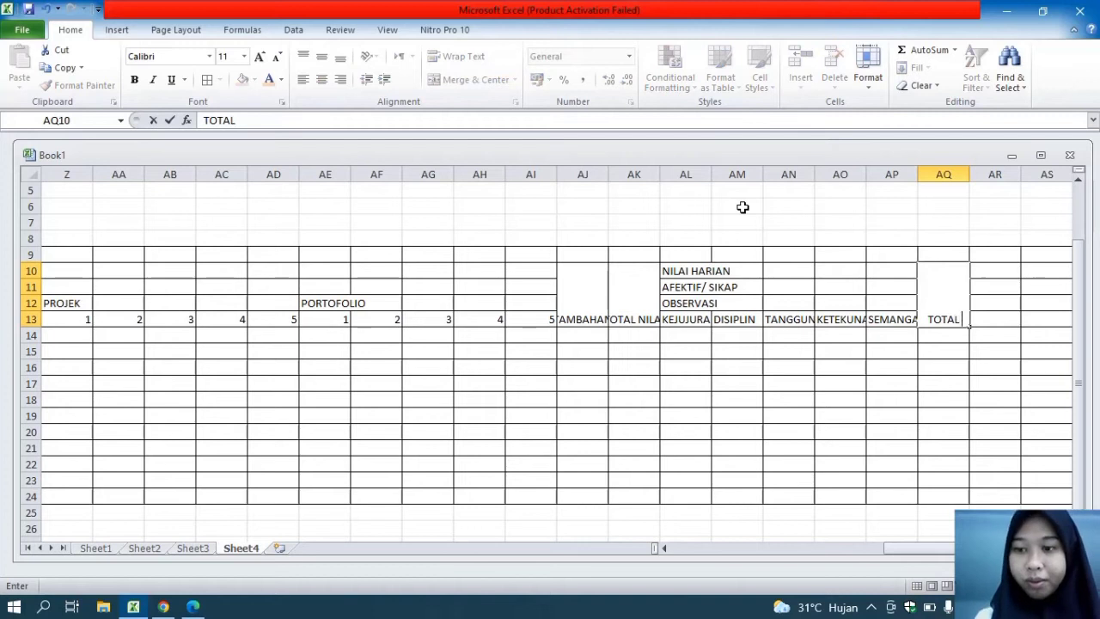
text(NILAI)
click(878, 349)
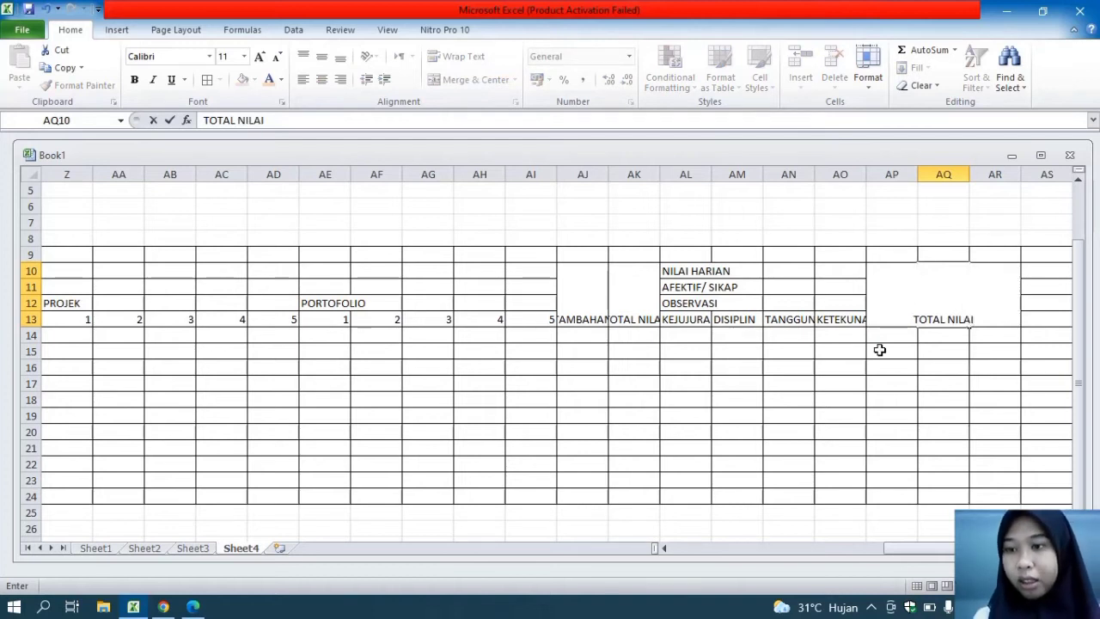
key(ctrl+z)
key(ctrl+z)
Merge and center AR9:AR13 and enter the heading NILAI AKHIR in it
click(993, 256)
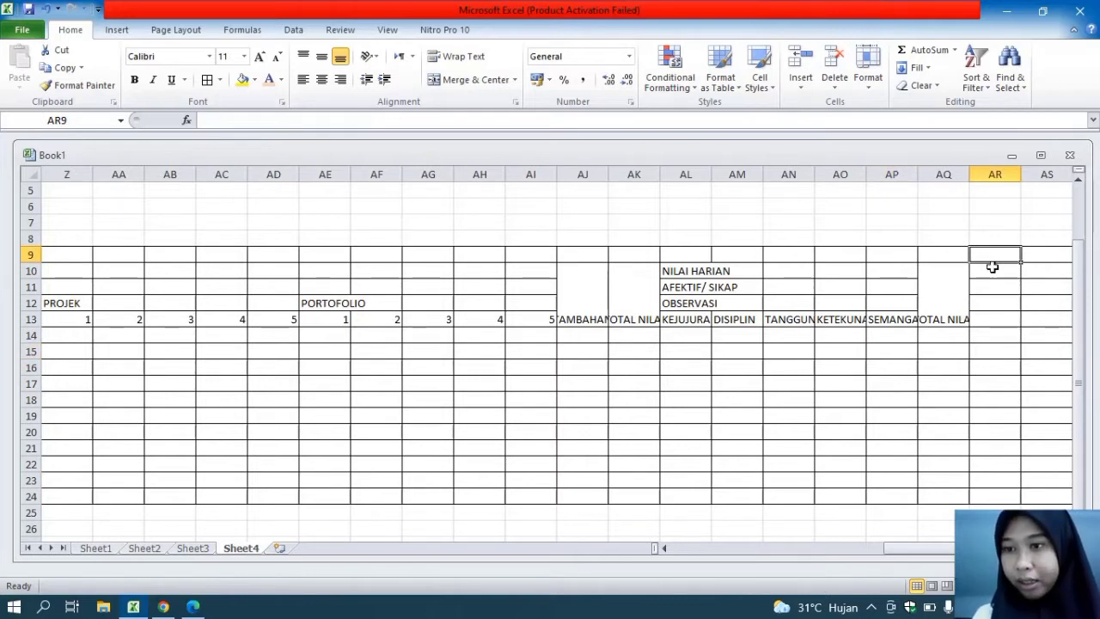
drag(987, 255, 994, 316)
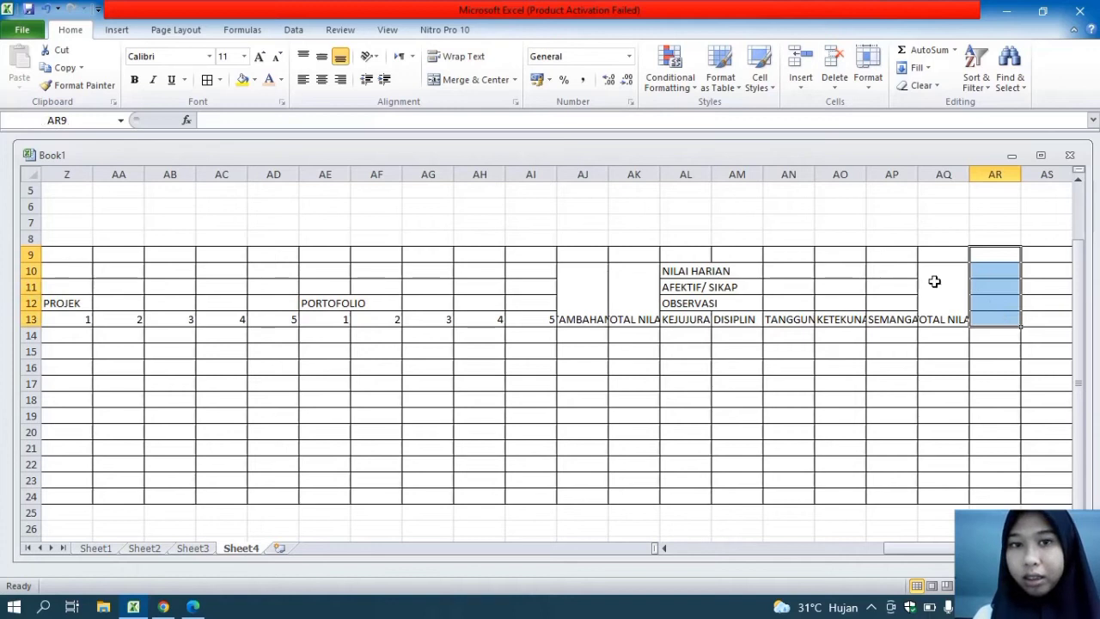
click(477, 80)
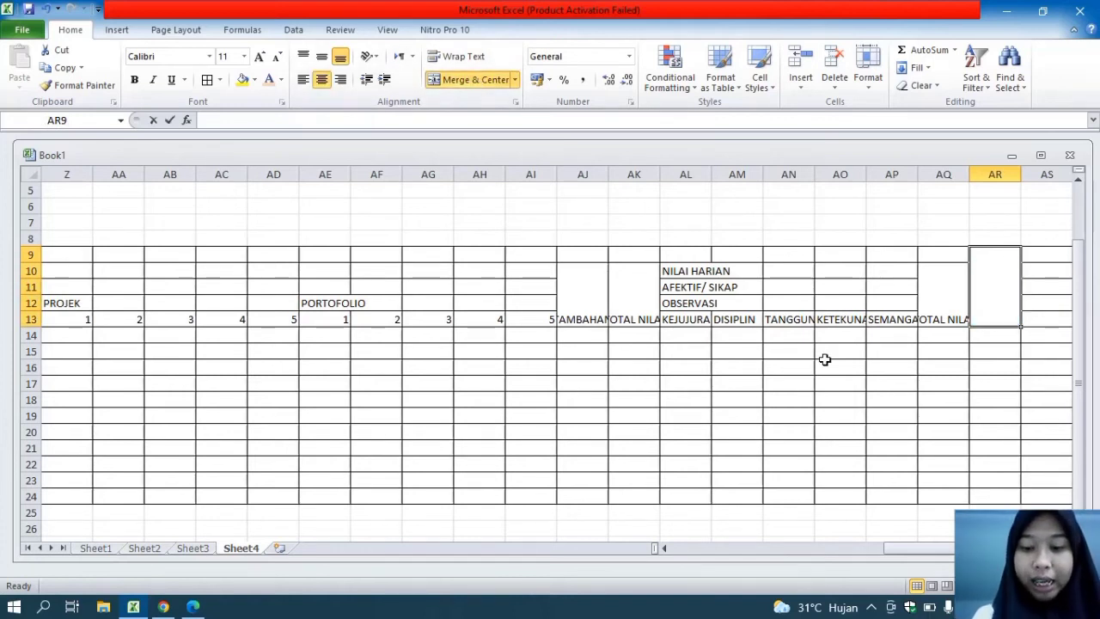
text(NILAI AKHIR)
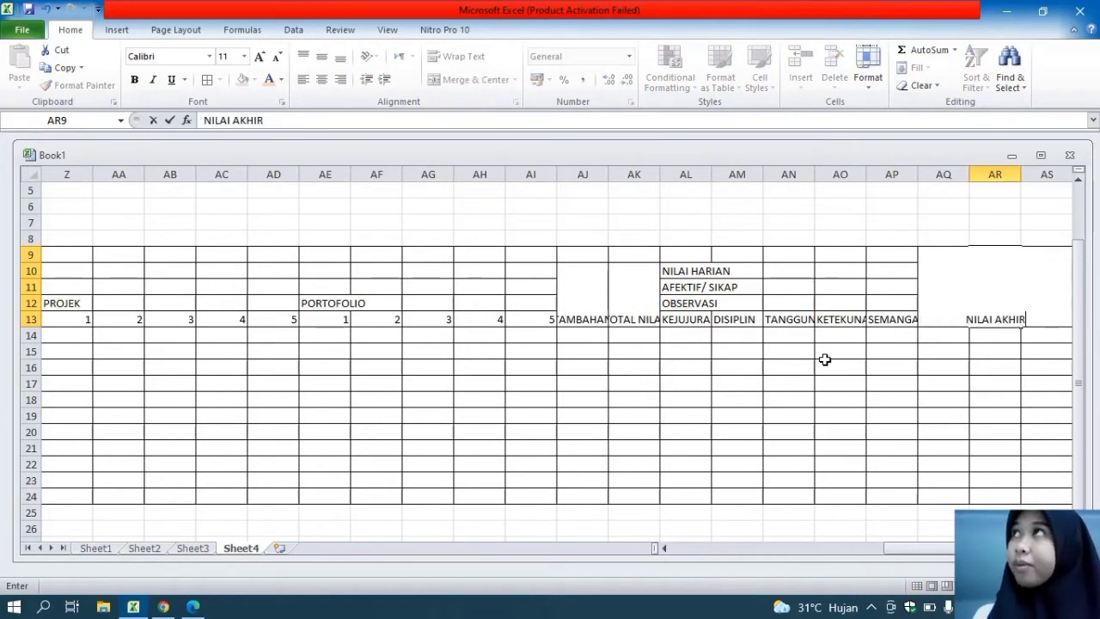
click(1053, 432)
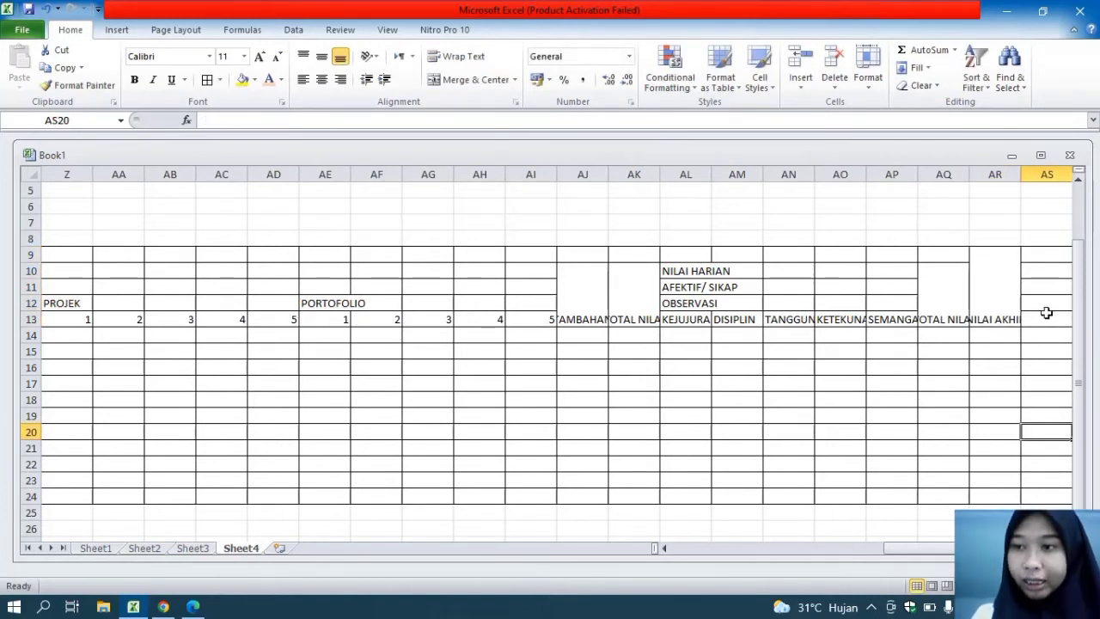
Merge and center AS9:AS13 and enter the heading KETERANGAN in it
drag(1039, 255, 1053, 307)
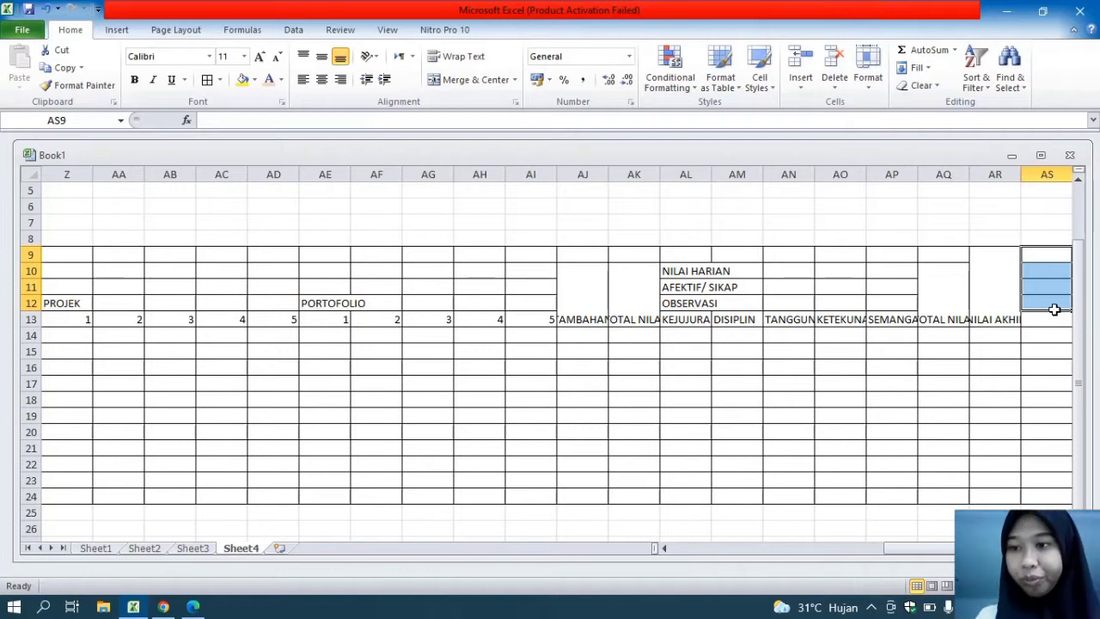
click(1055, 314)
drag(1056, 319, 1053, 257)
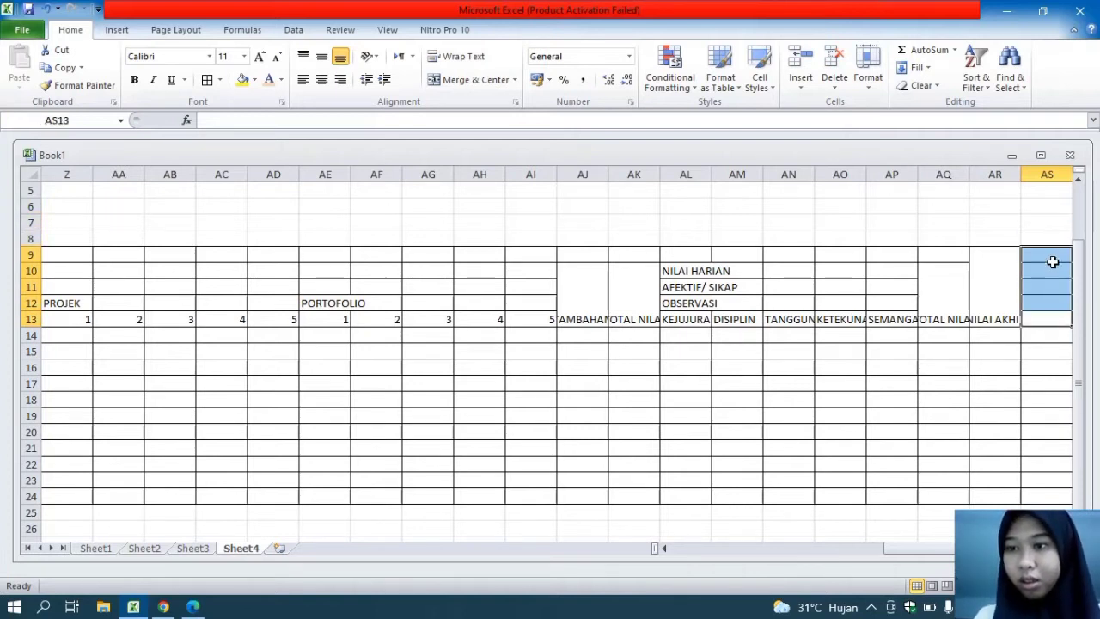
click(503, 79)
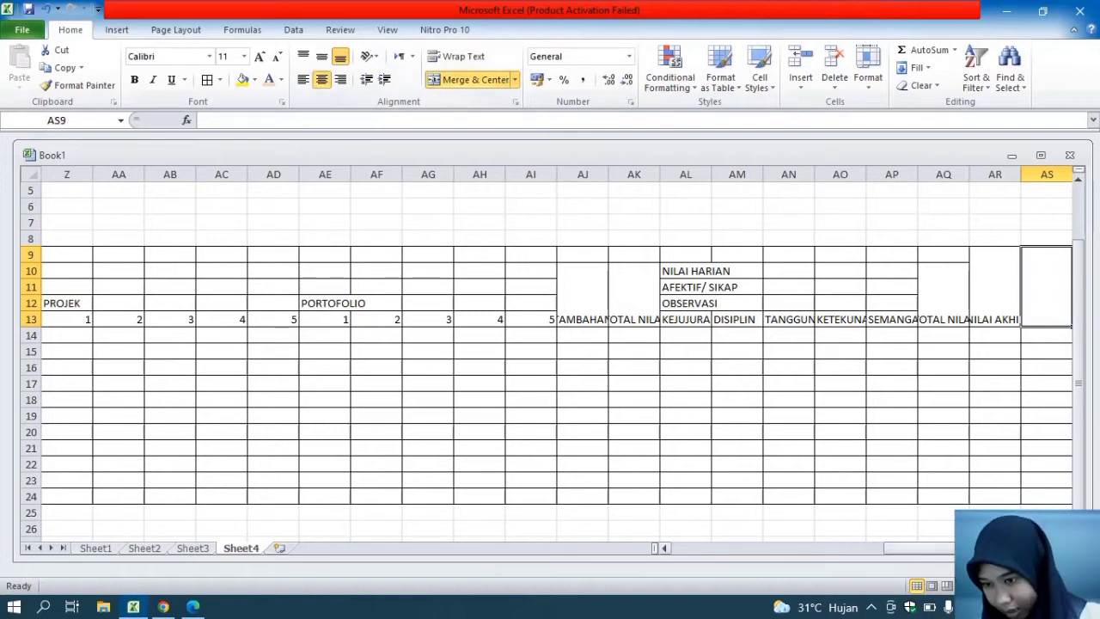
ctrl+scroll(550, 352, down, 3)
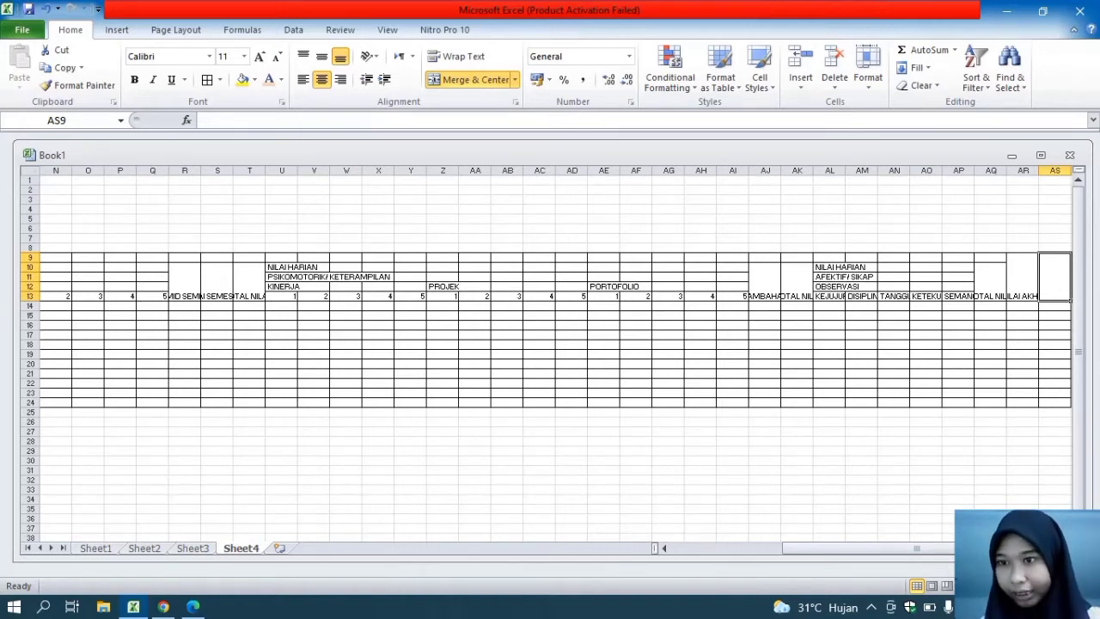
ctrl+scroll(550, 352, up, 2)
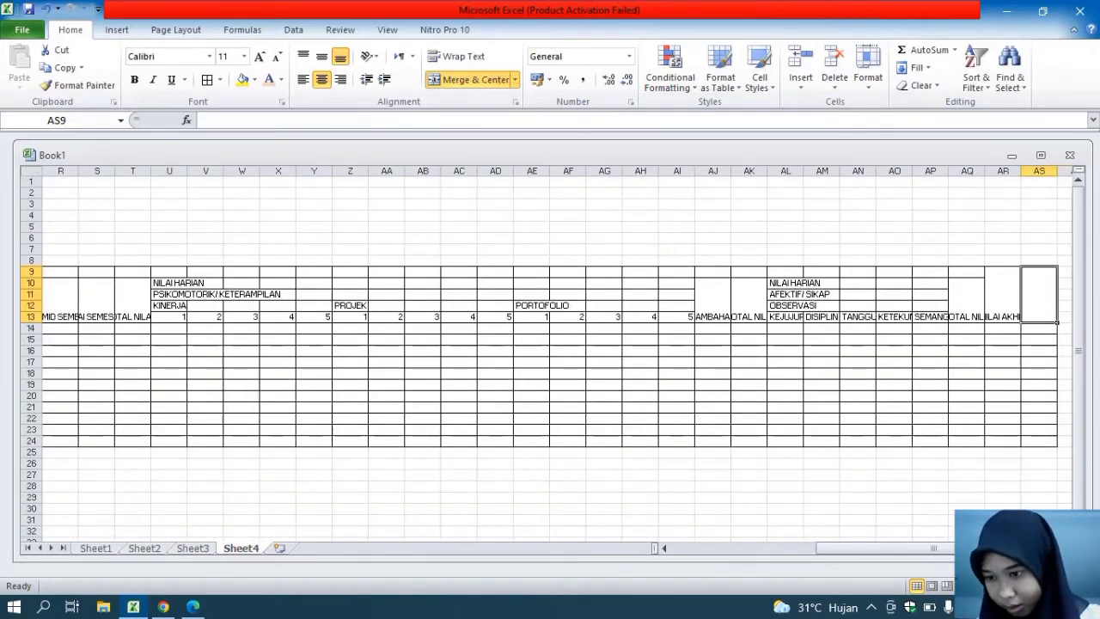
ctrl+scroll(1024, 437, up, 3)
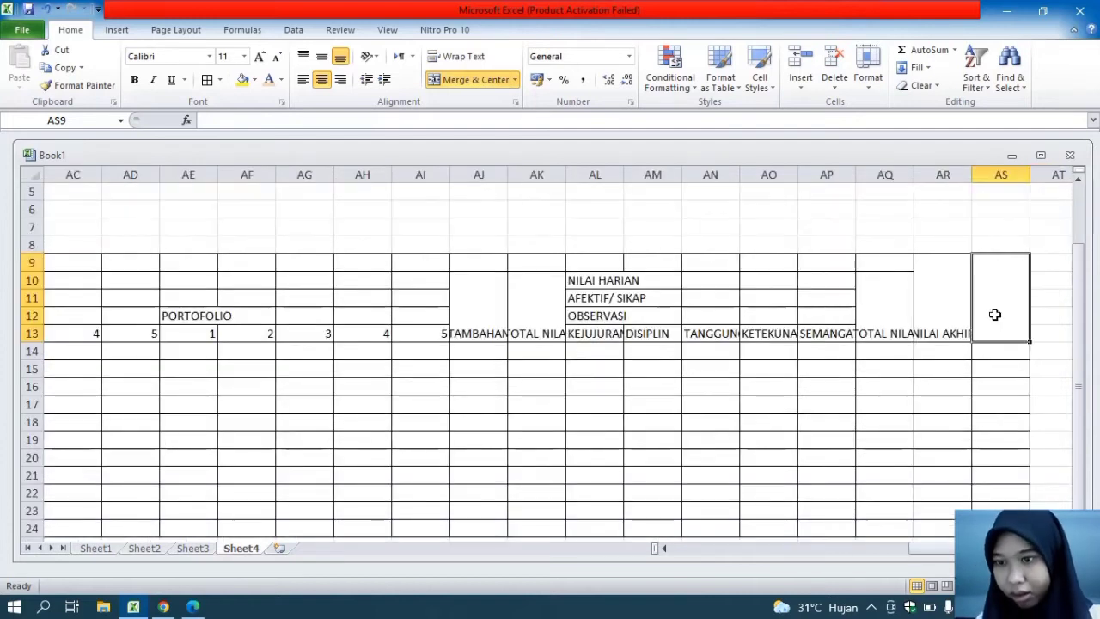
text(KETERA G)
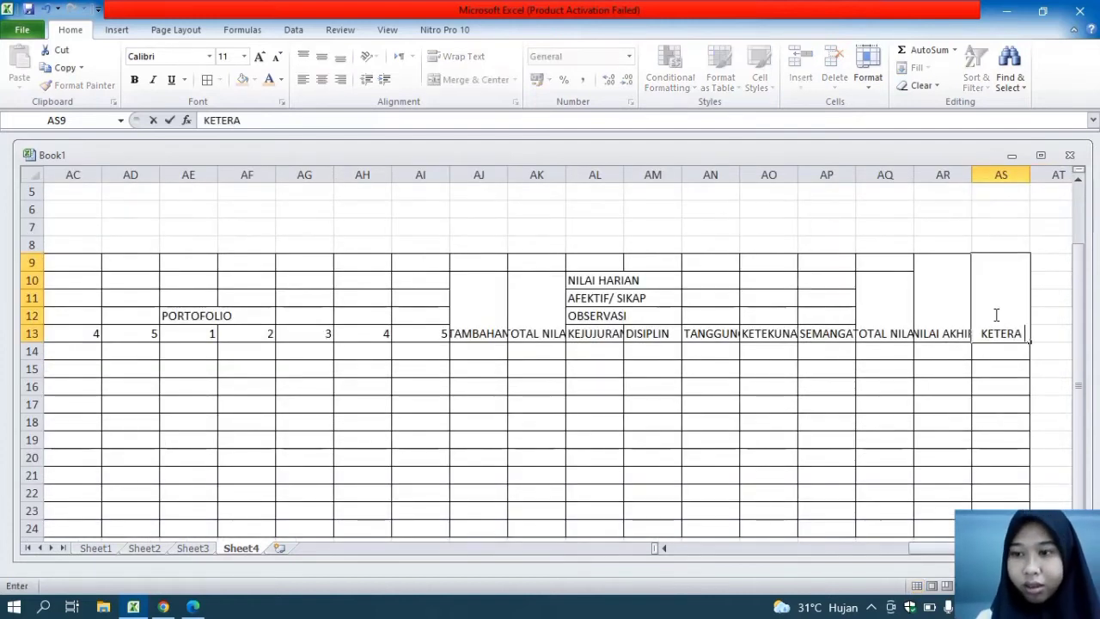
key(BackSpace)
key(BackSpace)
text(NGAN)
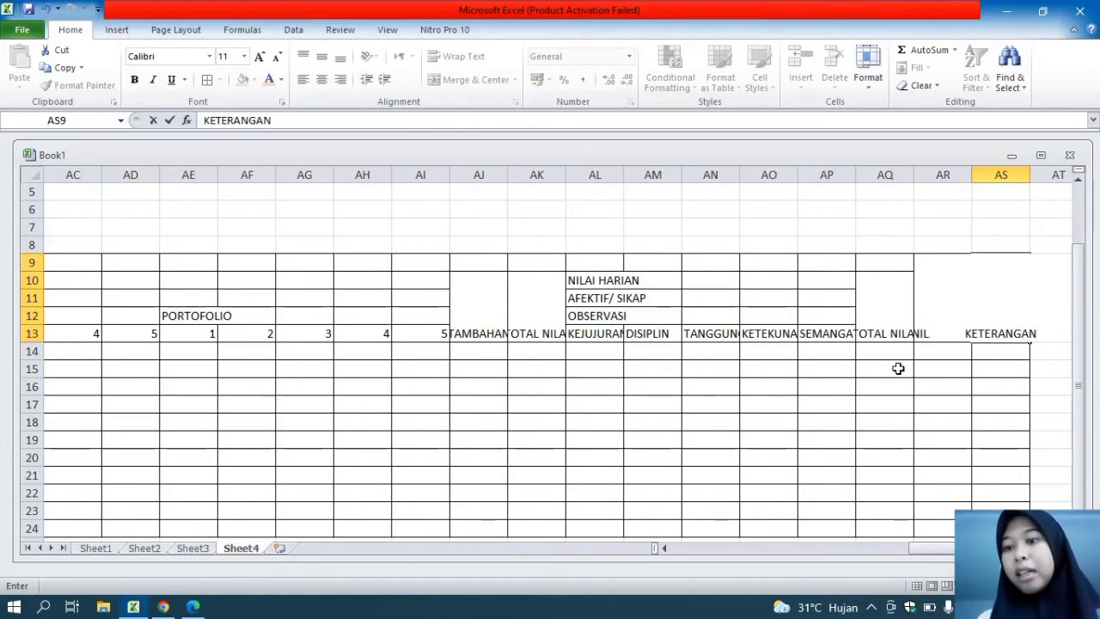
click(931, 416)
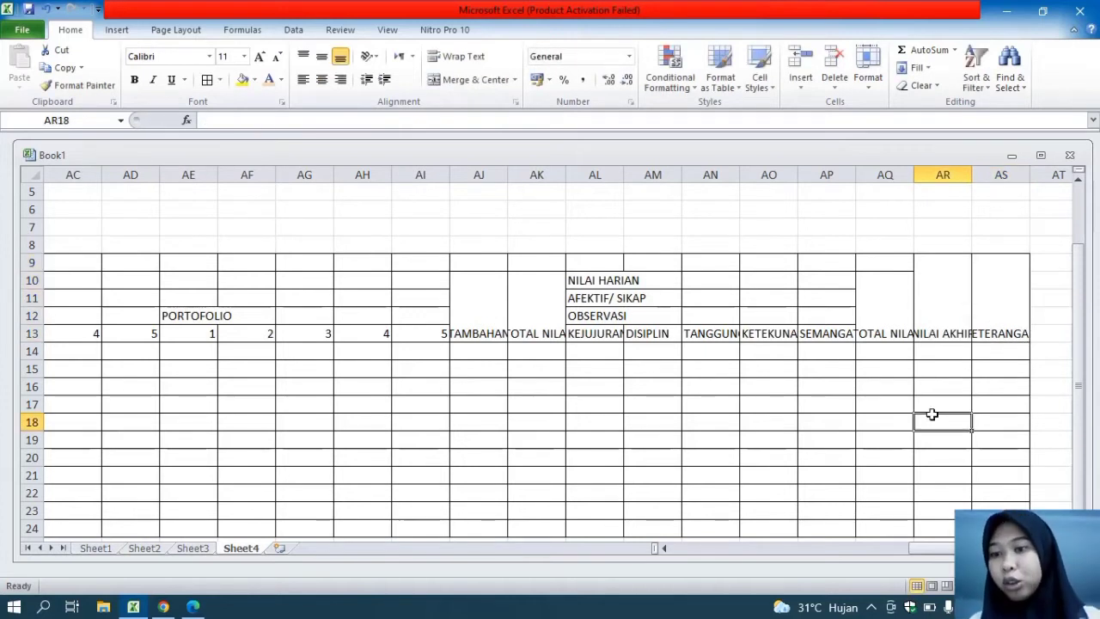
Rotate the NILAI AKHIR and KETERANGAN headings in AR9 and AS9 downward and align them to the middle vertically
click(940, 297)
click(993, 304)
mouse_move(1003, 318)
mouse_down()
mouse_move(904, 307)
mouse_move(984, 315)
mouse_up()
click(933, 307)
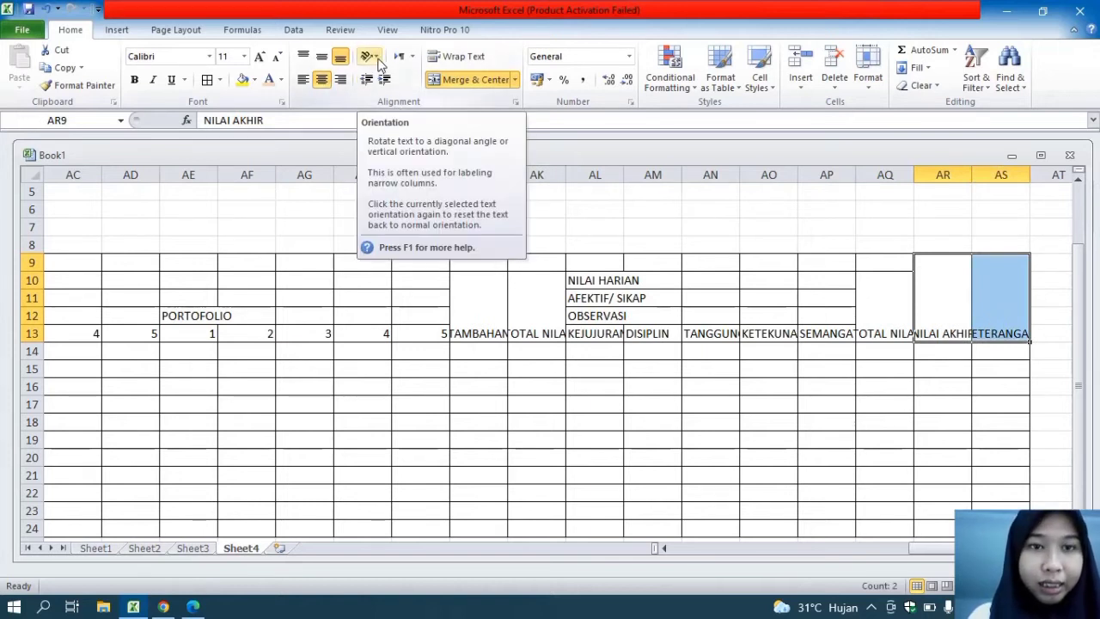
click(377, 59)
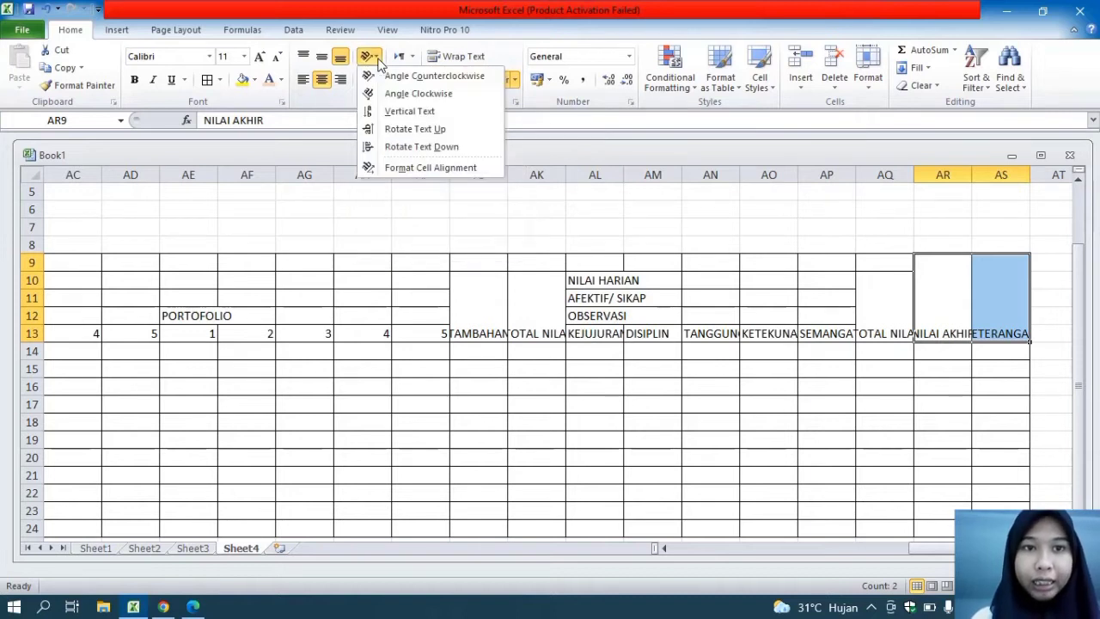
click(390, 146)
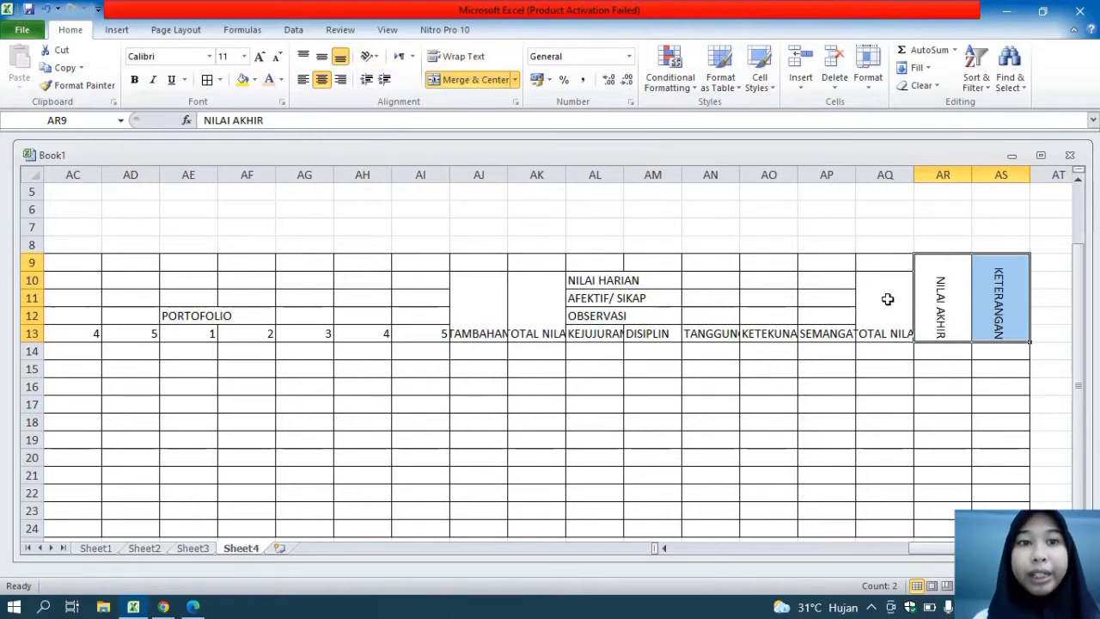
click(324, 55)
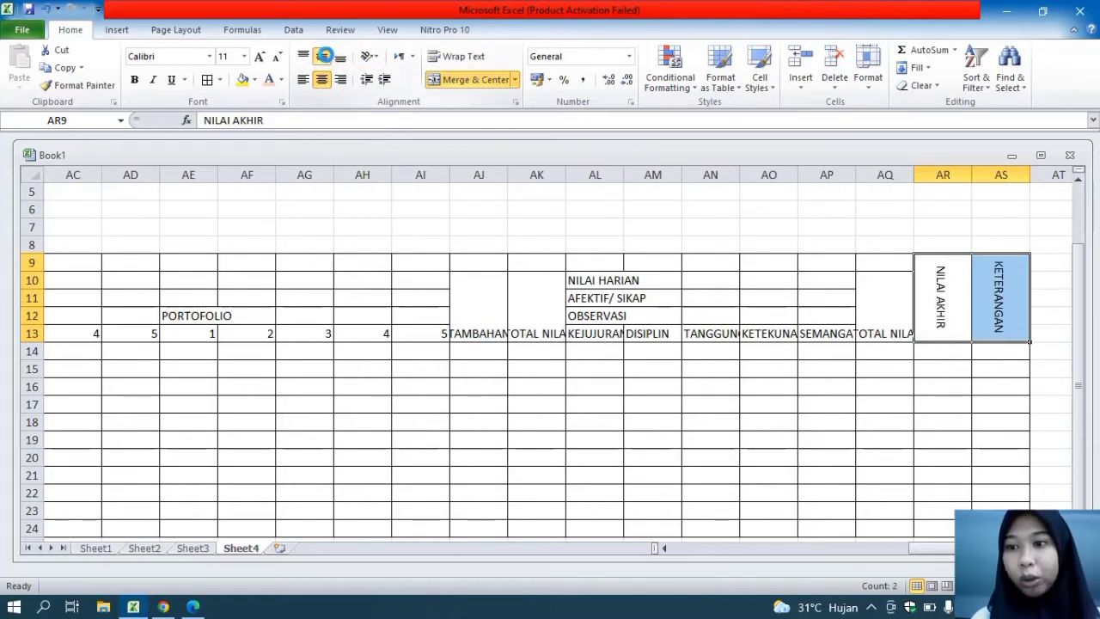
Rotate the TOTAL NILAI heading in AQ10 downward and align it to the middle vertically
double_click(888, 318)
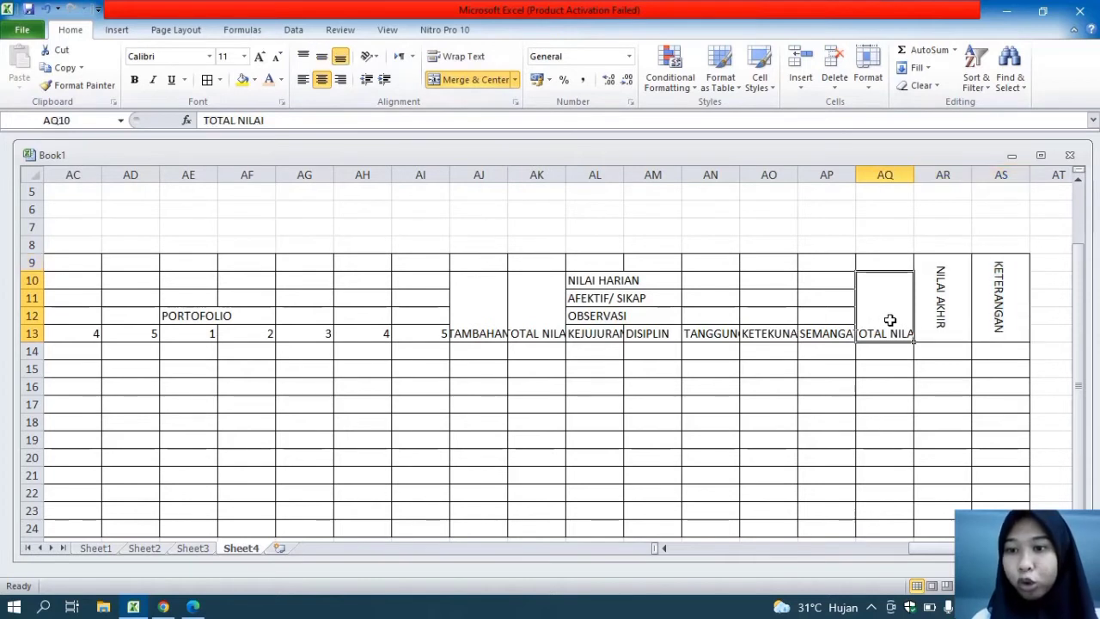
click(908, 398)
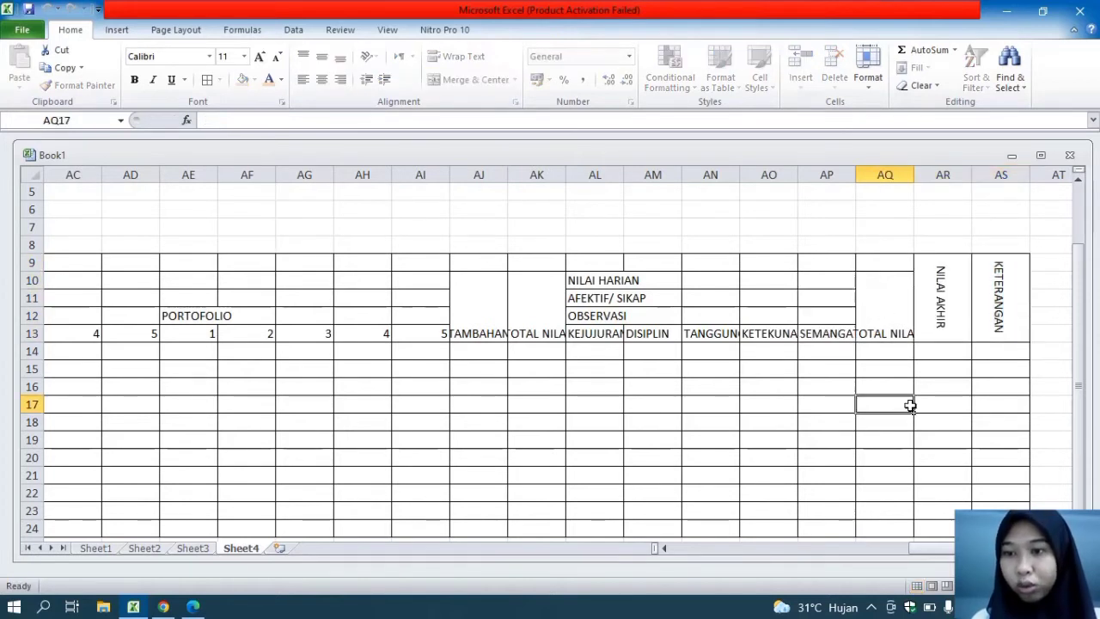
click(896, 335)
click(371, 57)
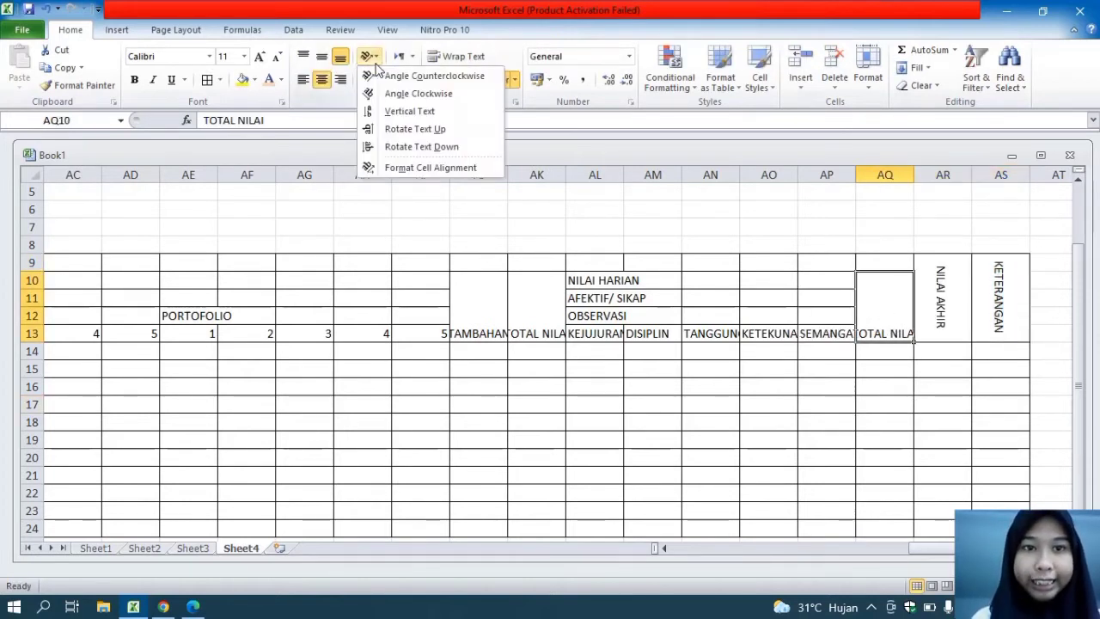
click(421, 147)
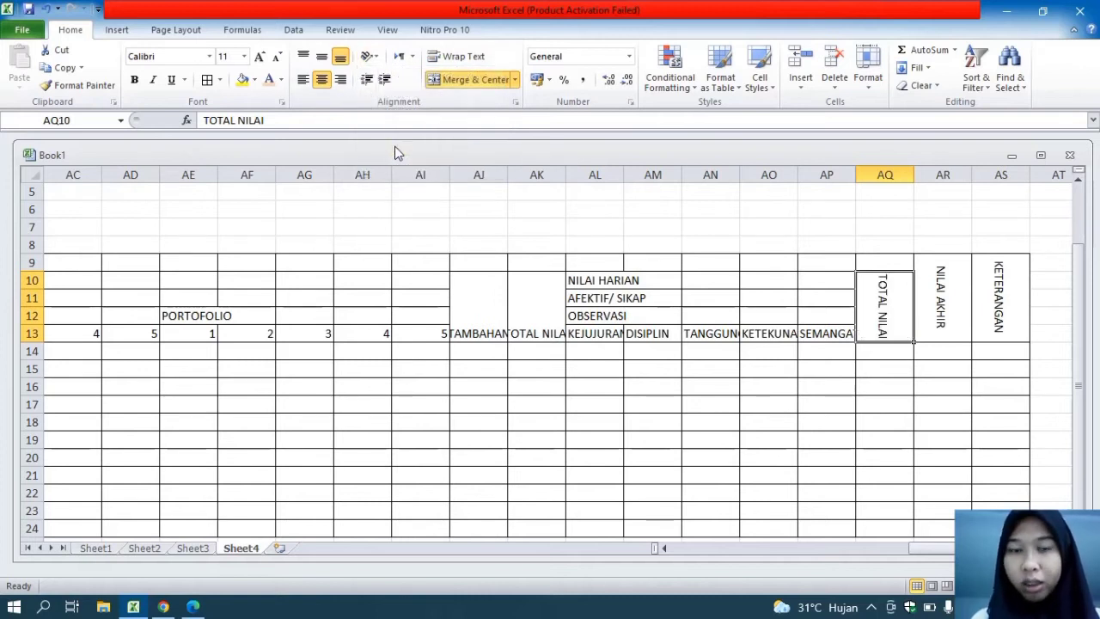
click(321, 56)
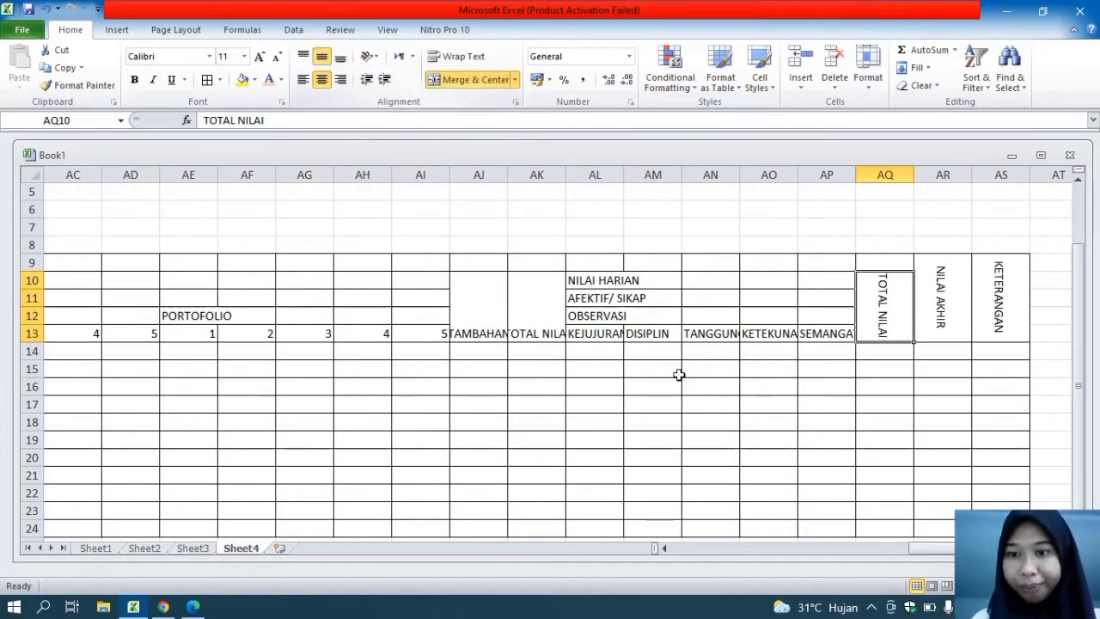
Merge and center the NILAI HARIAN heading across AL10:AP10
click(579, 280)
drag(578, 280, 832, 278)
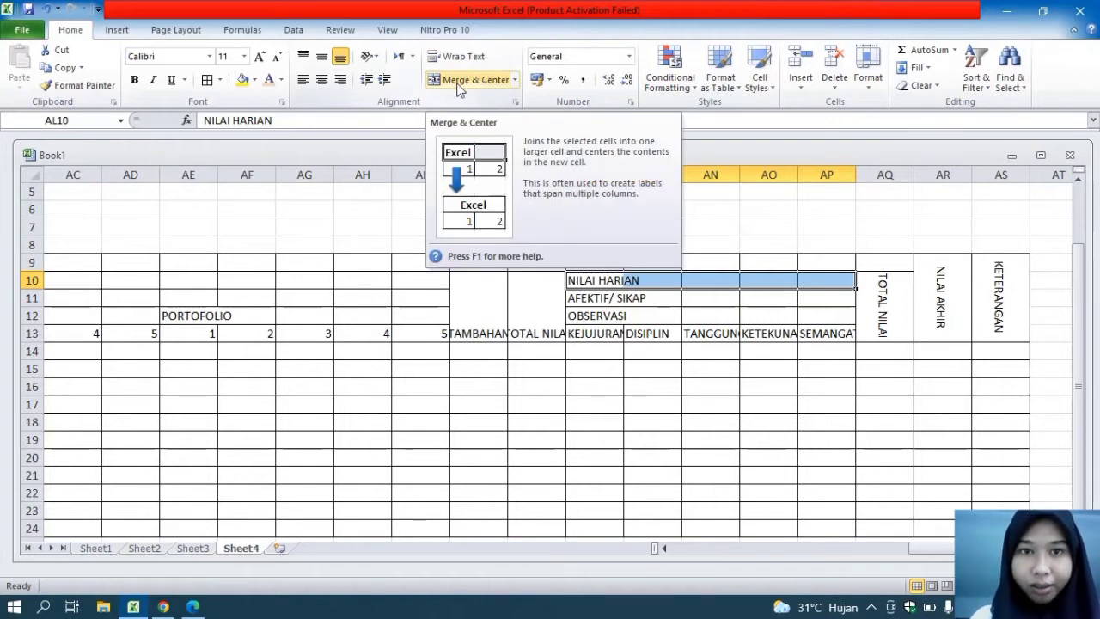
click(409, 195)
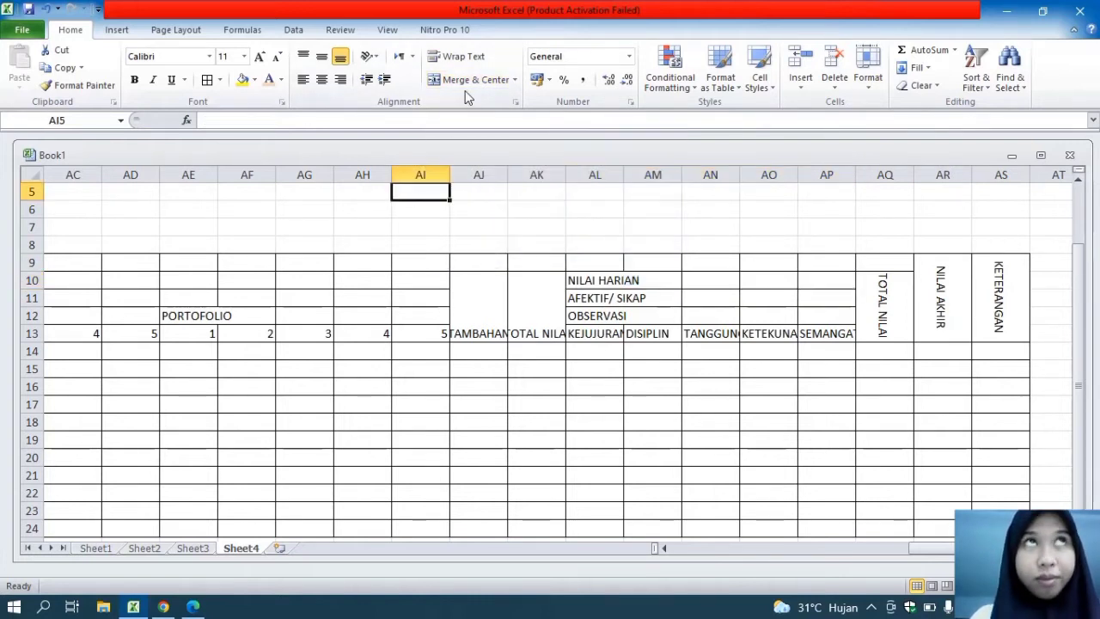
drag(600, 283, 816, 283)
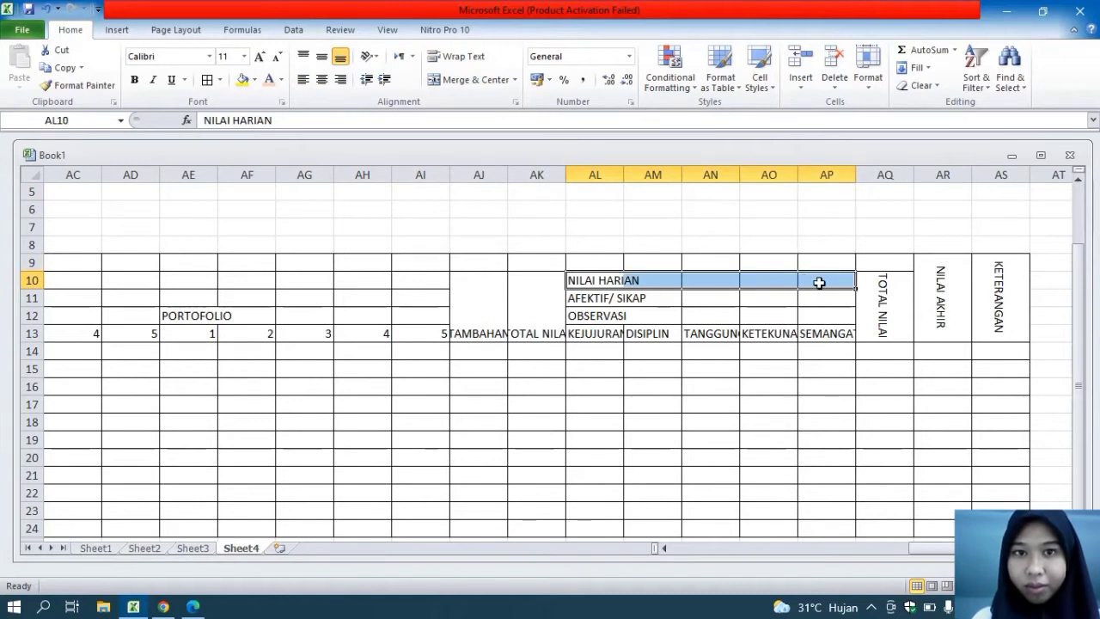
click(450, 82)
Merge and center the AFEKTIF/ SIKAP heading across AL11:AP11 and the OBSERVASI heading across AL12:AP12
drag(592, 297, 829, 297)
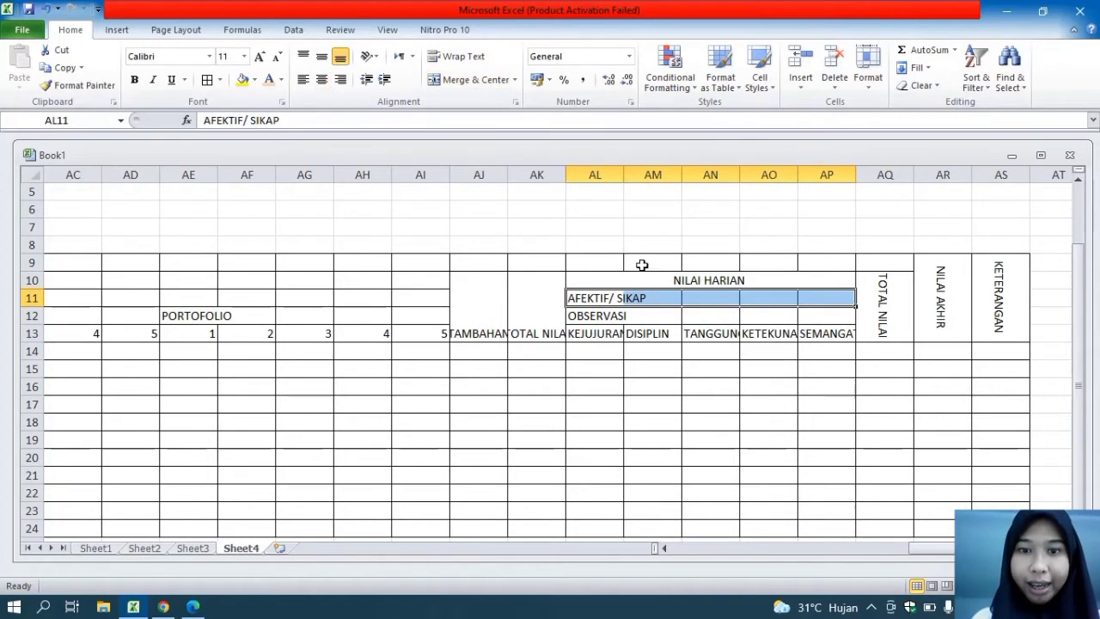
click(432, 84)
drag(580, 317, 831, 317)
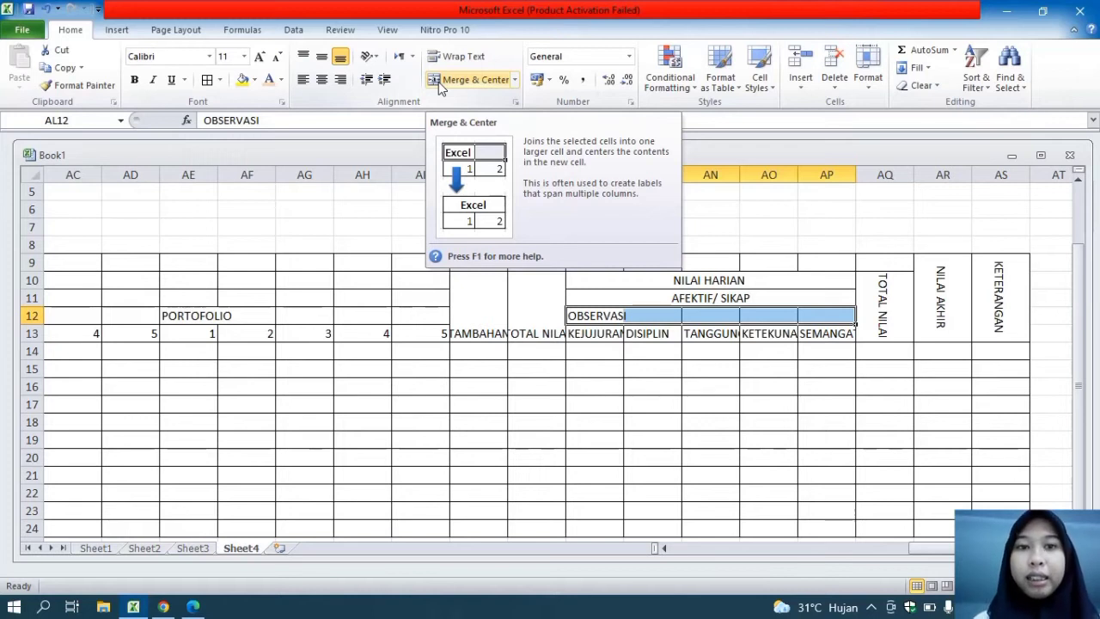
click(389, 250)
drag(601, 316, 833, 316)
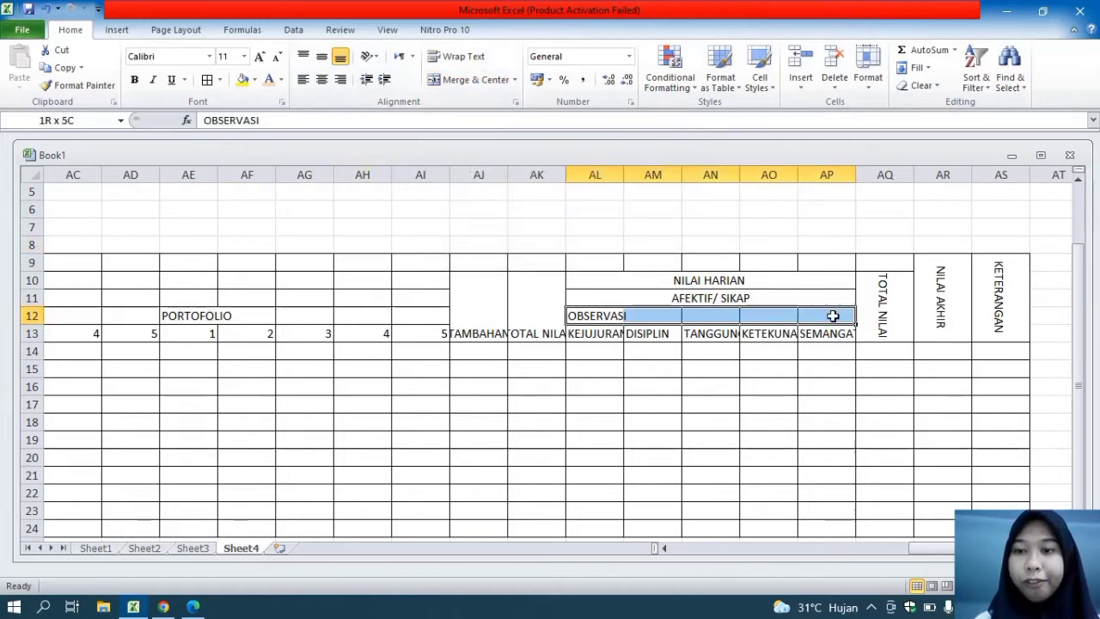
click(453, 80)
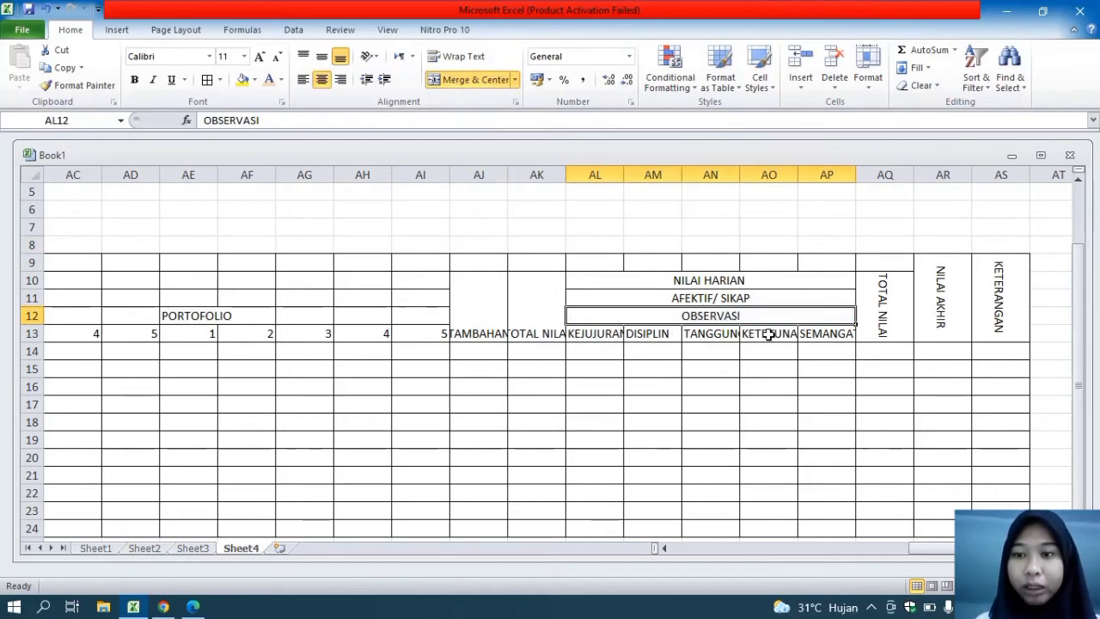
Rotate the attitude headings KEJUJURAN through SEMANGAT in AL13:AP13 downward and center them vertically and horizontally
drag(606, 337, 820, 335)
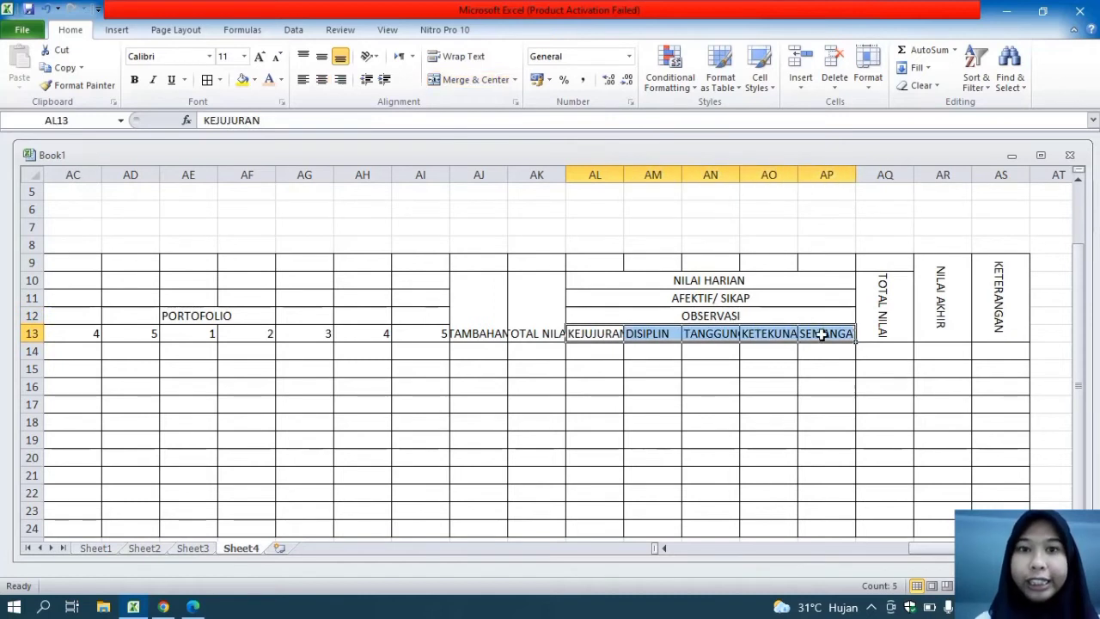
click(381, 60)
click(410, 147)
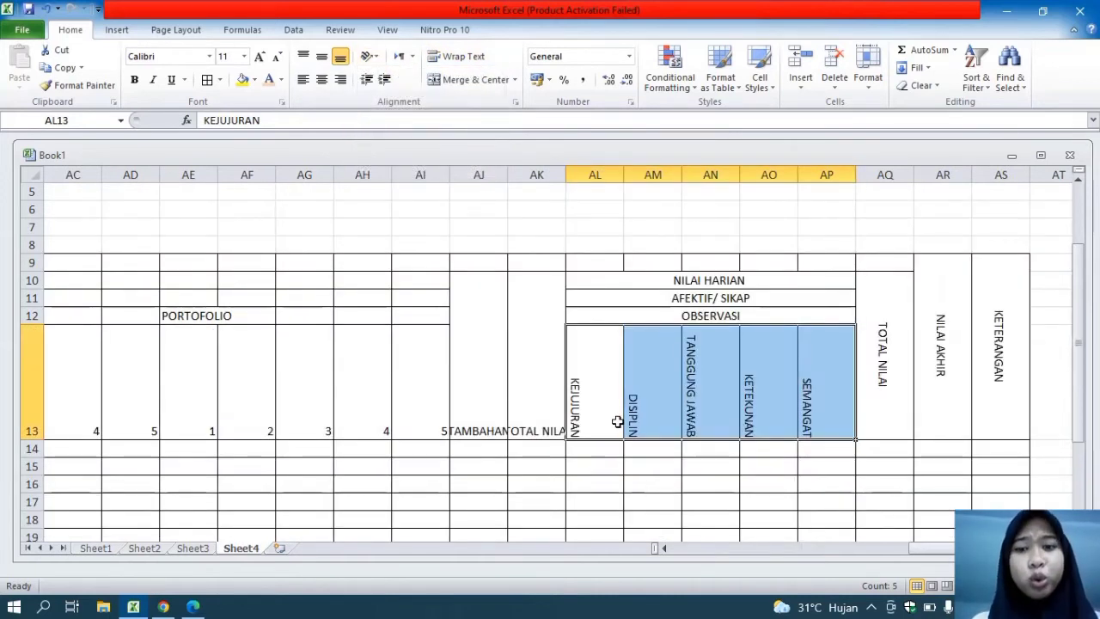
click(321, 58)
click(321, 79)
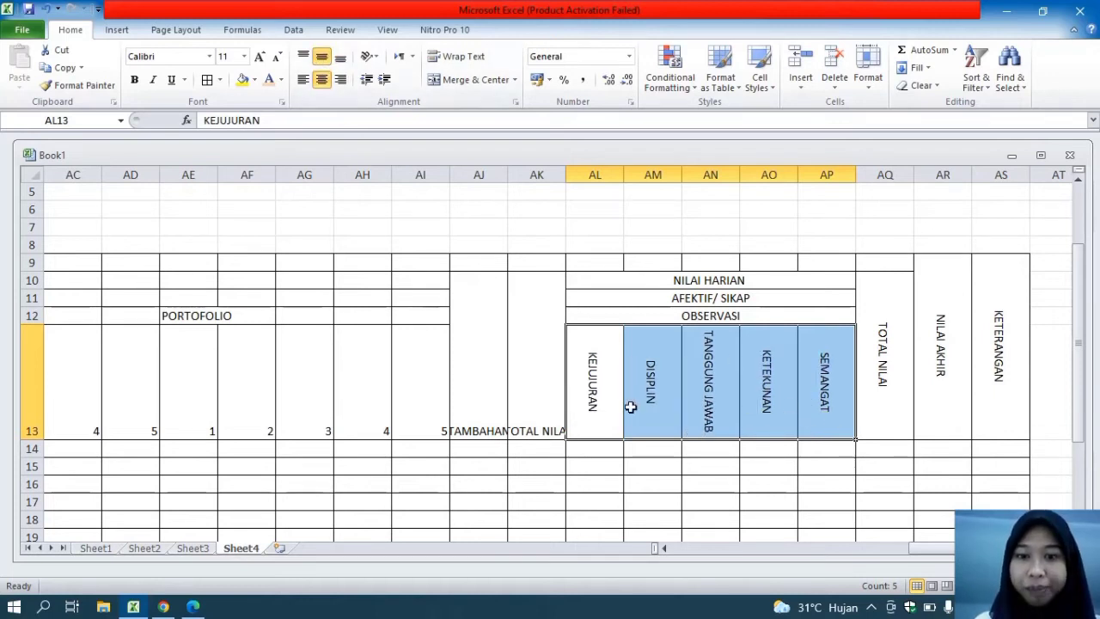
Rotate the TAMBAHAN and TOTAL NILAI headings in AJ10 and AK10 downward and align them to the middle vertically
click(527, 398)
click(478, 381)
click(513, 389)
drag(527, 395, 484, 381)
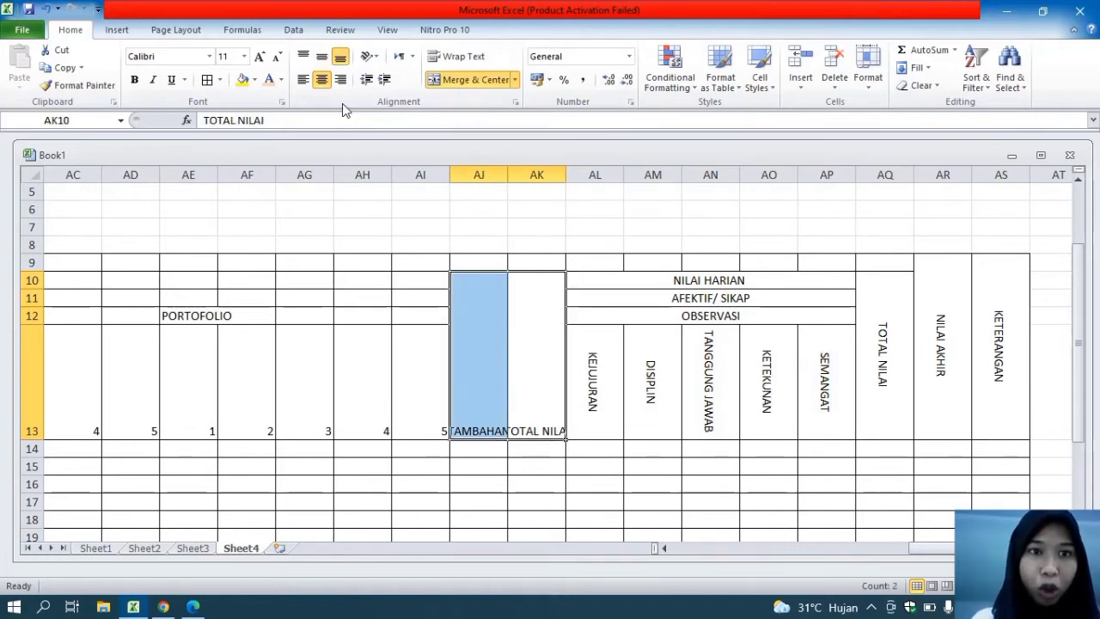
click(367, 57)
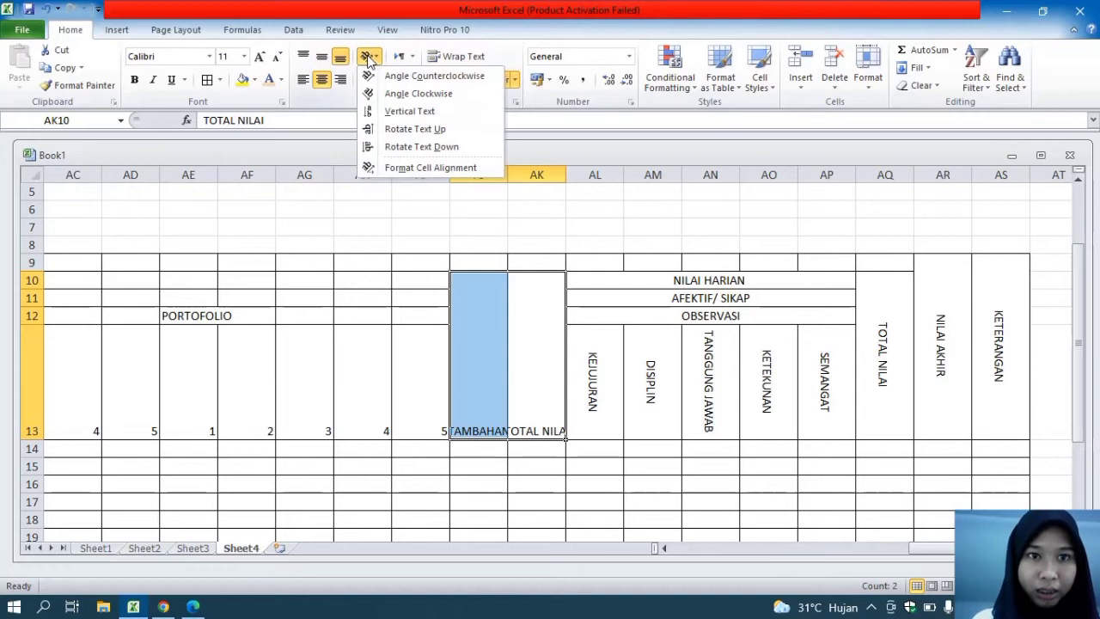
click(421, 148)
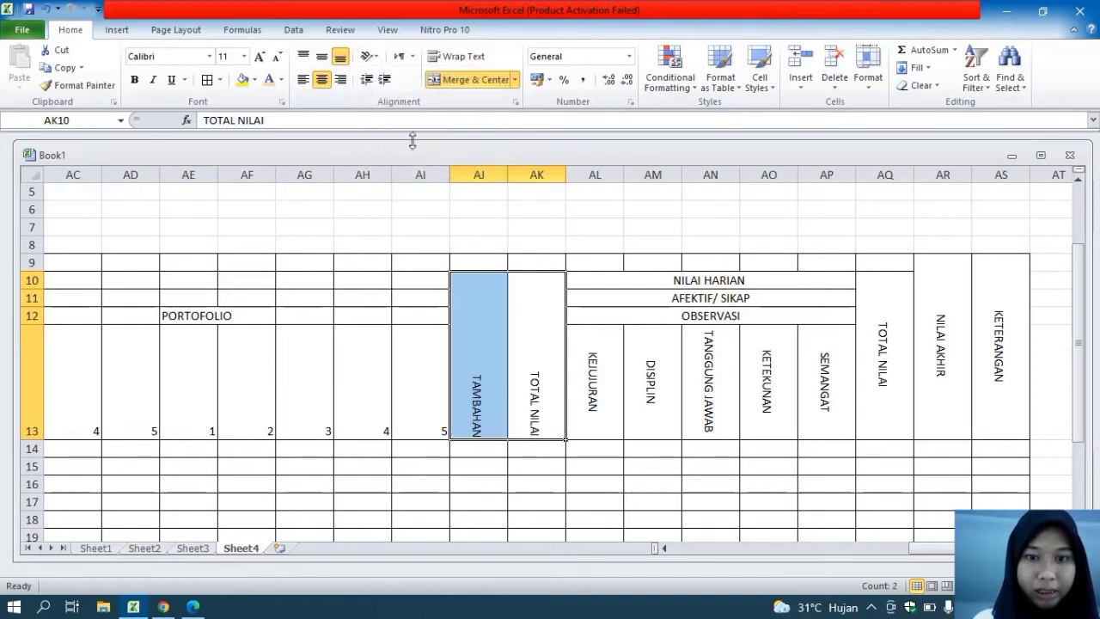
click(319, 62)
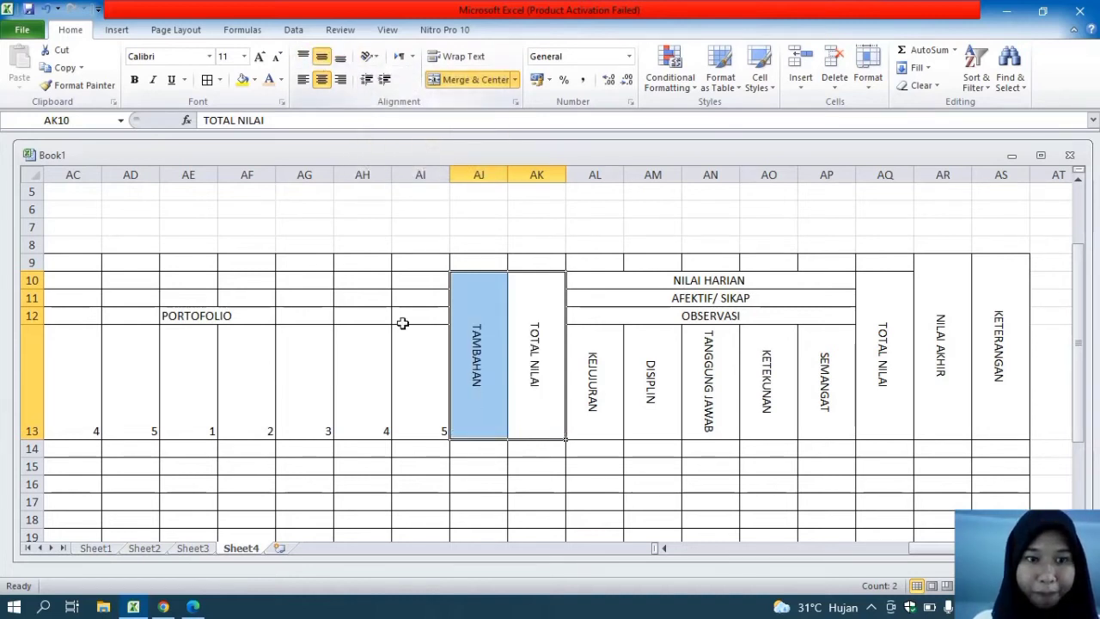
Center the column numbers in U13:AI13 vertically and horizontally
drag(436, 366, 209, 380)
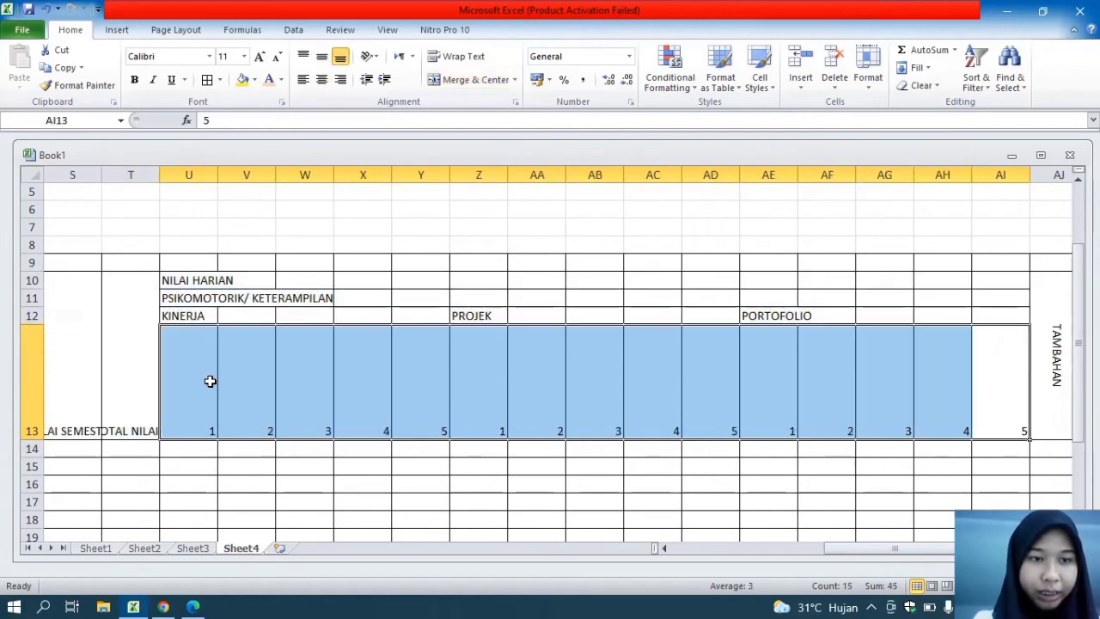
click(323, 53)
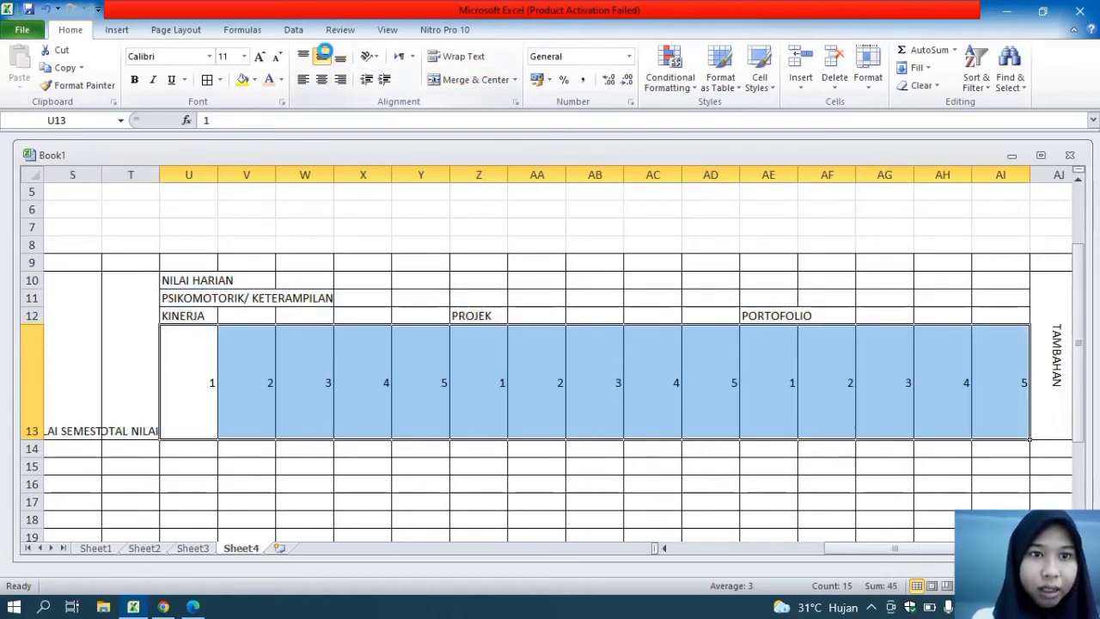
click(321, 80)
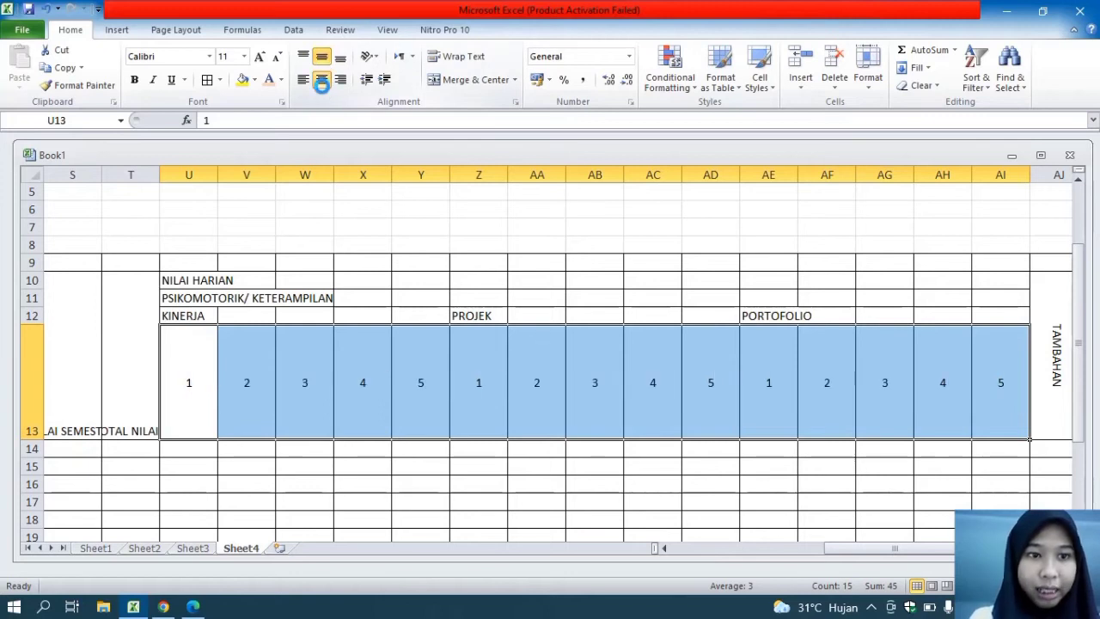
Merge and center the PORTOFOLIO heading across AE12:AI12
click(220, 283)
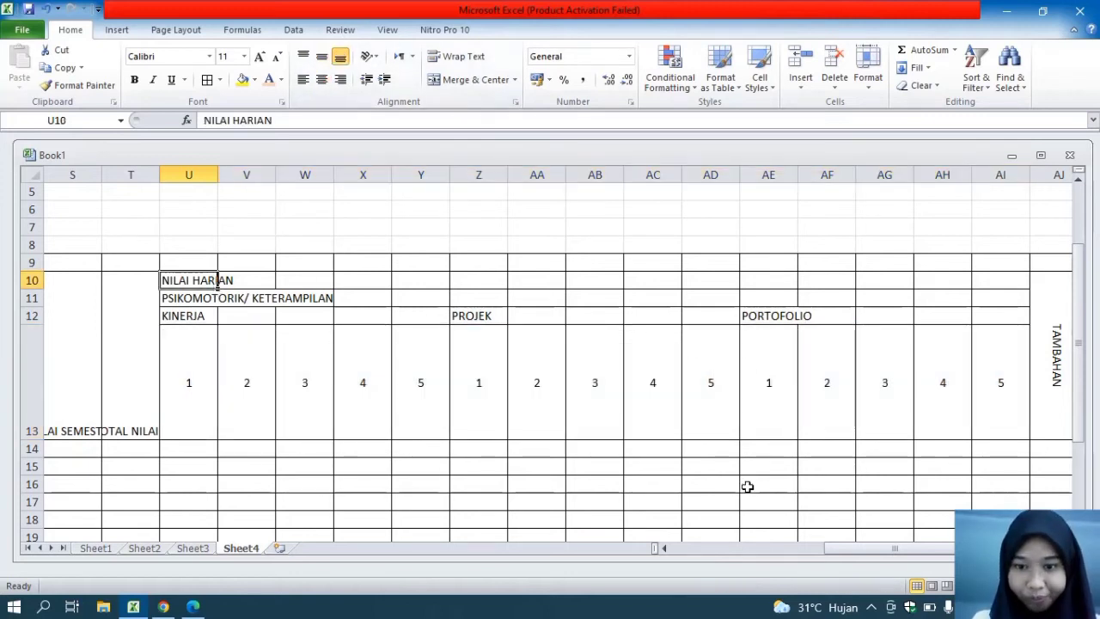
drag(840, 547, 913, 548)
drag(492, 320, 241, 317)
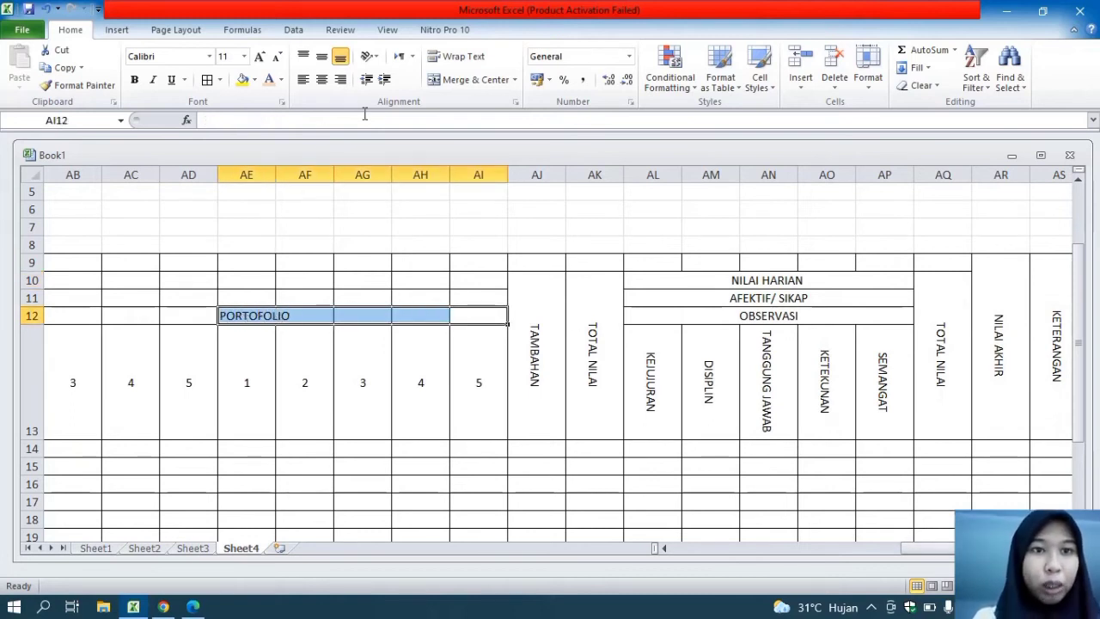
click(462, 79)
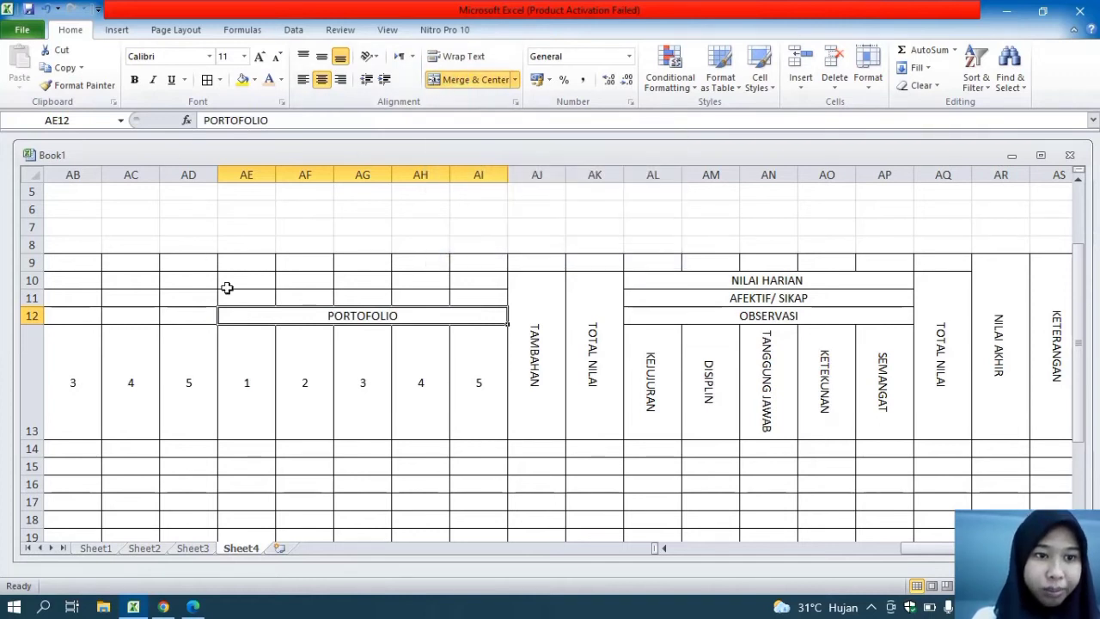
Merge and center the PROJEK heading across Z12:AD12 and the KINERJA heading across U12:Y12
mouse_move(208, 314)
mouse_down()
mouse_move(25, 312)
mouse_move(184, 302)
mouse_move(191, 313)
mouse_up()
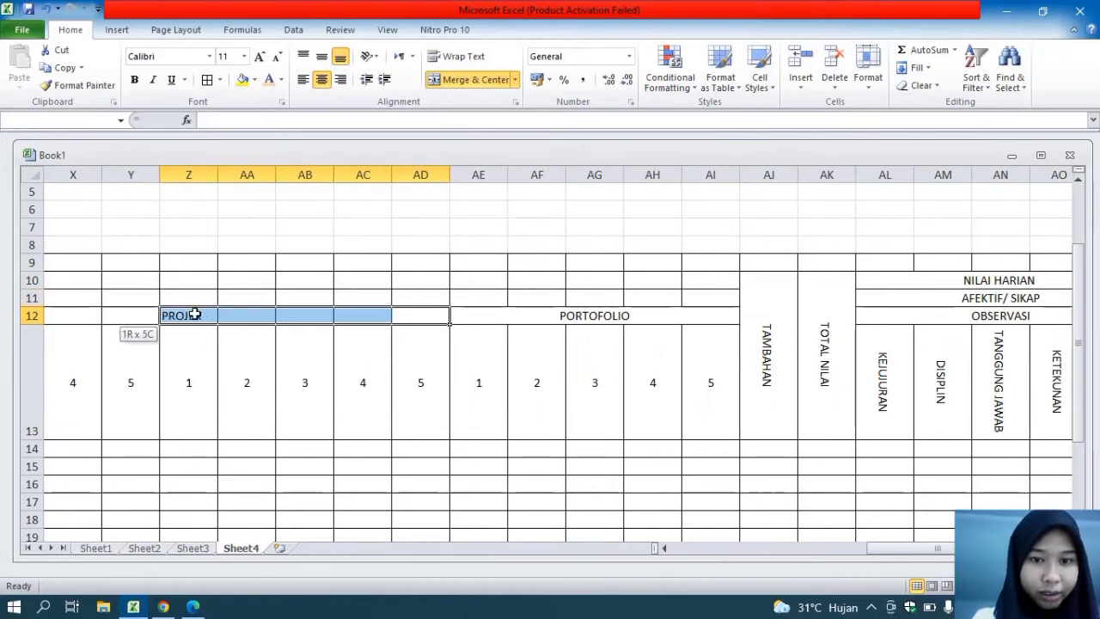
drag(195, 315, 194, 315)
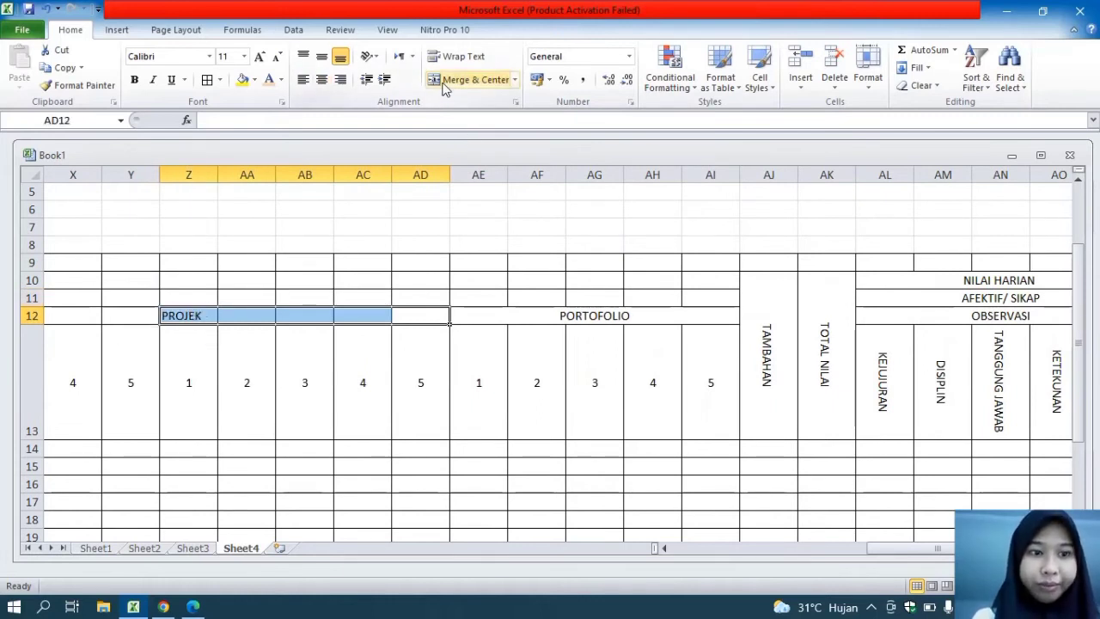
click(472, 79)
click(143, 315)
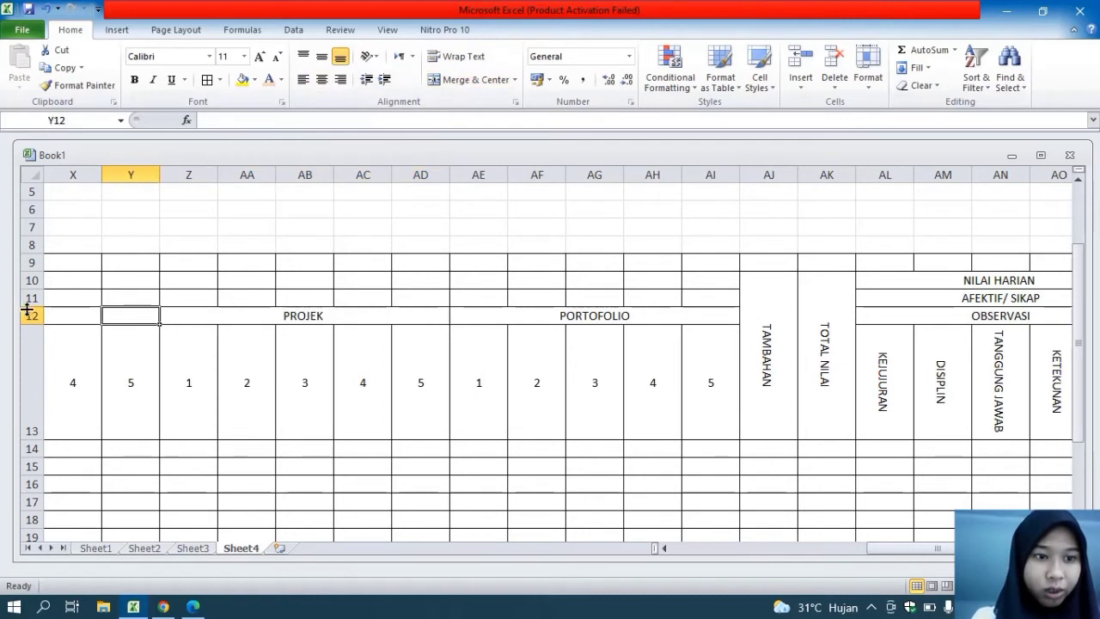
drag(93, 314, 292, 317)
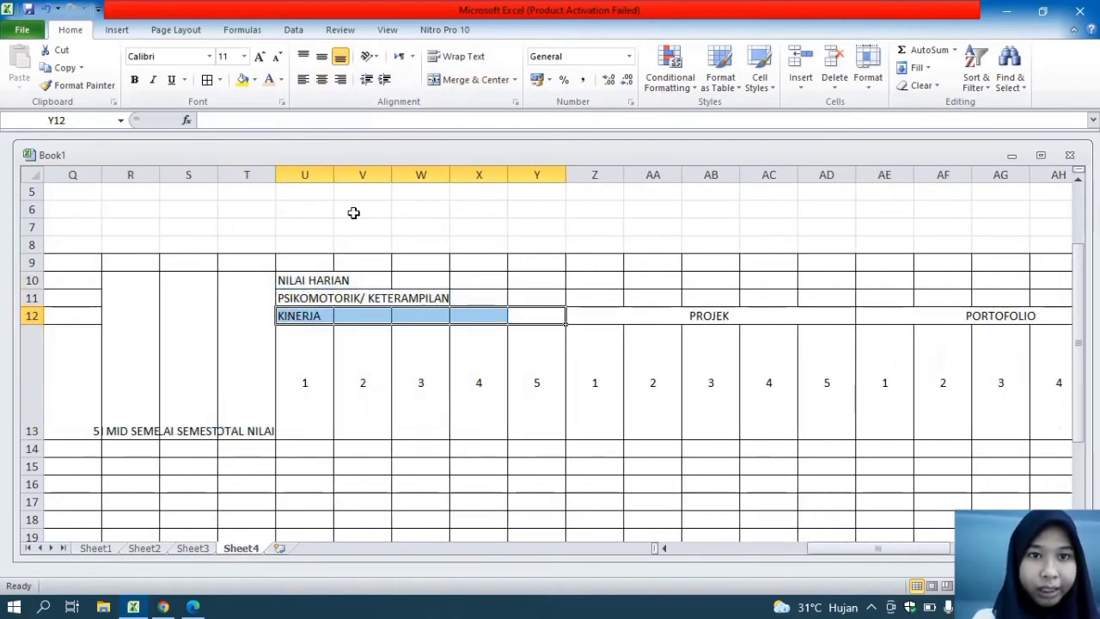
click(475, 79)
Merge and center the NILAI HARIAN heading across U10:AI10 and the PSIKOMOTORIK/ KETERAMPILAN heading across U11:AI11
drag(306, 282, 937, 283)
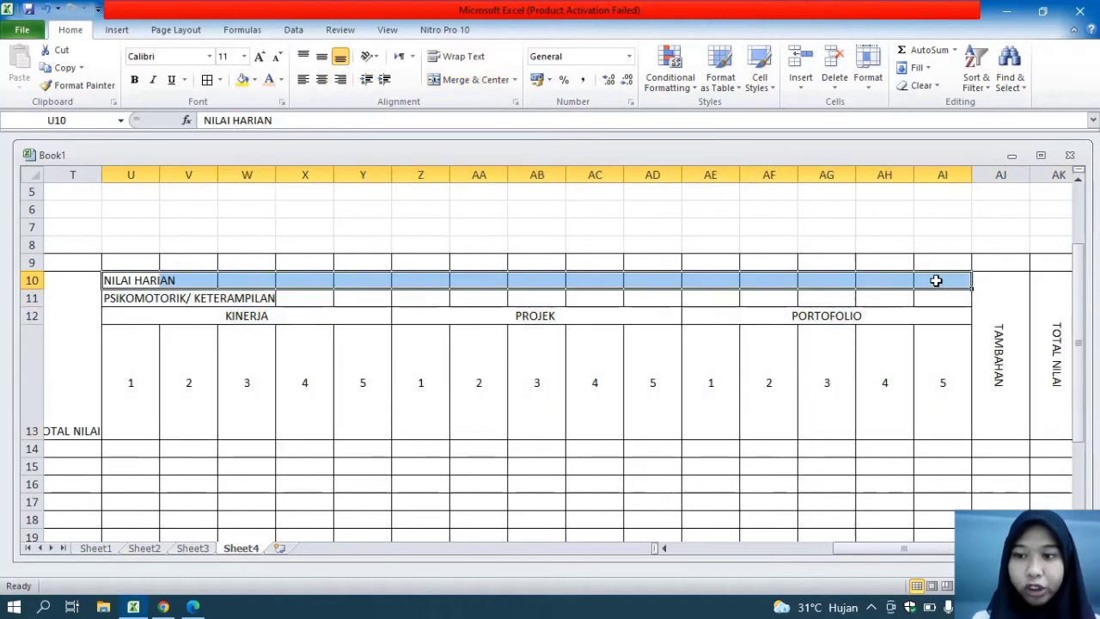
click(435, 82)
drag(129, 298, 941, 298)
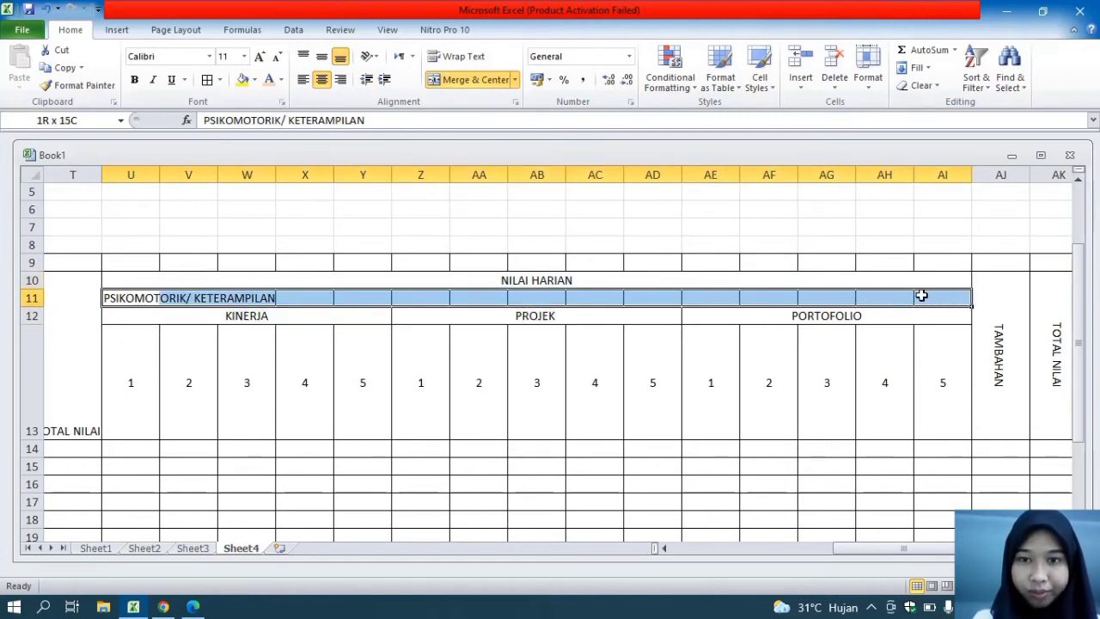
click(473, 80)
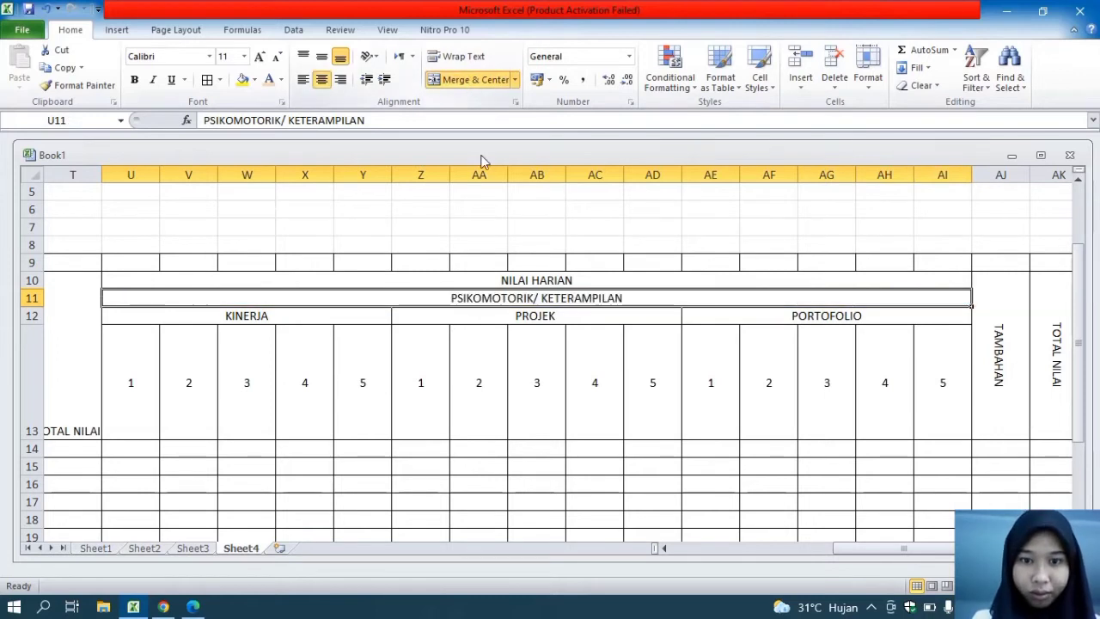
Rotate the NILAI MID SEMESTER, NILAI SEMESTER and TOTAL NILAI K headings in R10:T10 downward and align them to the middle vertically
drag(847, 548, 761, 552)
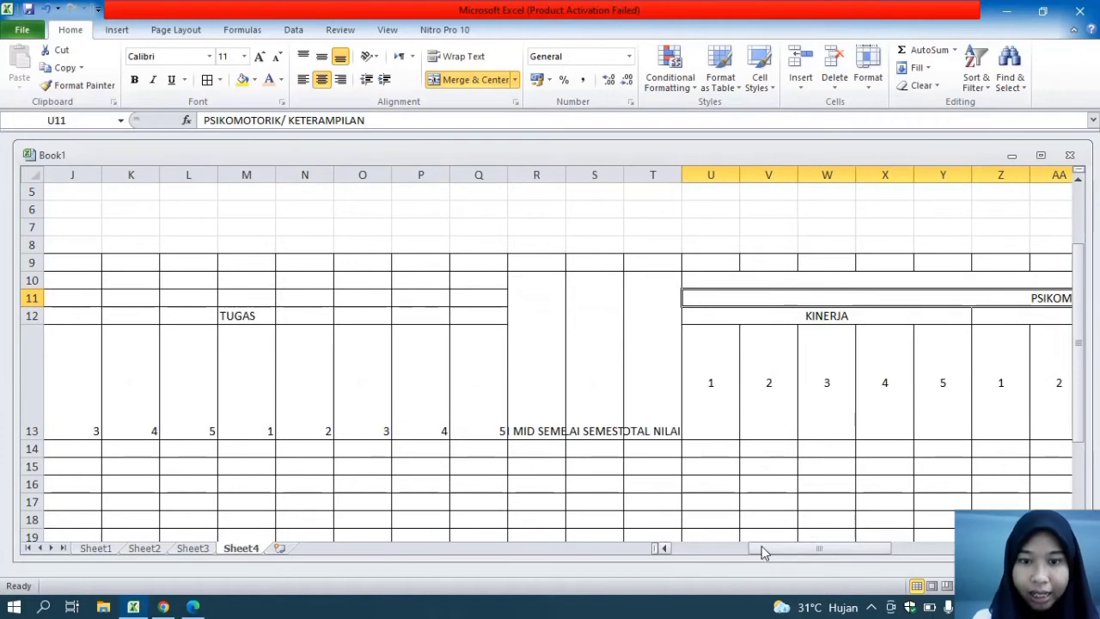
drag(635, 382, 545, 353)
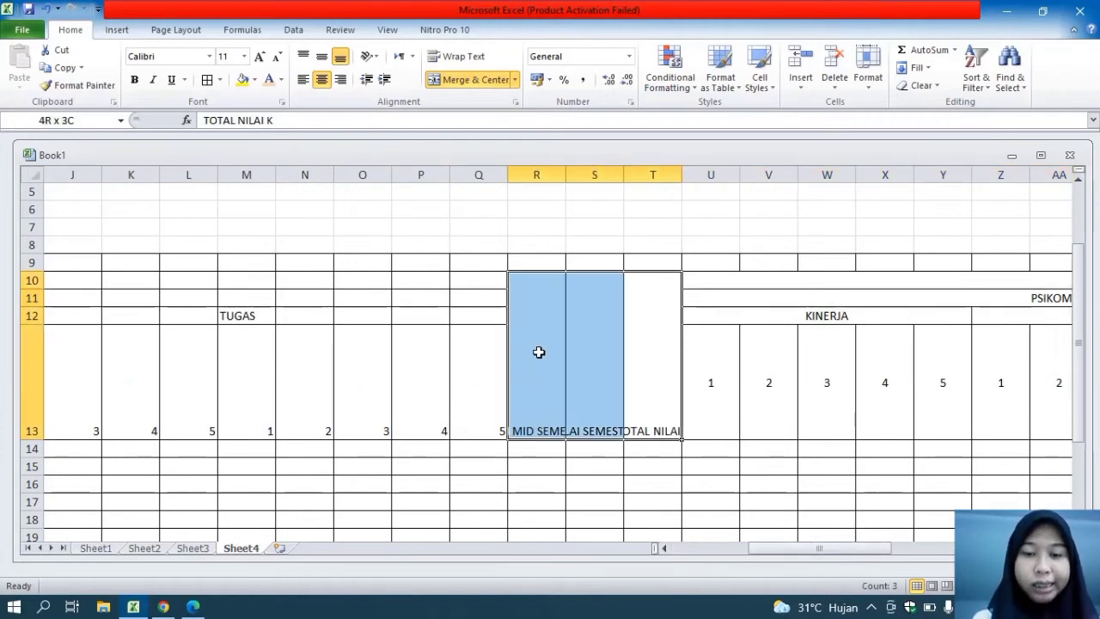
click(369, 58)
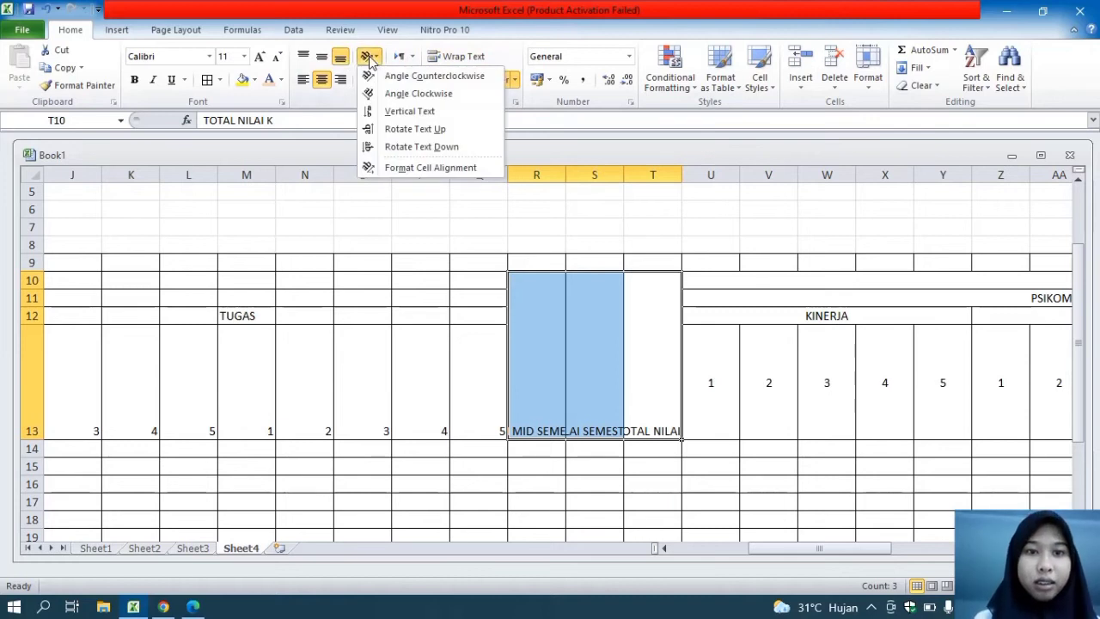
click(408, 146)
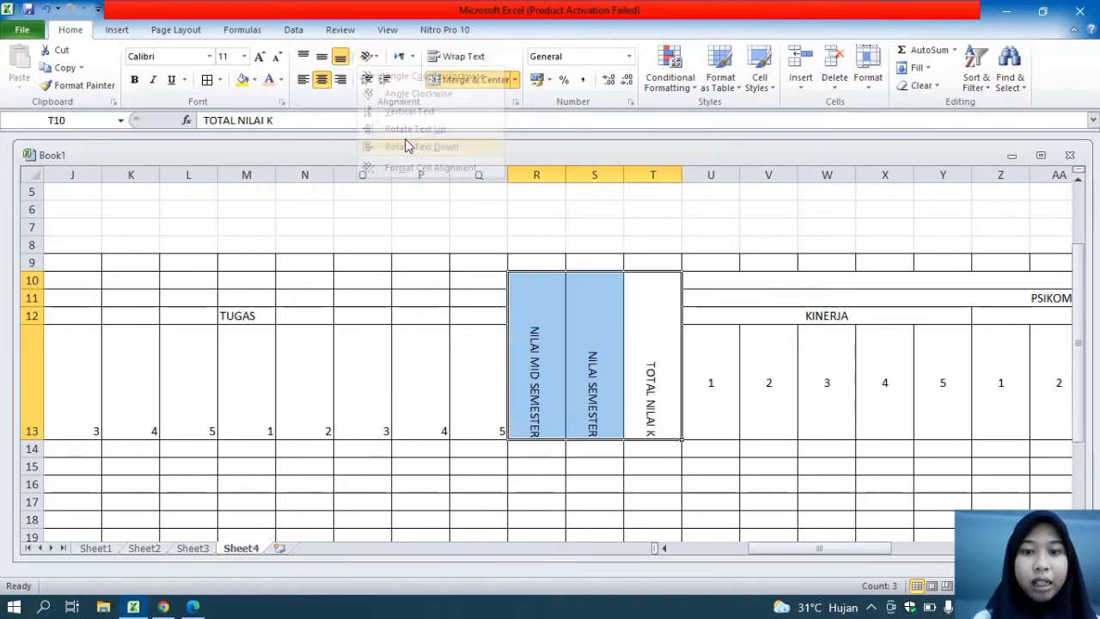
click(325, 65)
Center the column numbers in C13:Q13 vertically and horizontally
drag(481, 395, 207, 370)
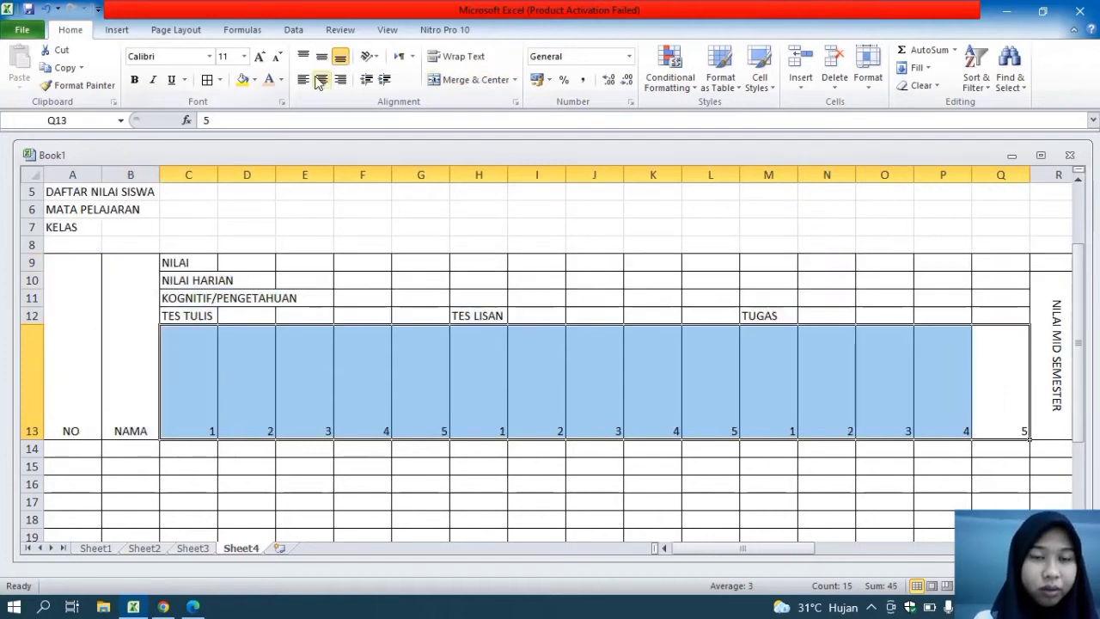
click(378, 57)
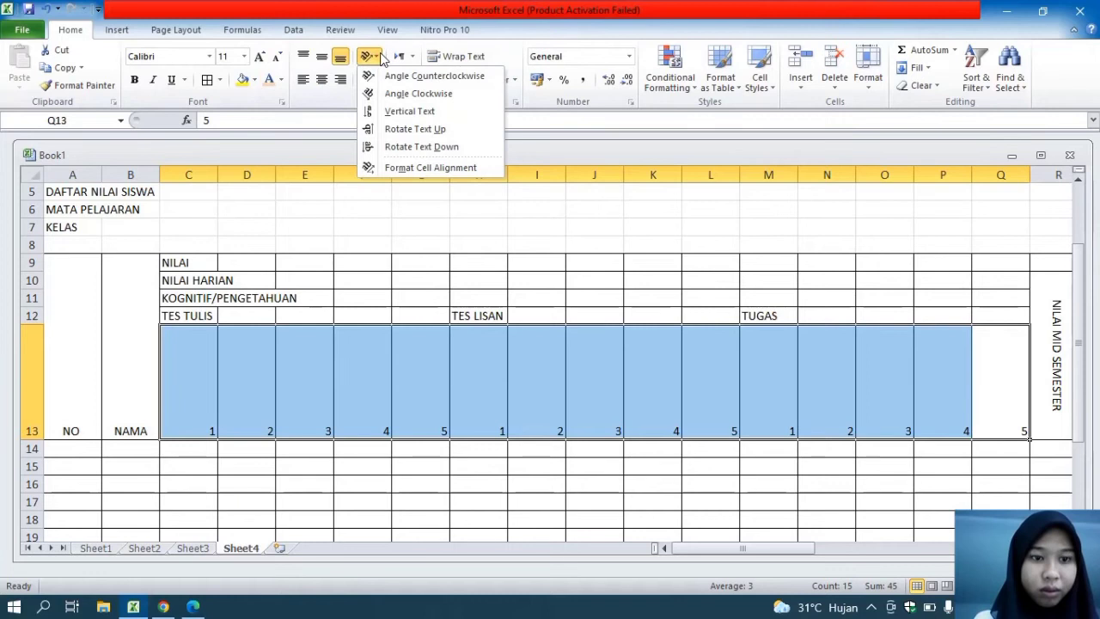
click(378, 56)
click(322, 56)
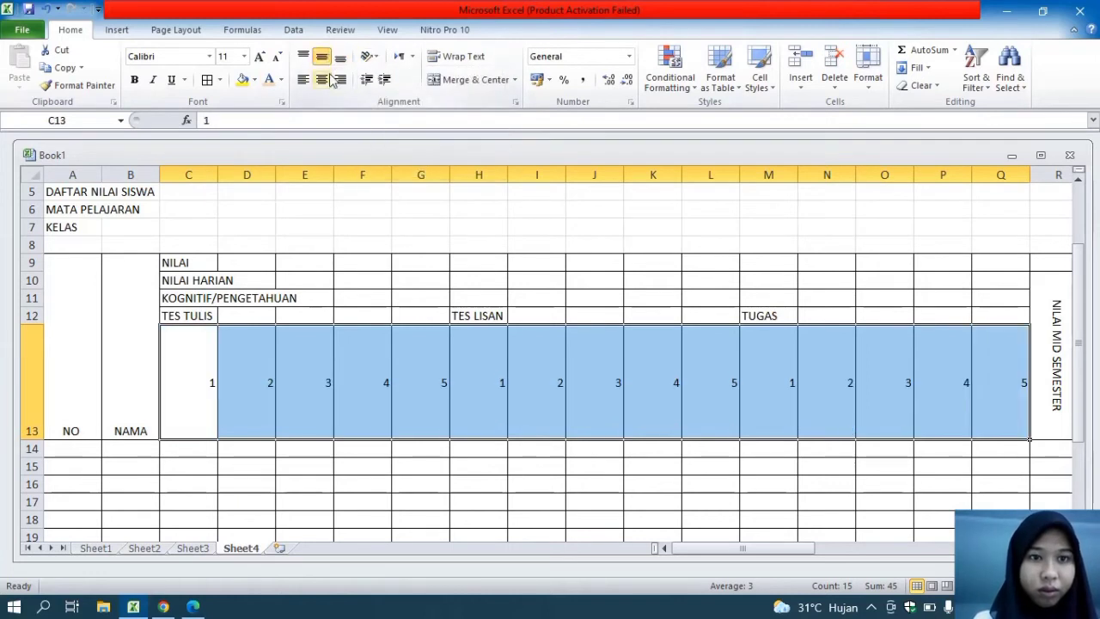
click(321, 79)
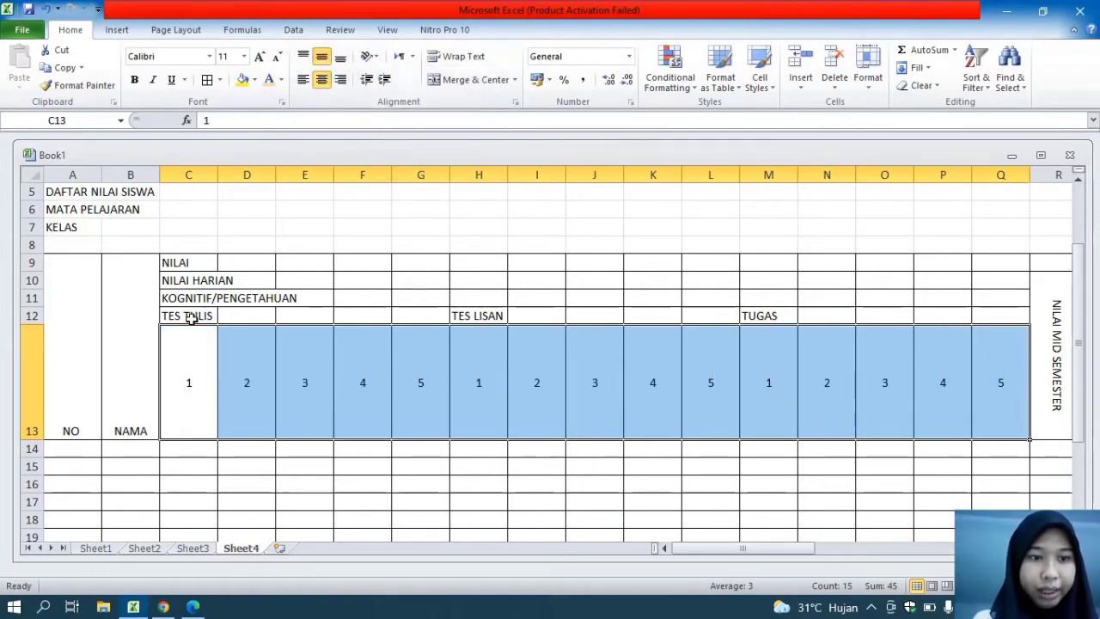
Merge and center the row 12 headings: TES TULIS across C12:G12, TES LISAN across H12:L12 and TUGAS across M12:Q12
click(198, 318)
drag(198, 319, 404, 313)
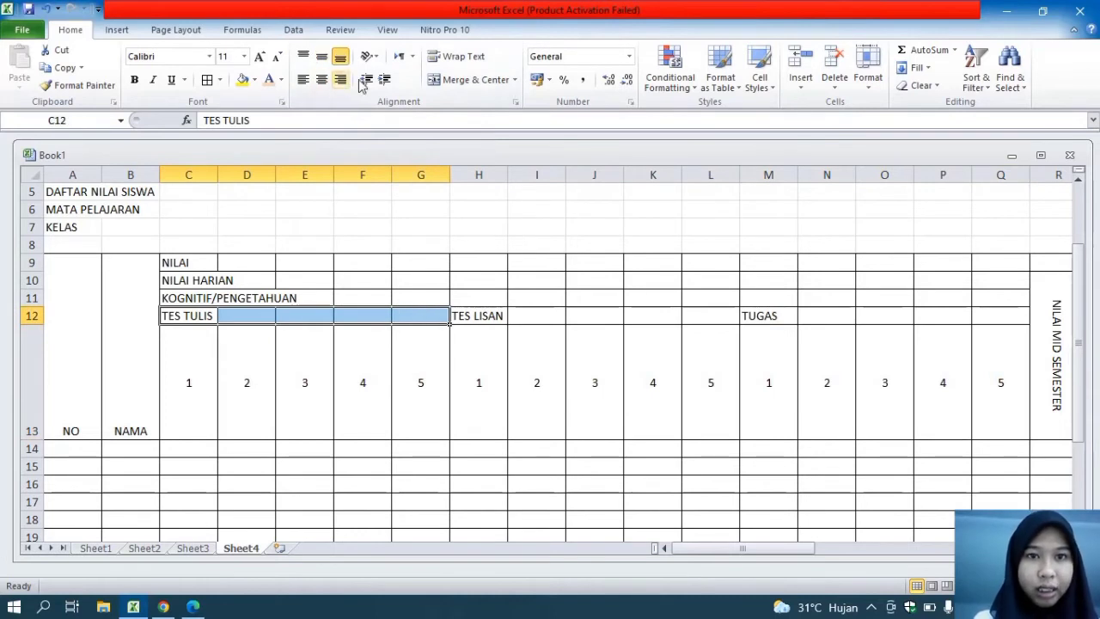
click(476, 81)
drag(488, 318, 702, 316)
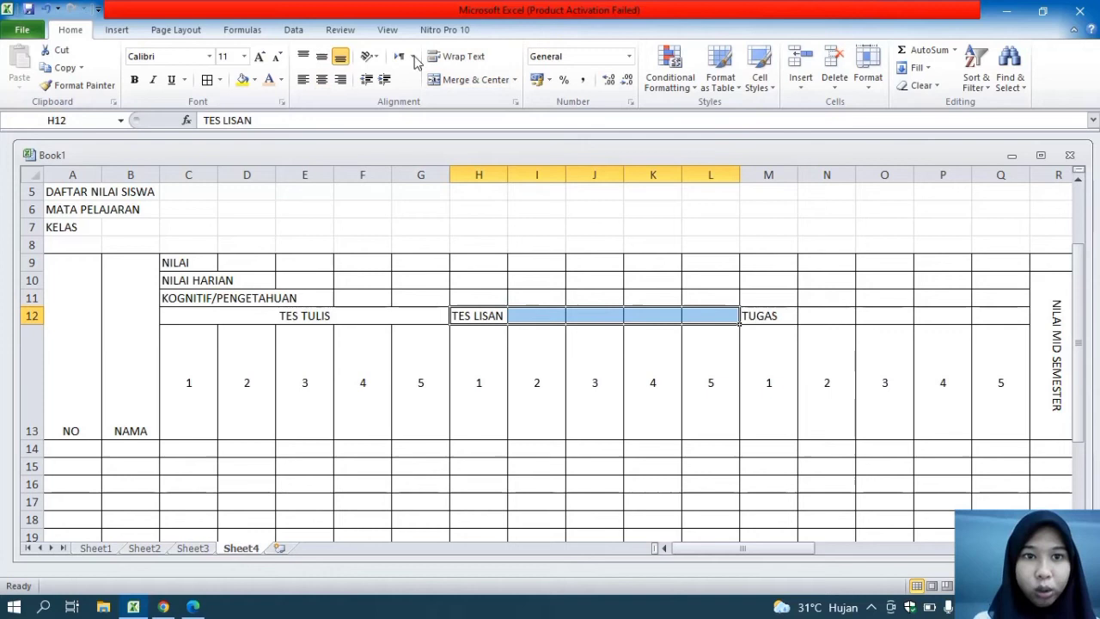
click(470, 80)
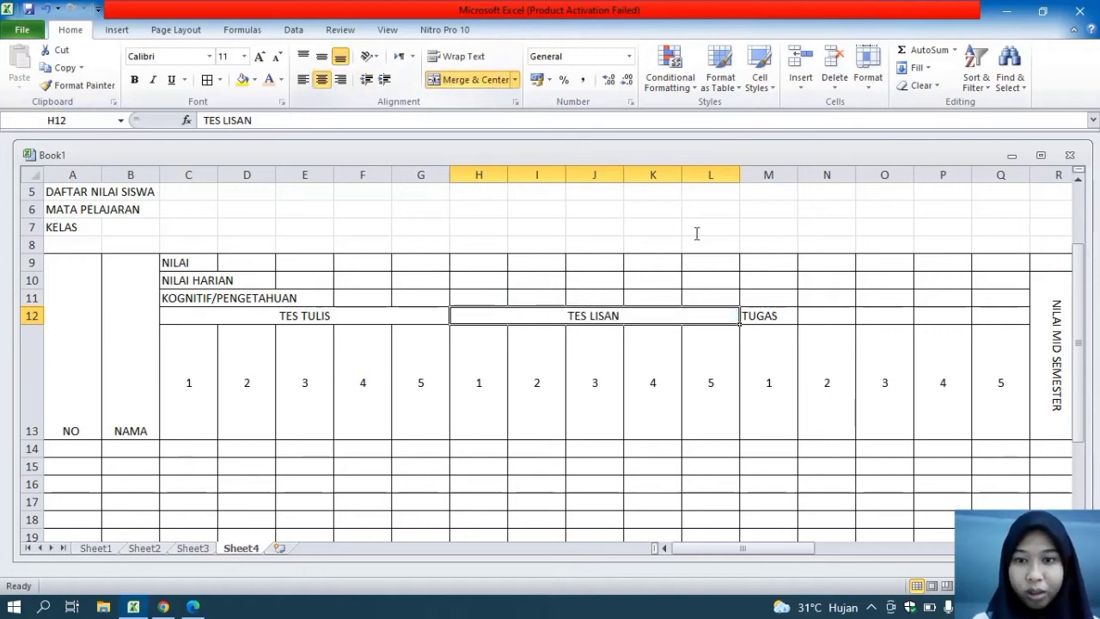
drag(749, 320, 987, 319)
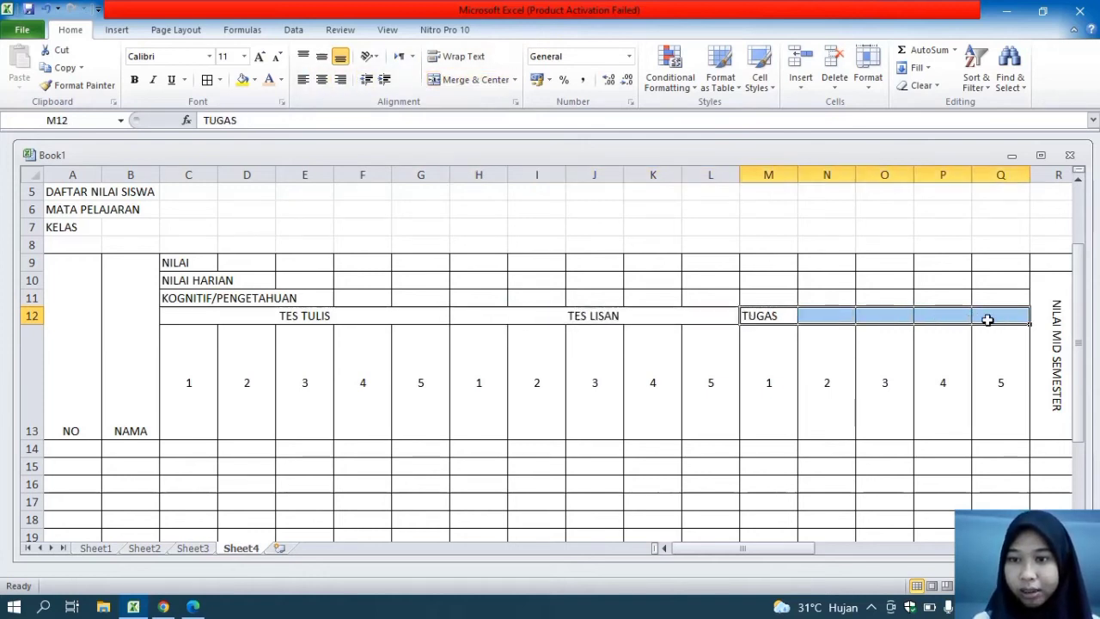
click(483, 81)
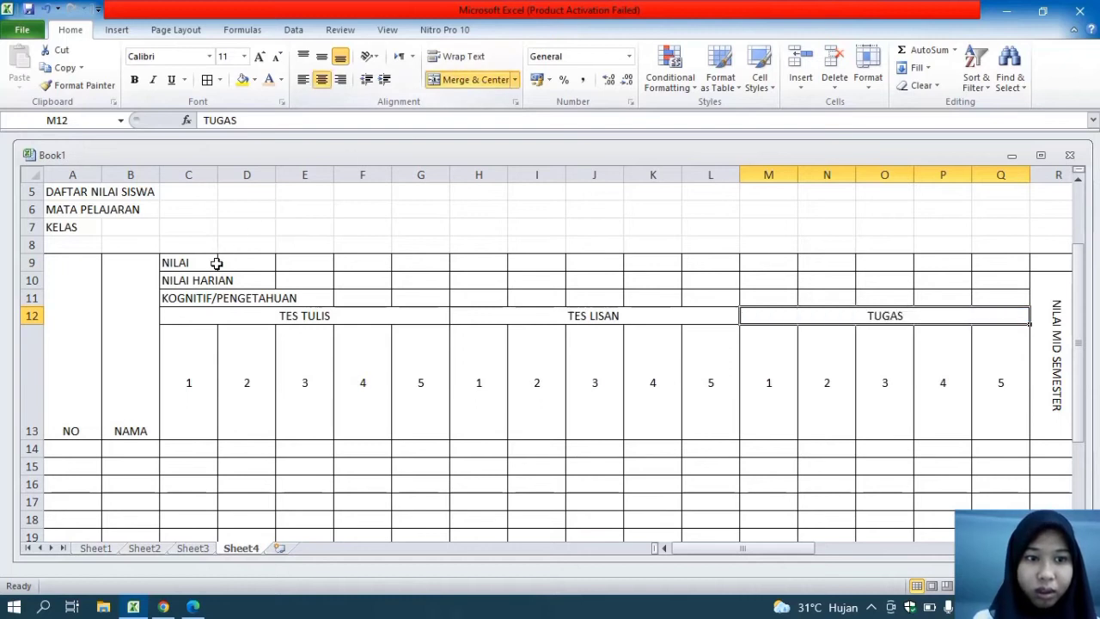
Merge and center the KOGNITIF/PENGETAHUAN heading across C11:Q11 and the NILAI HARIAN heading across C10:Q10
drag(185, 299, 998, 297)
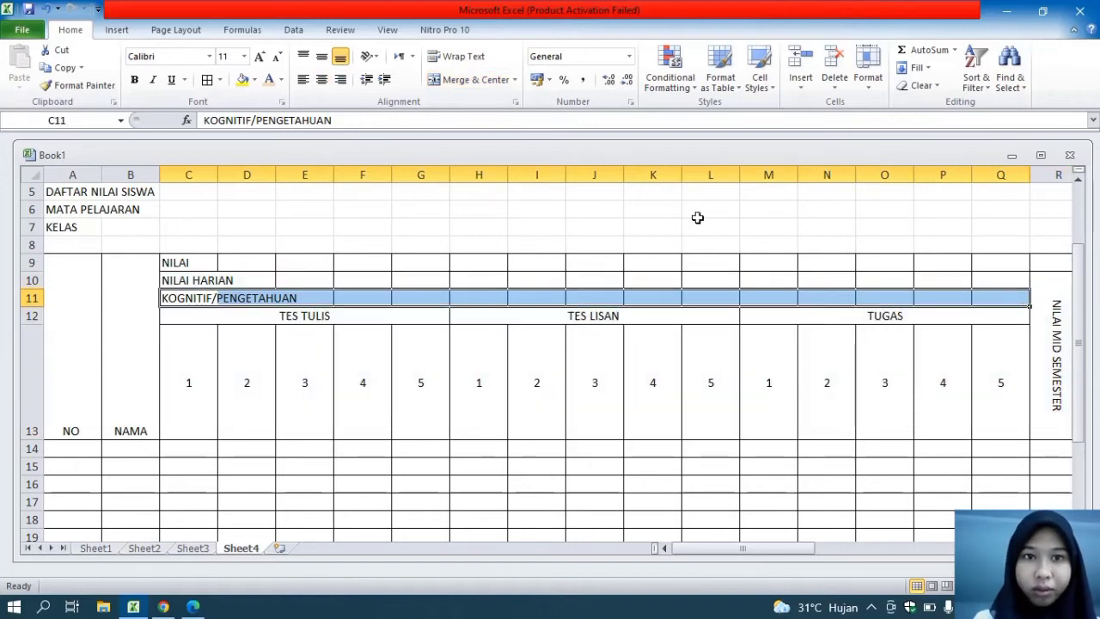
click(481, 79)
drag(173, 282, 976, 283)
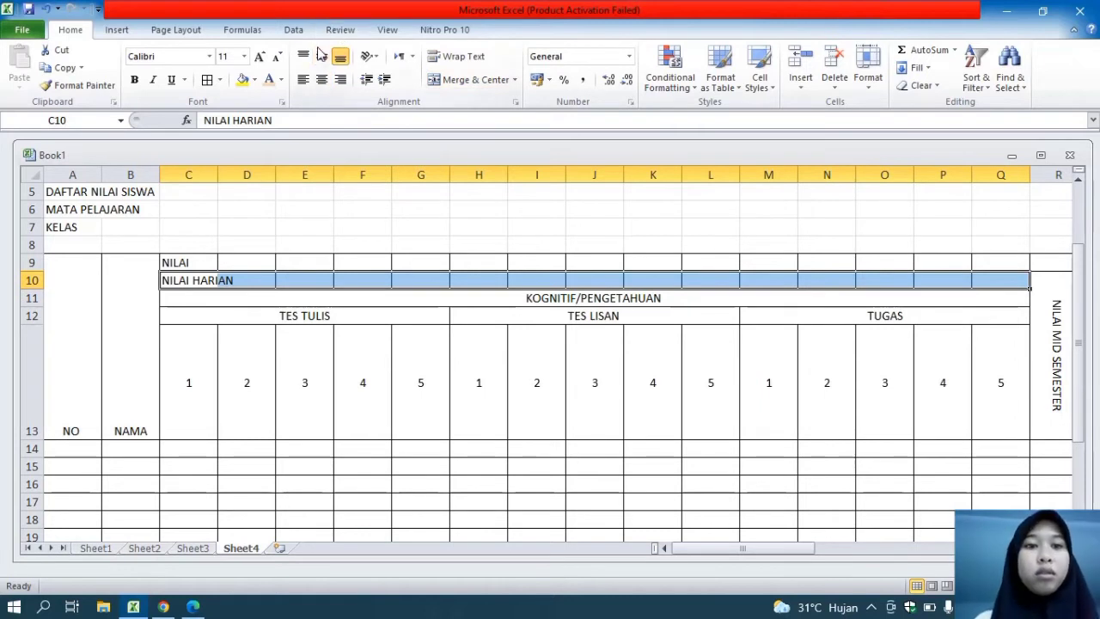
click(437, 79)
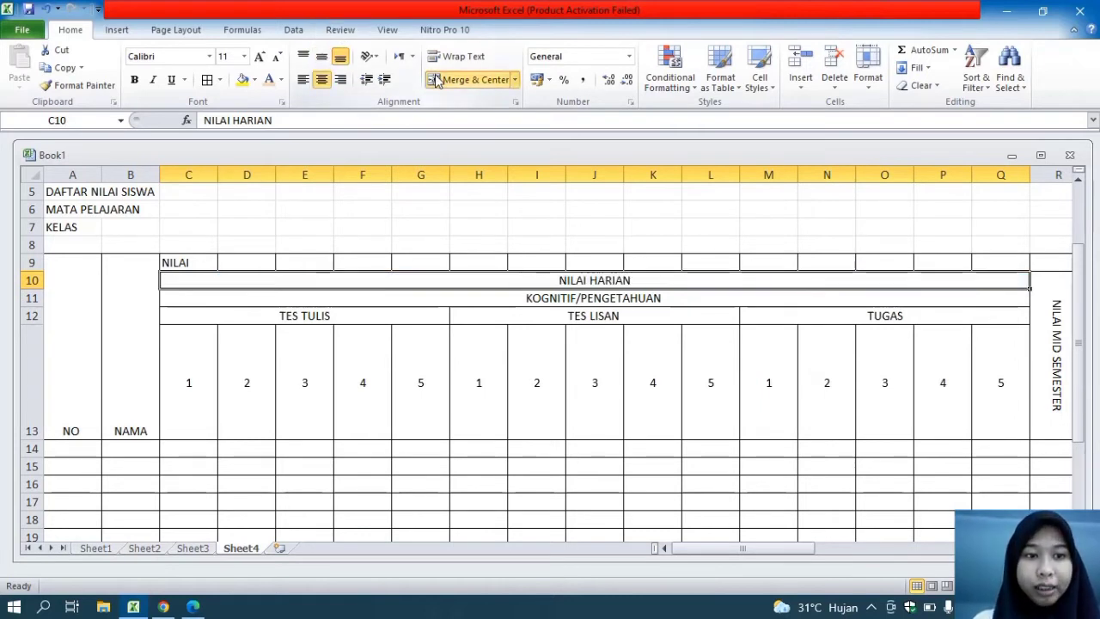
Align the NO and NAMA headings to the middle vertically, and merge and center the NILAI heading across C9:AQ9
drag(155, 378, 76, 367)
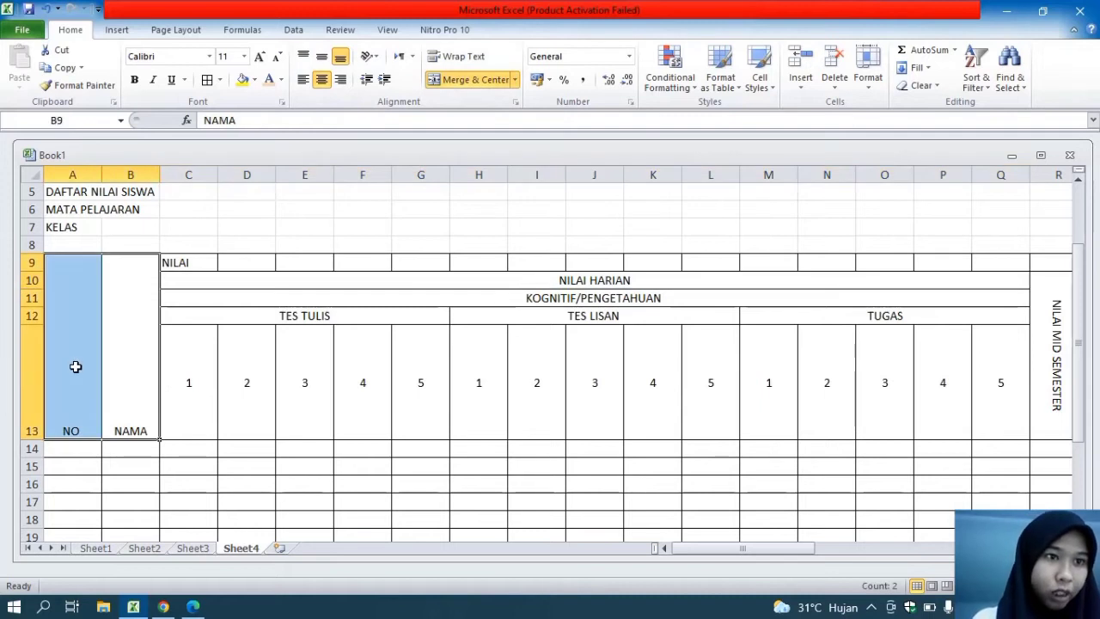
click(322, 56)
drag(166, 260, 828, 260)
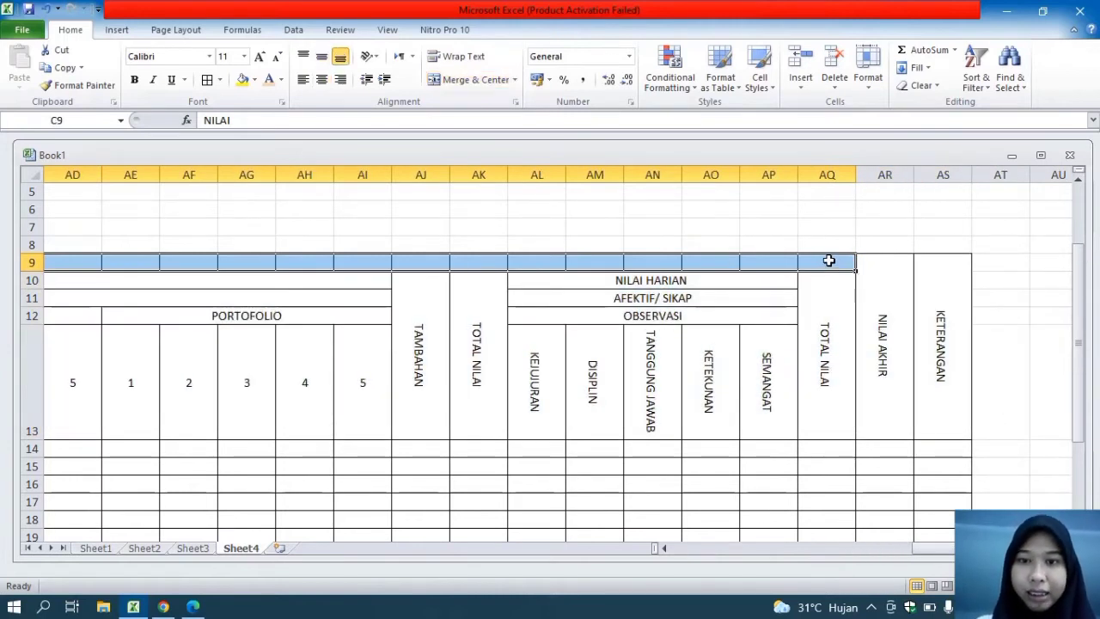
click(447, 84)
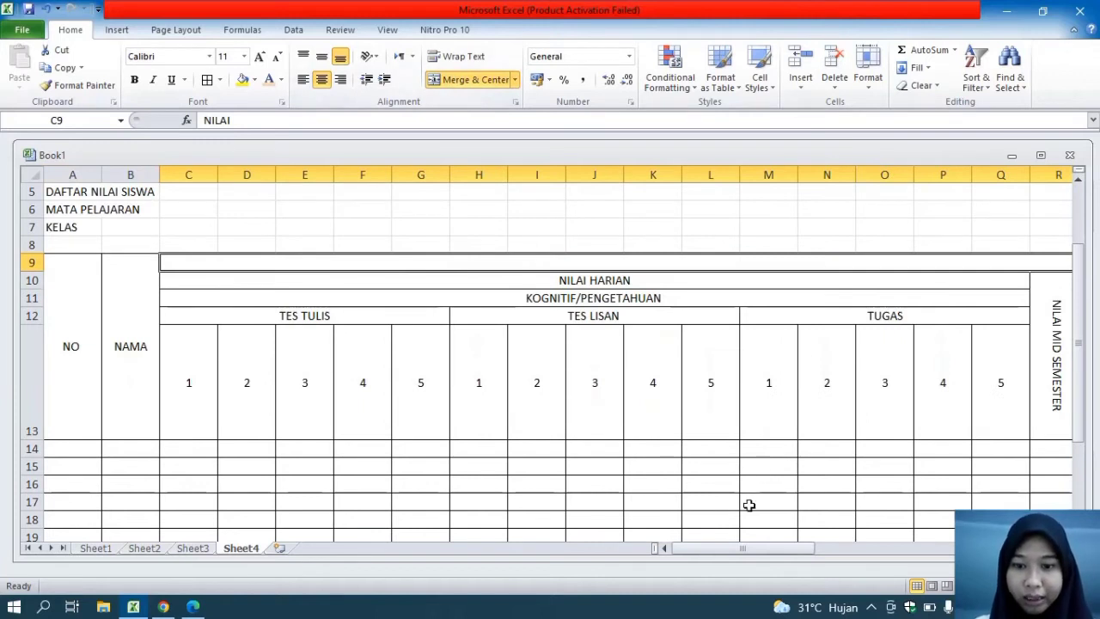
Fill the merged KOGNITIF/PENGETAHUAN heading in row 11 with the lightest blue theme color
drag(707, 548, 651, 550)
click(486, 295)
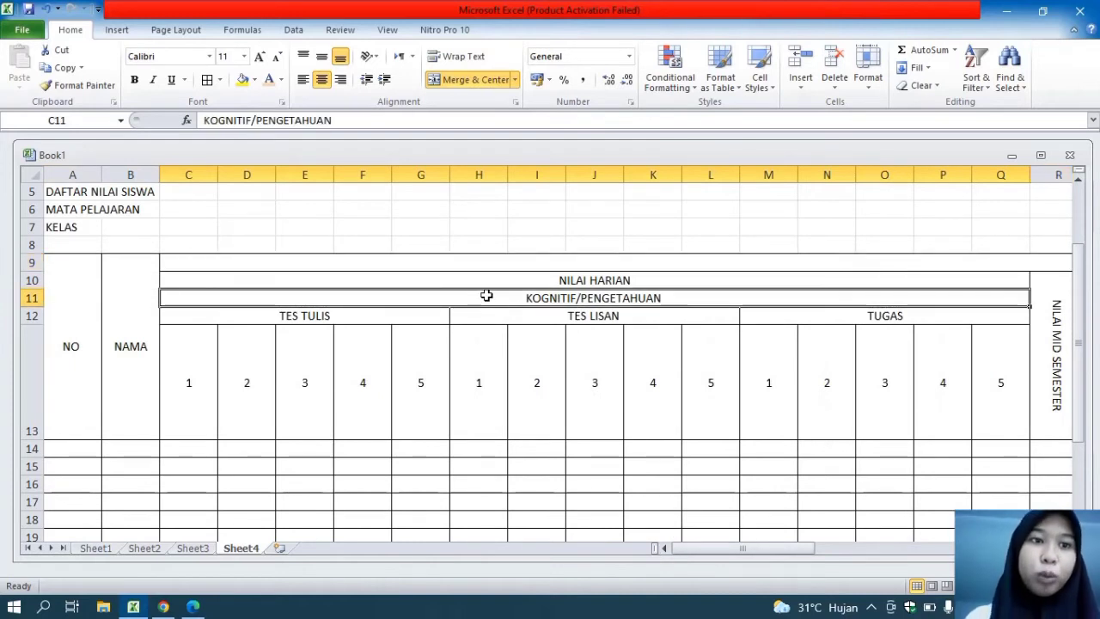
click(255, 79)
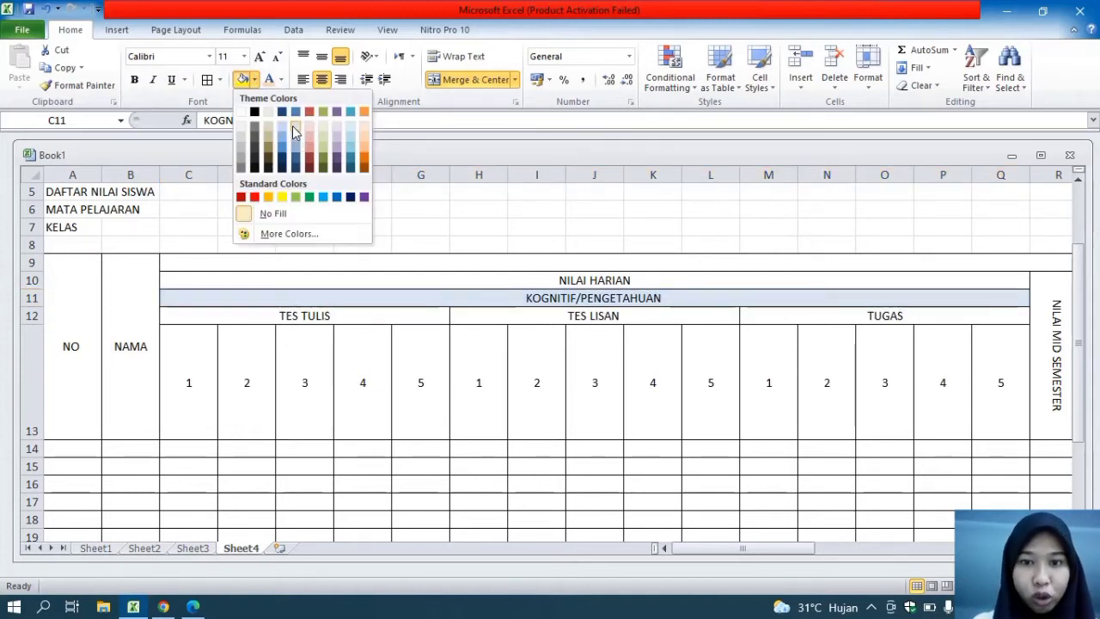
click(294, 131)
Make the NILAI HARIAN heading in C10 and the KOGNITIF/PENGETAHUAN heading in C11 bold
click(538, 281)
key(ctrl+c)
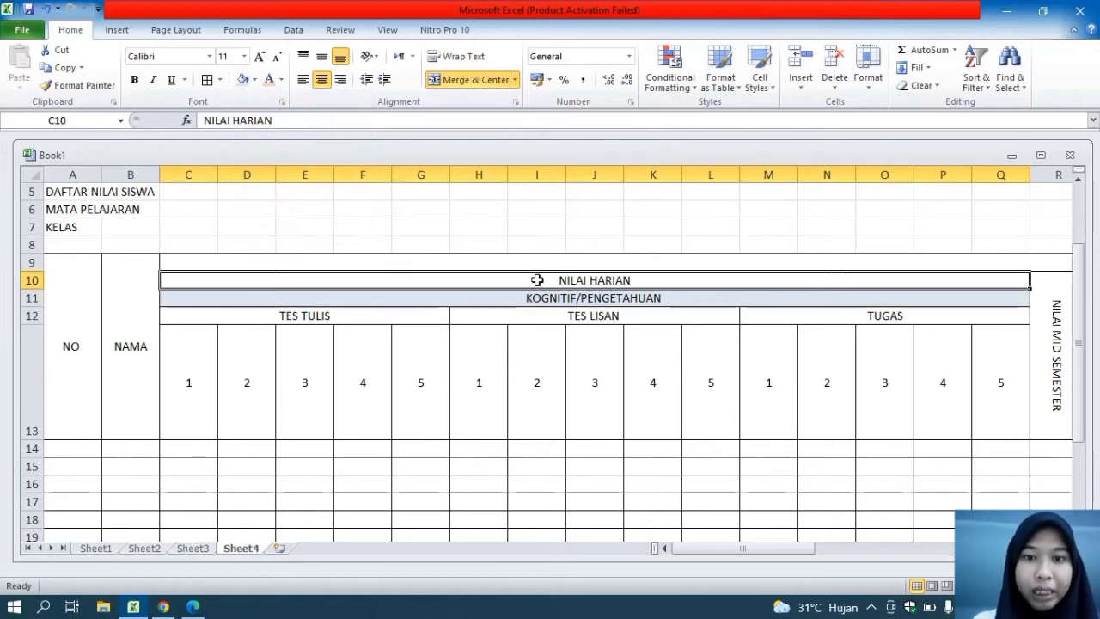
click(134, 79)
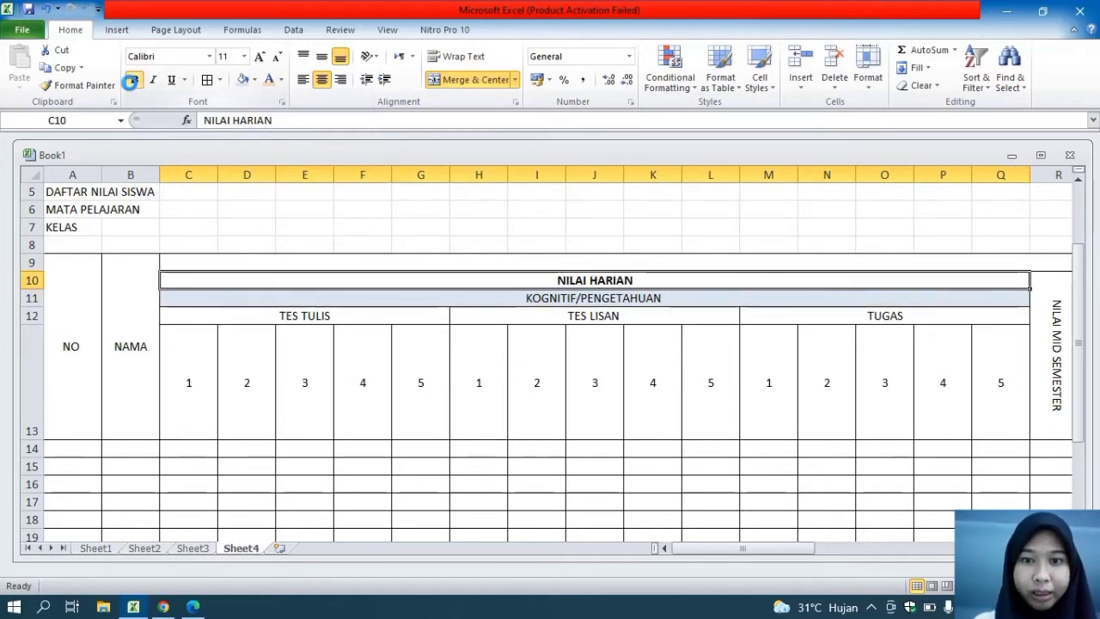
click(392, 296)
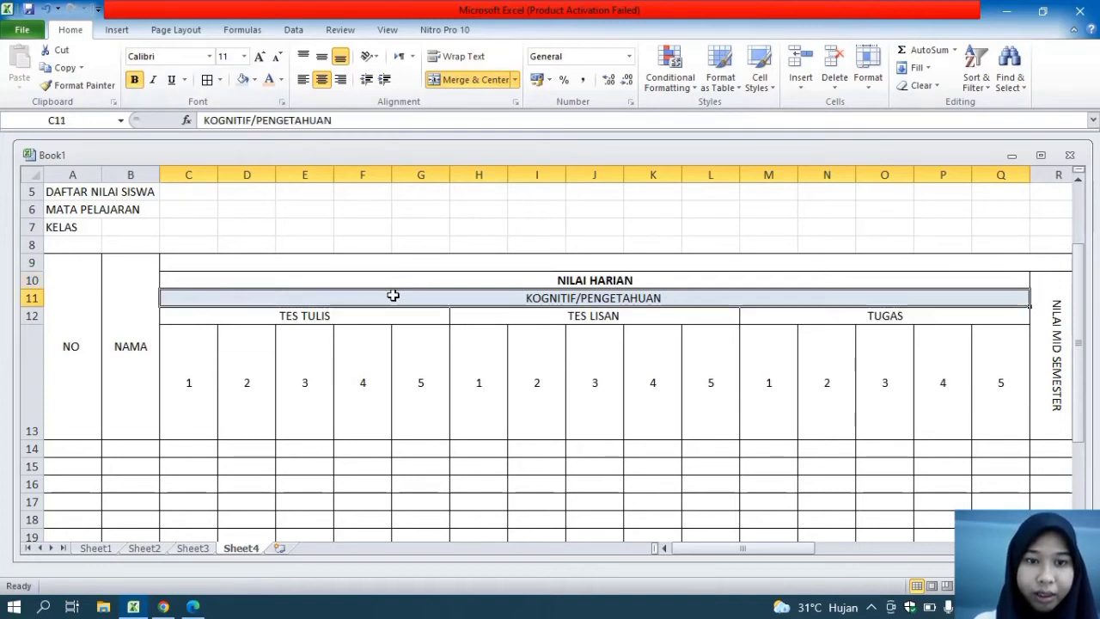
click(135, 80)
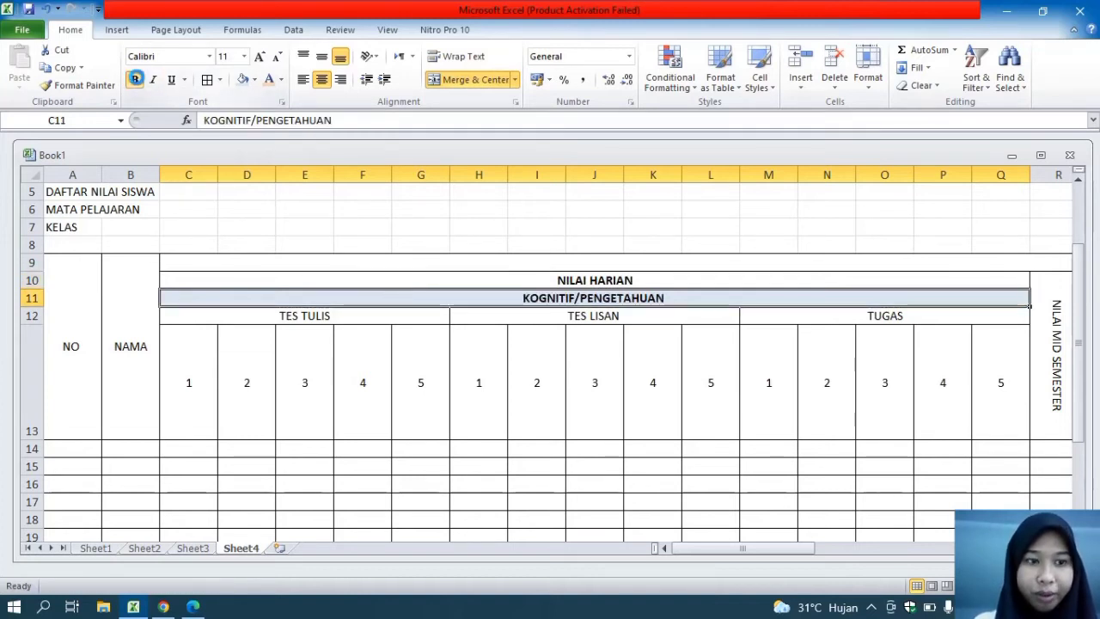
Apply the same light blue fill to the PSIKOMOTORIK/ KETERAMPILAN heading in U11 and the AFEKTIF/ SIKAP heading in AL11
drag(722, 552, 860, 557)
click(676, 298)
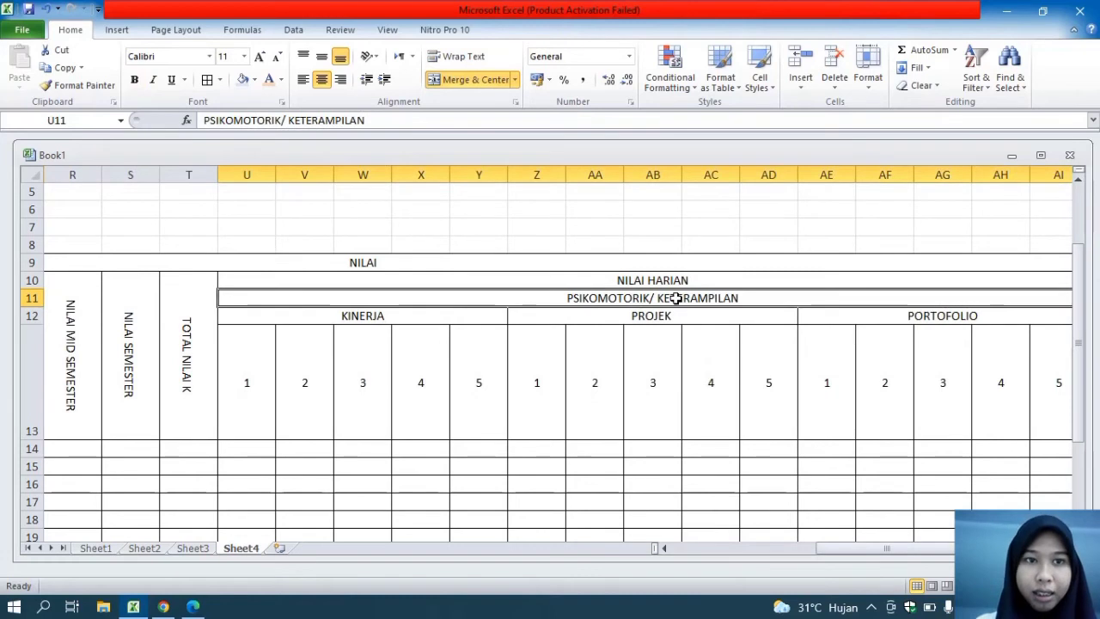
click(242, 79)
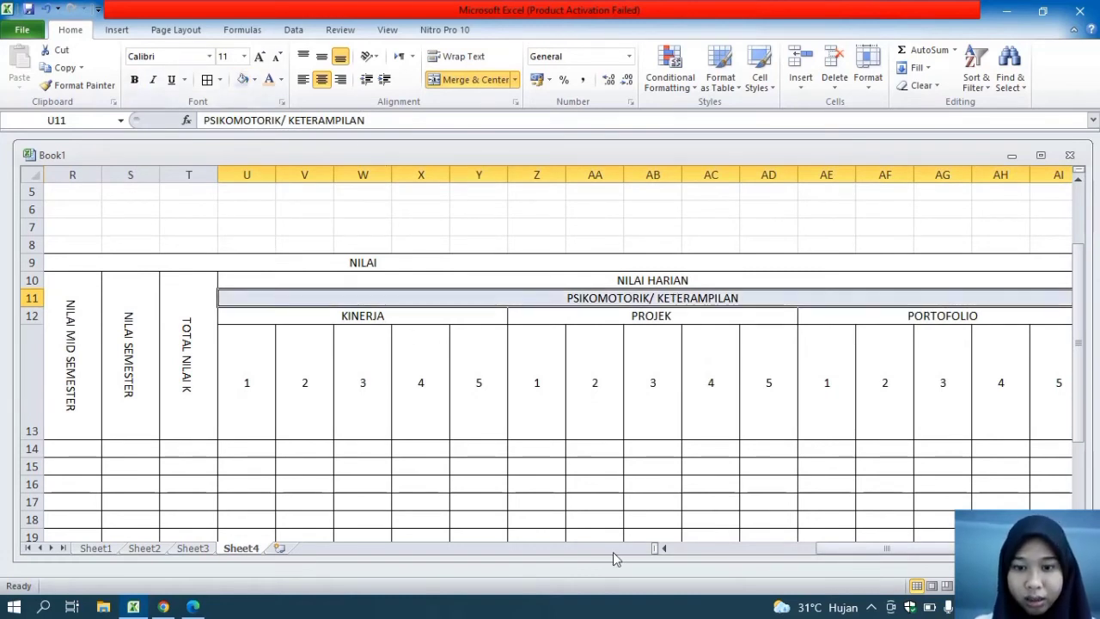
drag(853, 554, 913, 554)
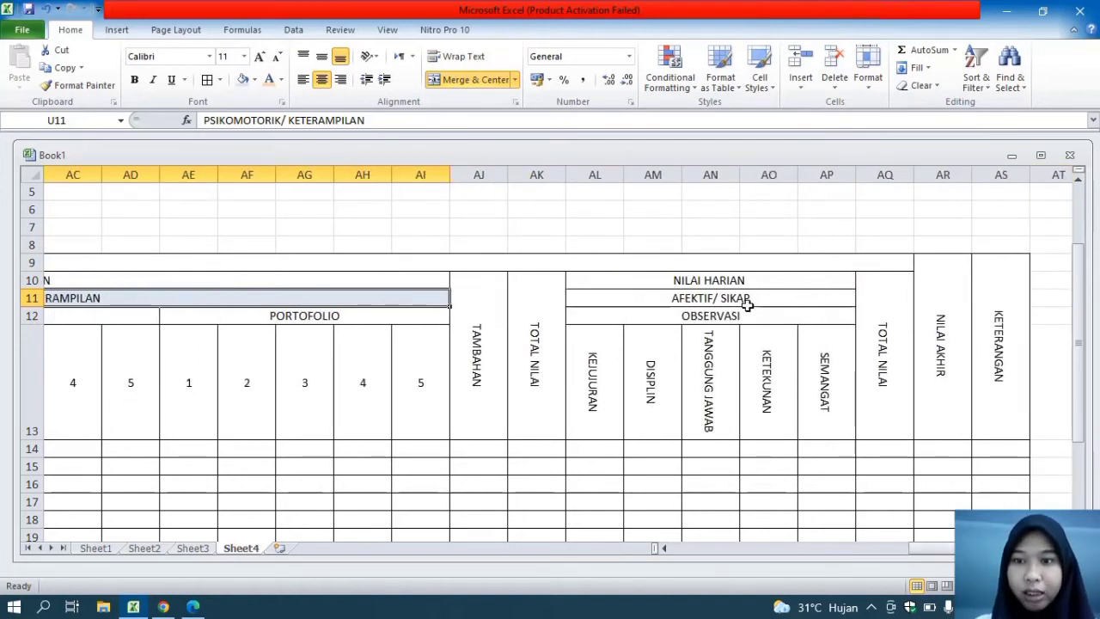
click(747, 298)
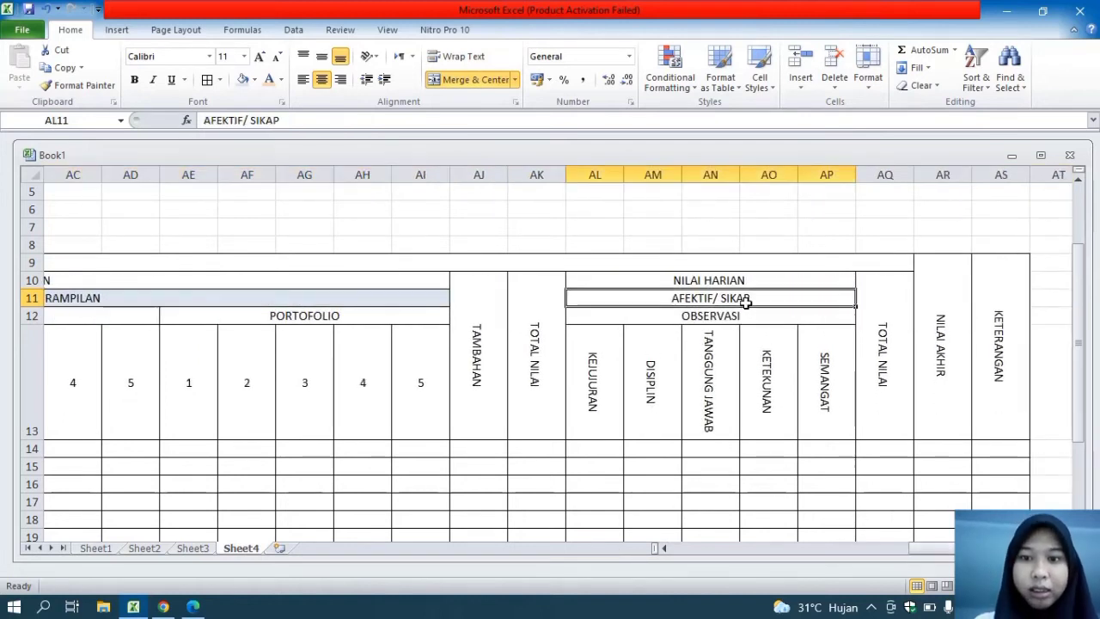
click(243, 79)
Set the font color of the NILAI AKHIR and KETERANGAN columns in AR9:AS24 to yellow
drag(928, 292, 985, 501)
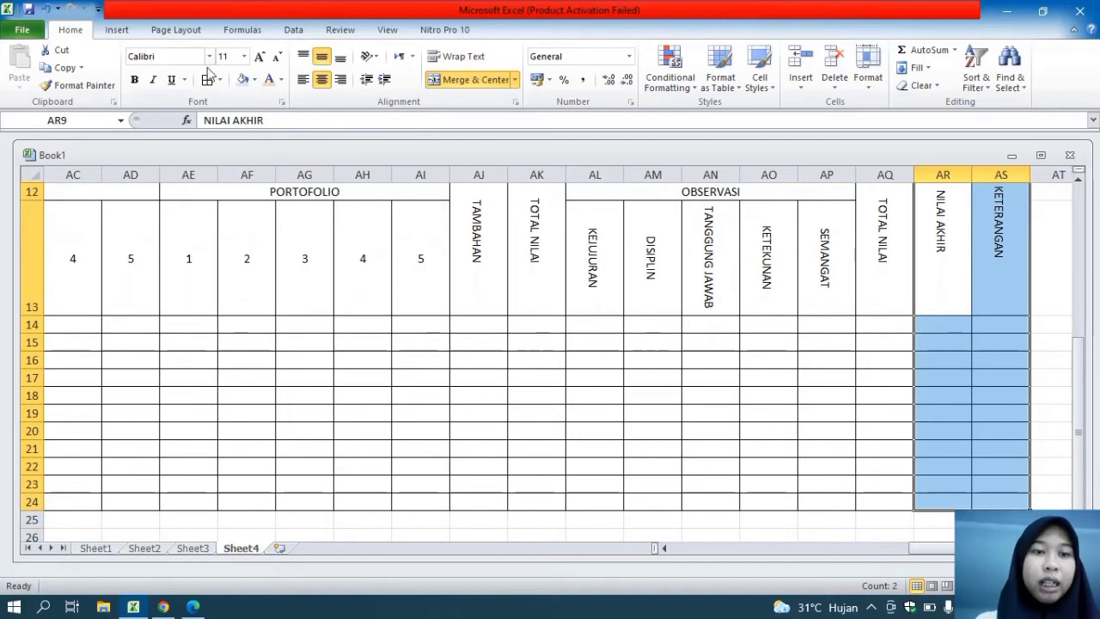
click(281, 79)
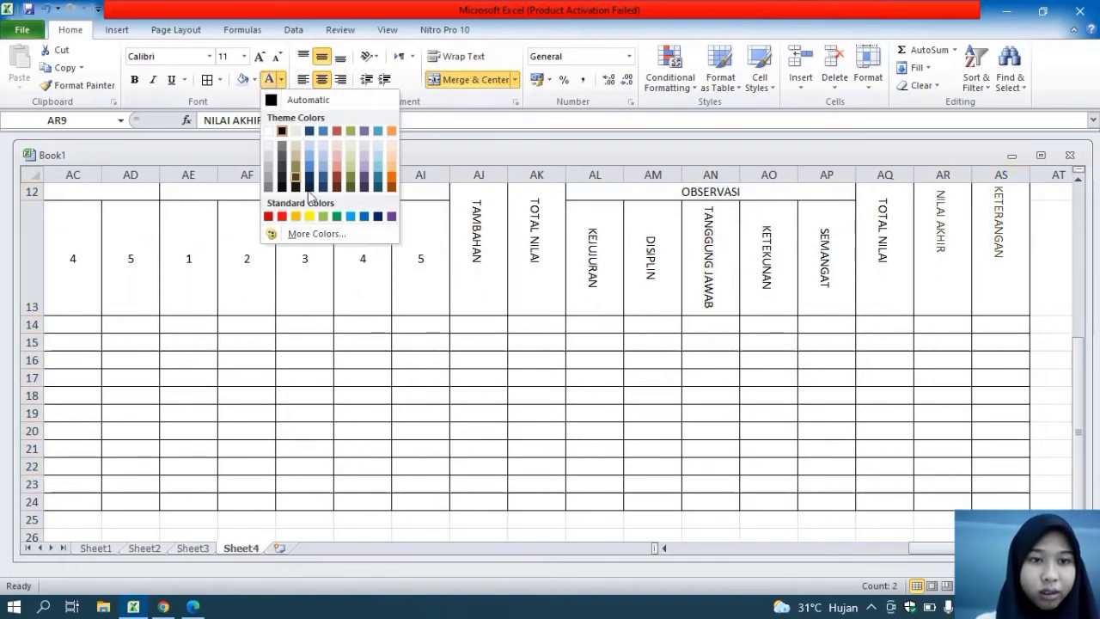
click(311, 217)
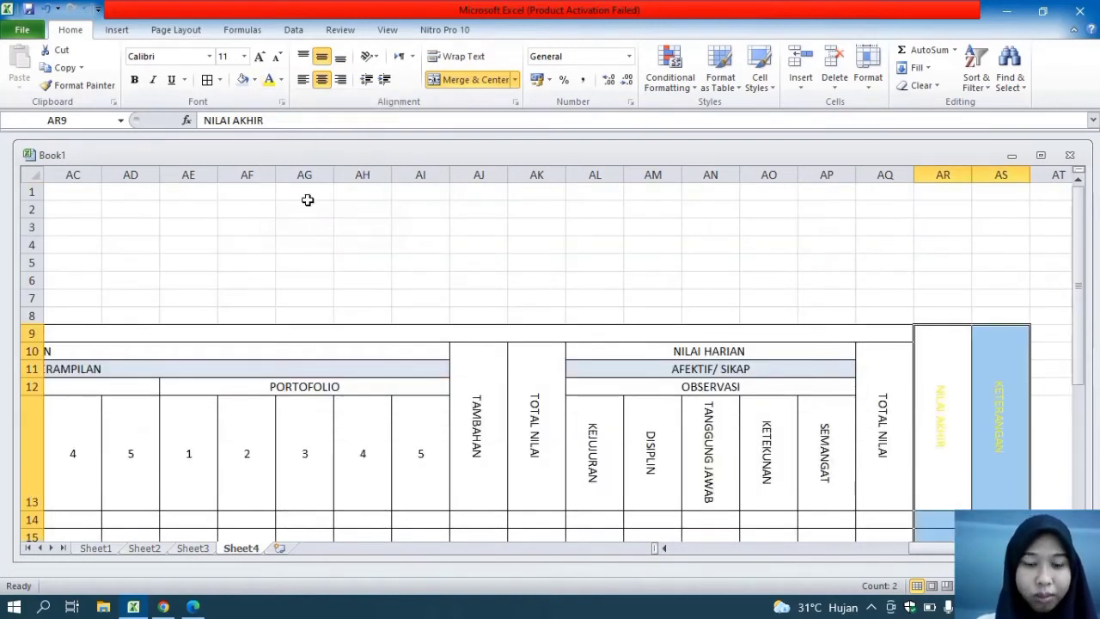
Undo the yellow font color on the NILAI AKHIR and KETERANGAN columns in AR9:AS24, and give them a yellow fill with bold text instead
key(ctrl+z)
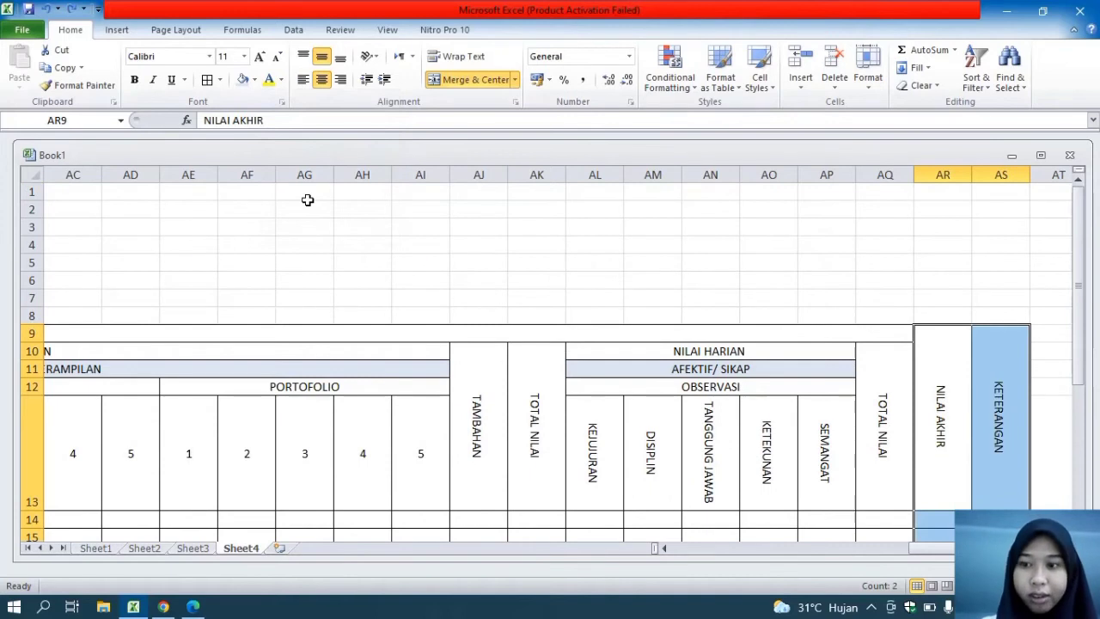
click(256, 80)
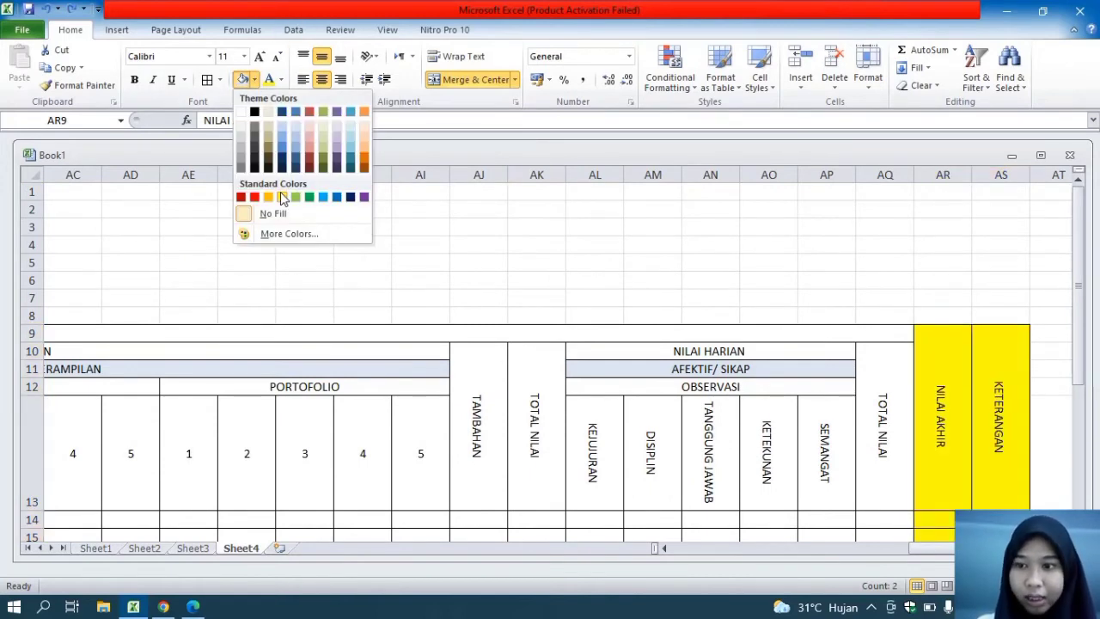
click(281, 196)
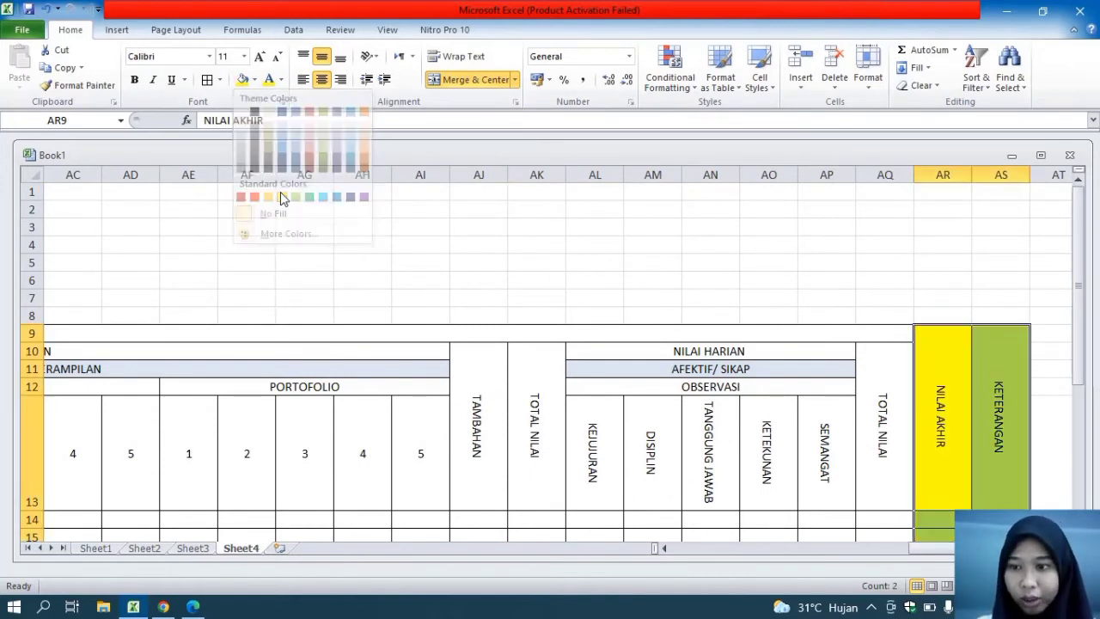
click(135, 79)
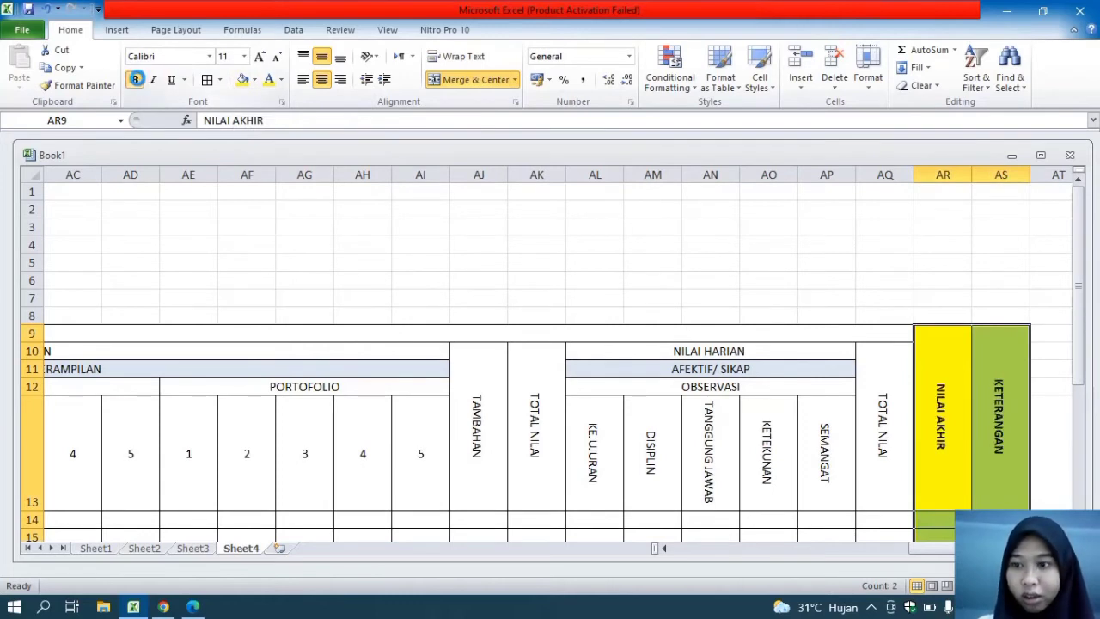
Review the borders, headings and fills across the whole grade table, from the KETERANGAN column back to the NO column
click(1074, 232)
click(1079, 238)
drag(1081, 244, 1096, 403)
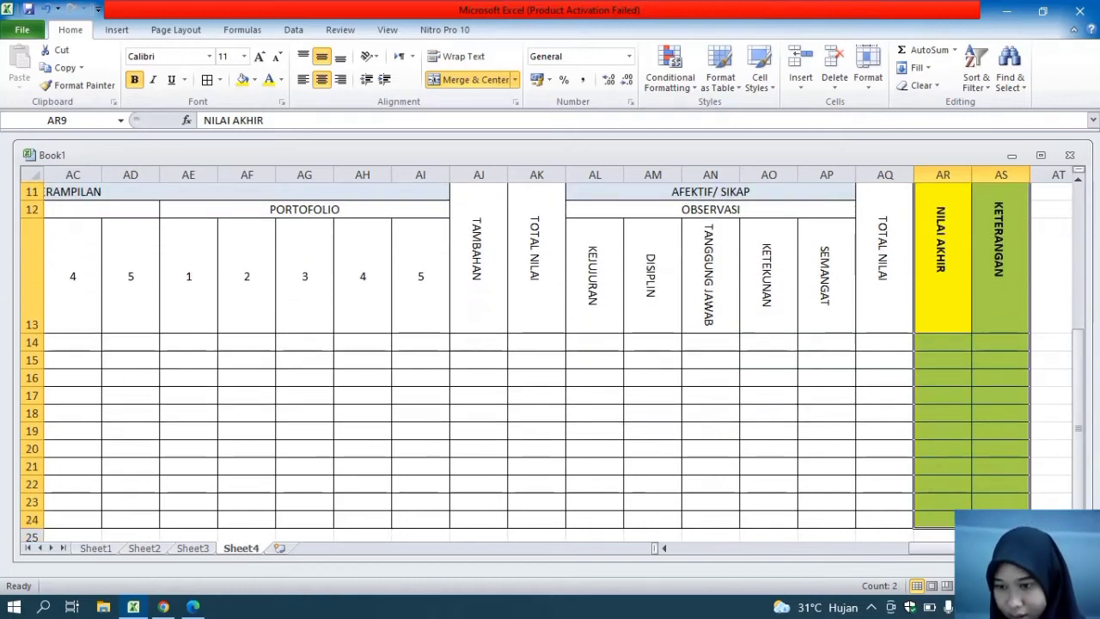
drag(1040, 586, 1016, 586)
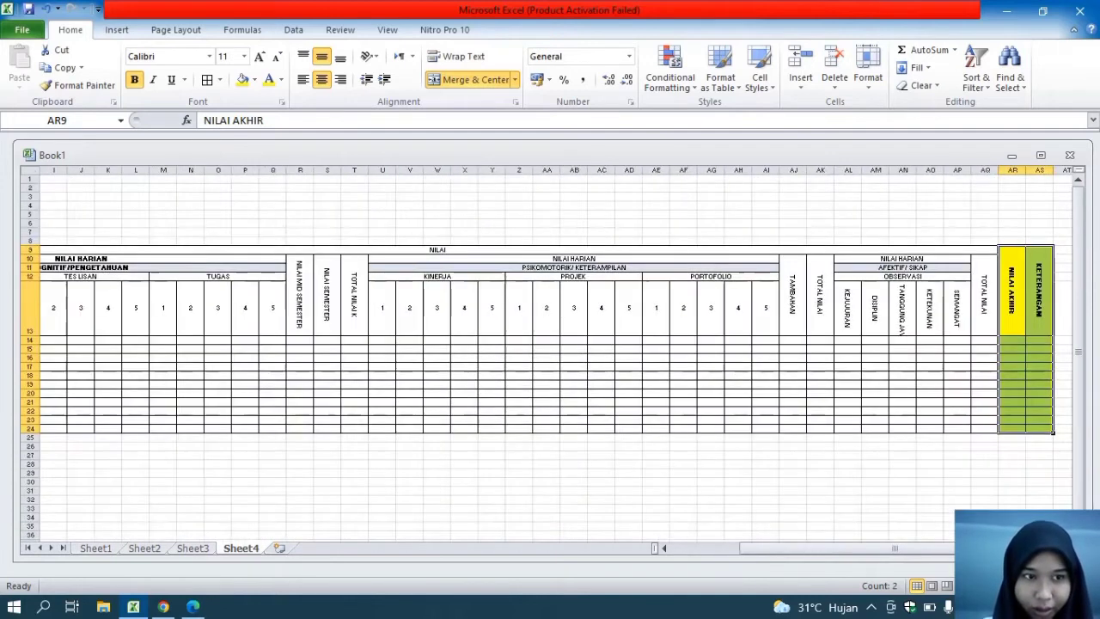
drag(894, 547, 667, 541)
click(297, 324)
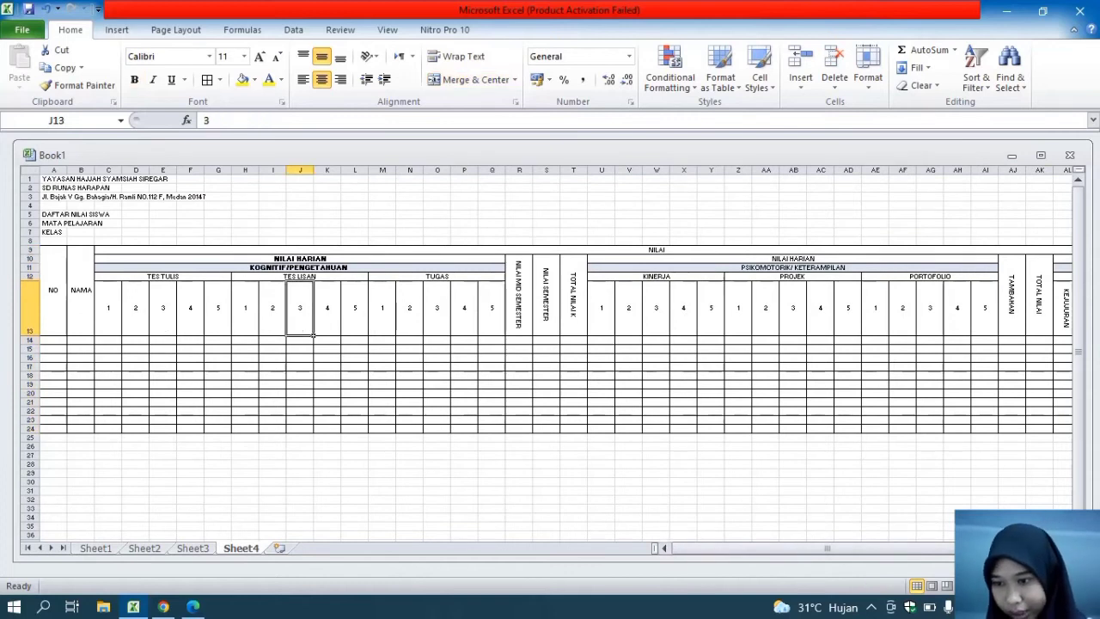
drag(1009, 586, 1017, 586)
drag(1076, 315, 1077, 327)
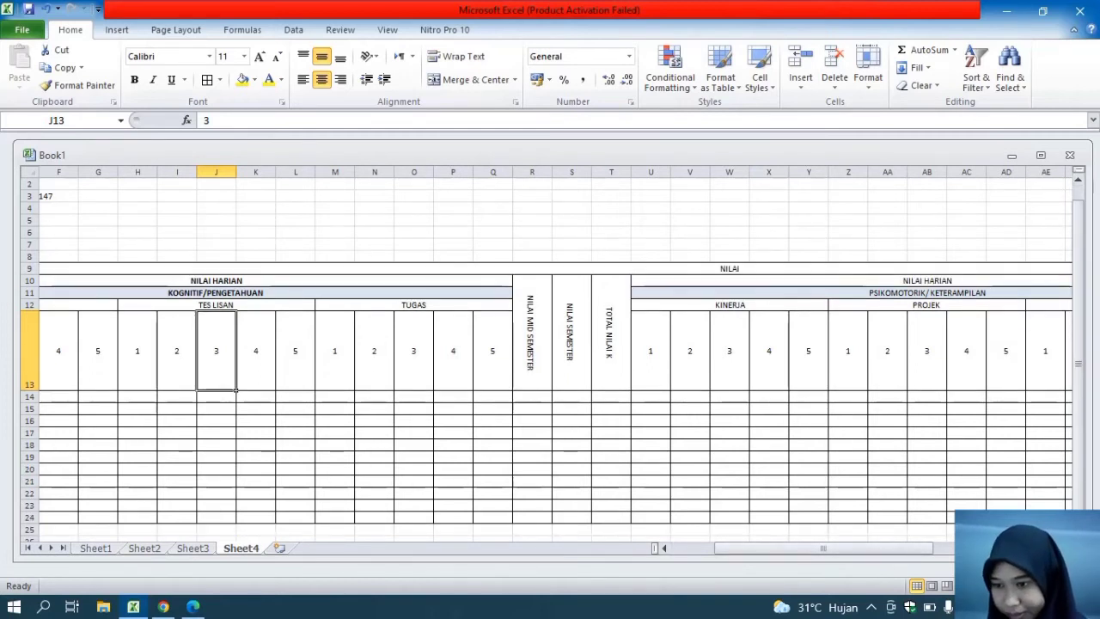
drag(1022, 586, 1034, 586)
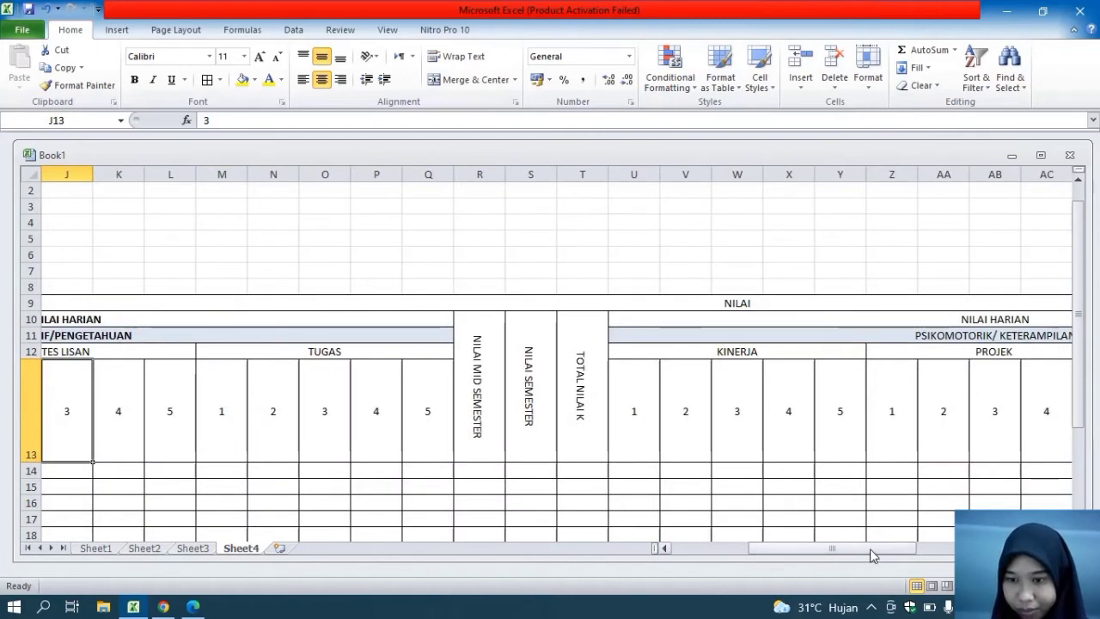
Format the merged NILAI heading in C9 with the Arial Black font at size 12
click(757, 301)
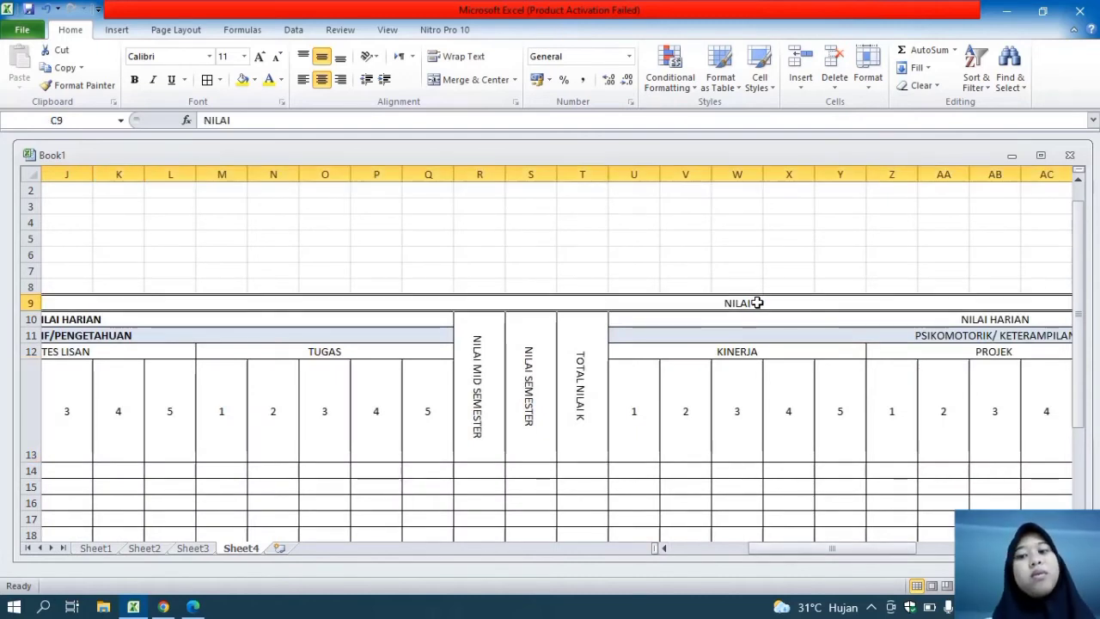
click(209, 55)
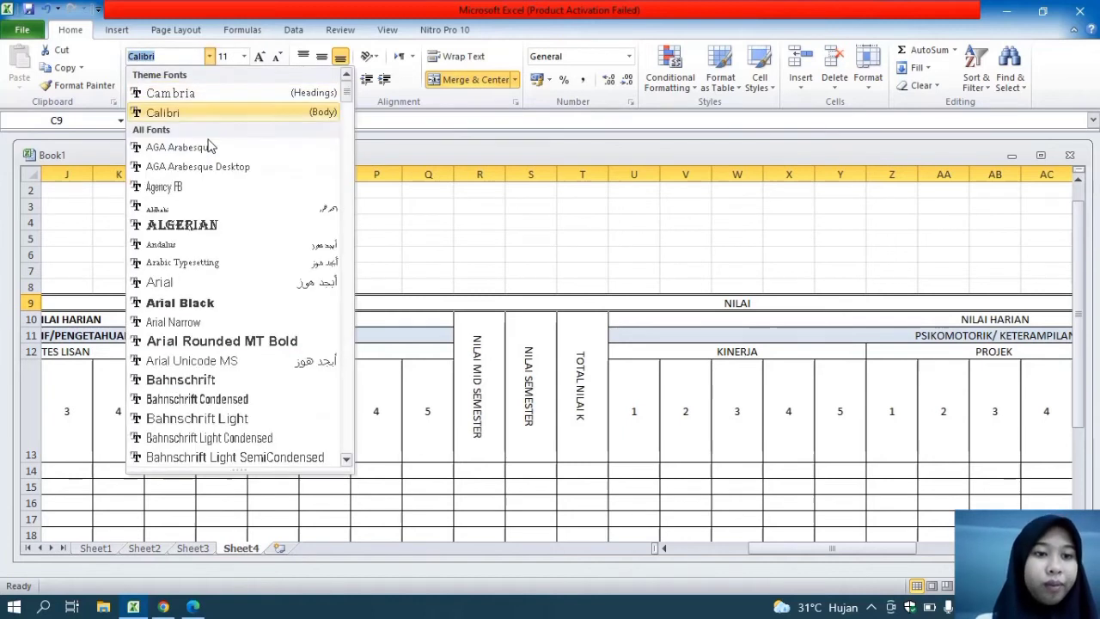
click(205, 302)
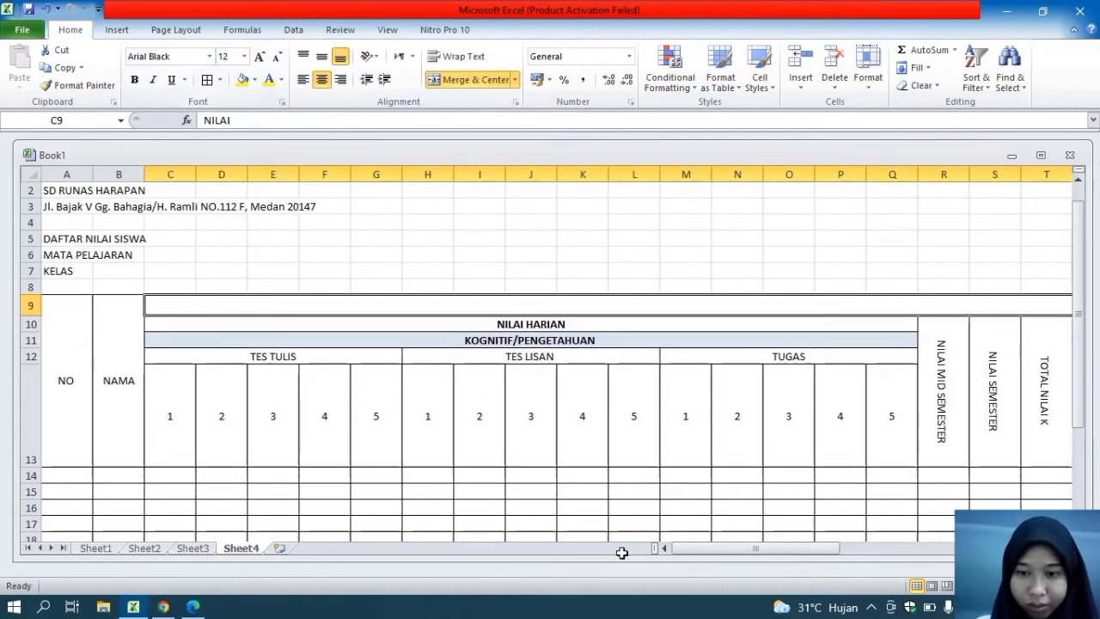
Number the NO column from 1 to 10 in A14:A23 as a filled series and center the numbers vertically and horizontally
drag(713, 551, 653, 554)
drag(1076, 279, 1093, 371)
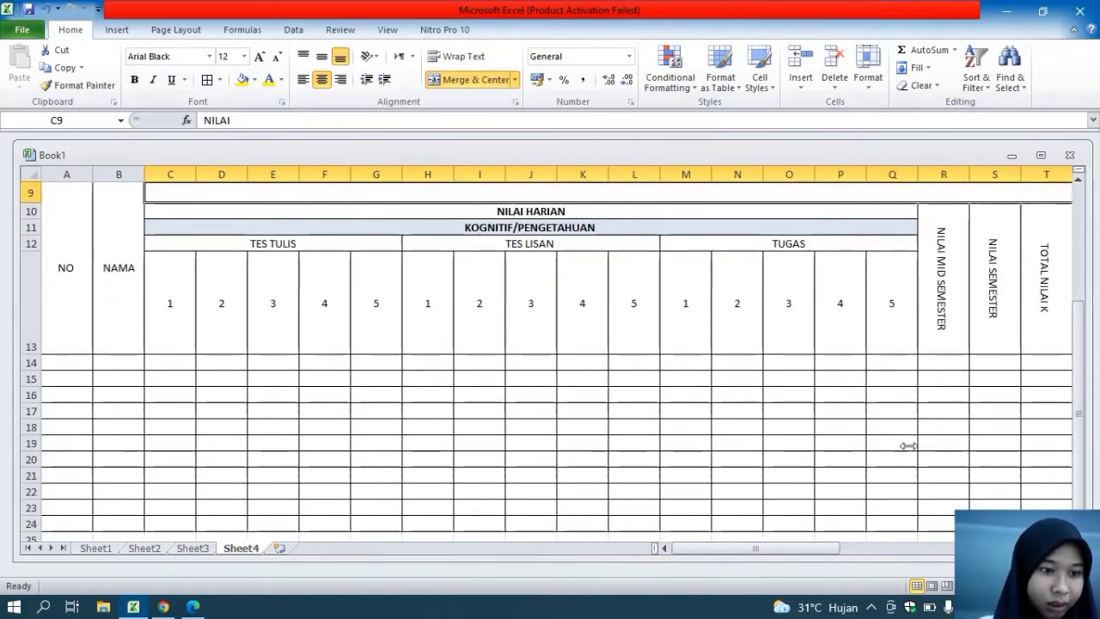
click(79, 363)
text(1)
key(Return)
text(2)
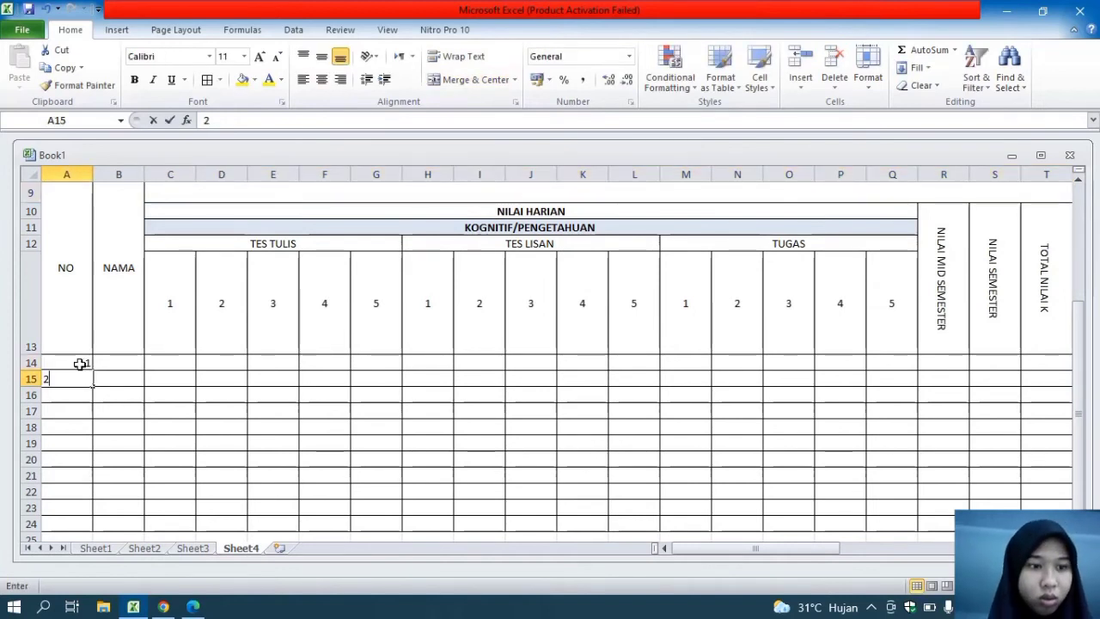
click(79, 363)
drag(79, 364, 82, 378)
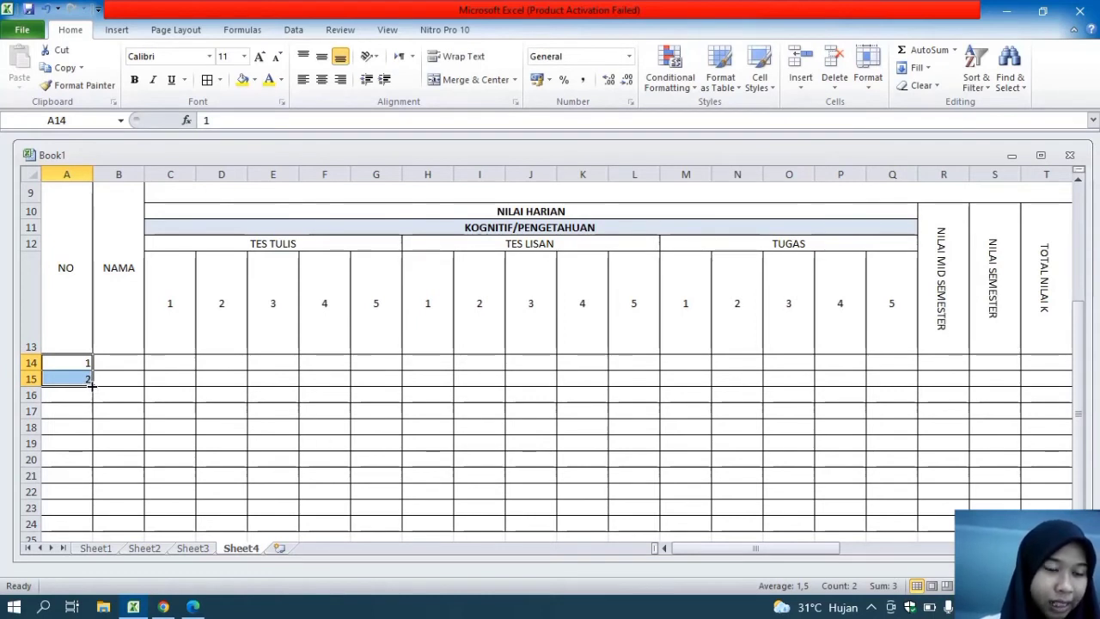
drag(92, 385, 86, 463)
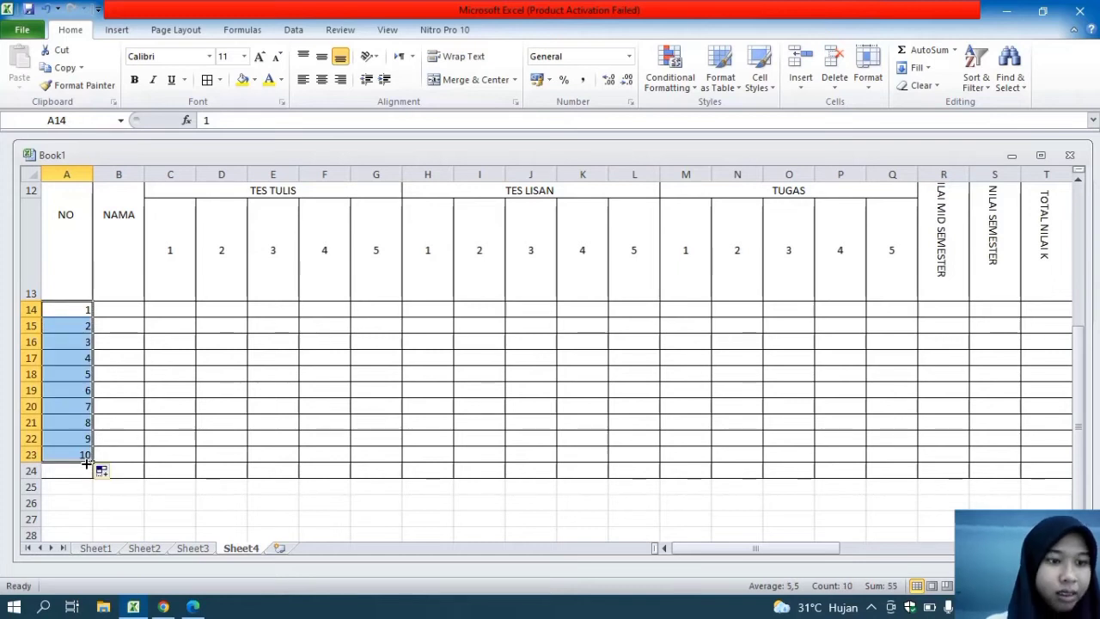
click(320, 54)
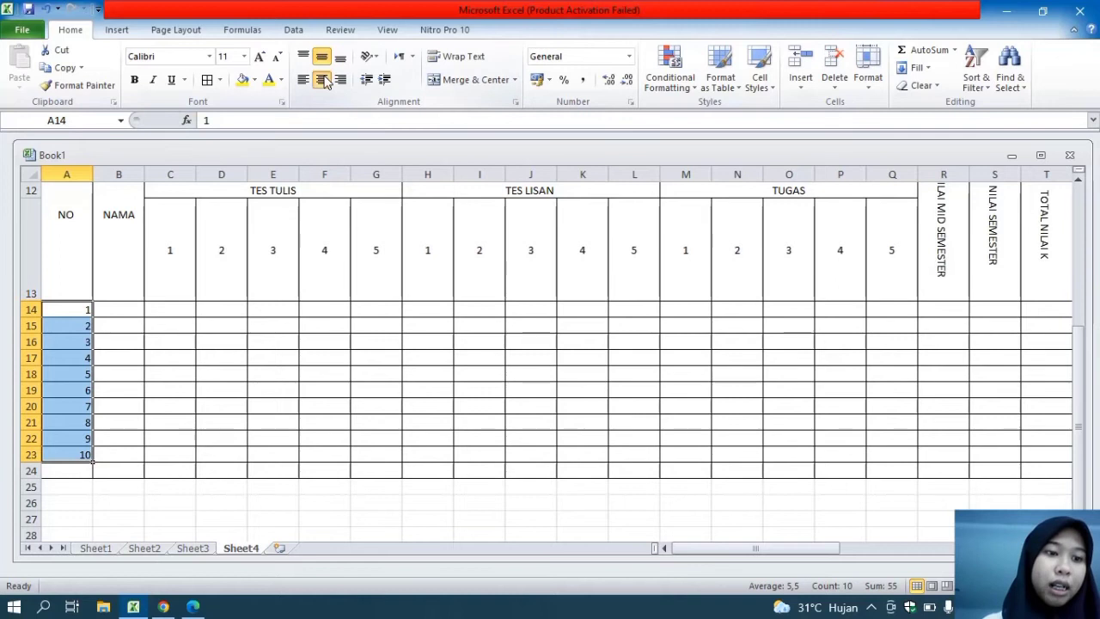
click(323, 79)
Enter the first three students' names in the NAMA column, cells B14:B16, with only the initial letter capitalized
click(131, 314)
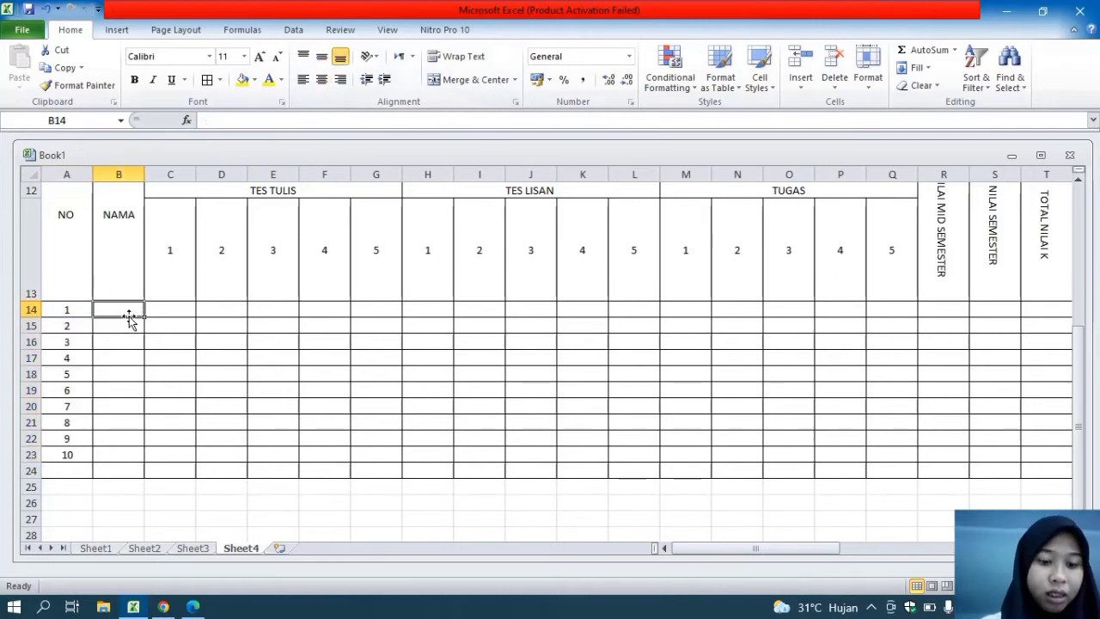
text(SGUA)
key(BackSpace)
key(BackSpace)
key(BackSpace)
key(BackSpace)
text(Shua)
key(Return)
text(GYu)
key(BackSpace)
key(BackSpace)
key(BackSpace)
text(Gyu)
key(Return)
text(Johan)
key(Return)
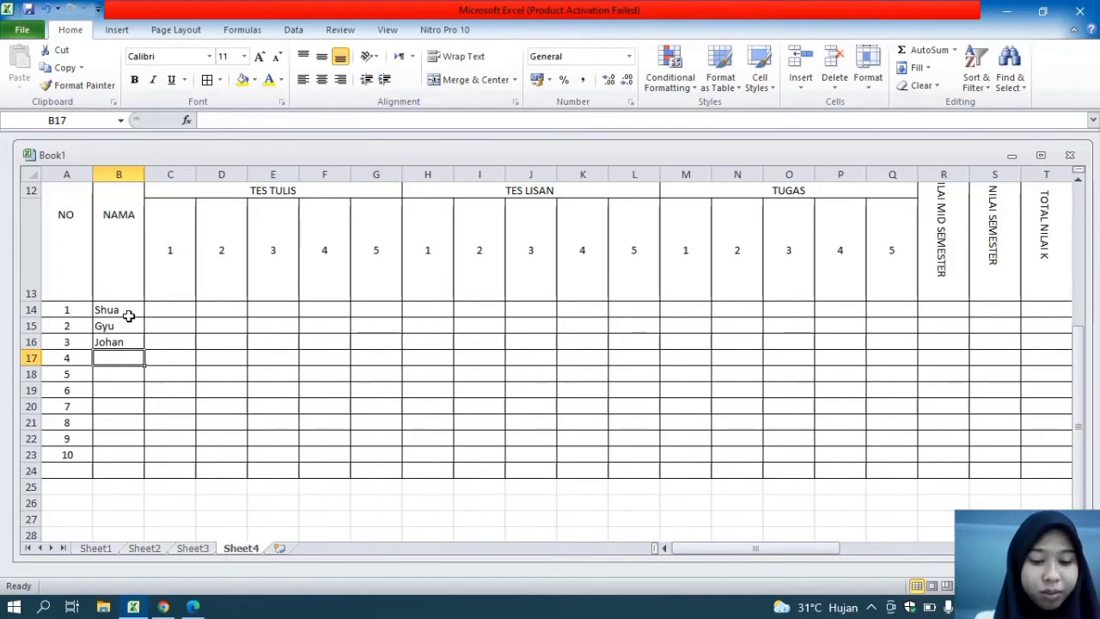
Enter the names of students 4 to 6 in cells B17:B19 of the NAMA column
text(Chey)
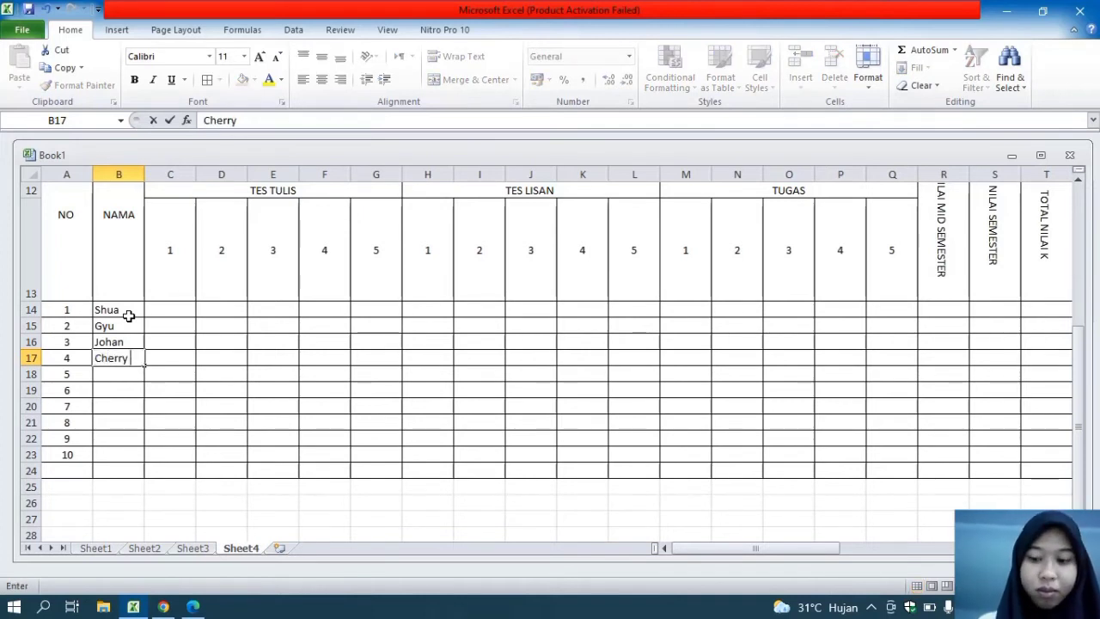
key(Return)
text(hoshi)
key(Return)
key(Up)
key(BackSpace)
text(uji)
key(Return)
text(onu)
key(Return)
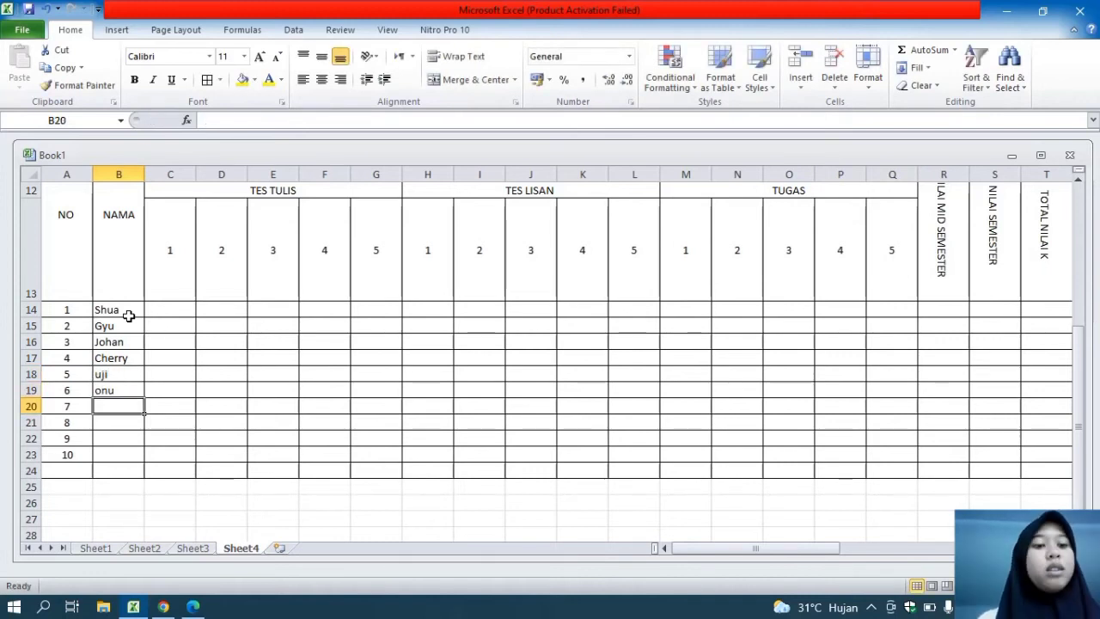
Enter the names of students 7 to 10 in B20:B23 and one additional name in B24
text(jun)
key(Return)
text(hao)
key(Return)
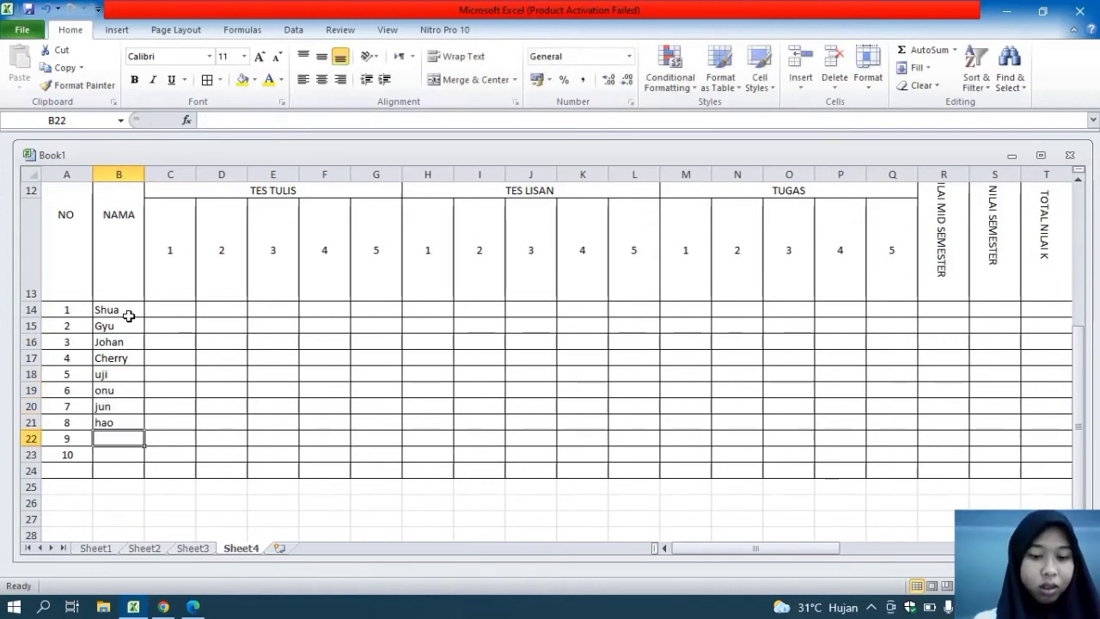
text(deka)
key(Return)
text(chan)
key(Return)
text(boo)
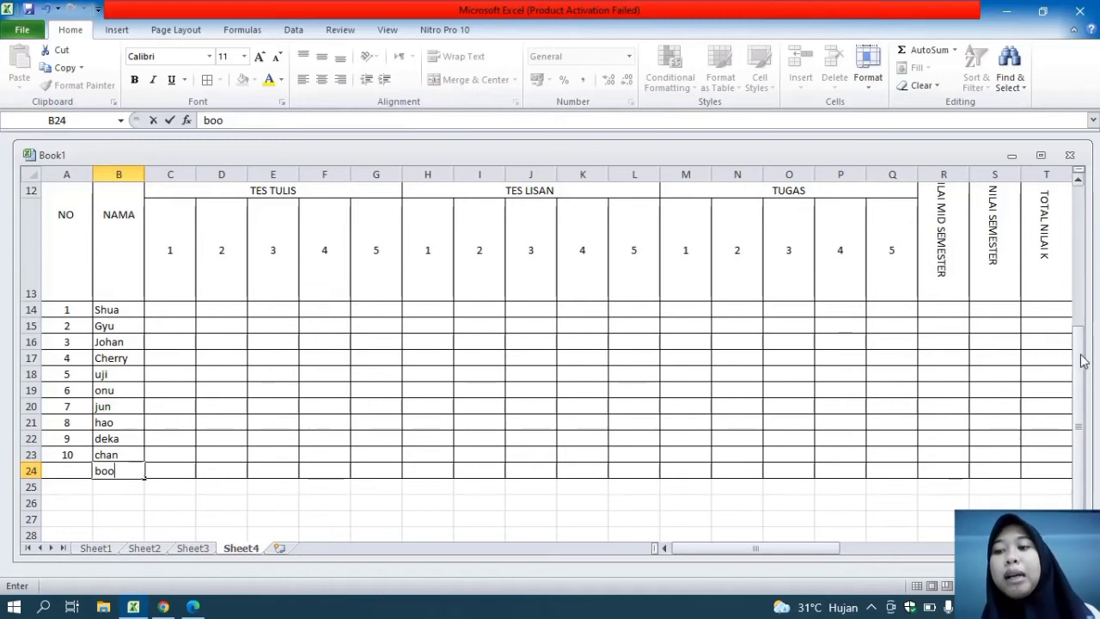
Enter the TES TULIS 3 scores 78, 67, 89, 99, 76, 87, 94, 67, 89 and 56 in E14:E23
drag(1080, 359, 1083, 324)
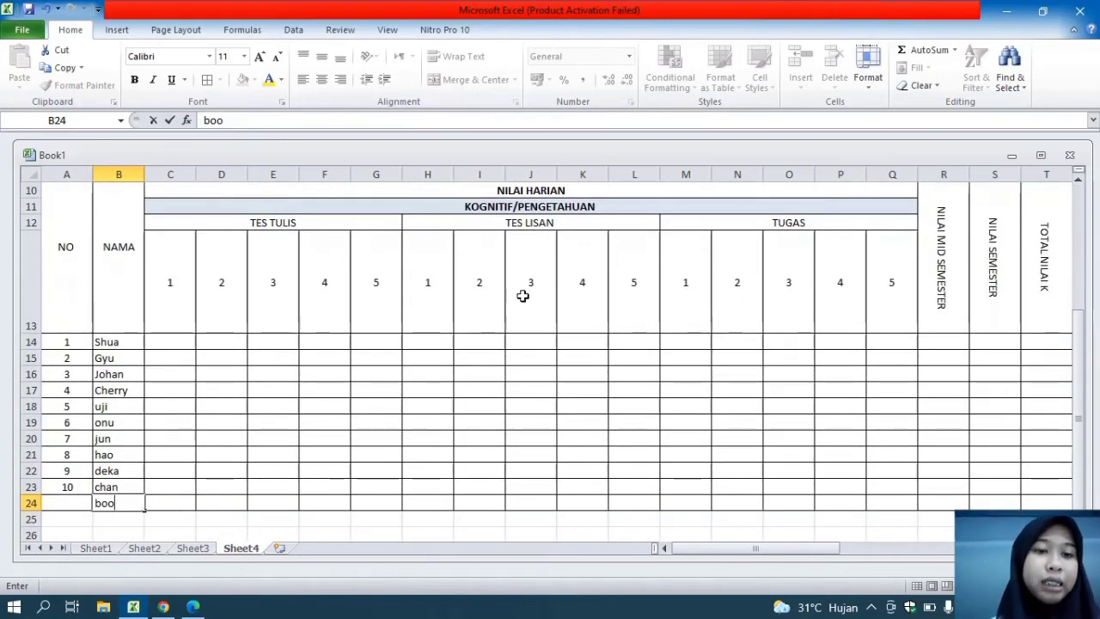
click(260, 341)
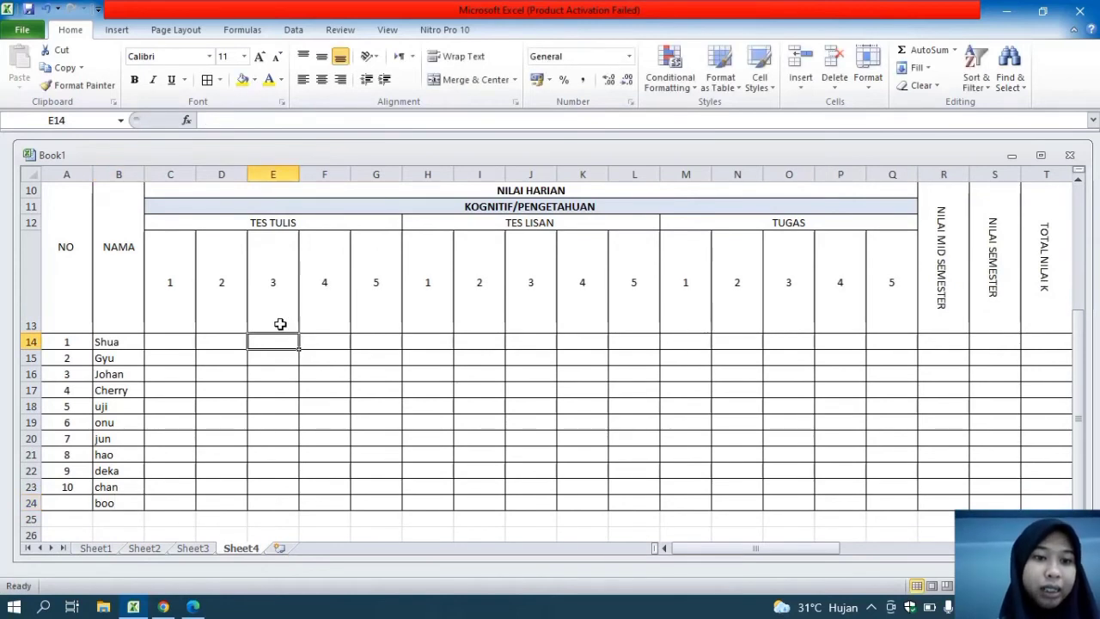
click(219, 343)
click(273, 354)
click(270, 343)
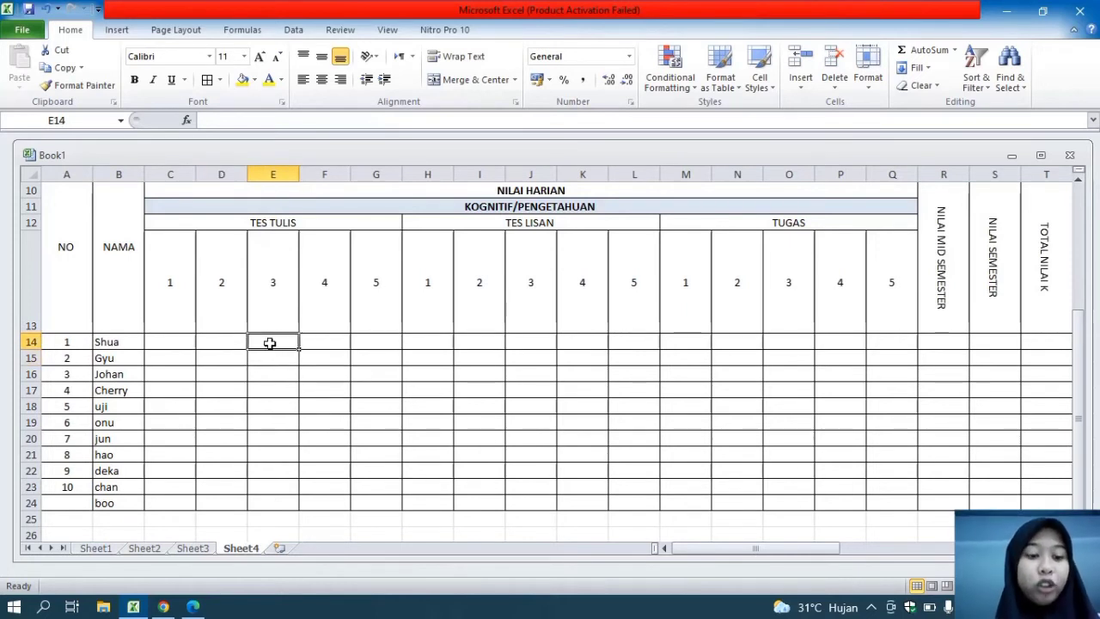
text(78)
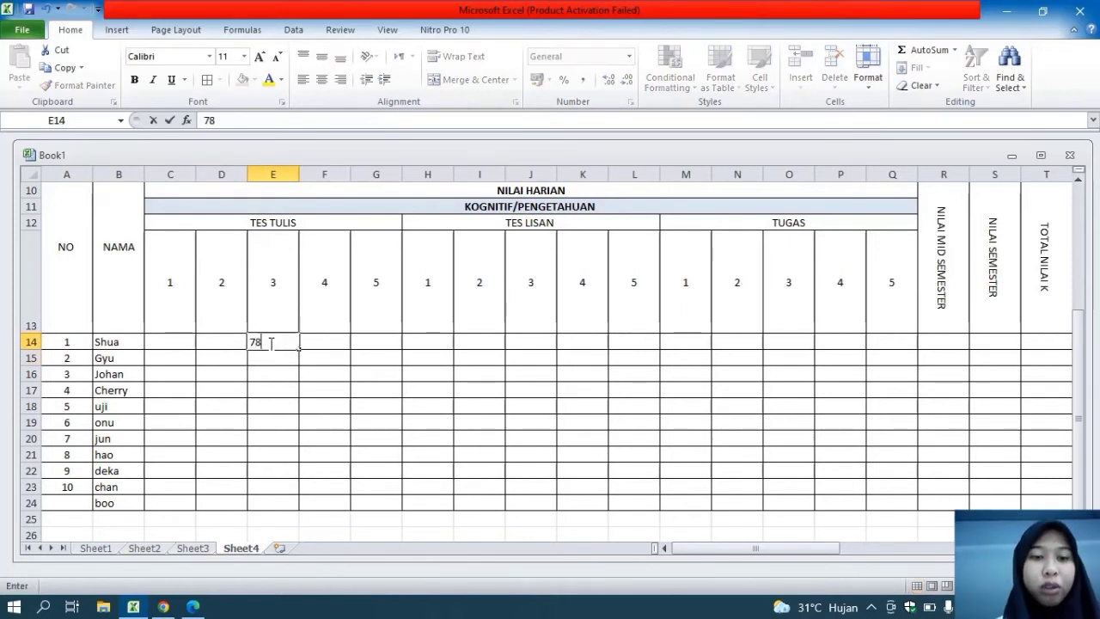
key(Return)
text(67)
key(Return)
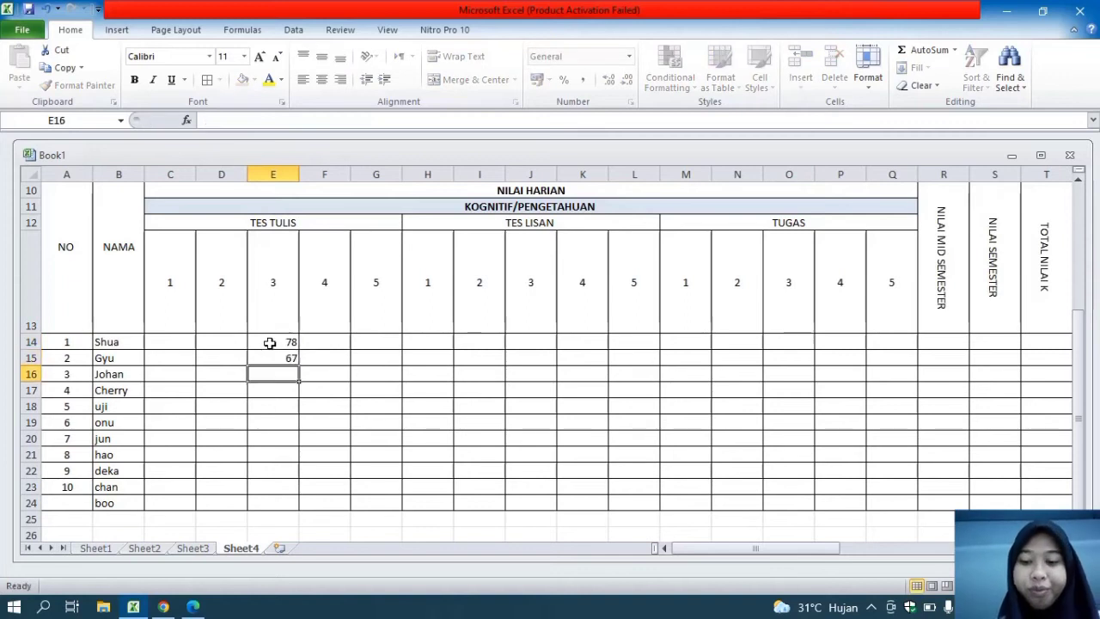
text(89)
key(Return)
text(99)
key(Return)
text(76)
key(Return)
text(87)
key(Return)
text(94)
key(Return)
text(67)
key(Return)
text(89)
key(Return)
text(56)
key(Return)
Delete the extra student name from the unnumbered row in B24
click(108, 502)
key(Delete)
Enter the TES LISAN 1 scores 78, 89, 76, 89, 78, 99, 90, 67, 90 and 67 in H14:H23
click(476, 340)
click(447, 344)
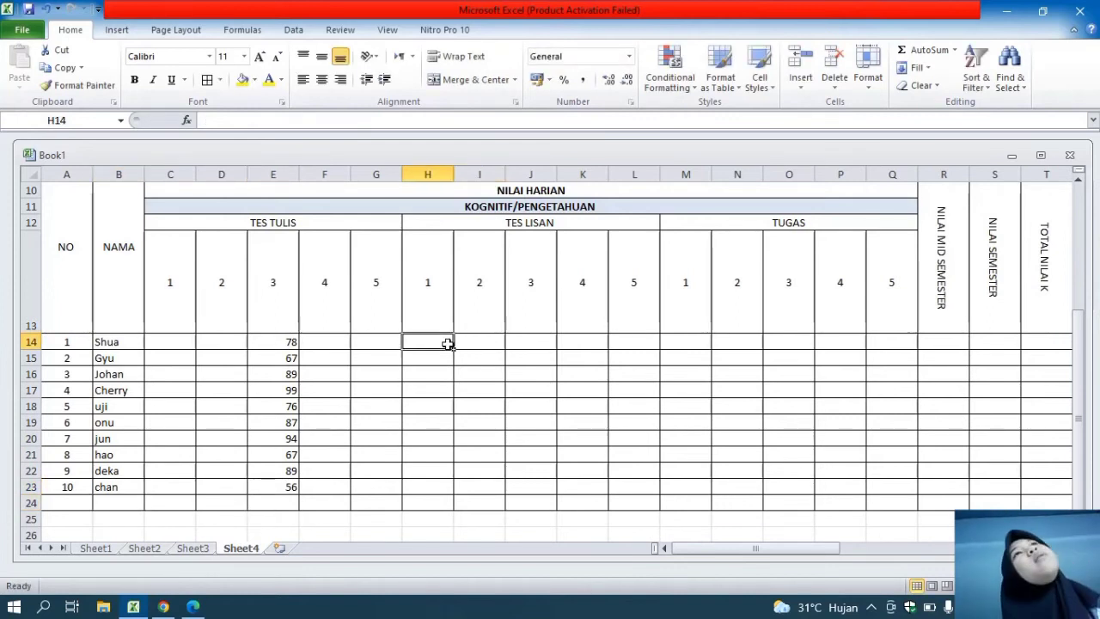
text(78)
key(Return)
text(89)
key(Return)
text(76)
key(Return)
text(89)
key(Return)
text(78)
key(Return)
text(99)
key(Return)
text(9)
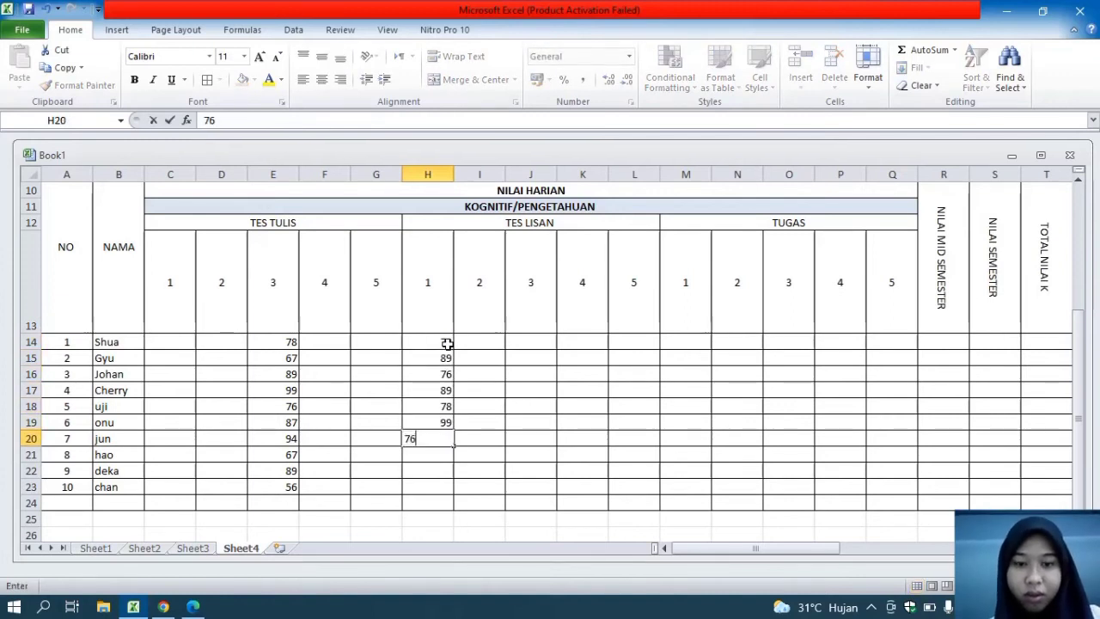
text(0)
key(Return)
text(67)
key(Return)
text(90)
Enter the TUGAS 2 scores 89, 78, 89, 90, 89, 77, 67, 90, 76 and 83 in N14:N23, leaving N24 empty
key(Return)
text(67)
click(731, 339)
text(89)
key(Return)
text(=)
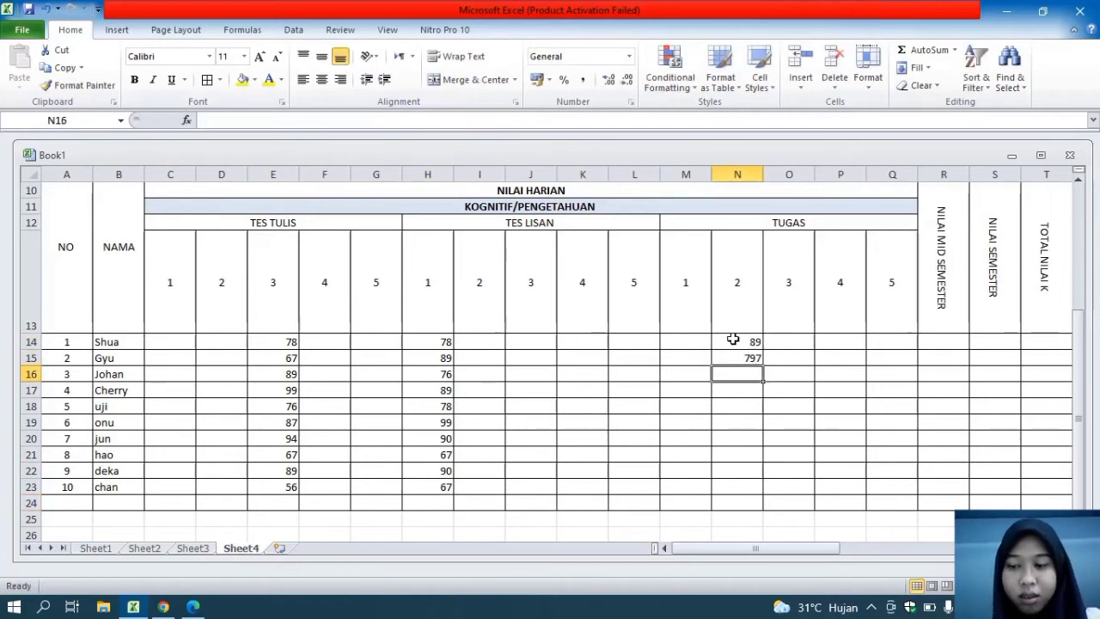
text(78)
key(Return)
text(89)
key(Return)
text(90)
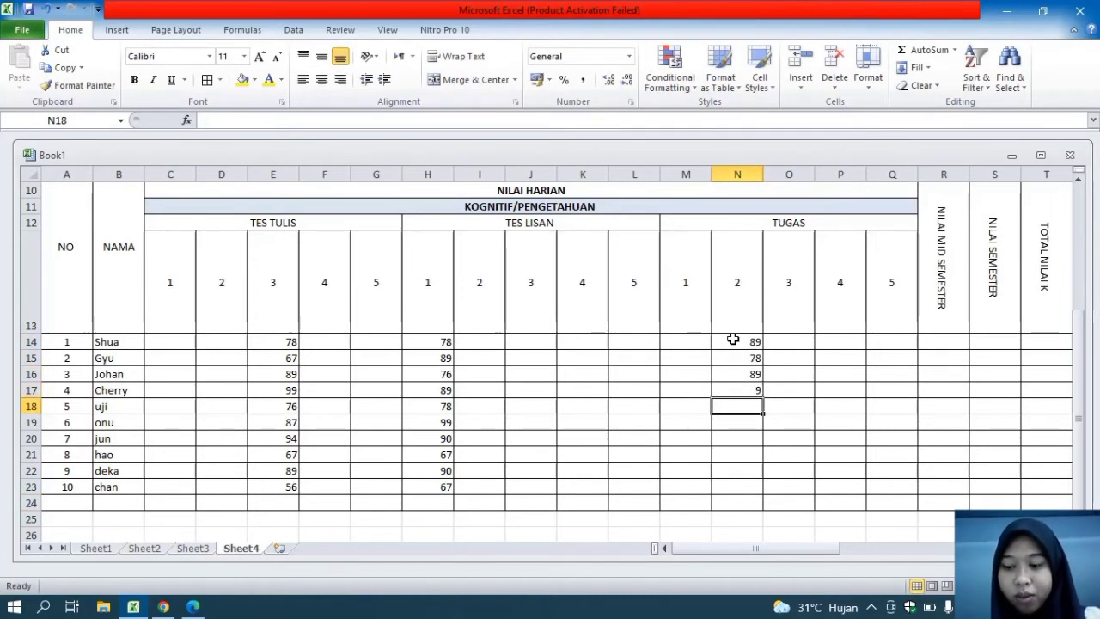
key(Return)
text(89 77 67)
key(Return)
text(90 765)
key(BackSpace)
key(Return)
text(83)
key(Return)
text(=)
key(BackSpace)
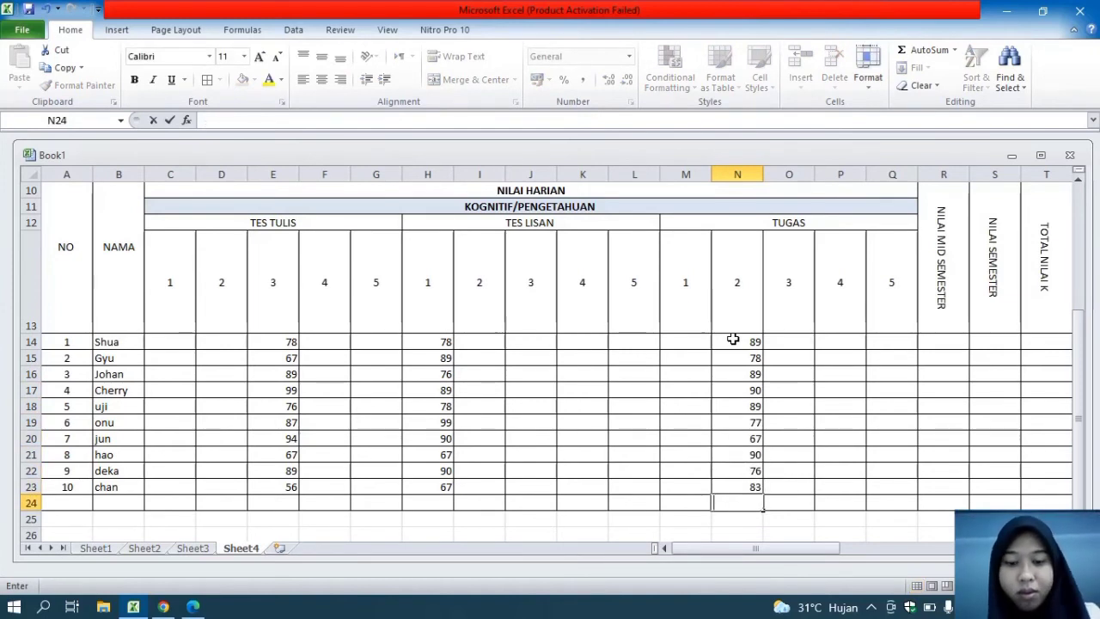
text(81)
Enter the TUGAS 3 scores 89, 87, 98, 78, 97, 96, 76, 98, 78 and 98 in O14:O23
key(Return)
key(Up)
key(BackSpace)
click(807, 341)
text(89)
key(Return)
text(3)
key(Return)
key(Up)
key(BackSpace)
text(87)
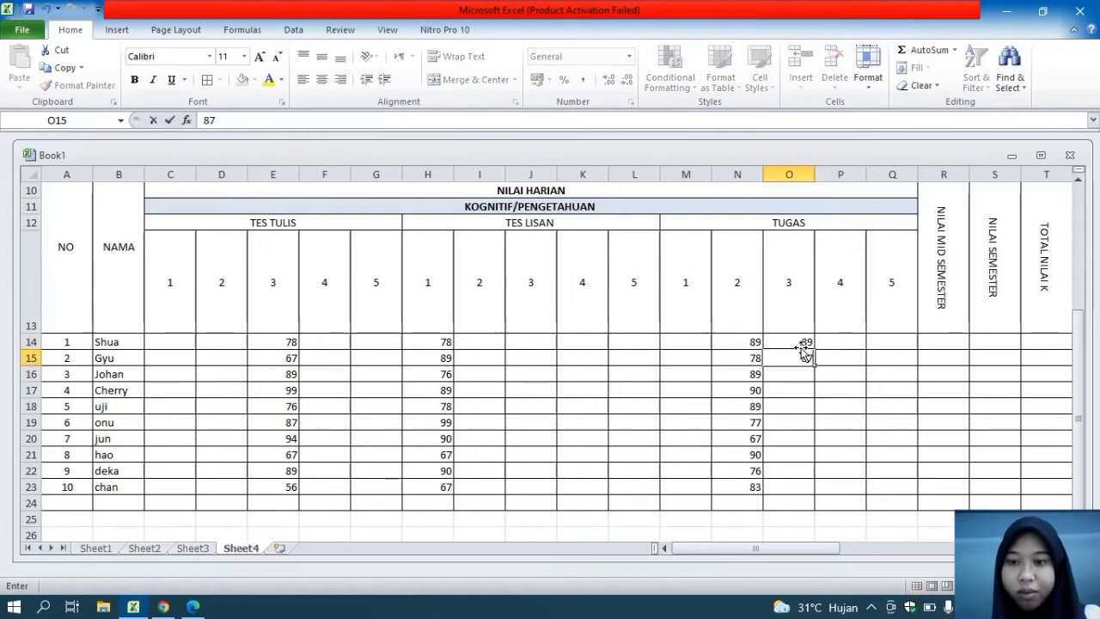
key(Return)
text(98)
key(Return)
text(78)
key(Return)
text(97 96 76)
key(Return)
text(98)
key(Return)
text(78)
key(Return)
text(8)
key(Return)
key(Up)
key(Up)
key(Up)
key(Down)
key(Down)
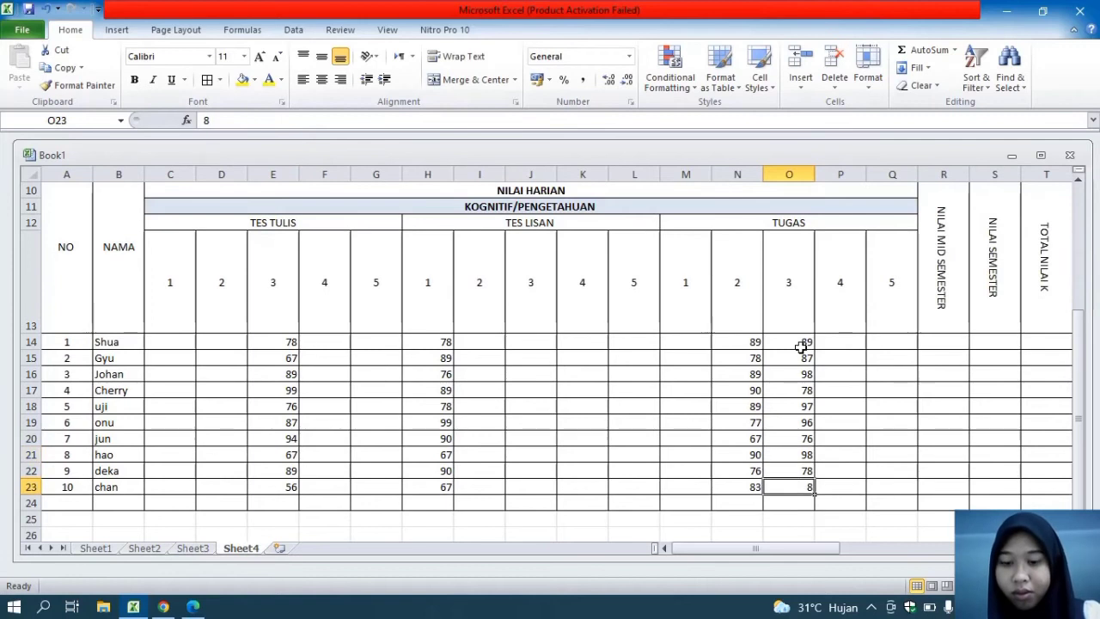
text(98)
click(851, 341)
Enter the NILAI MID SEMESTER scores 89, 80, 89, 87, 90, 78, 78, 98, 96 and 67 in R14:R23
click(933, 341)
text(89)
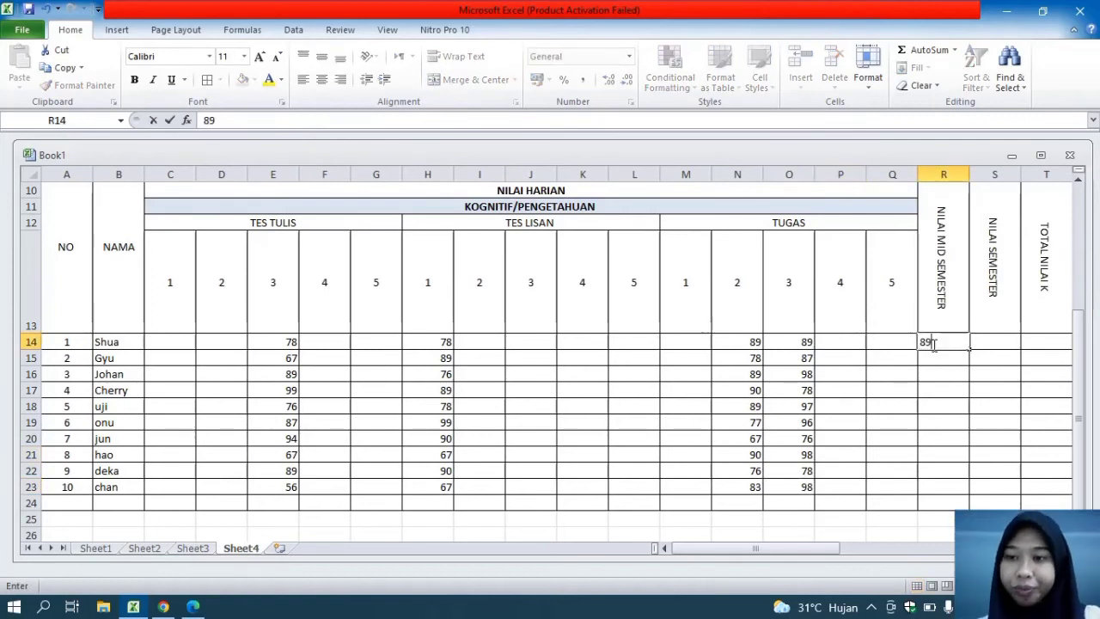
key(Return)
text(80 89 87 9 7)
key(Up)
text(90)
key(Return)
text(78)
key(Return)
text(78)
key(Return)
text(6)
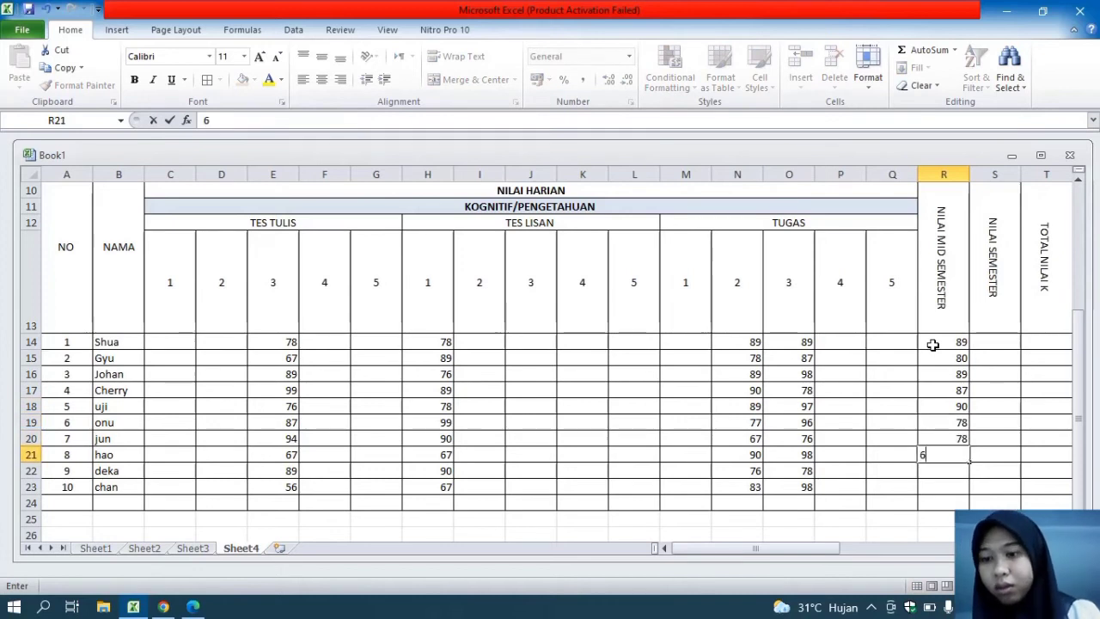
text(98)
key(Return)
text(96)
key(Return)
text(67)
key(Return)
Enter the NILAI SEMESTER scores 98, 87, 90, 88, 78, 90, 89, 87, 80 and 68 in S14:S23
click(1007, 344)
text(88)
key(Return)
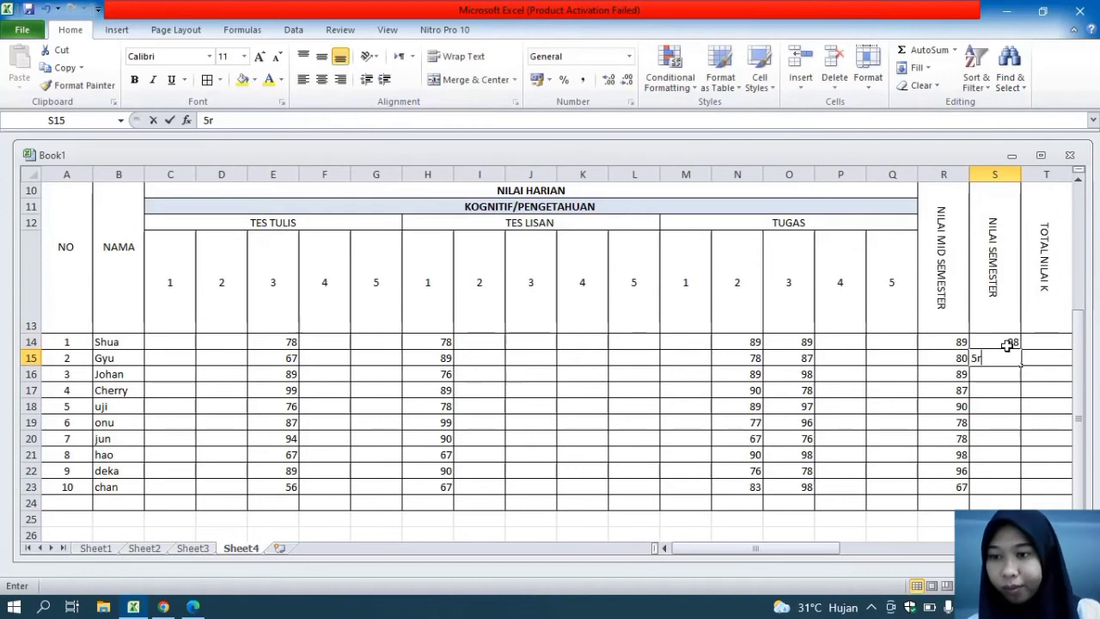
text(5)
text(8)
key(BackSpace)
key(BackSpace)
text(87)
key(Return)
text(90)
key(Return)
text(88)
key(Return)
text(78)
key(Return)
text(90)
key(Return)
text(89)
key(Return)
text(87 80 68)
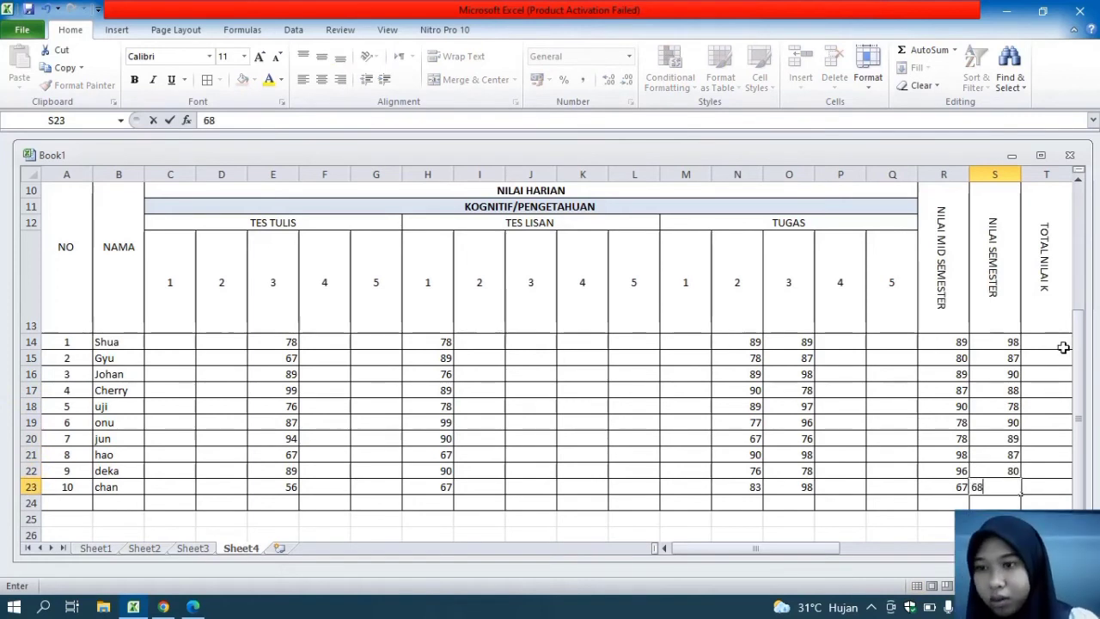
click(1063, 347)
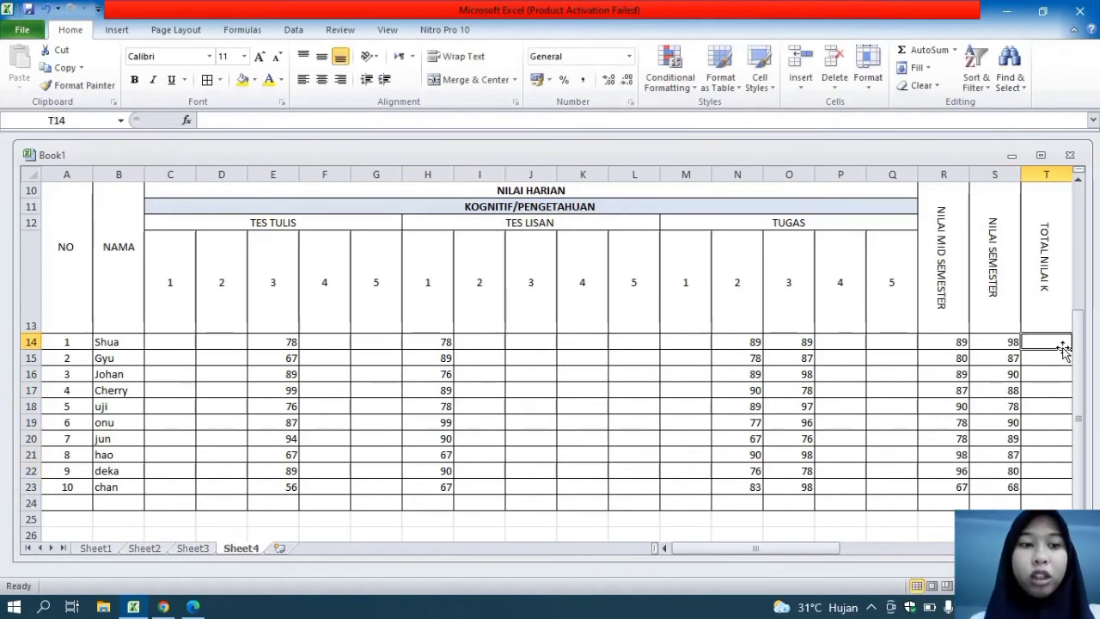
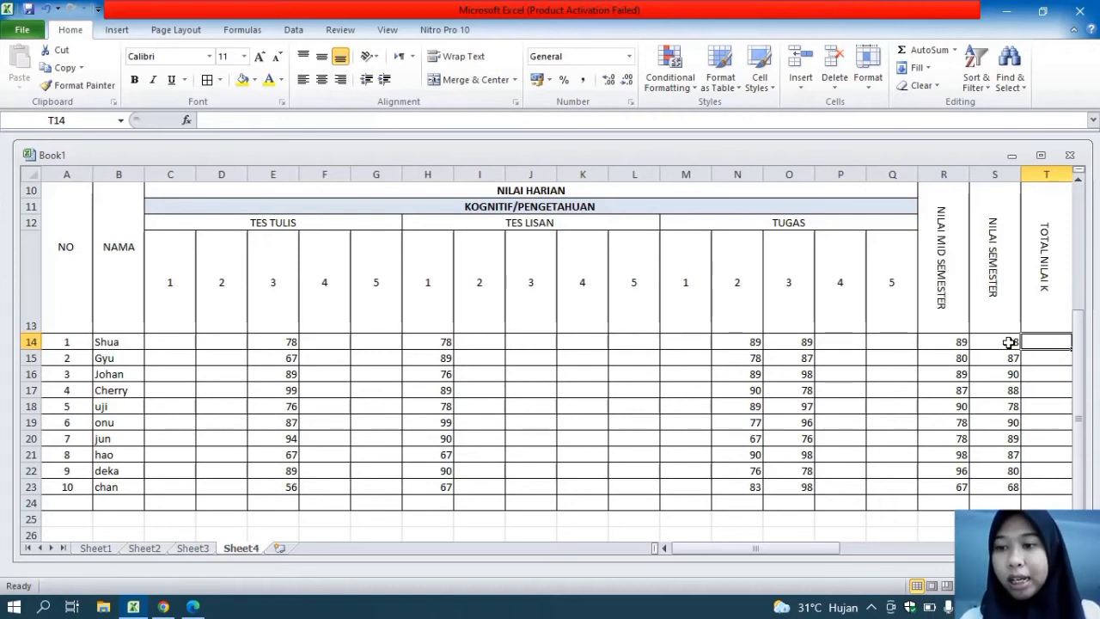
Enter a SUM formula in T14 adding the scores in E14, H14, N14 and O14
text(=sum)
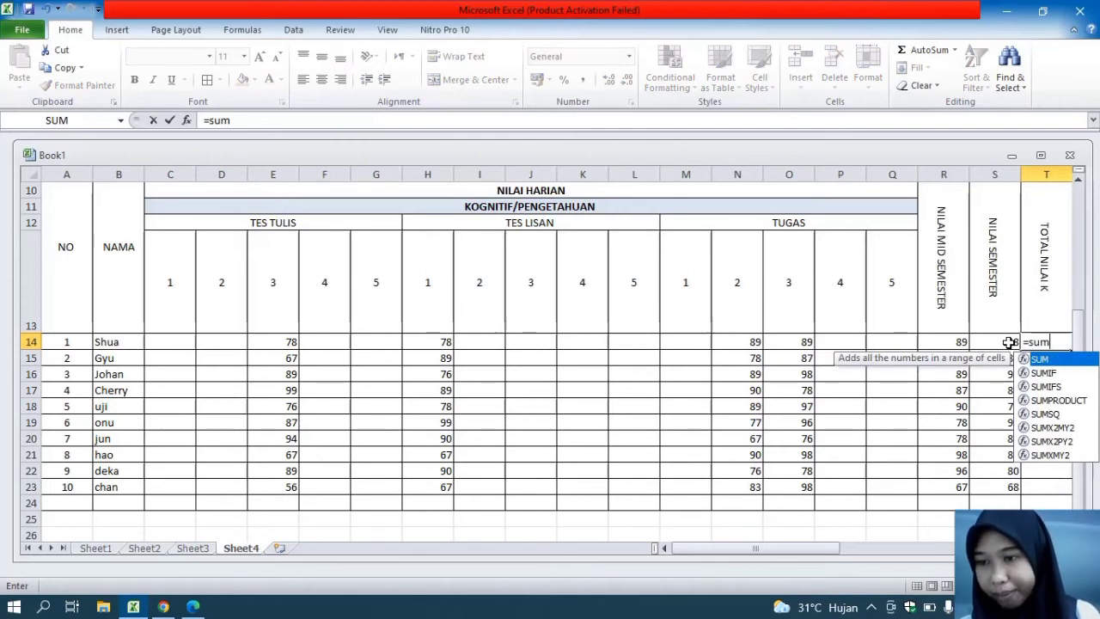
double_click(1050, 363)
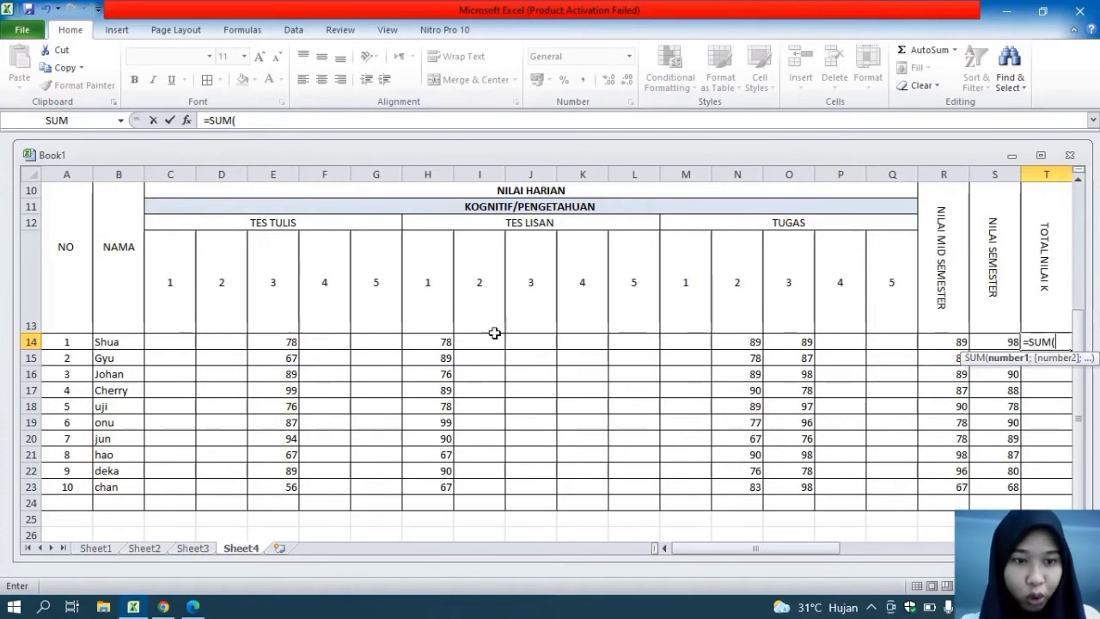
click(278, 346)
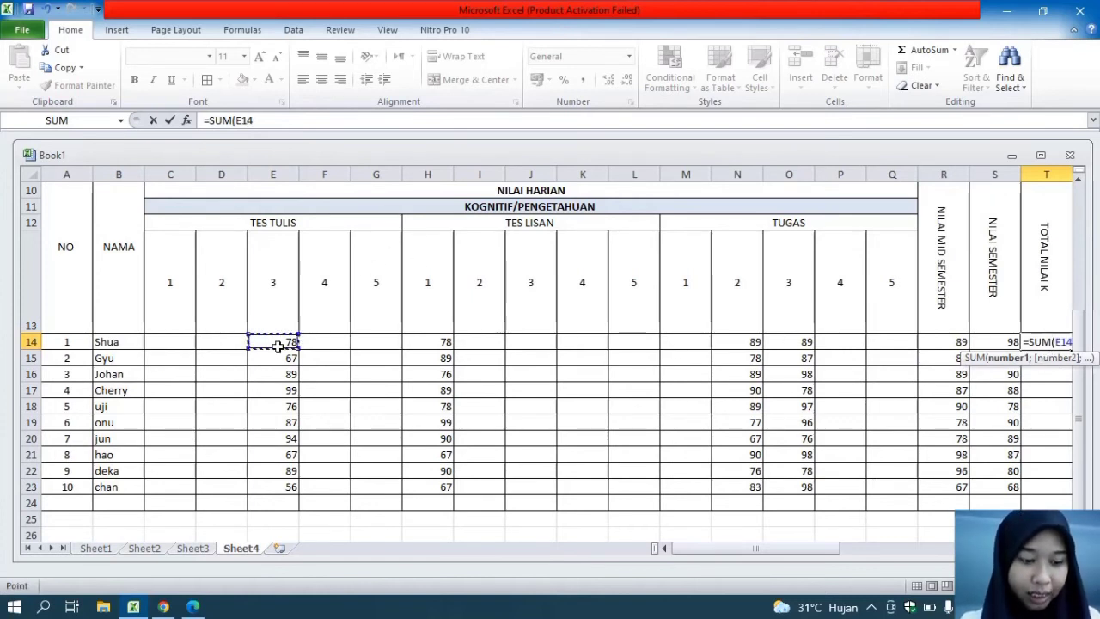
ctrl+click(444, 344)
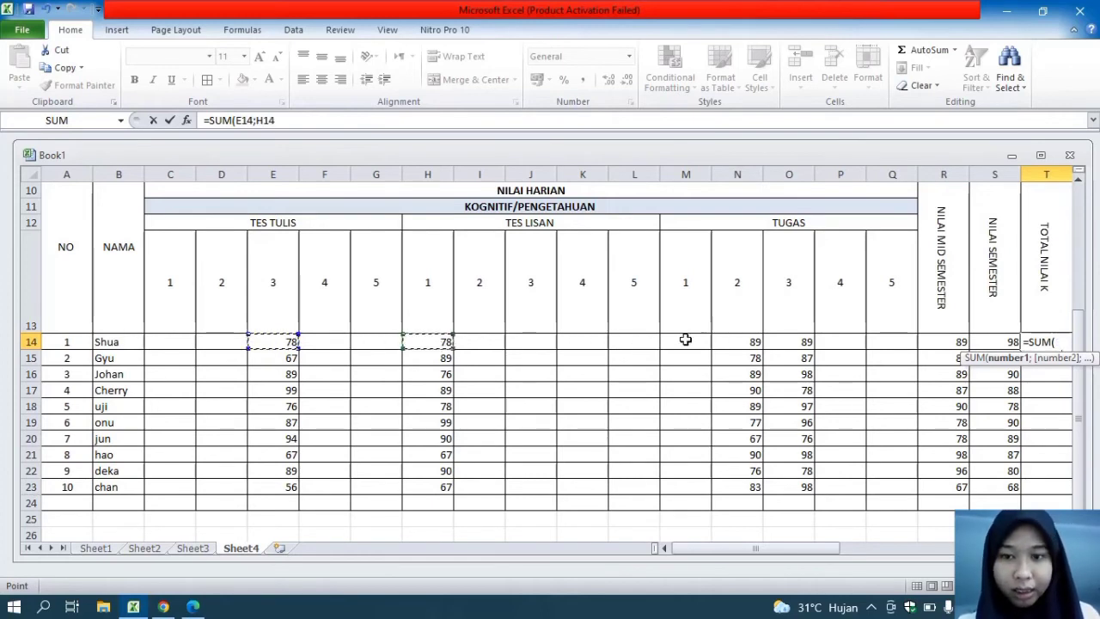
ctrl+click(746, 340)
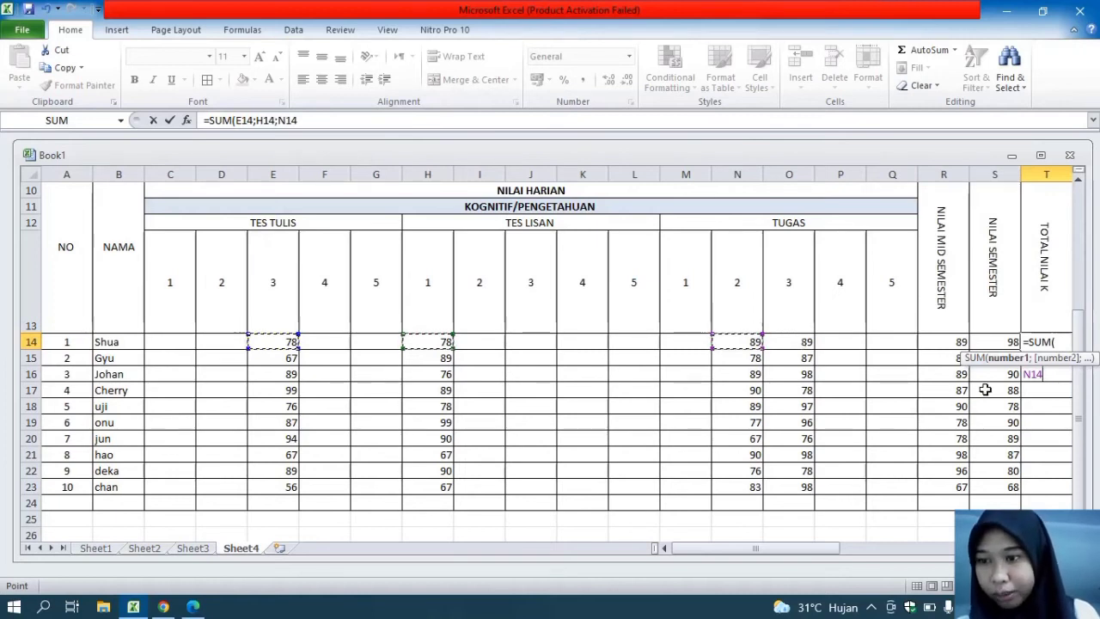
ctrl+click(808, 343)
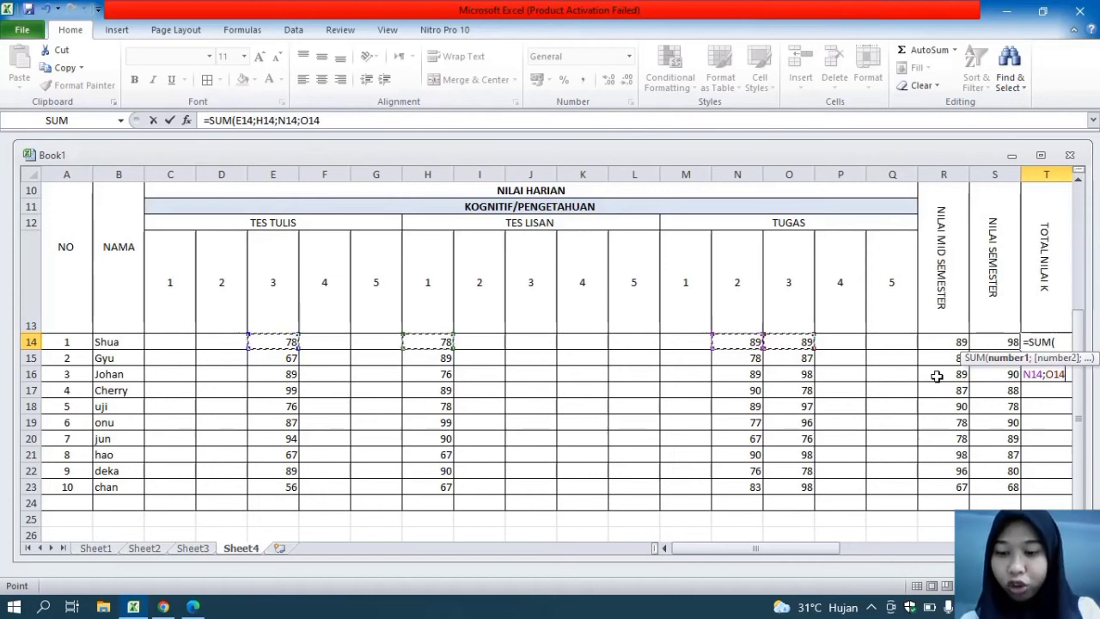
text())
key(Return)
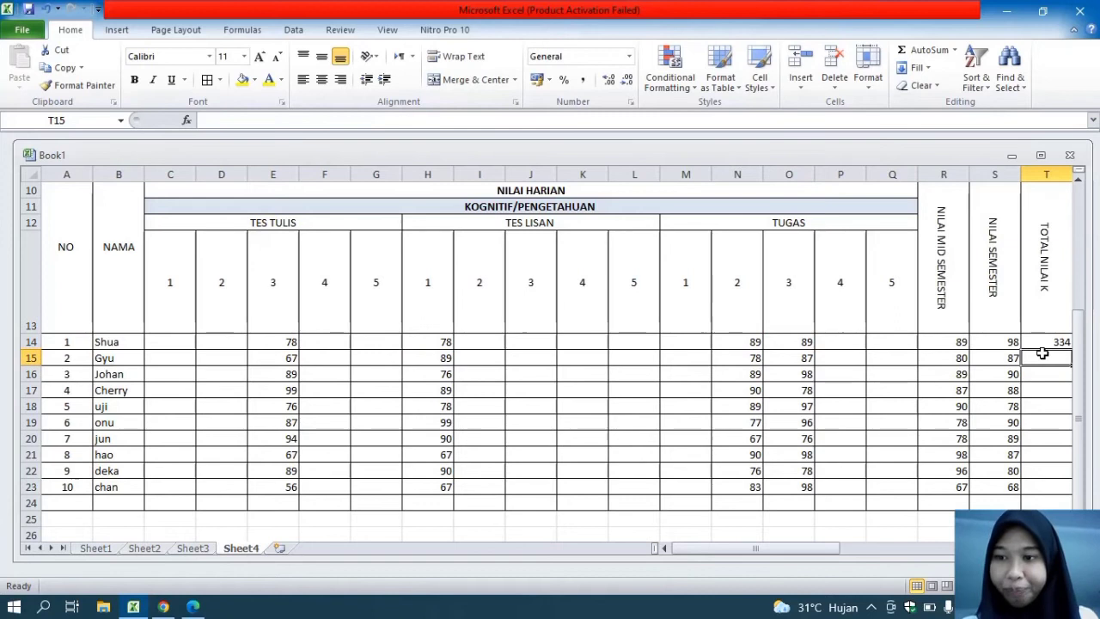
Total the second student's scores in T15 with a SUM of E15, H15, N15, O15, R15 and S15
click(110, 361)
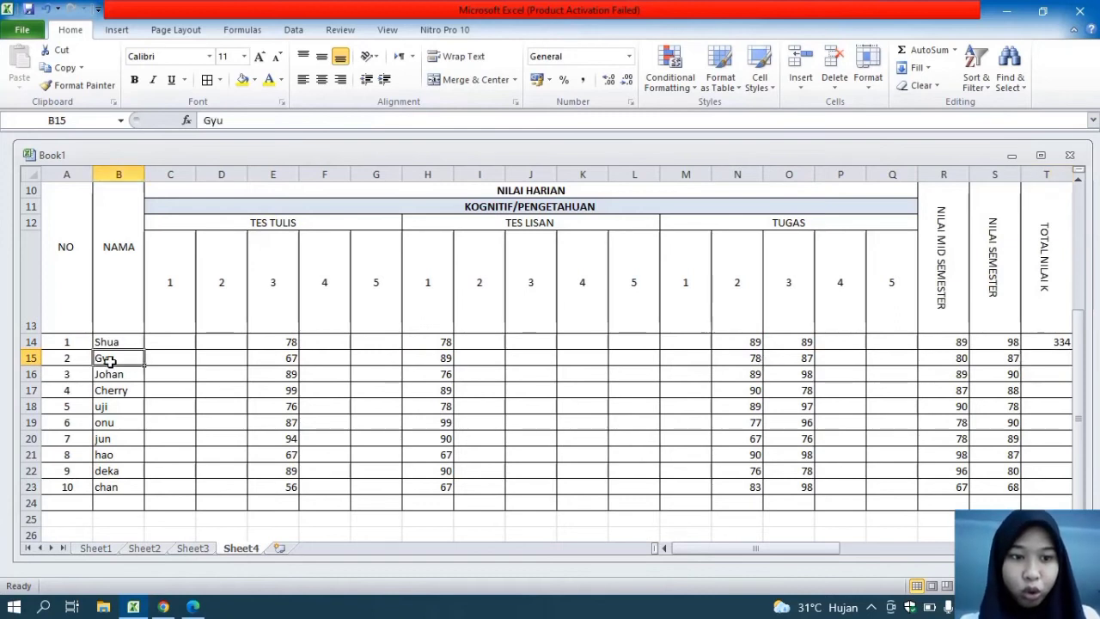
click(292, 362)
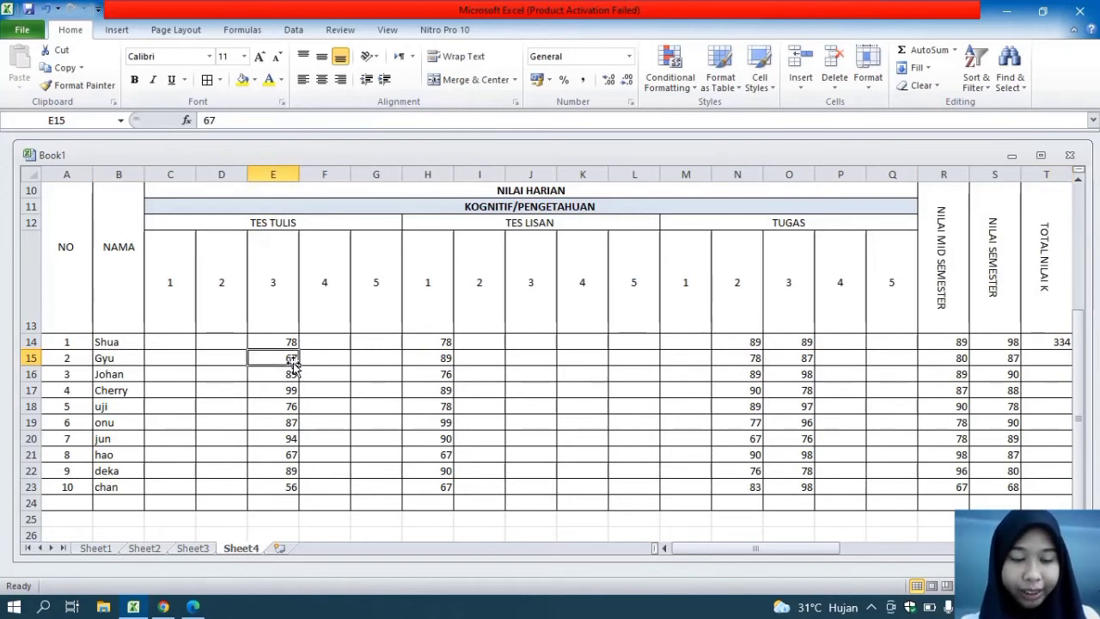
ctrl+click(441, 361)
click(1044, 361)
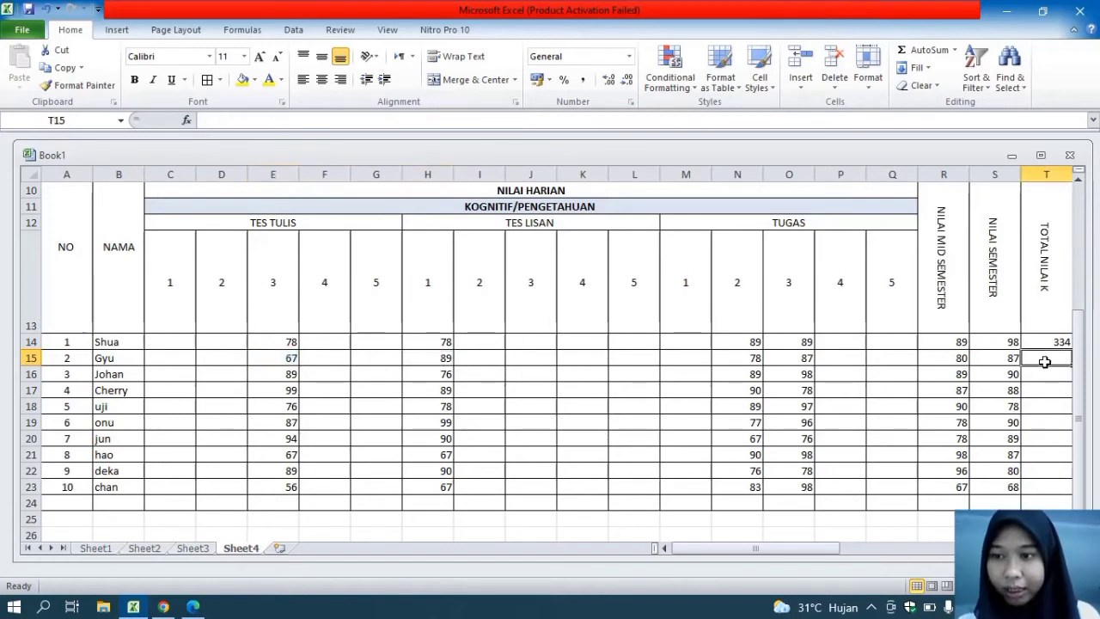
text(=sum)
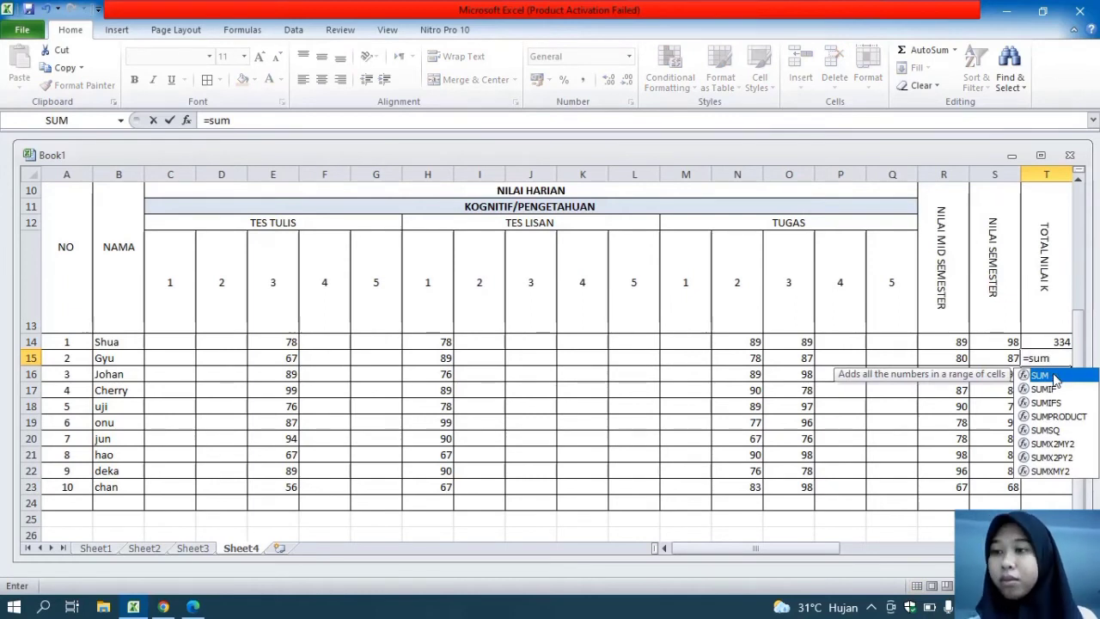
double_click(1055, 379)
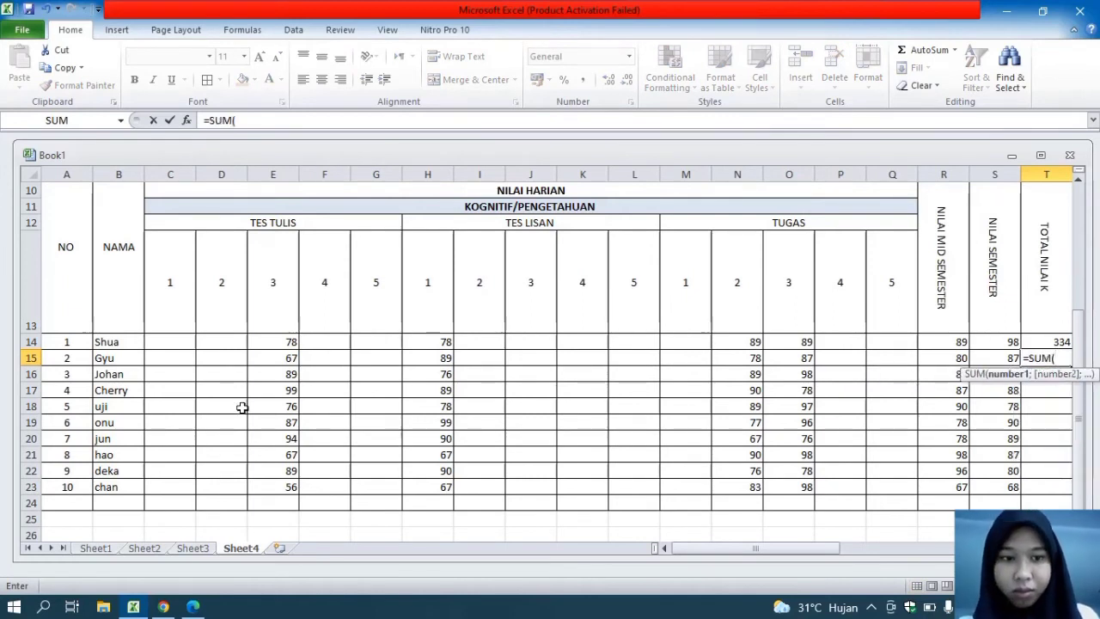
click(286, 358)
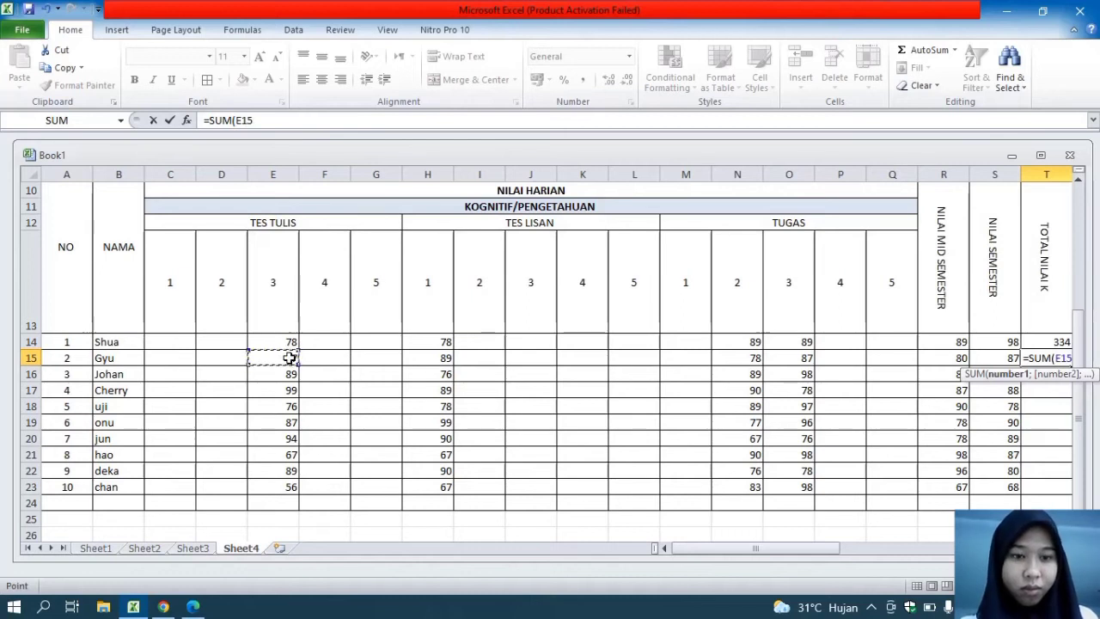
text(;)
click(430, 358)
text(;)
click(733, 359)
text(;)
click(804, 356)
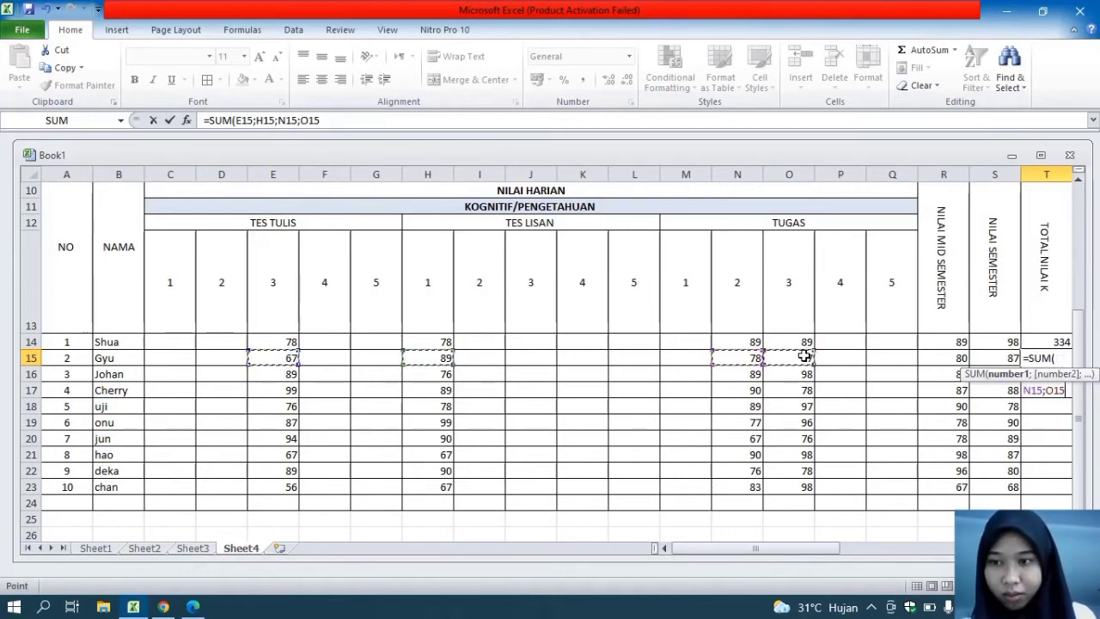
text(;)
click(952, 359)
text(;)
click(984, 361)
key(Return)
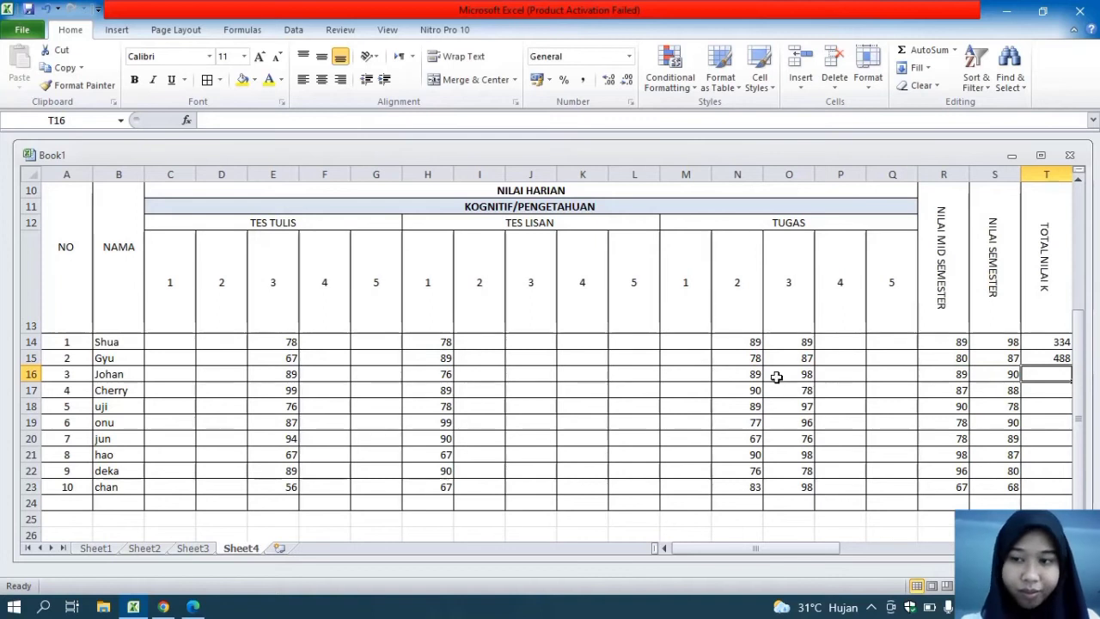
Total the third student's scores in T16 with a SUM of E16, H16, N16, O16, R16 and S16
text(=sum)
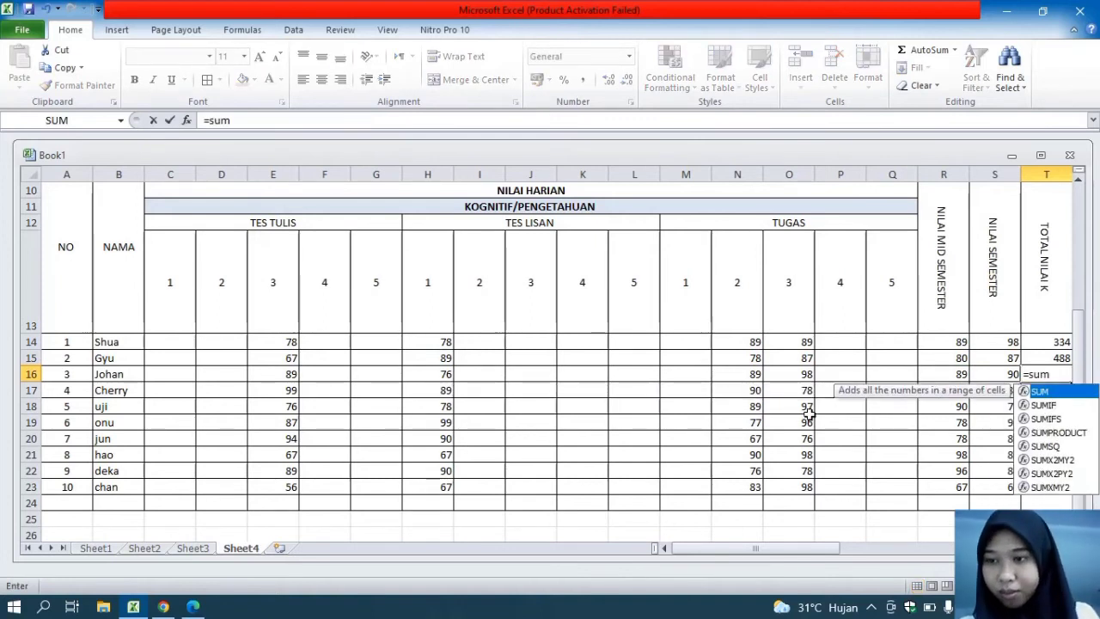
double_click(1068, 395)
click(283, 390)
click(283, 375)
ctrl+click(443, 375)
ctrl+click(743, 376)
ctrl+click(788, 373)
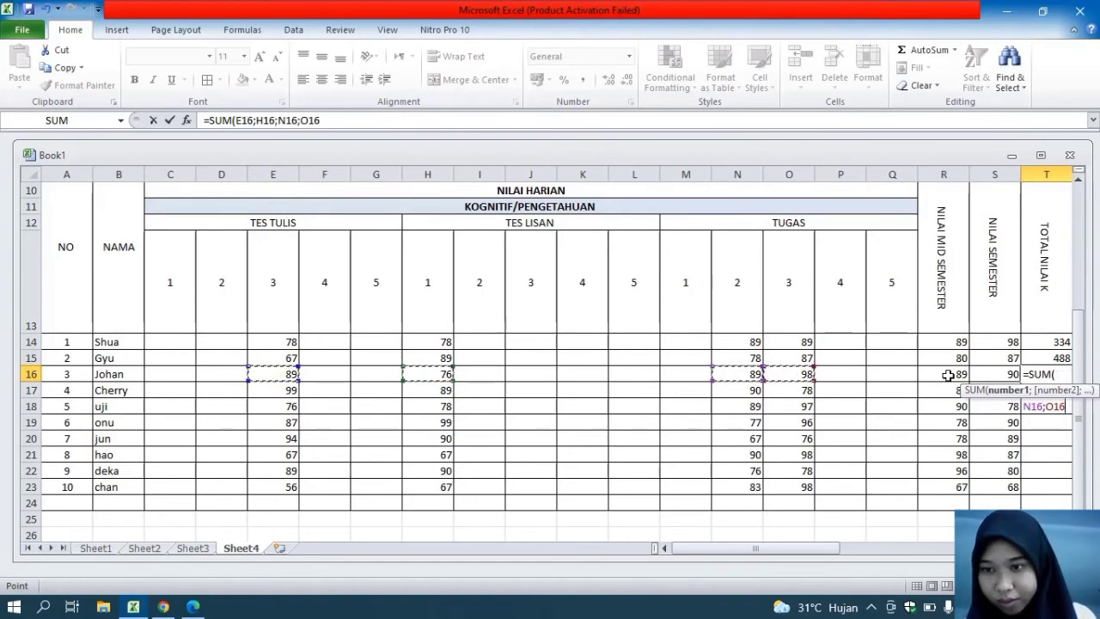
ctrl+click(945, 374)
ctrl+click(997, 374)
key(Return)
Total the fourth student's scores in T17 with a SUM of E17, H17, N17, O17, R17 and S17
text(=sum)
key(BackSpace)
key(BackSpace)
text(um)
key(Tab)
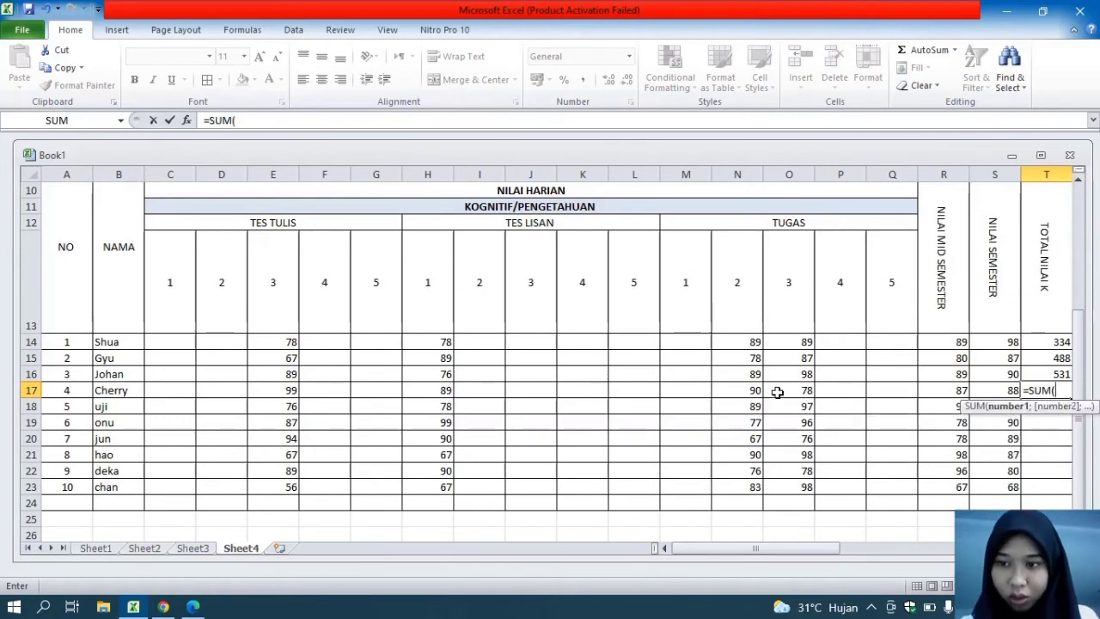
click(285, 388)
ctrl+click(442, 391)
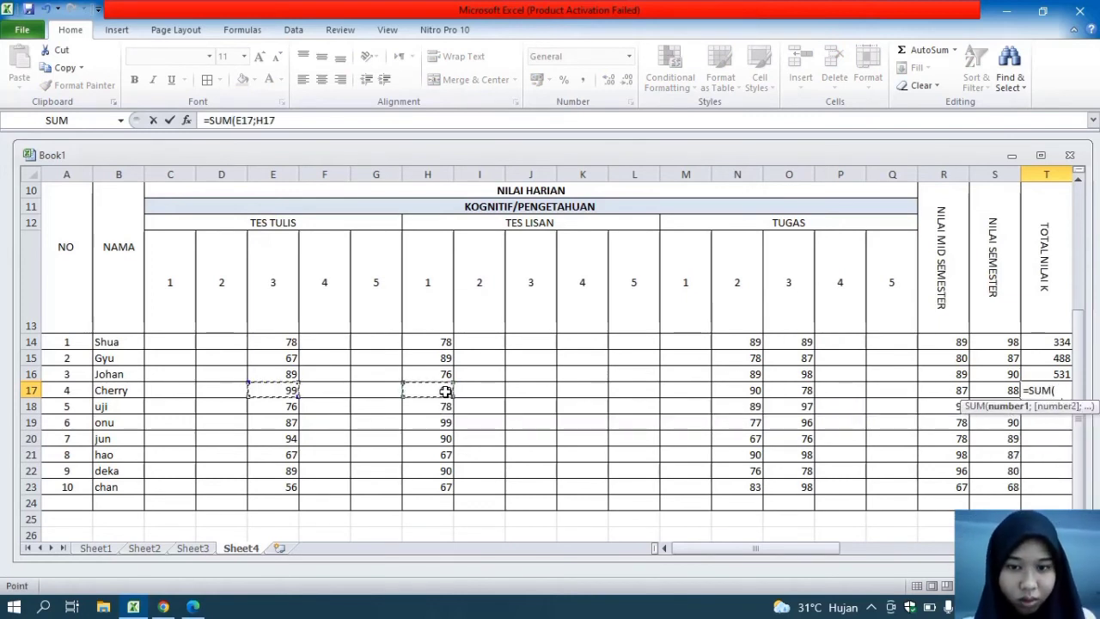
ctrl+click(756, 390)
ctrl+click(790, 390)
ctrl+click(952, 390)
ctrl+click(996, 393)
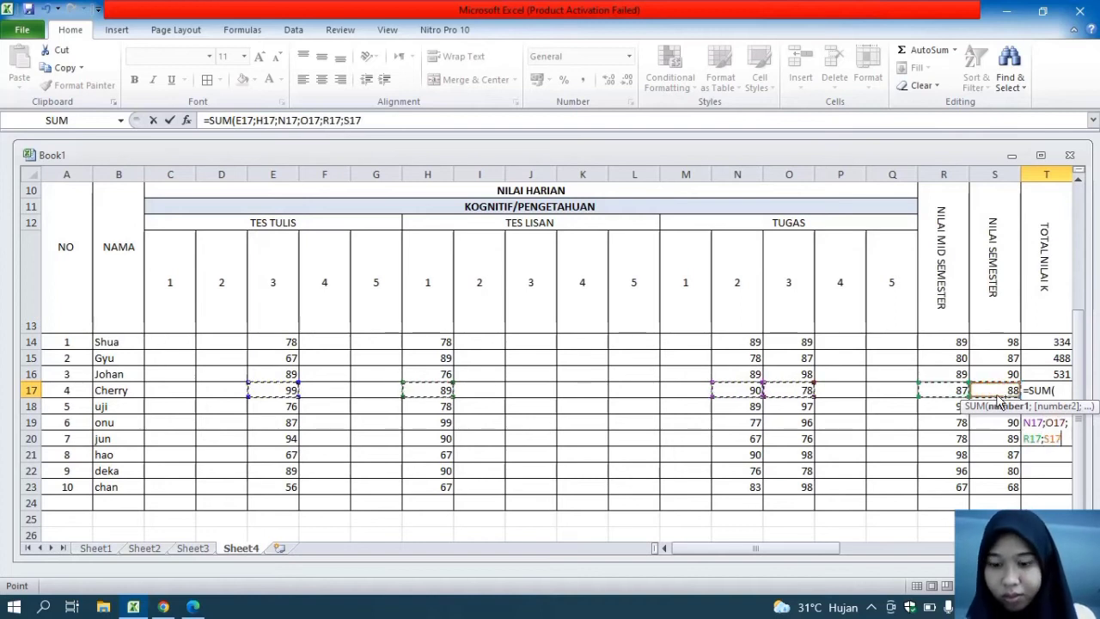
key(Return)
Total the fifth student's scores in T18 with a SUM of E18, H18, N18, O18, R18 and S18
text(=sum)
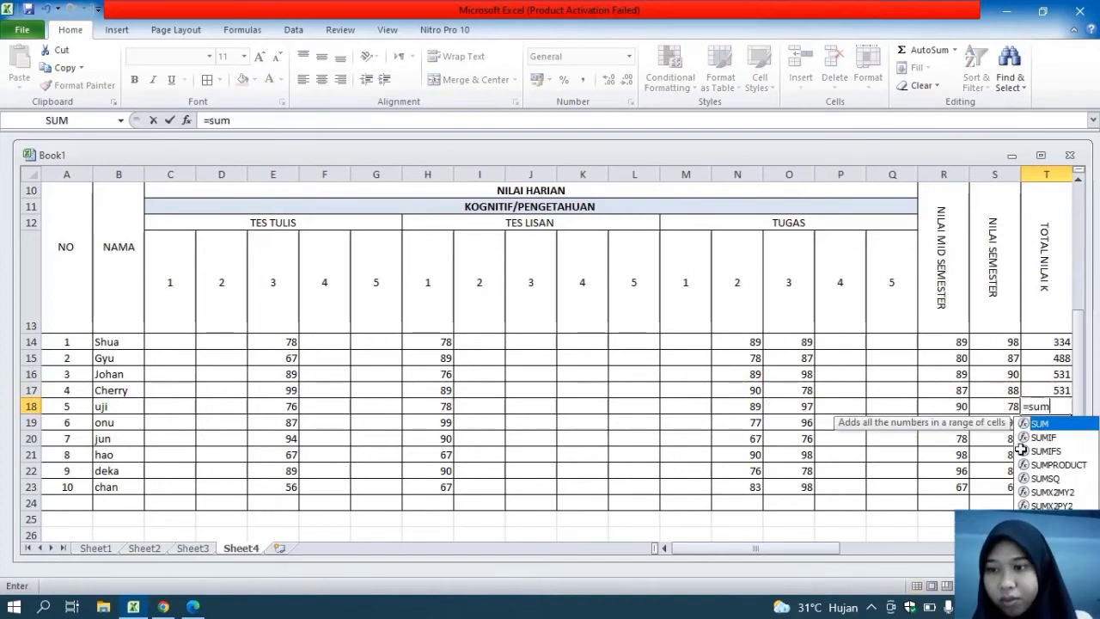
key(Tab)
click(287, 409)
ctrl+click(441, 409)
ctrl+click(748, 403)
text(;)
click(943, 405)
text(;)
click(1003, 409)
key(Return)
Total the sixth student's scores in T19 with a SUM of E19, H19, N19, O19, R19 and S19
text(=sum)
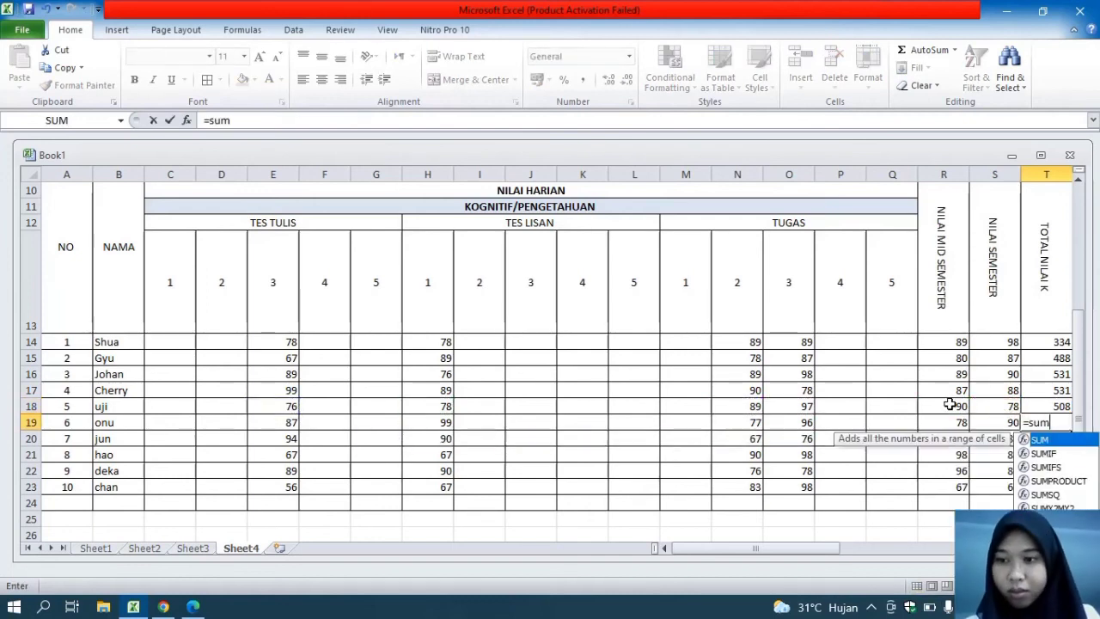
double_click(1077, 440)
click(284, 422)
text(;)
click(423, 428)
text(;)
click(740, 422)
text(;)
click(790, 421)
text(;)
click(945, 422)
text(;)
click(1006, 419)
key(Return)
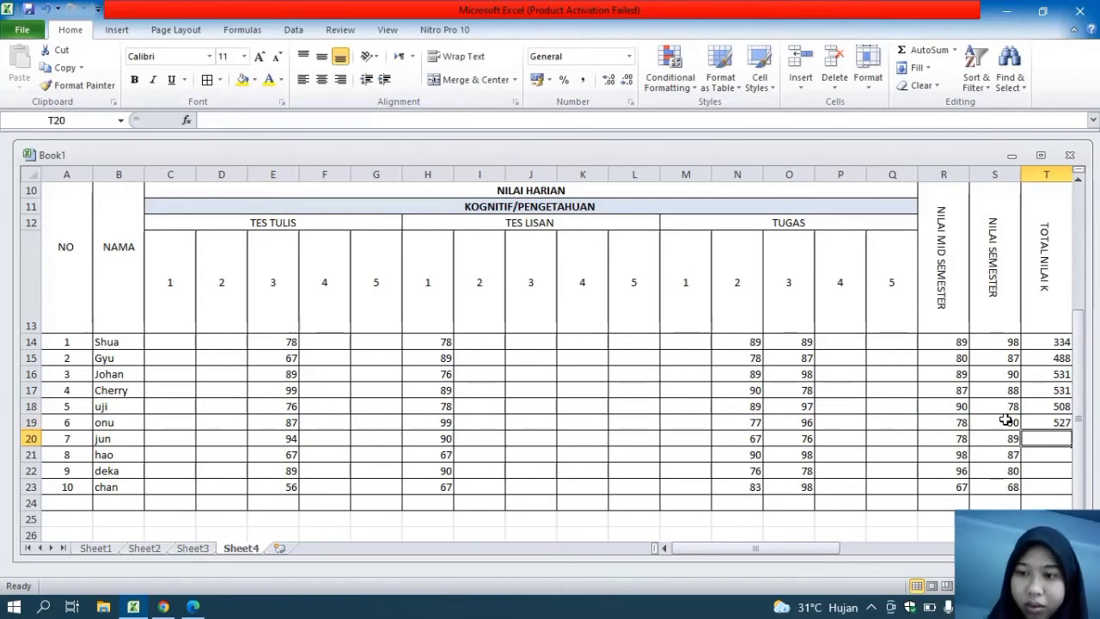
Total the seventh student's scores in T20 with a SUM of E20, H20, N20, O20, R20 and S20
text(=sum)
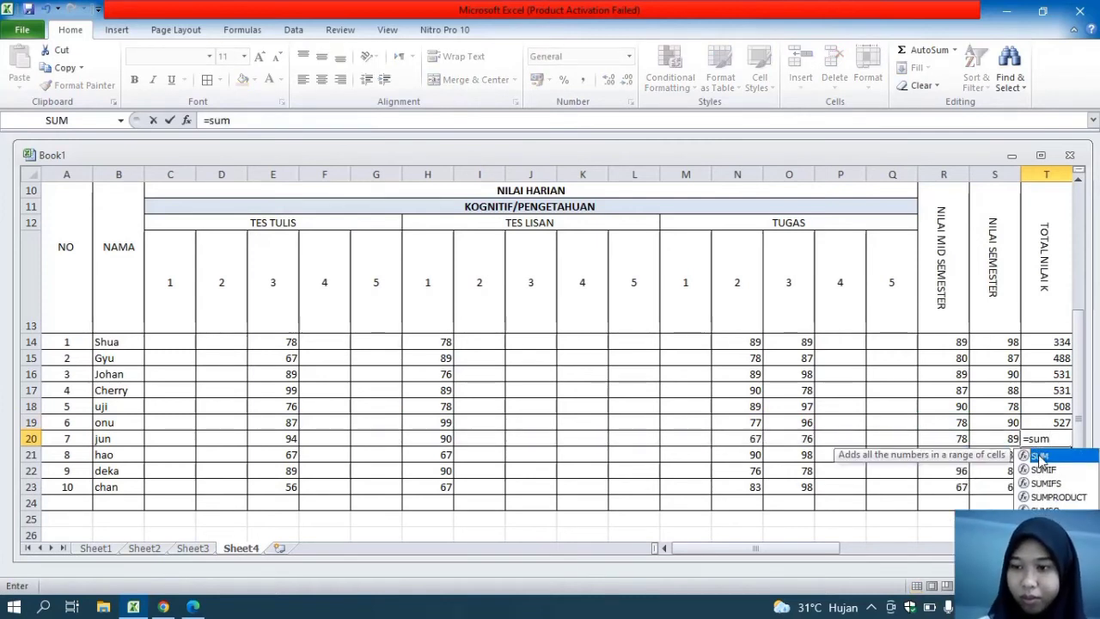
double_click(1035, 453)
click(272, 441)
click(429, 438)
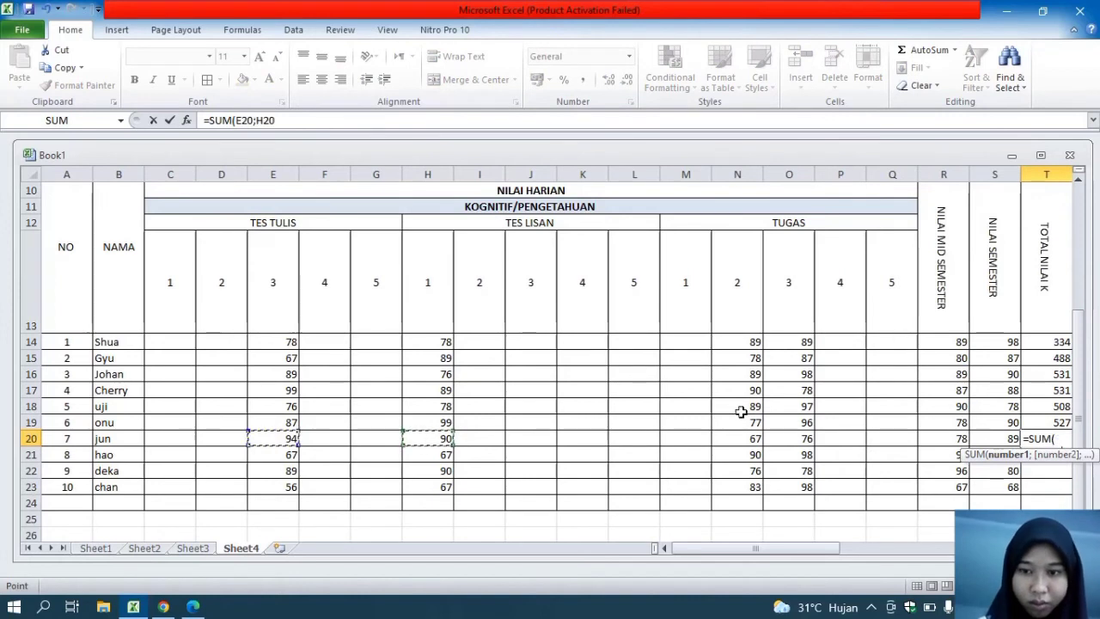
text(;)
click(740, 438)
text(;)
click(791, 439)
text(;)
click(945, 438)
text(;)
click(992, 439)
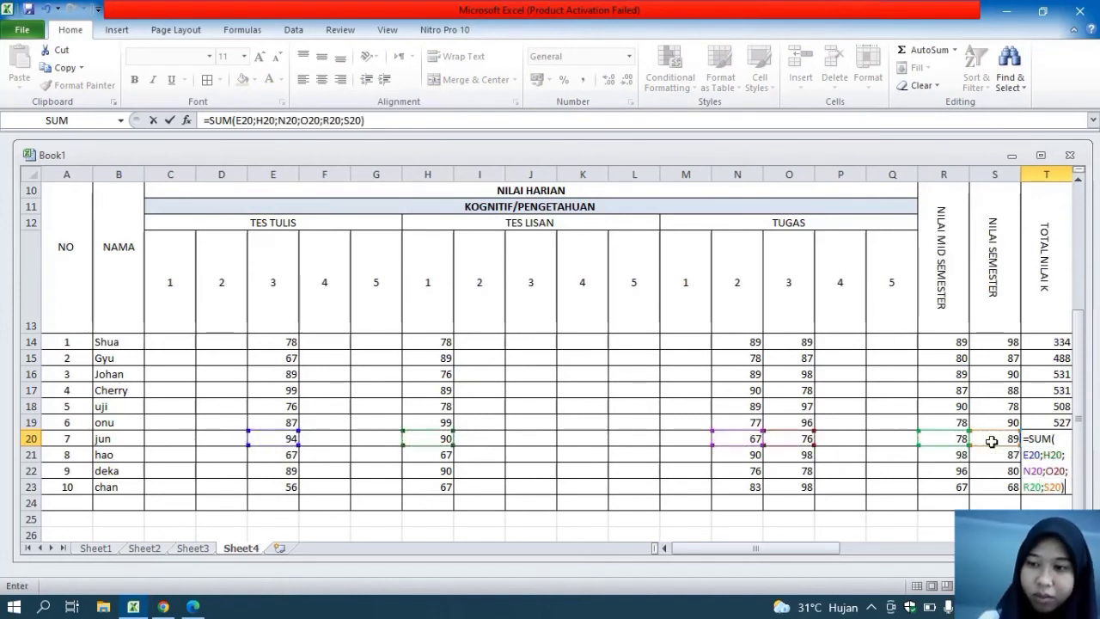
key(Return)
Total the eighth student's scores in T21 with a SUM of E21, H21, N21, O21, R21 and S21
text(=sum)
key(Tab)
click(275, 455)
drag(459, 453, 292, 455)
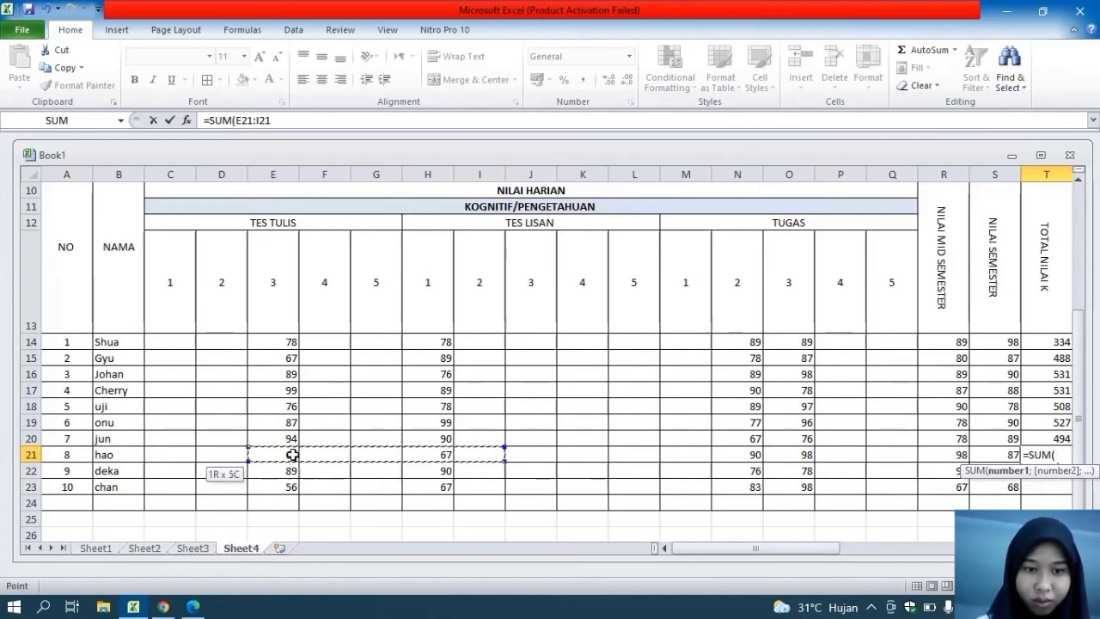
click(558, 502)
click(283, 458)
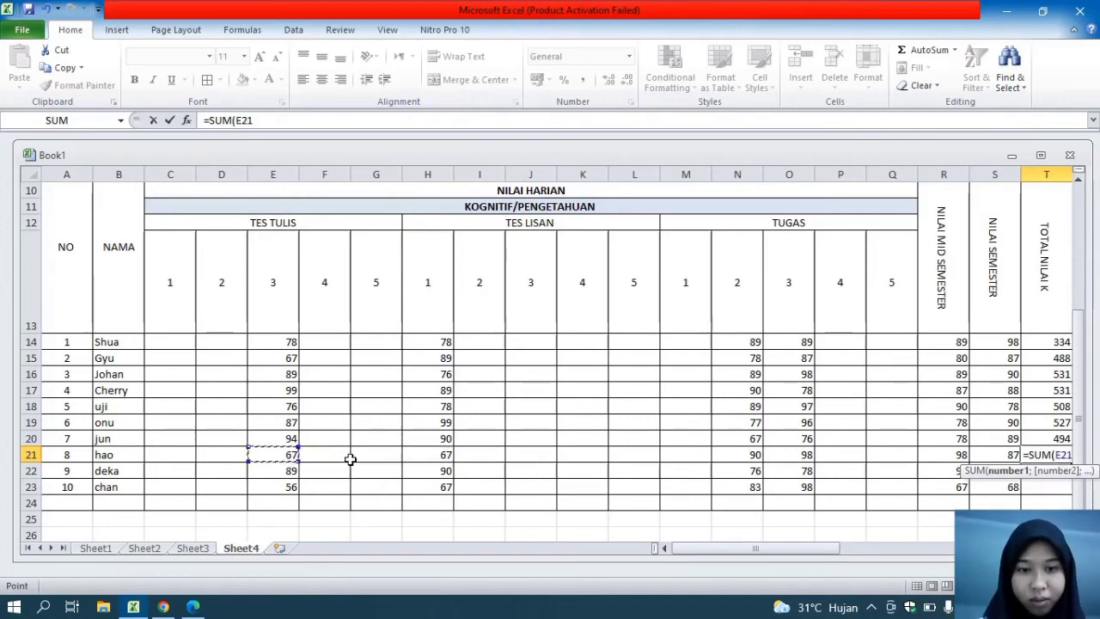
ctrl+click(443, 457)
ctrl+click(760, 455)
ctrl+click(779, 455)
ctrl+click(945, 453)
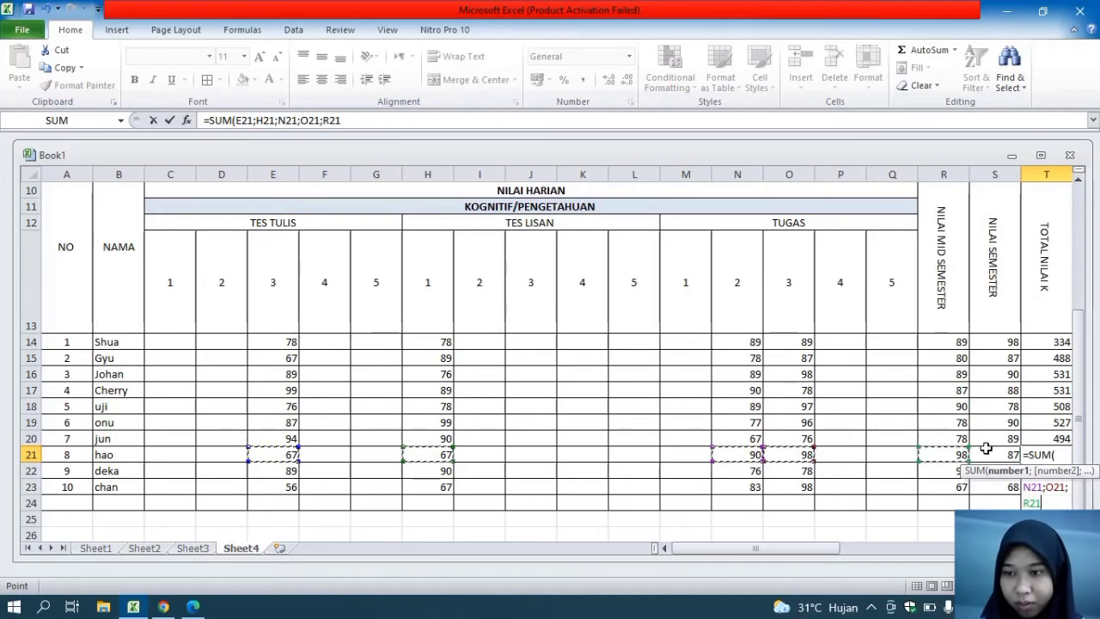
text())
key(Return)
Total the ninth student's scores in T22 with a SUM of E22, H22, N22, O22, R22 and S22
text(=sum)
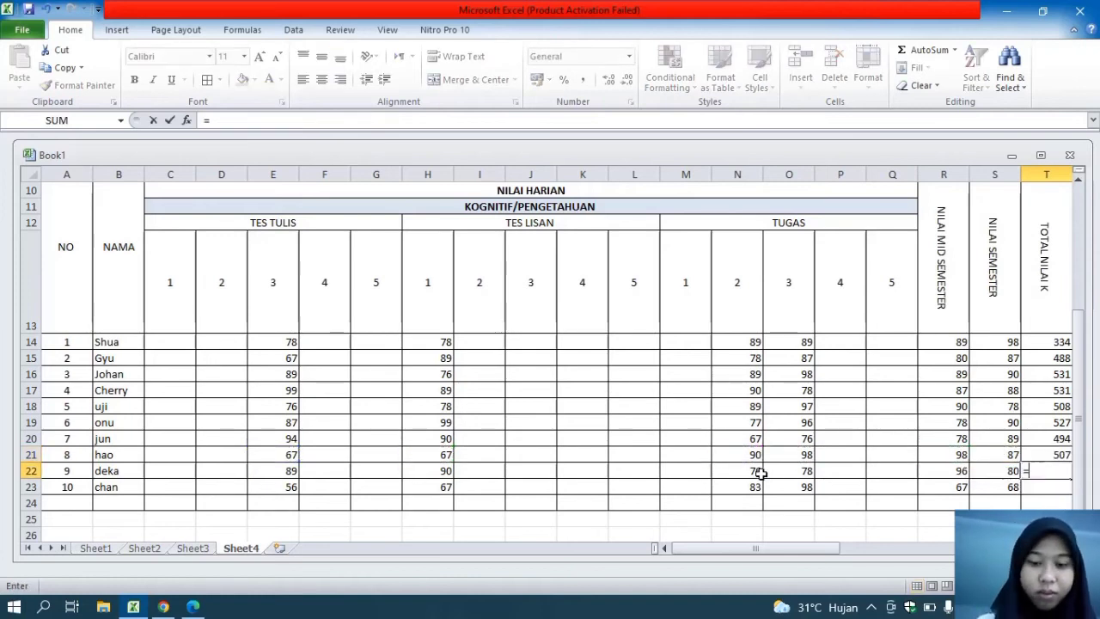
double_click(1040, 488)
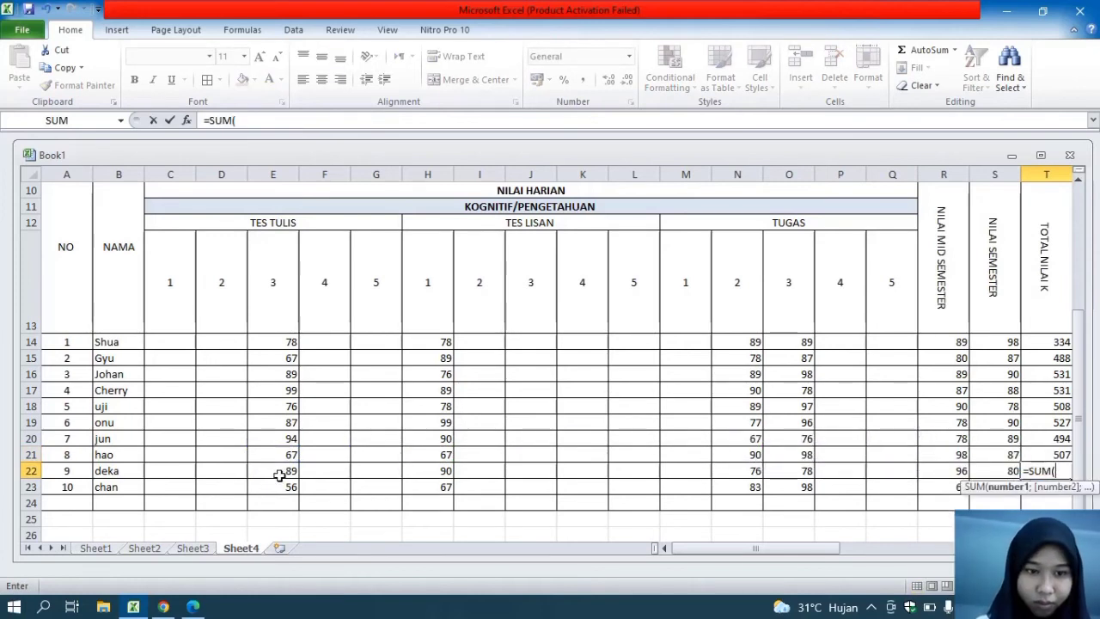
click(279, 475)
ctrl+click(739, 470)
ctrl+click(789, 471)
ctrl+click(945, 471)
key(Return)
Total the tenth student's scores in T23 with a SUM of E23, H23, N23, O23, R23 and S23
text(=sum)
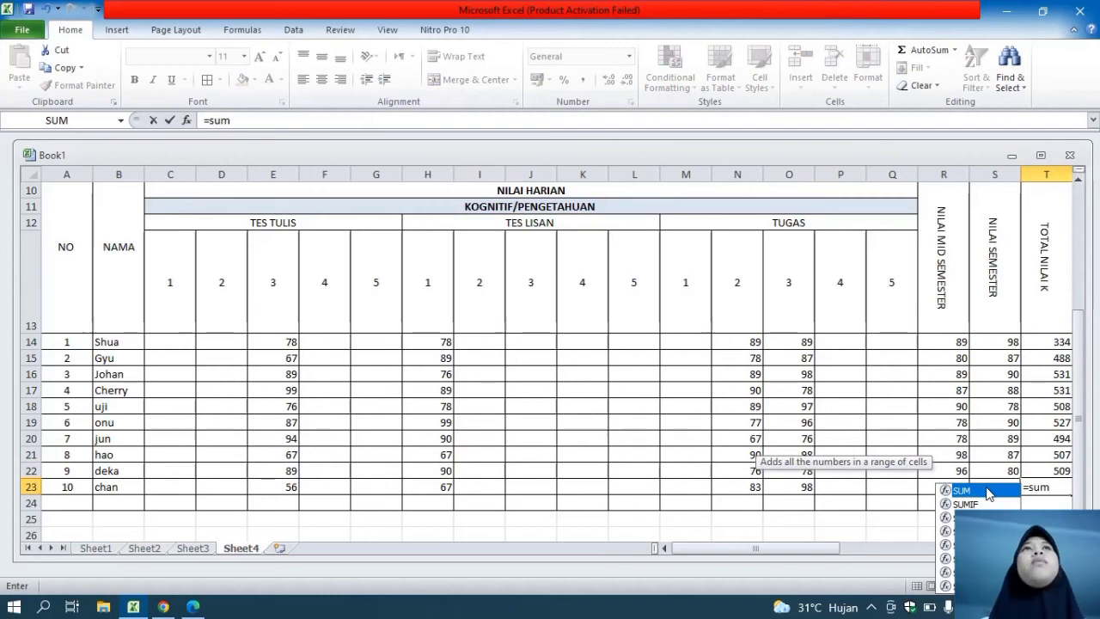
key(Tab)
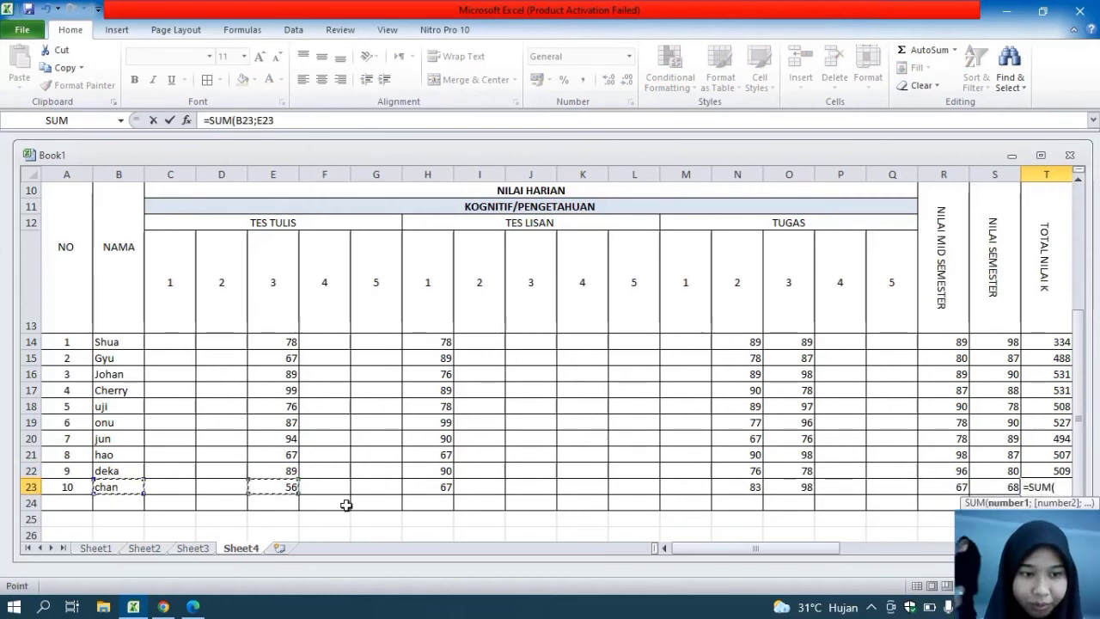
click(296, 488)
ctrl+click(430, 486)
ctrl+click(737, 486)
ctrl+click(789, 486)
ctrl+click(945, 486)
ctrl+click(992, 488)
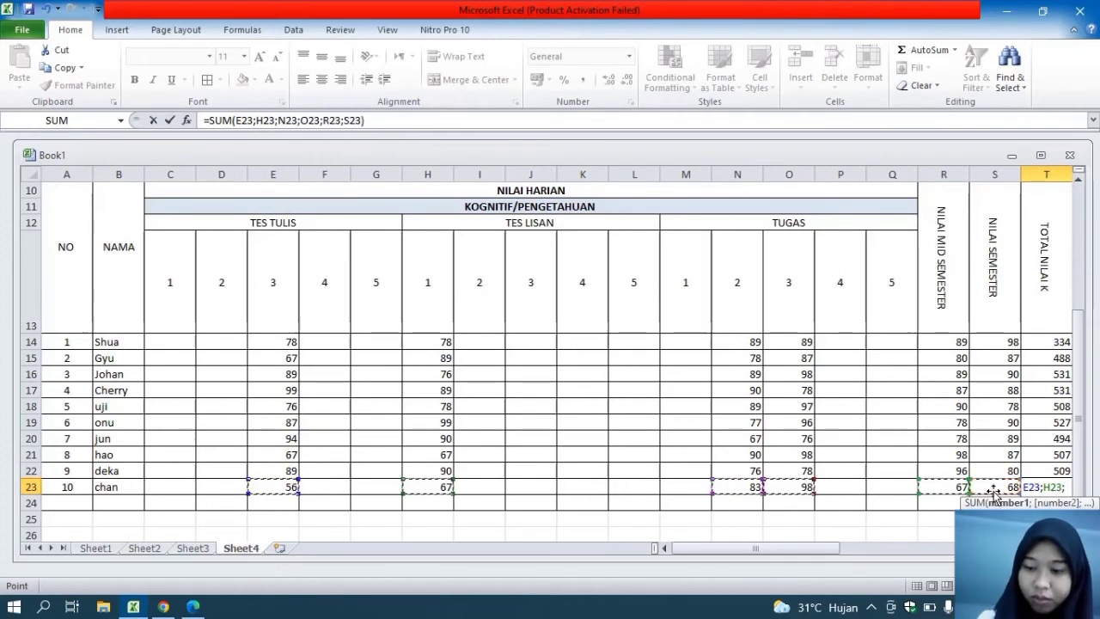
key(Return)
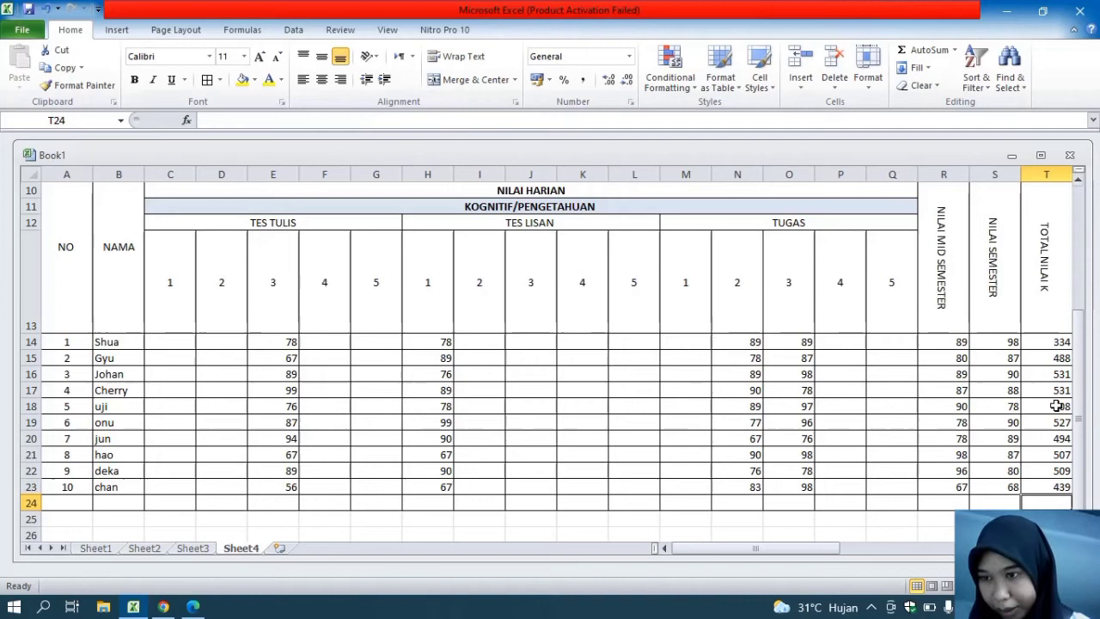
Add all borders to rows 24 to 26 below the student list, across columns A to AS
drag(702, 553, 737, 546)
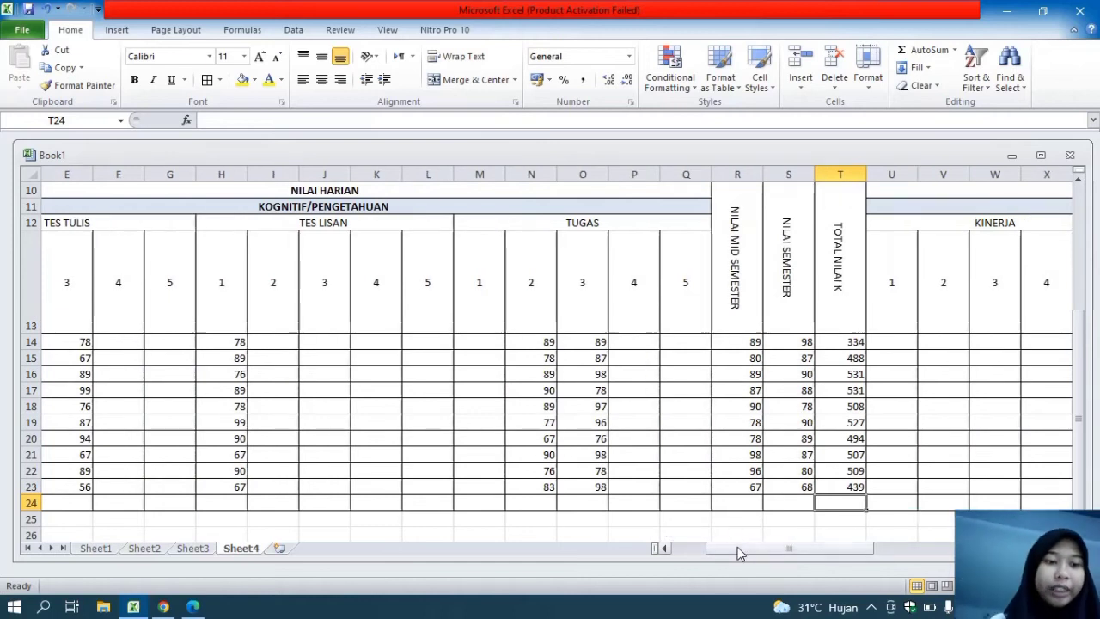
click(73, 500)
drag(73, 500, 904, 497)
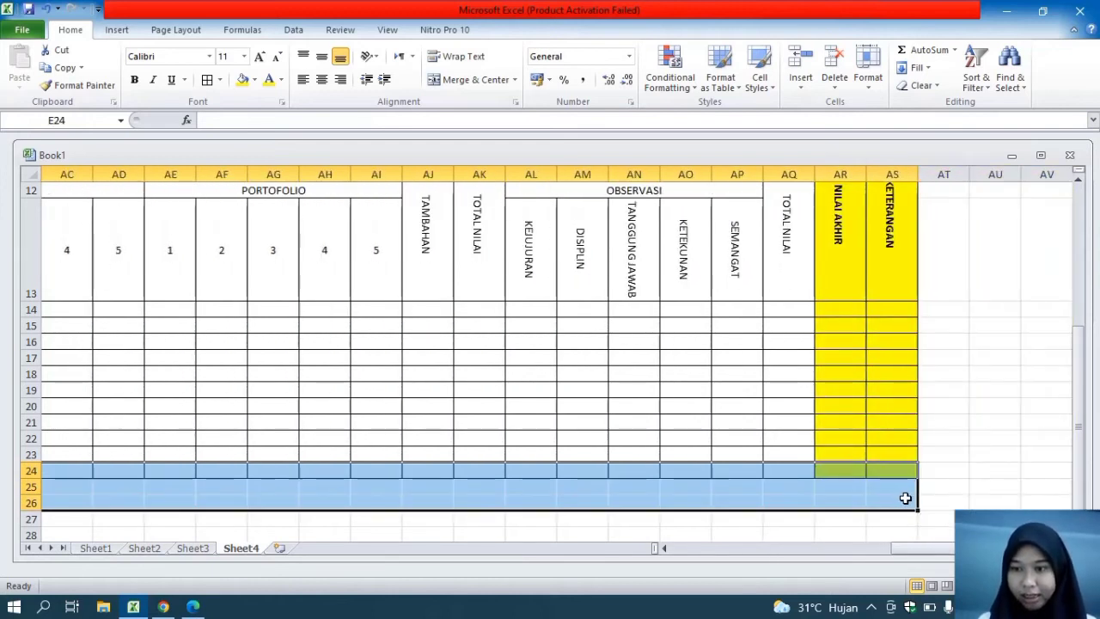
click(209, 79)
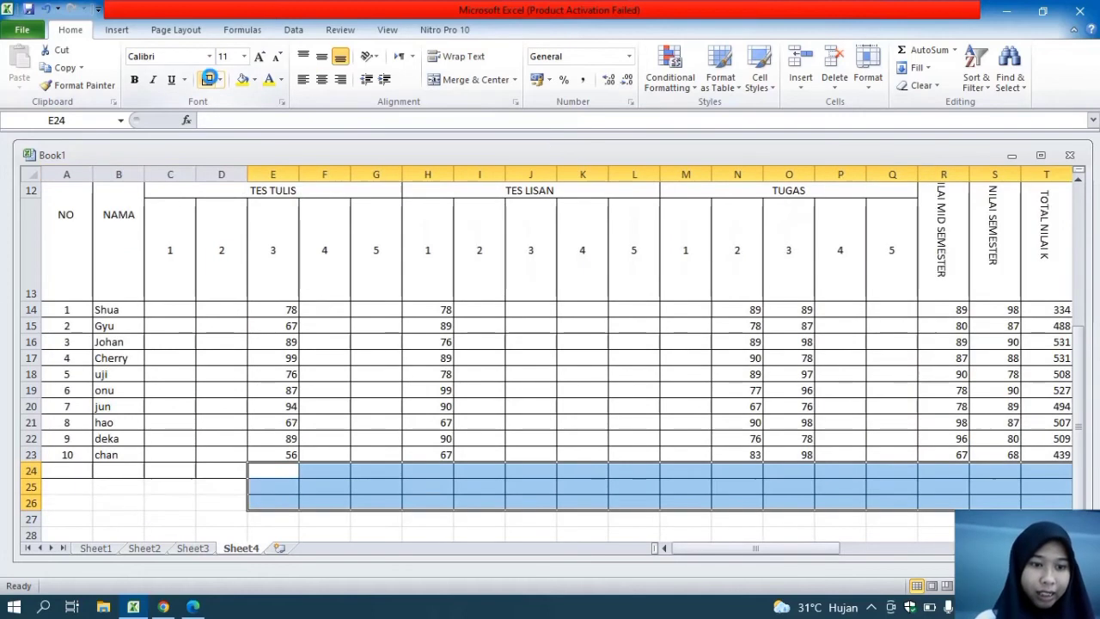
click(64, 483)
drag(55, 473, 228, 495)
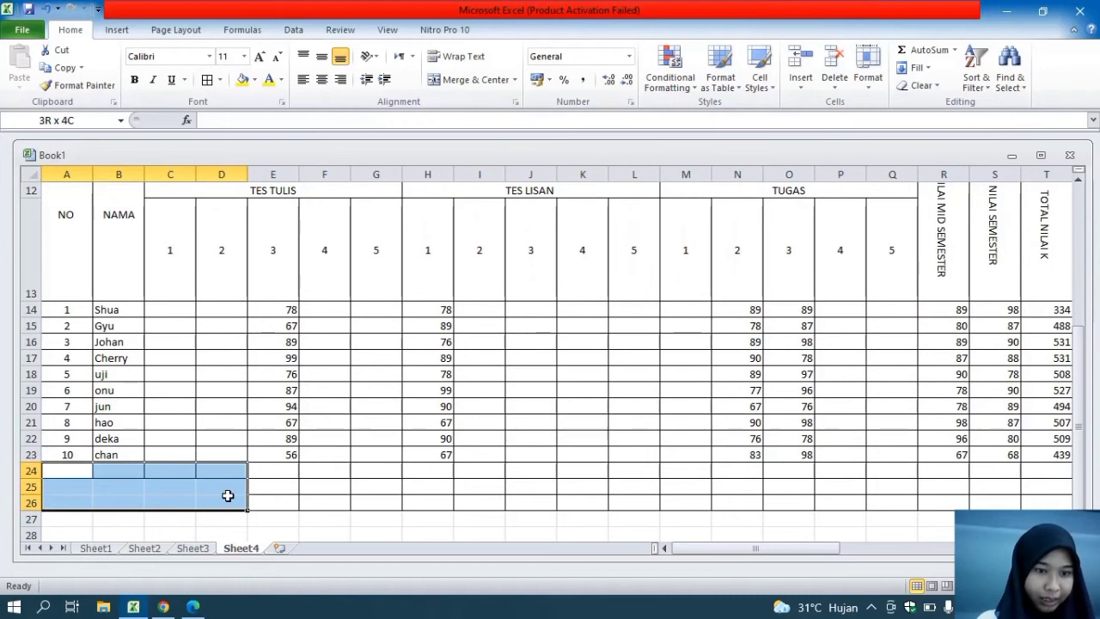
click(207, 80)
Label the summary rows total in A24, rata -rata in A25 and KKM in A26
click(74, 470)
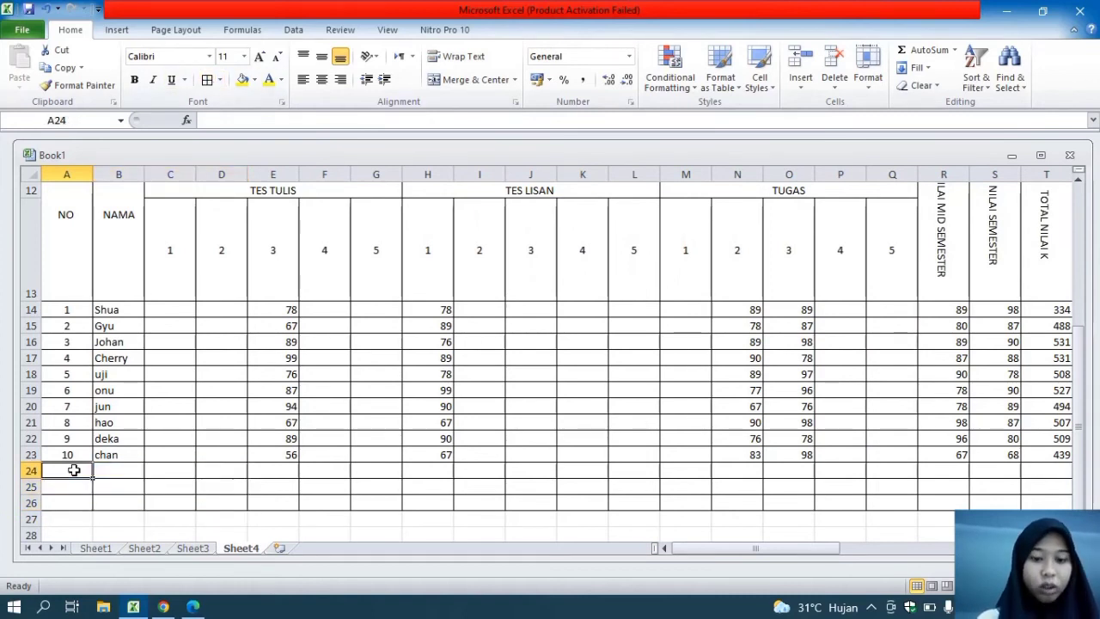
text(total)
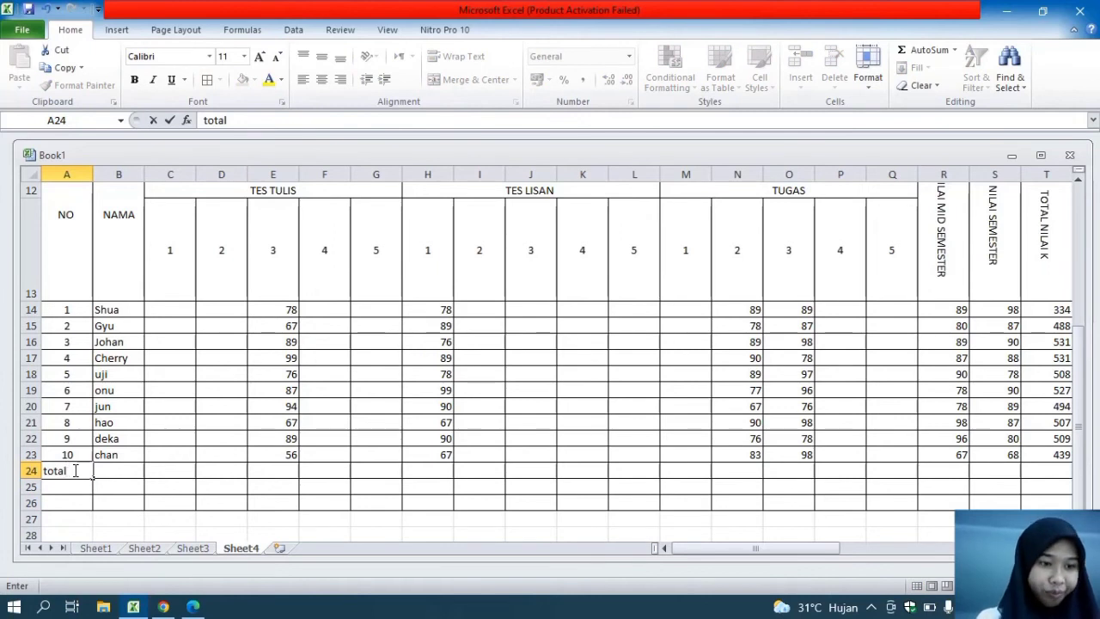
click(77, 486)
text(rata -rata)
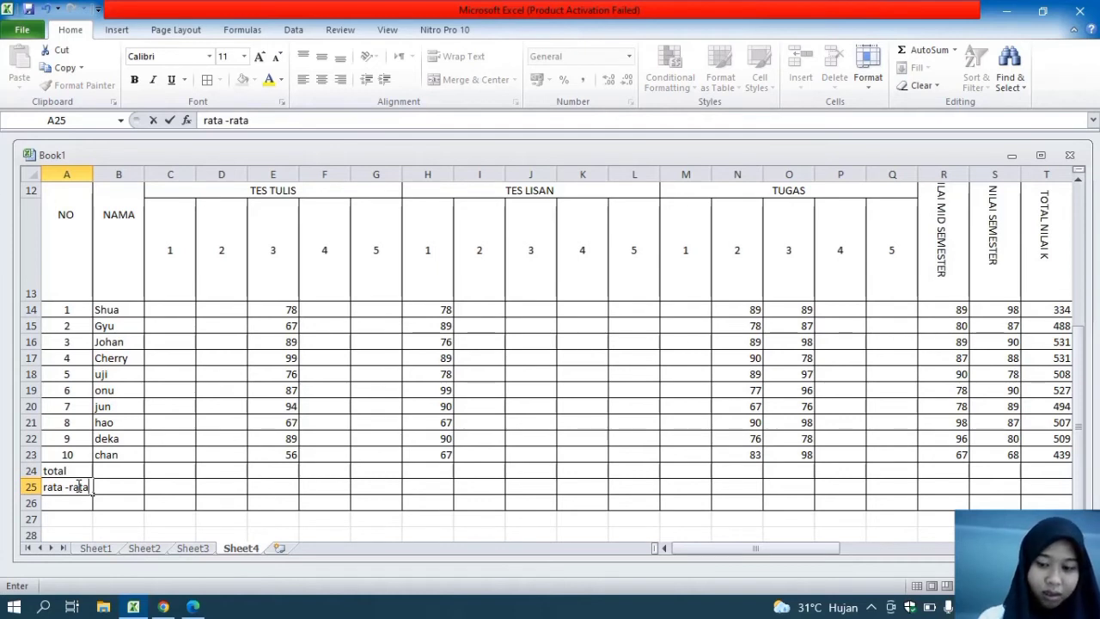
key(Return)
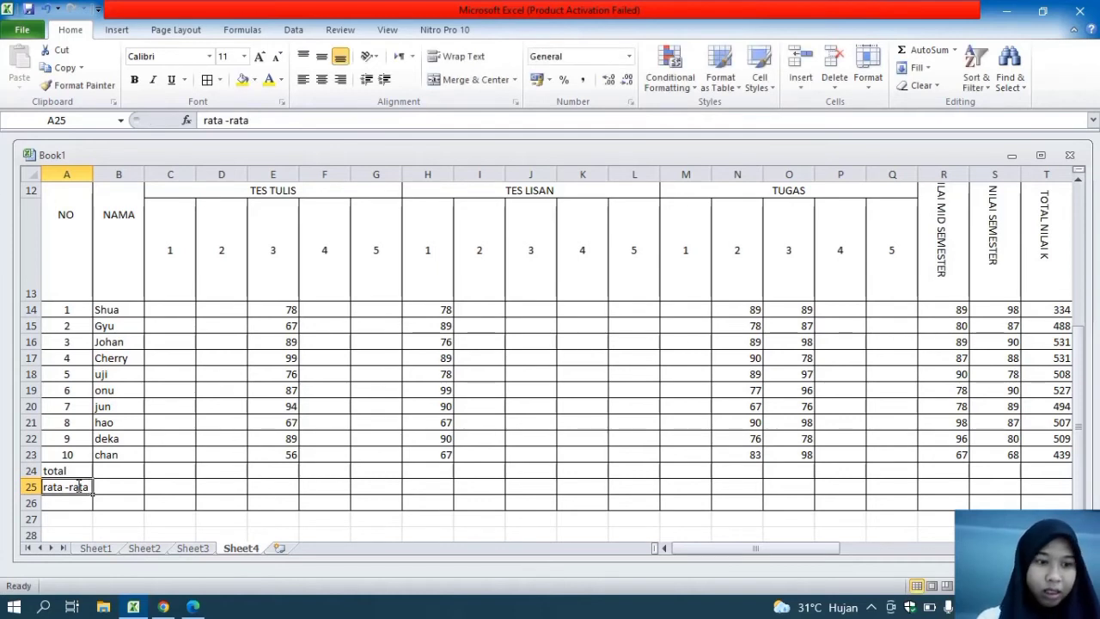
key(Return)
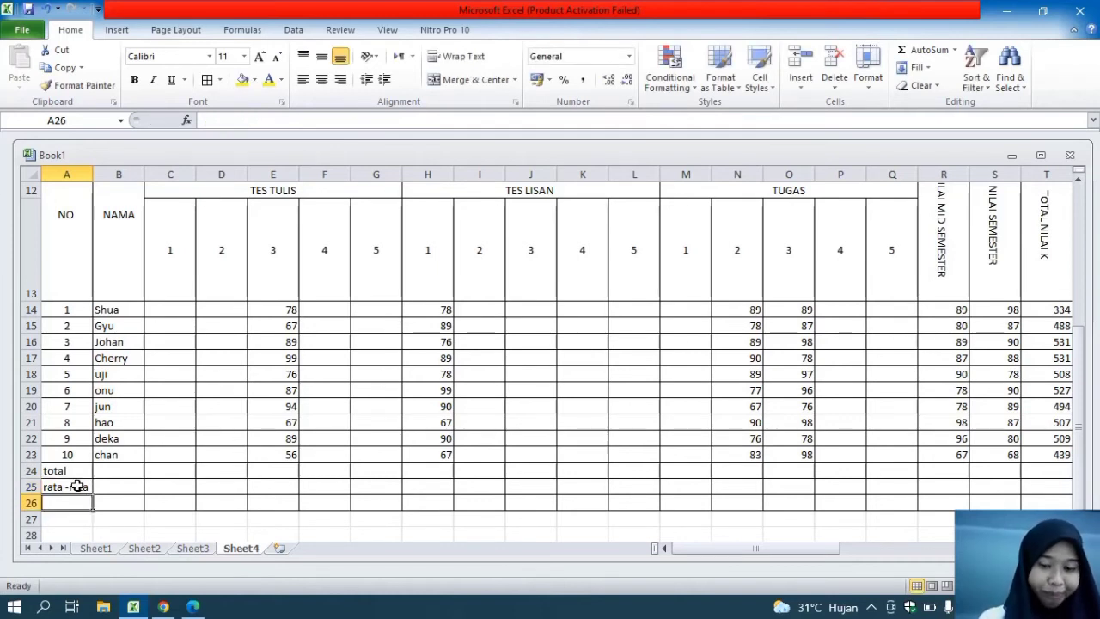
text(kk)
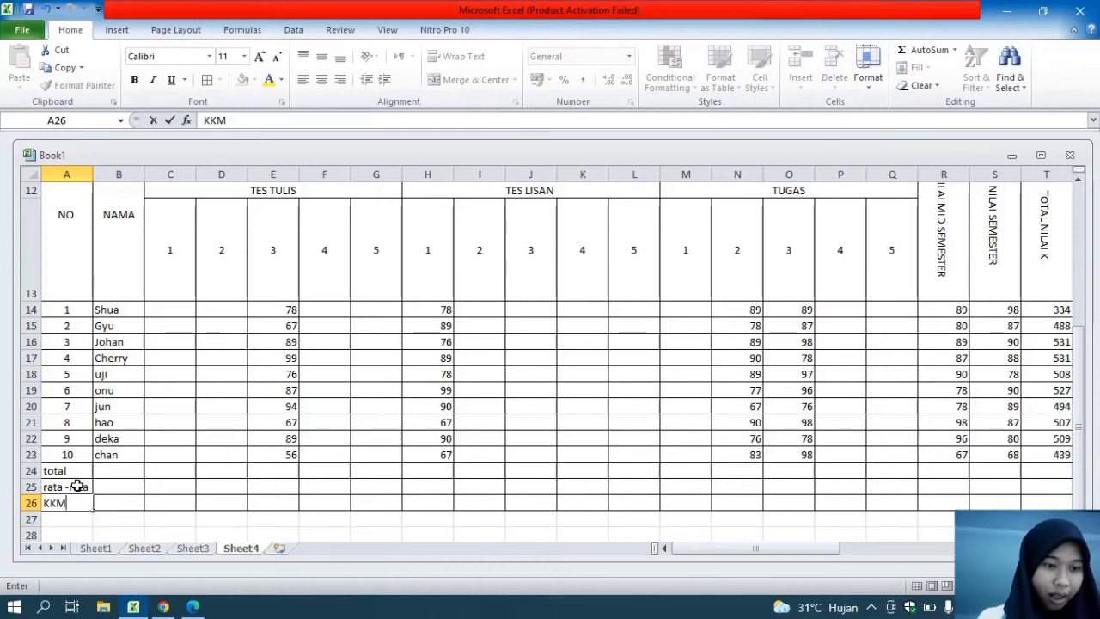
Merge and center the total, rata -rata and KKM labels across columns A and B, each in its own row
click(64, 467)
drag(64, 466, 117, 469)
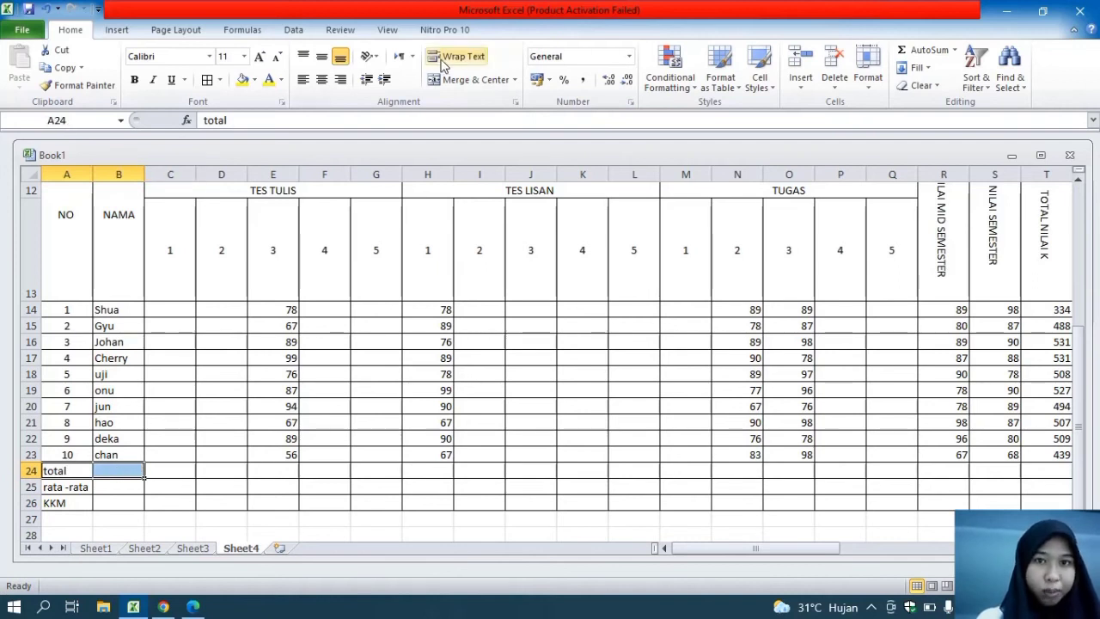
click(458, 78)
drag(79, 486, 125, 486)
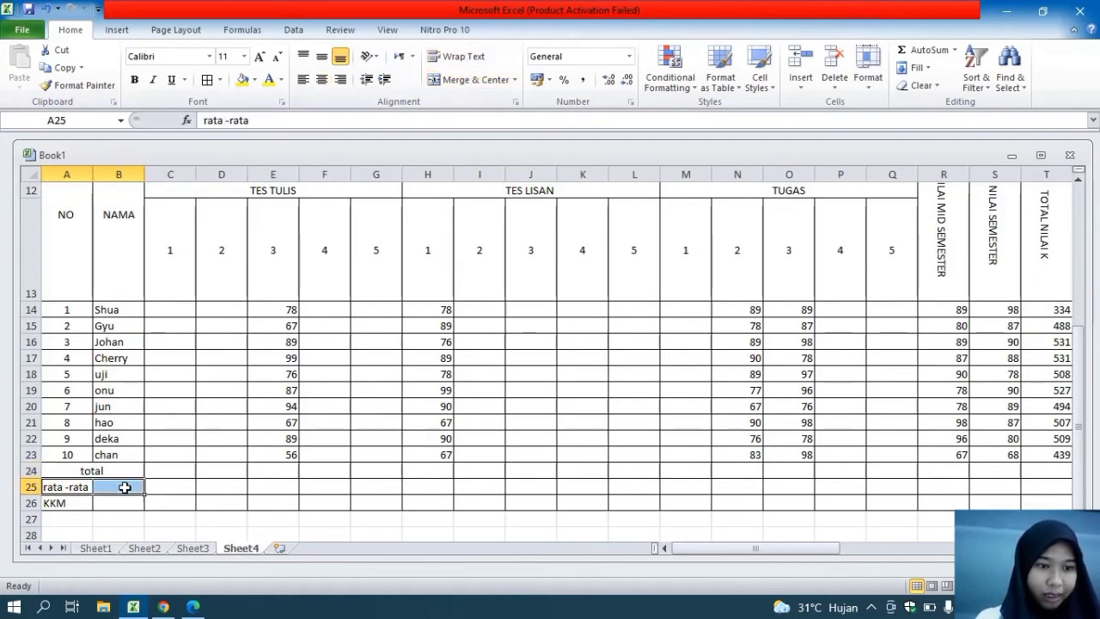
click(473, 86)
drag(54, 503, 116, 502)
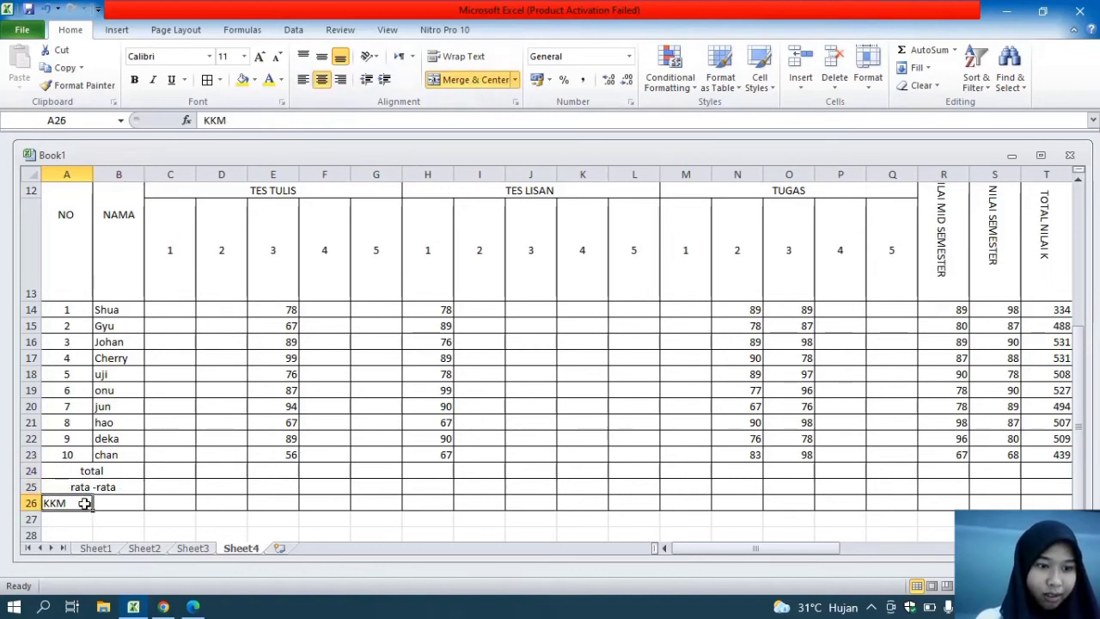
click(467, 79)
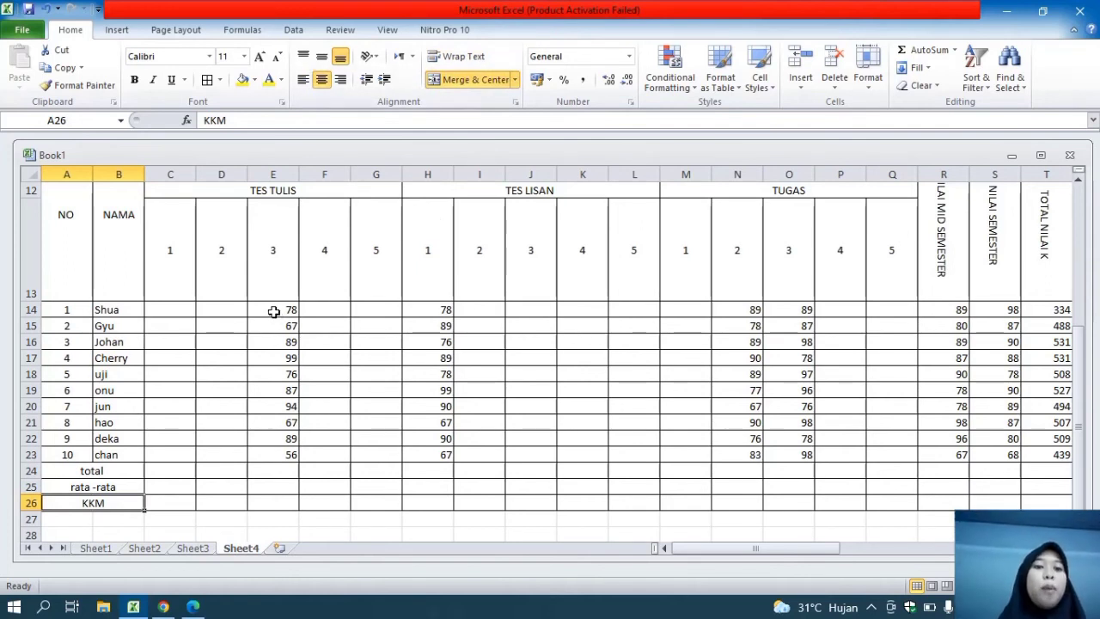
Total the TES TULIS 3 scores in E24 with a SUM of E14:E23
click(269, 473)
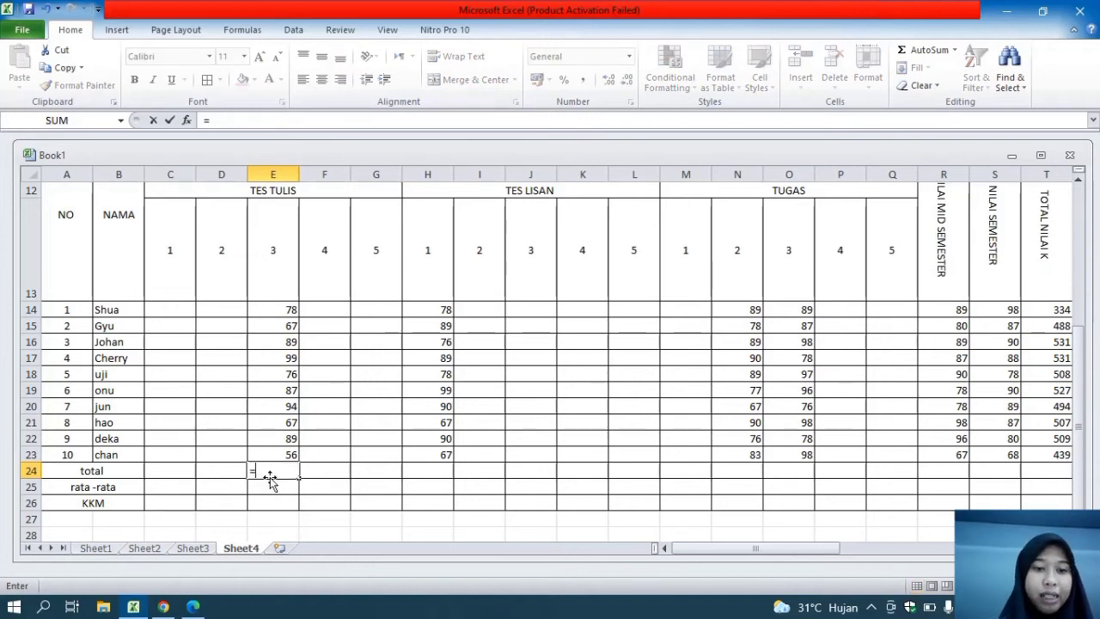
text(=SUM)
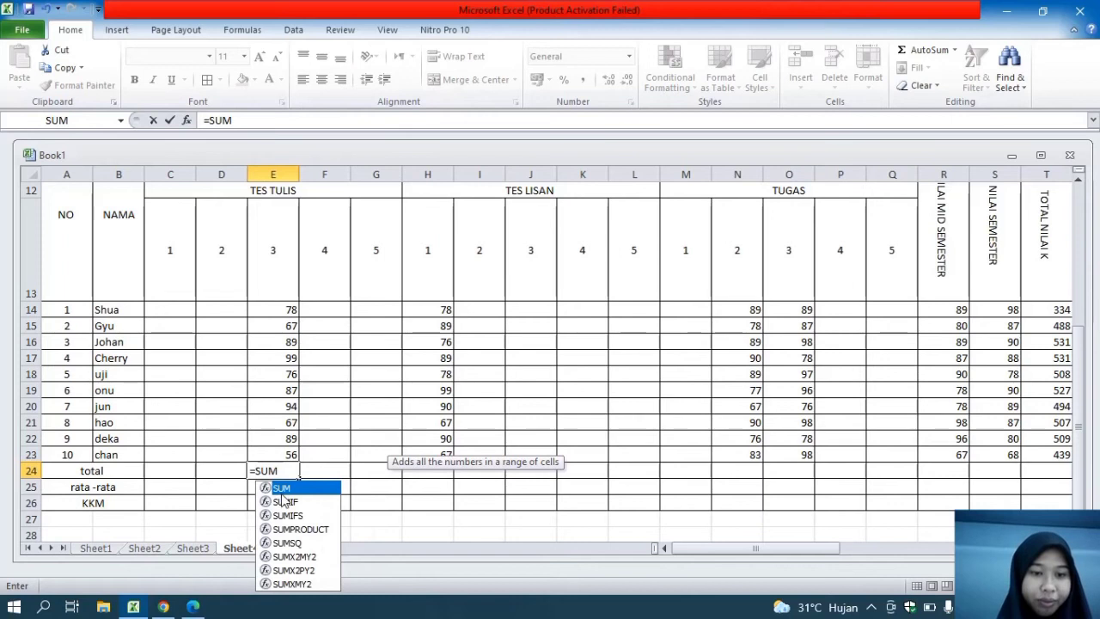
double_click(281, 488)
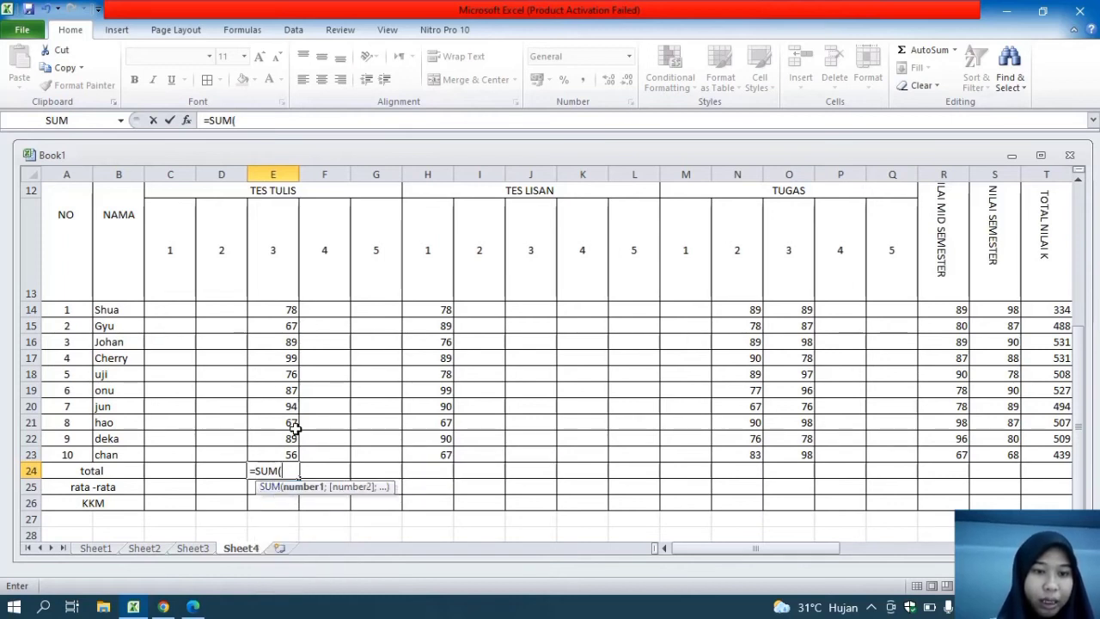
drag(288, 456, 274, 311)
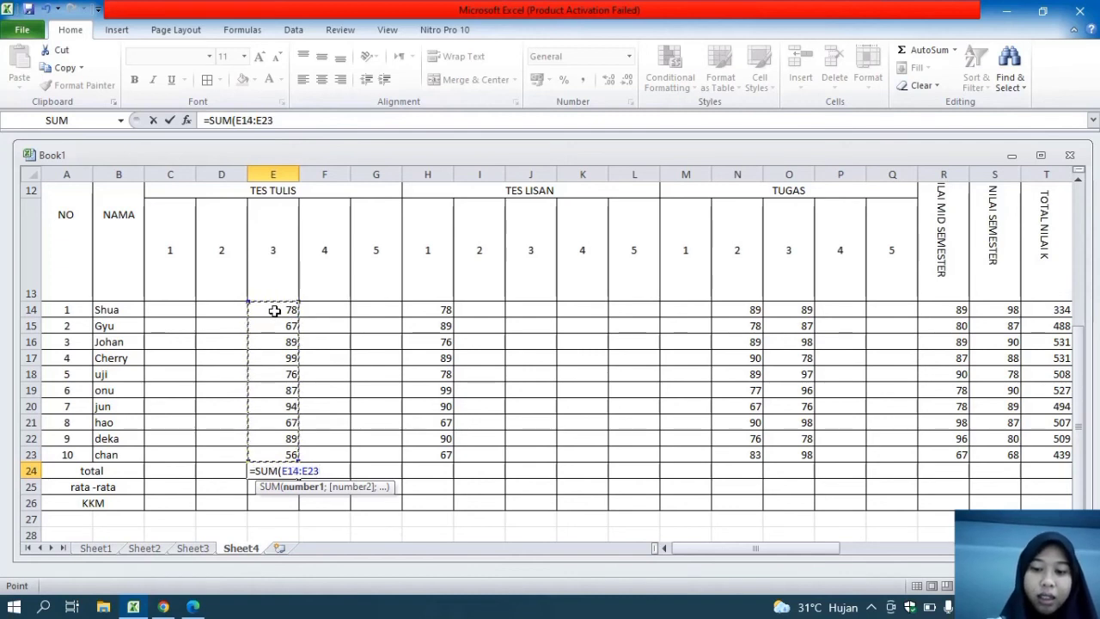
text())
key(Return)
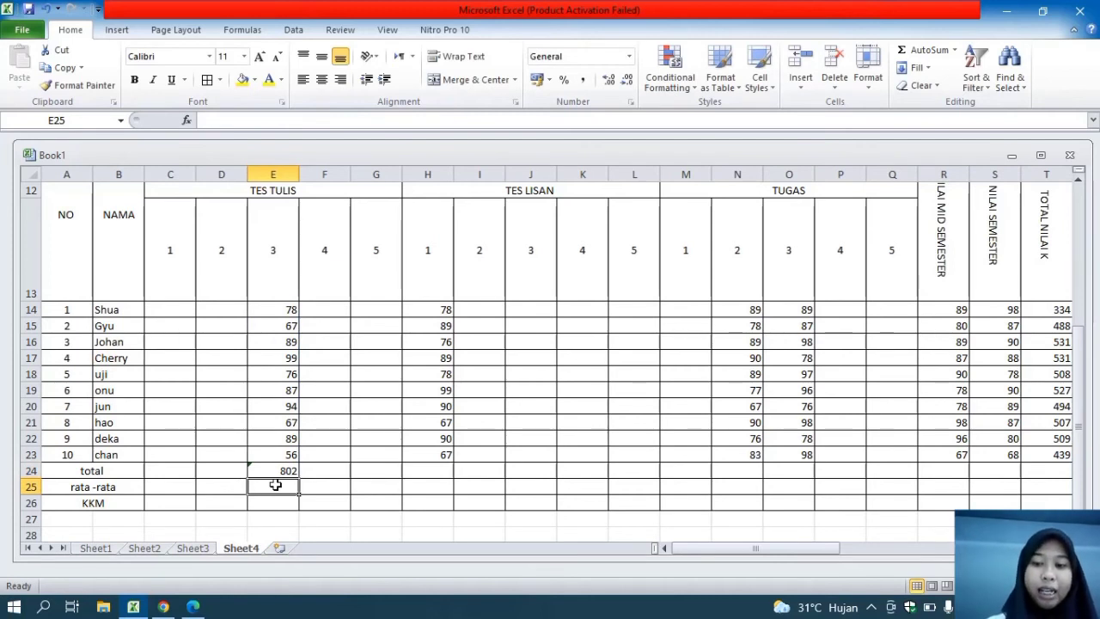
Average the TES TULIS 3 scores in E25 with an AVERAGE of E14:E23
text(=)
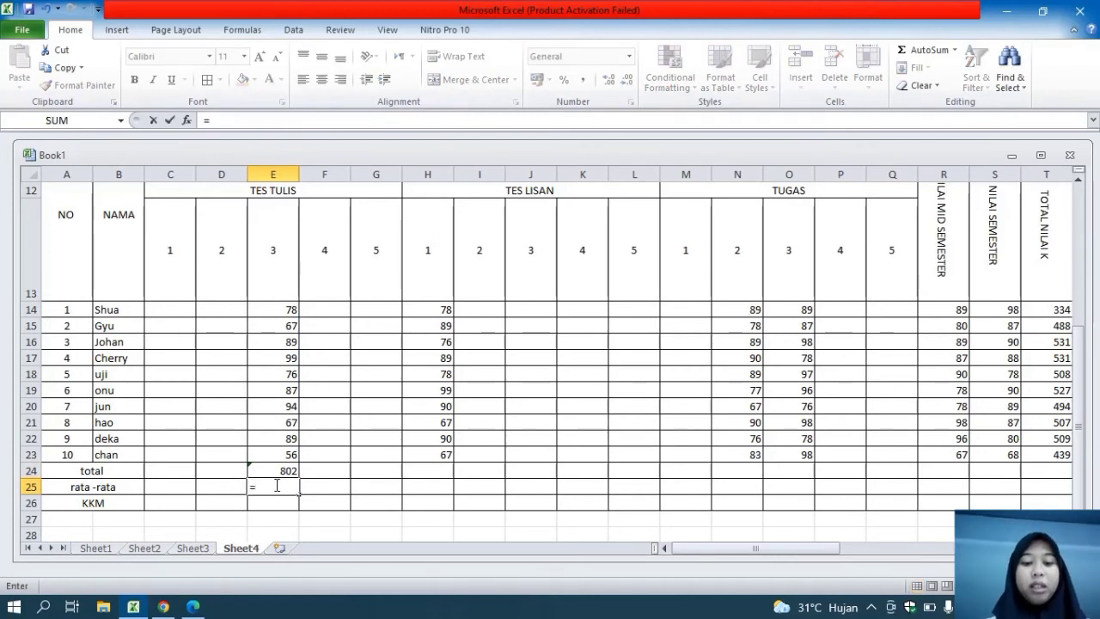
text(AVER)
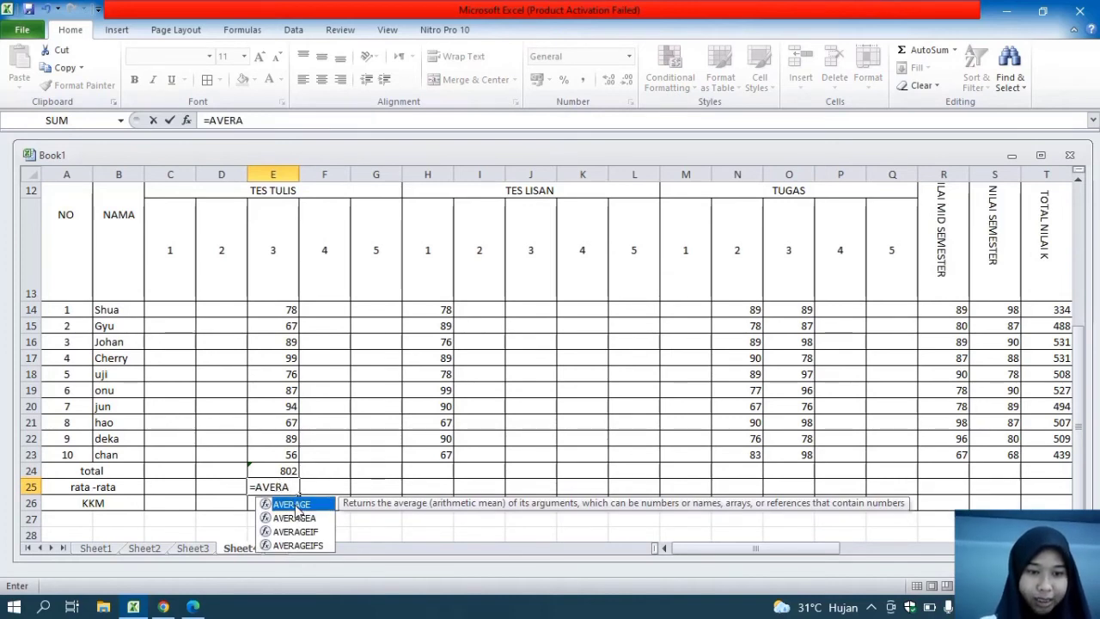
text(A)
double_click(296, 504)
click(291, 454)
drag(291, 454, 277, 316)
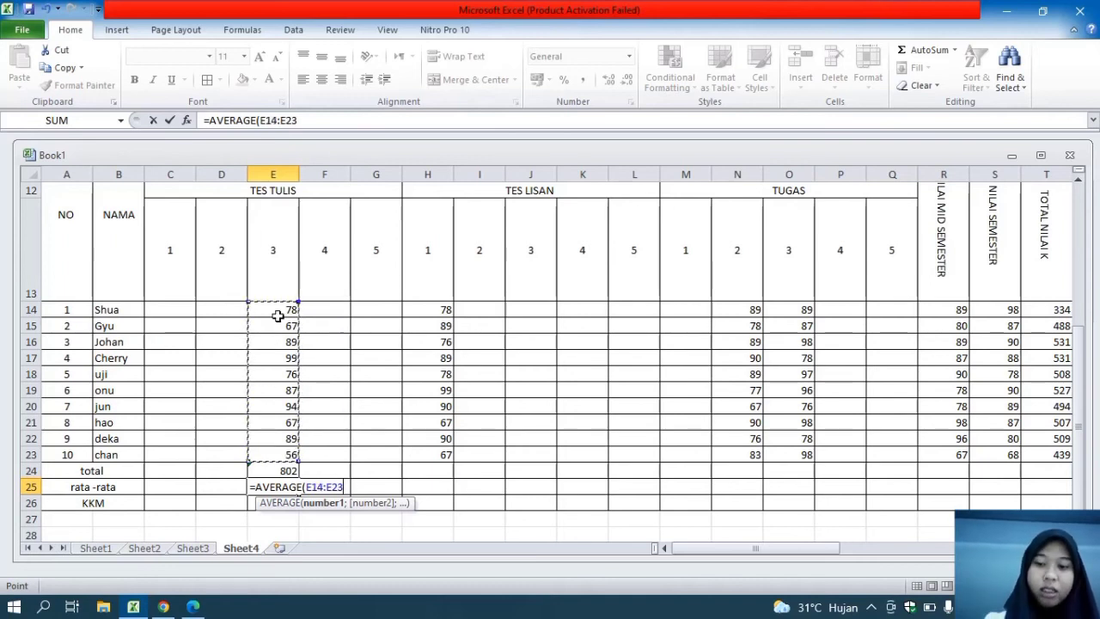
text())
key(Return)
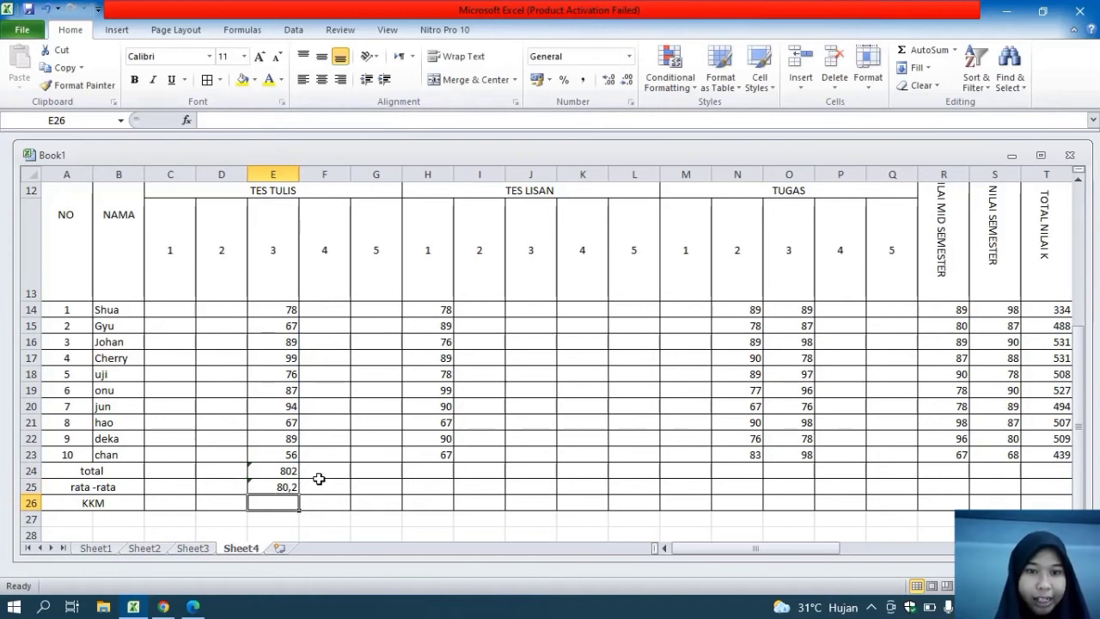
Total the TES LISAN 1 scores in H24 with a SUM of H14:H23
click(438, 312)
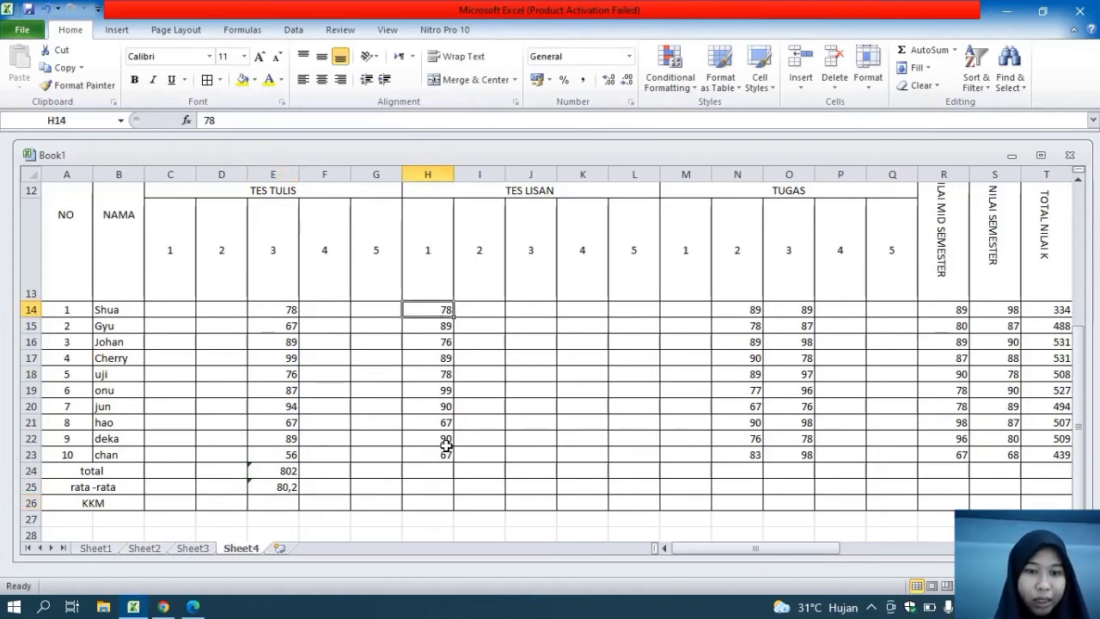
click(438, 474)
text(=SUM)
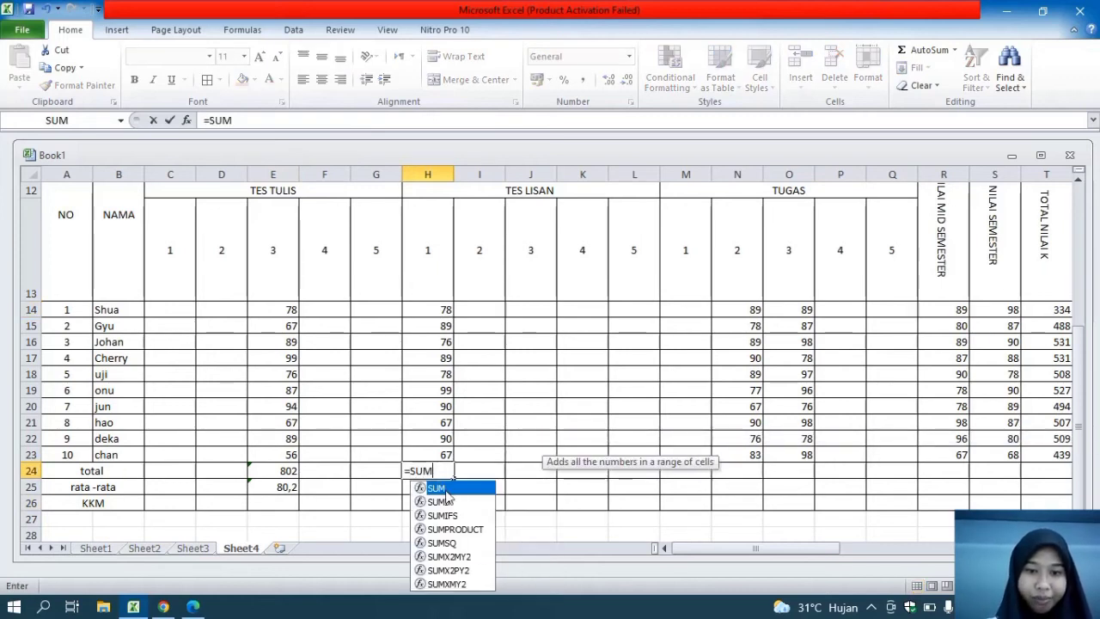
text(()
drag(434, 454, 426, 312)
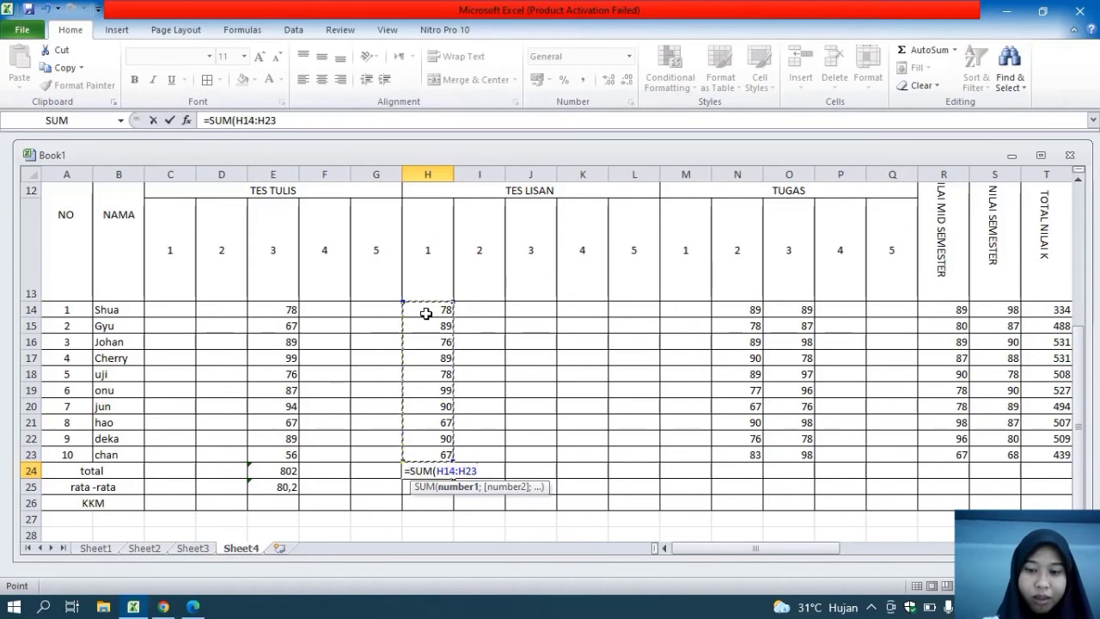
key(Return)
Average the TES LISAN 1 scores in H25 with an AVERAGE of H14:H23
text(=AVERA)
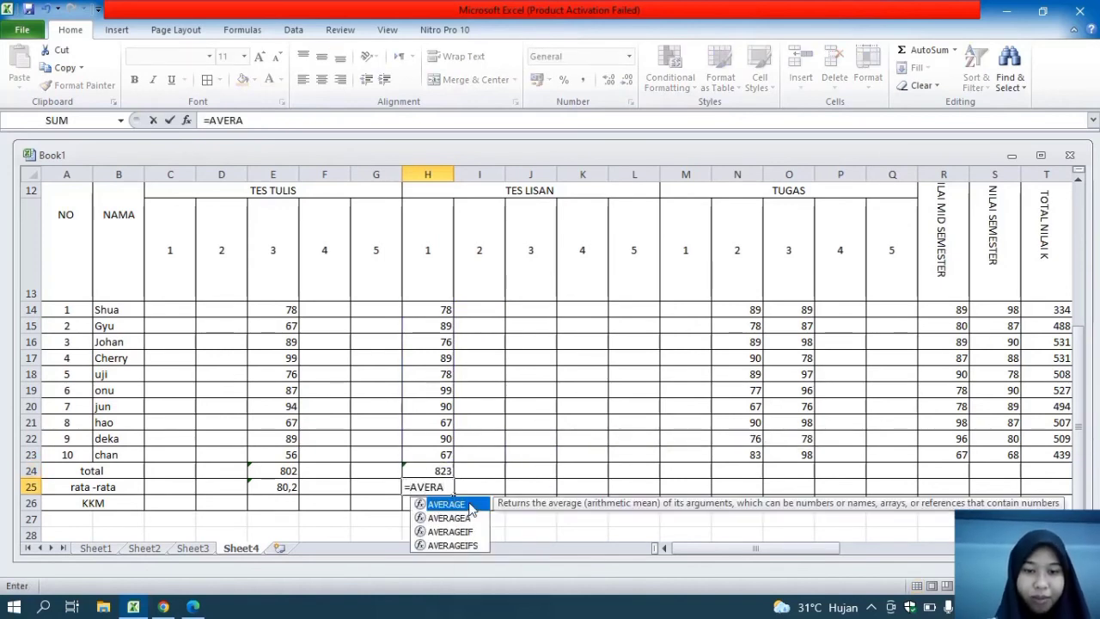
double_click(471, 508)
drag(442, 455, 427, 313)
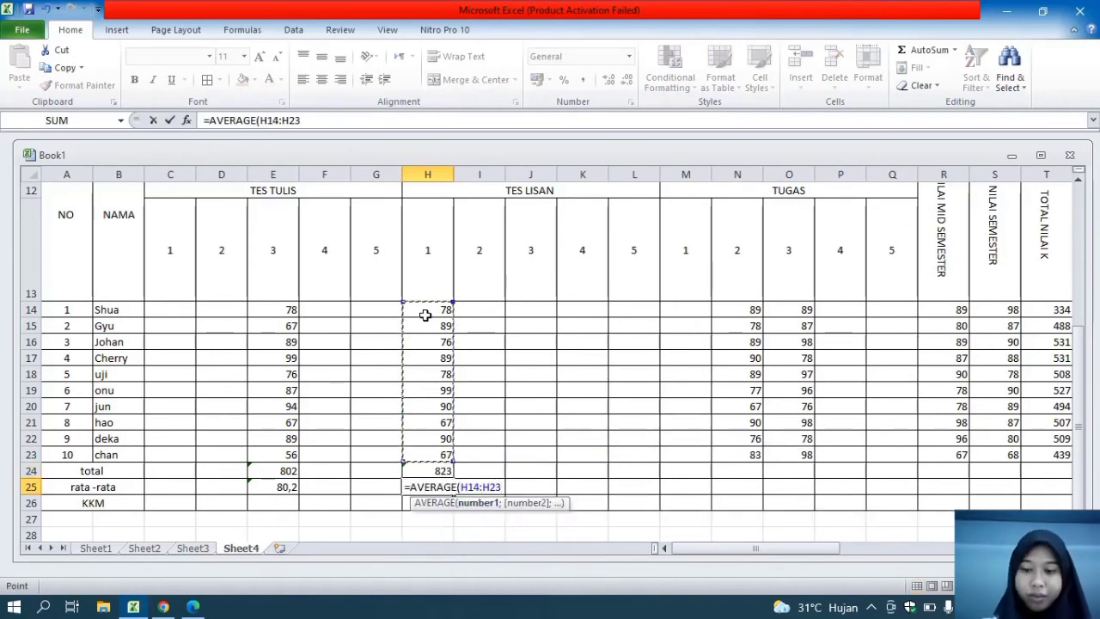
key(Return)
click(748, 475)
text(=T)
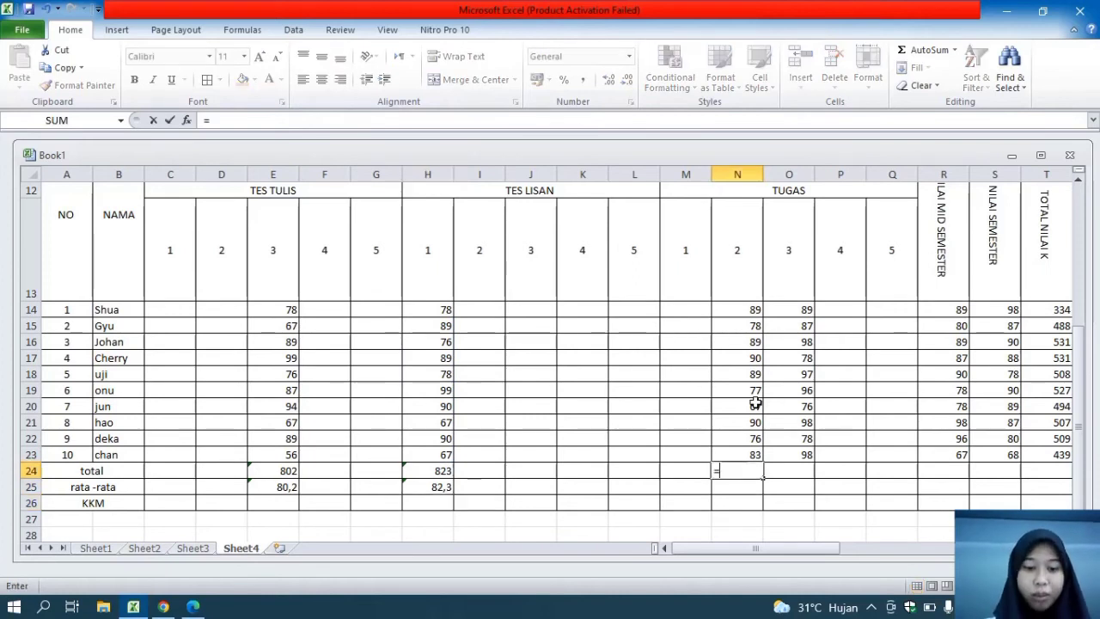
key(BackSpace)
text(SUM)
key(Return)
Total the TUGAS 2 scores in N24 with a SUM of N14:N23, replacing any existing entry
click(744, 471)
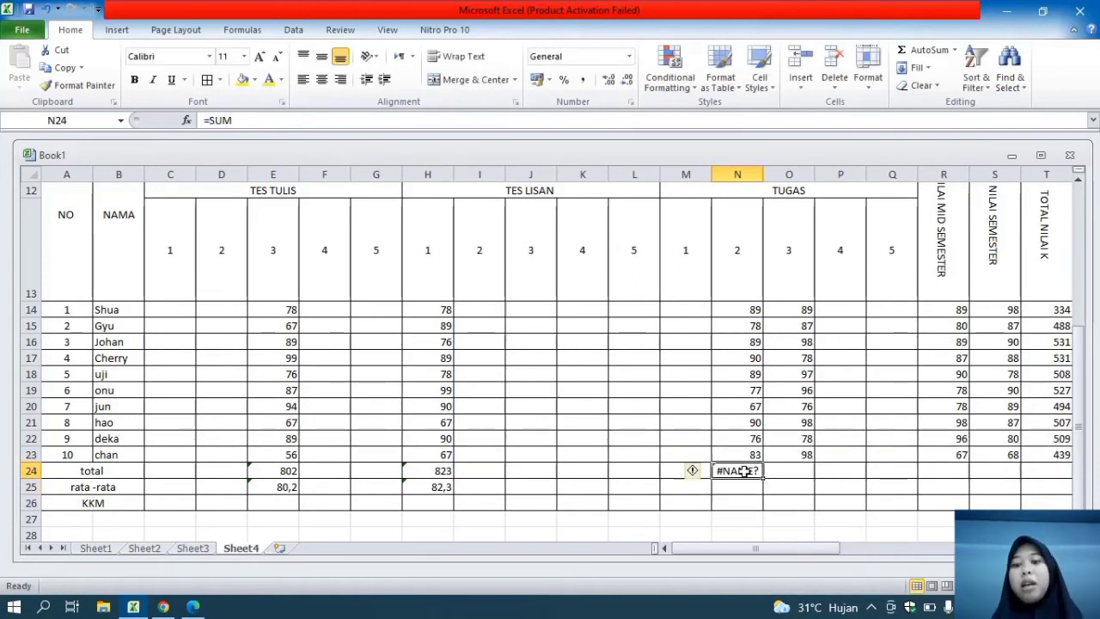
key(Delete)
text(=SUM()
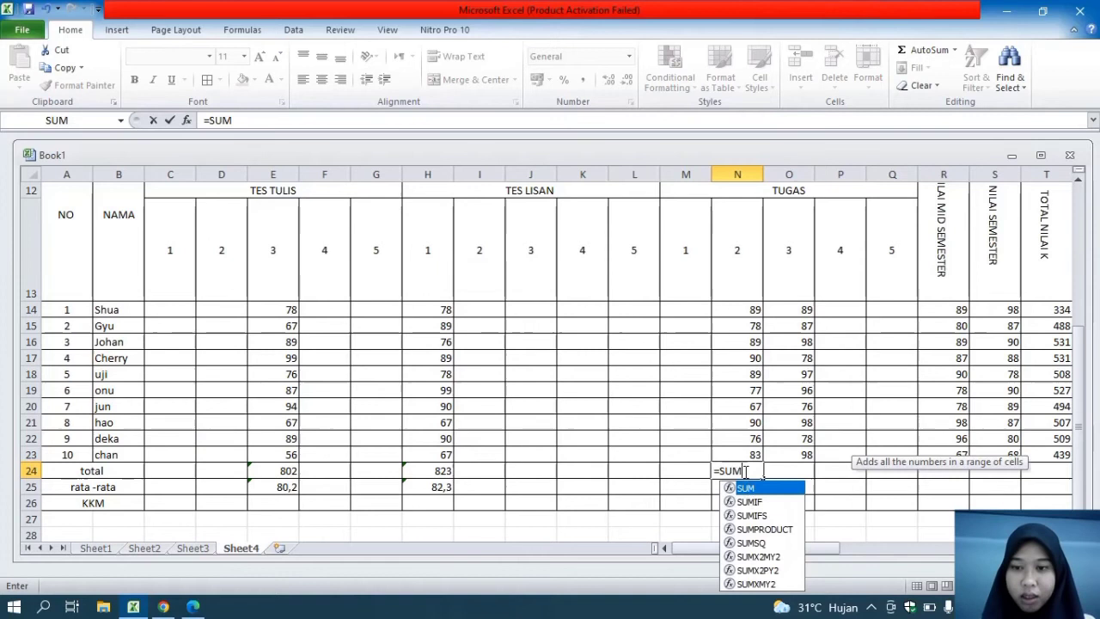
drag(737, 454, 736, 311)
key(Return)
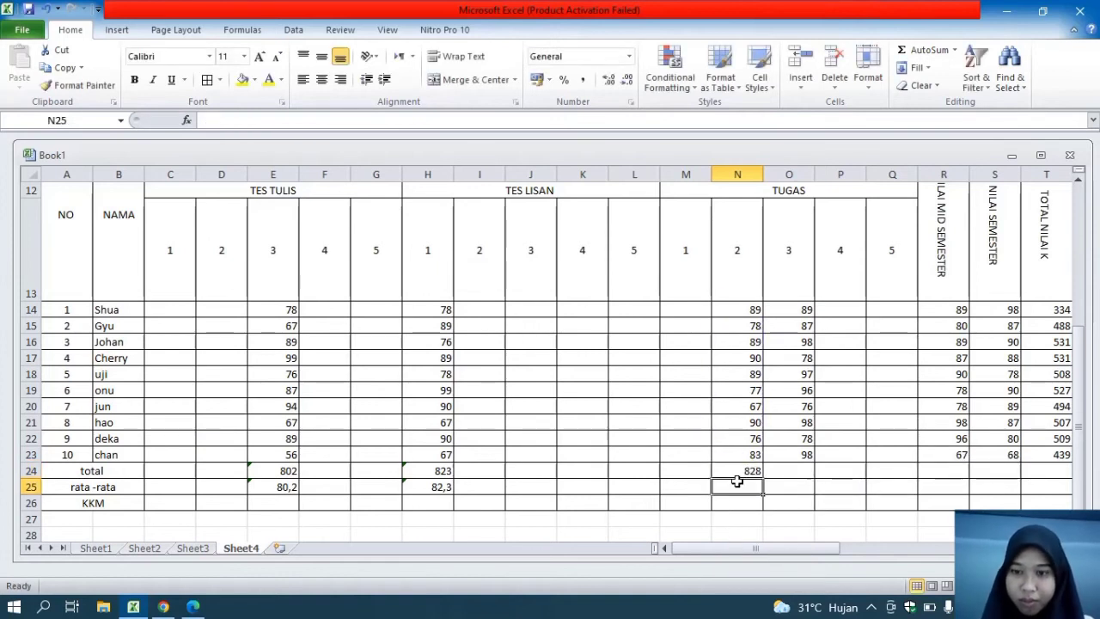
Average the TUGAS 2 scores in N25 with an AVERAGE of N14:N23
text(=AVERAGE()
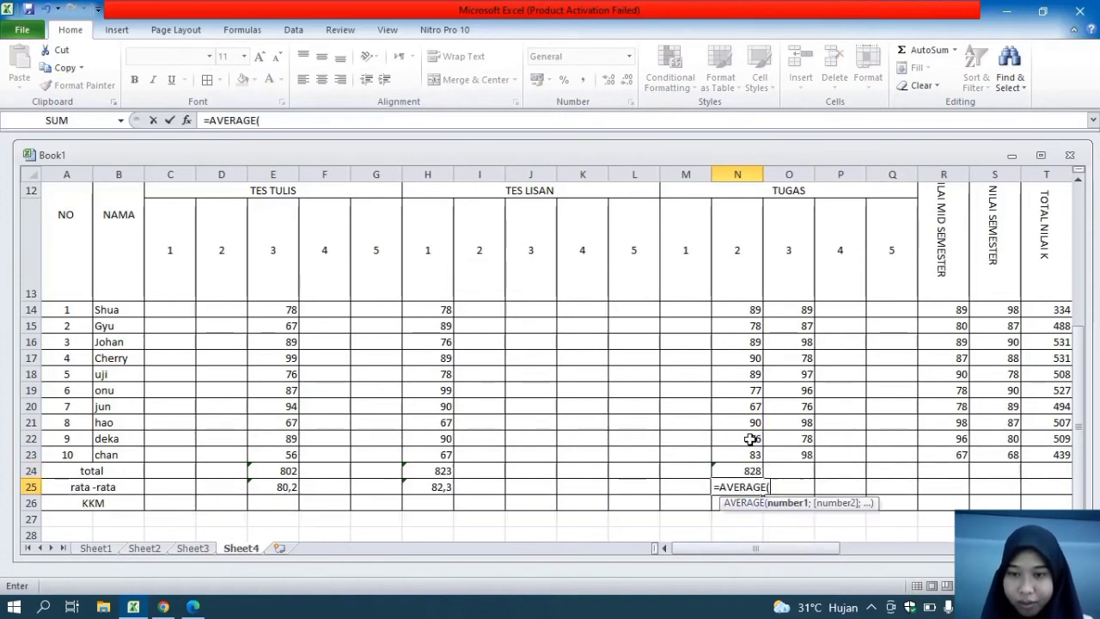
drag(748, 453, 739, 309)
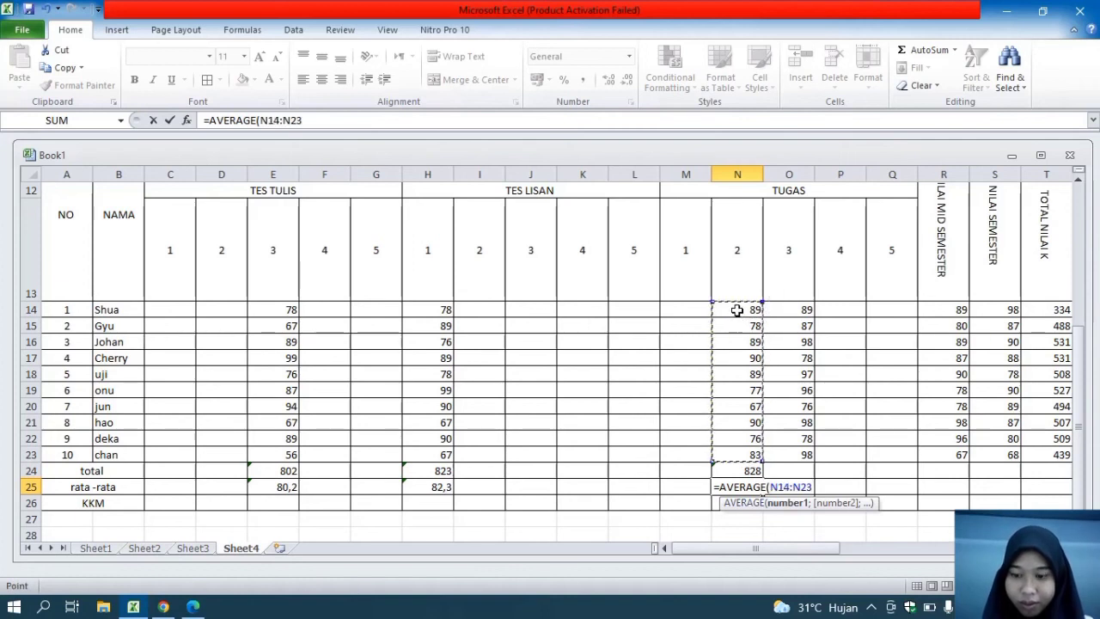
key(Return)
click(792, 331)
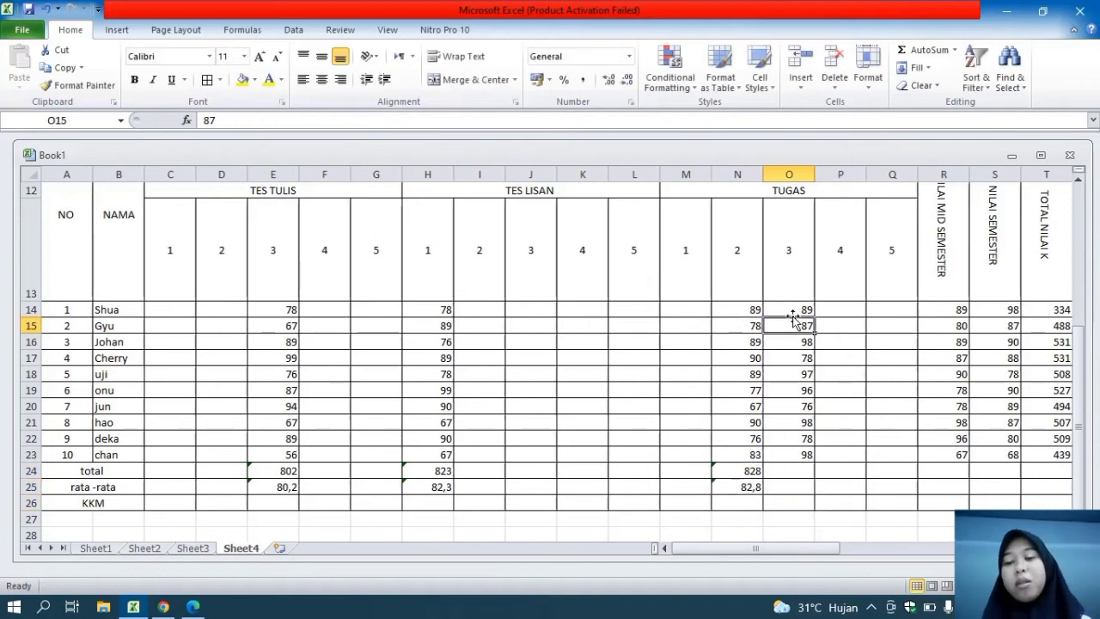
Total the TUGAS 3 scores in O24 with a SUM of O14:O23
click(798, 472)
text(=S)
key(Return)
click(794, 465)
text(=SUM)
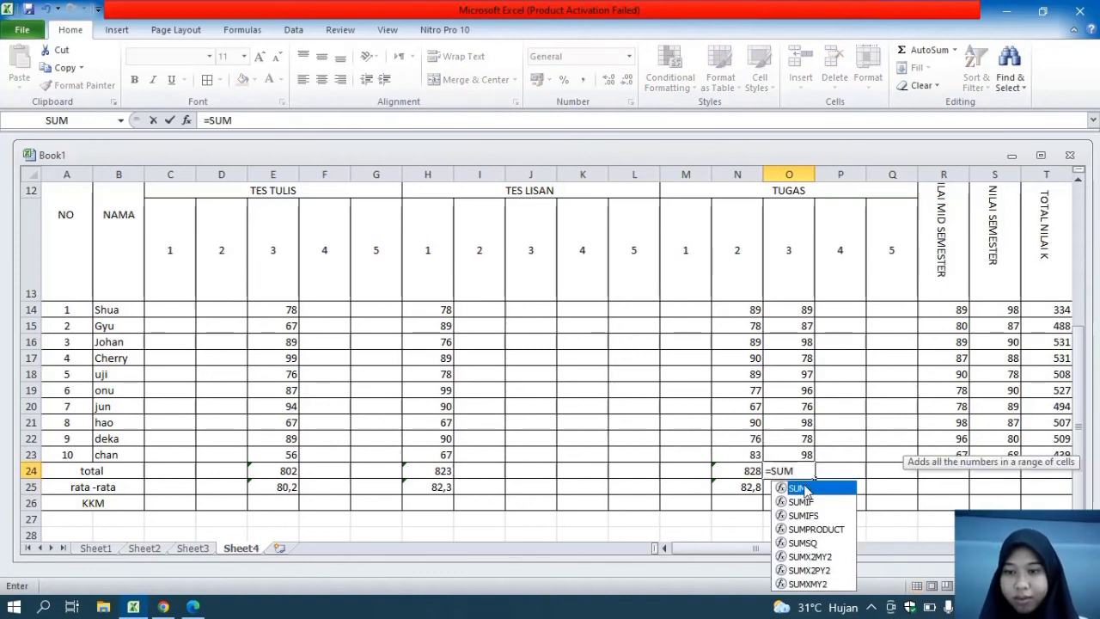
text(()
drag(797, 454, 783, 312)
key(Return)
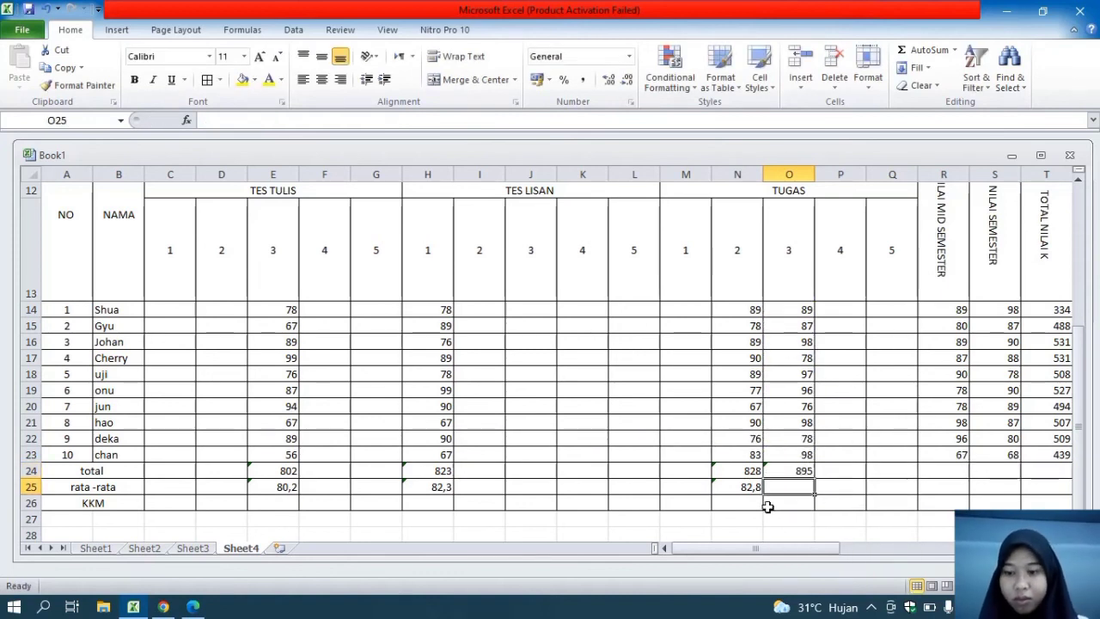
Average the TUGAS 3 scores in O25 with an AVERAGE of O14:O23
text(=AVERA)
double_click(819, 506)
drag(800, 453, 788, 312)
key(Return)
Total the NILAI MID SEMESTER scores in R24 with a SUM of R14:R23
click(957, 470)
text(=)
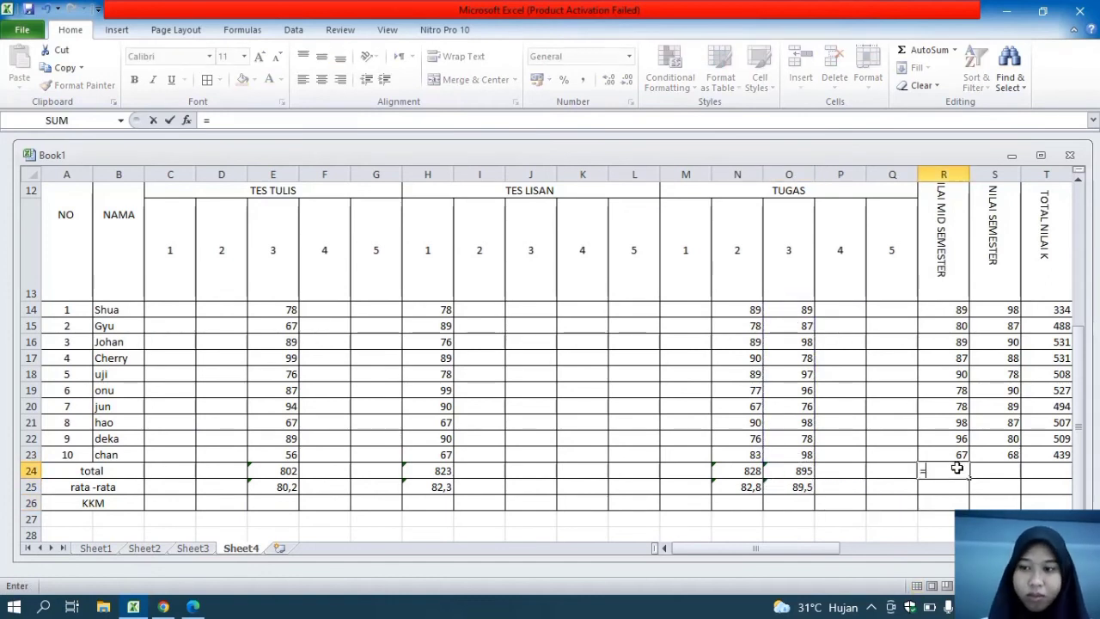
text(SUM()
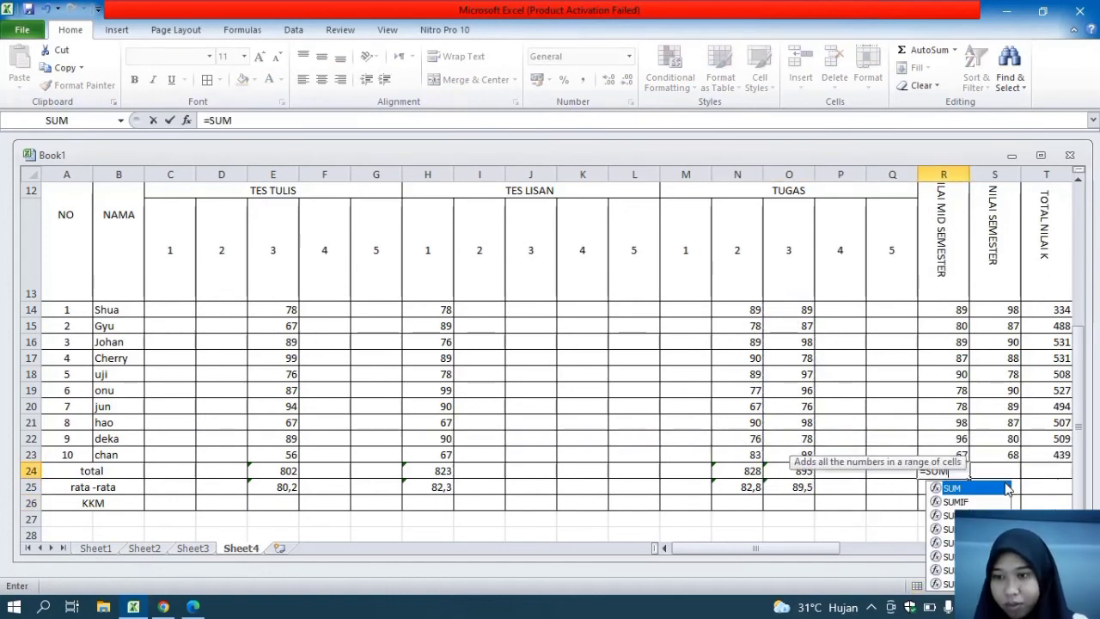
drag(953, 454, 940, 306)
text())
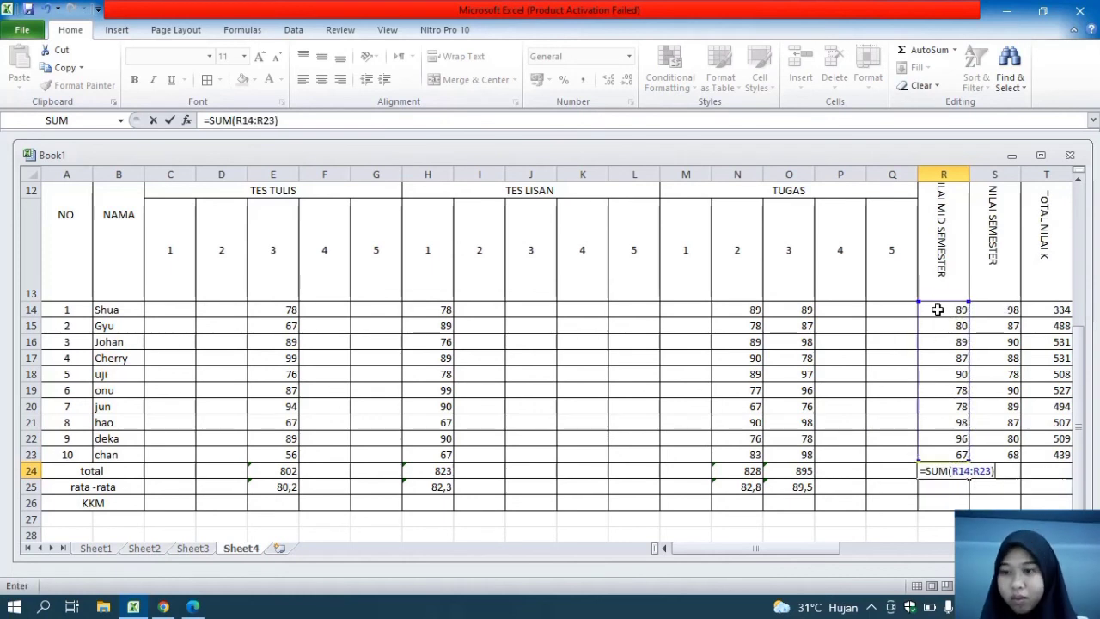
key(Return)
Average the NILAI MID SEMESTER scores in R25 with an AVERAGE of R14:R23
text(=AVERA)
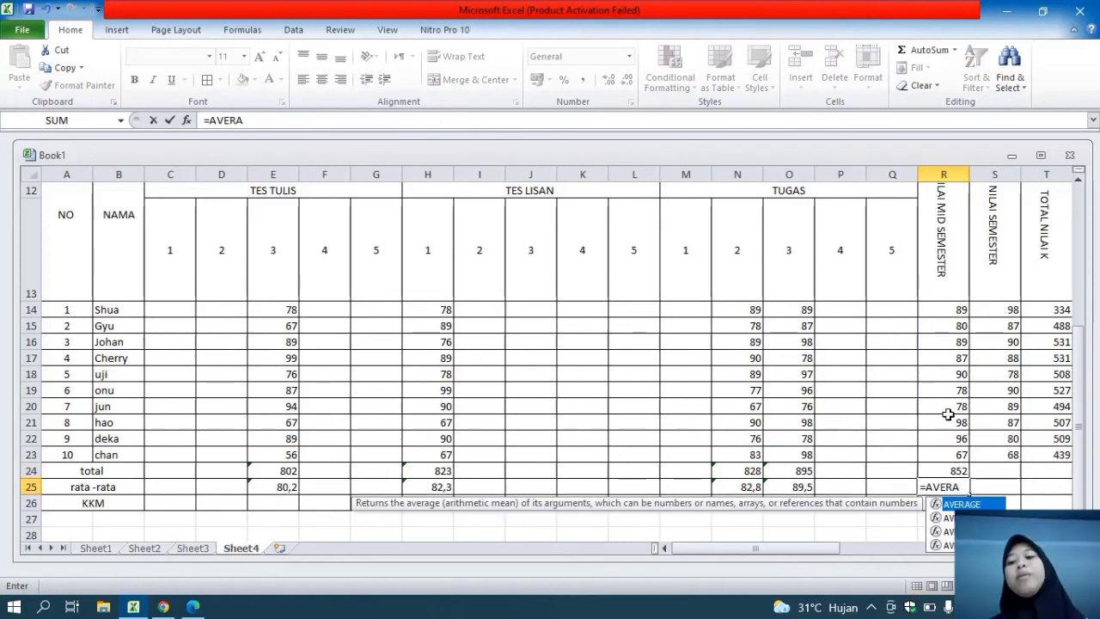
double_click(963, 504)
drag(954, 454, 949, 316)
Total the NILAI SEMESTER scores in S24 with a SUM of S14:S23
click(1003, 471)
text(=SUM)
double_click(1012, 489)
drag(1005, 454, 1004, 309)
key(Return)
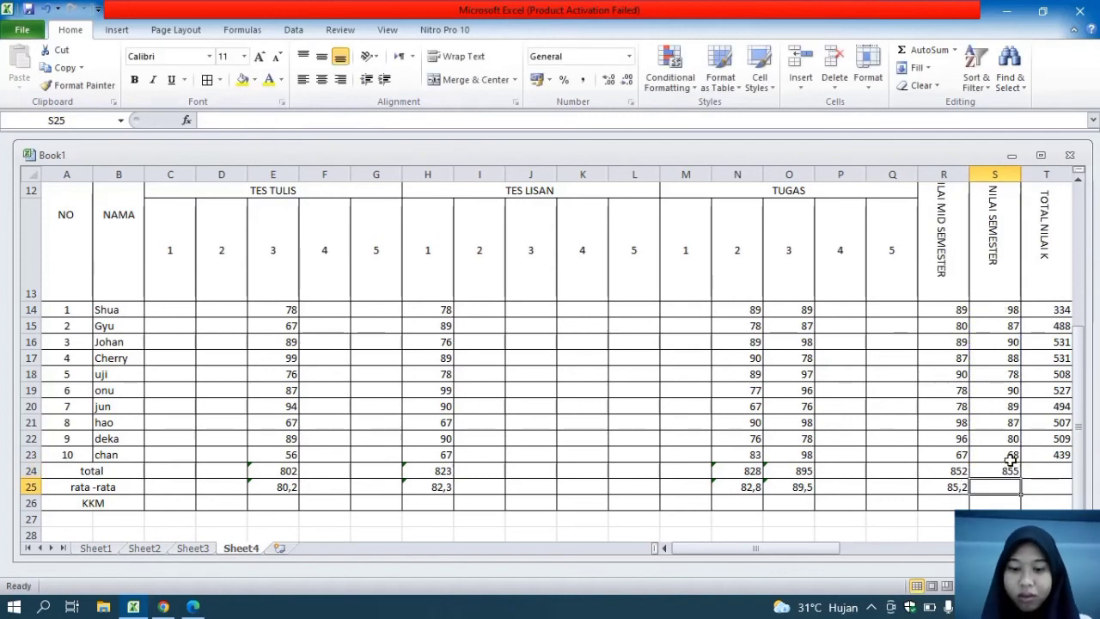
text(=AVERAGE()
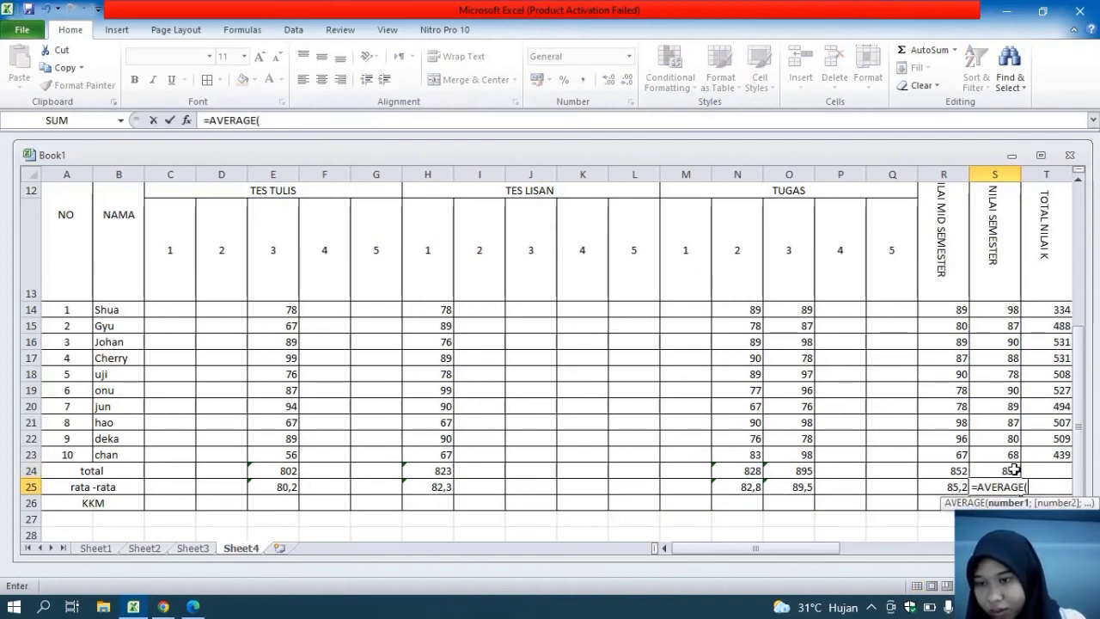
click(1002, 456)
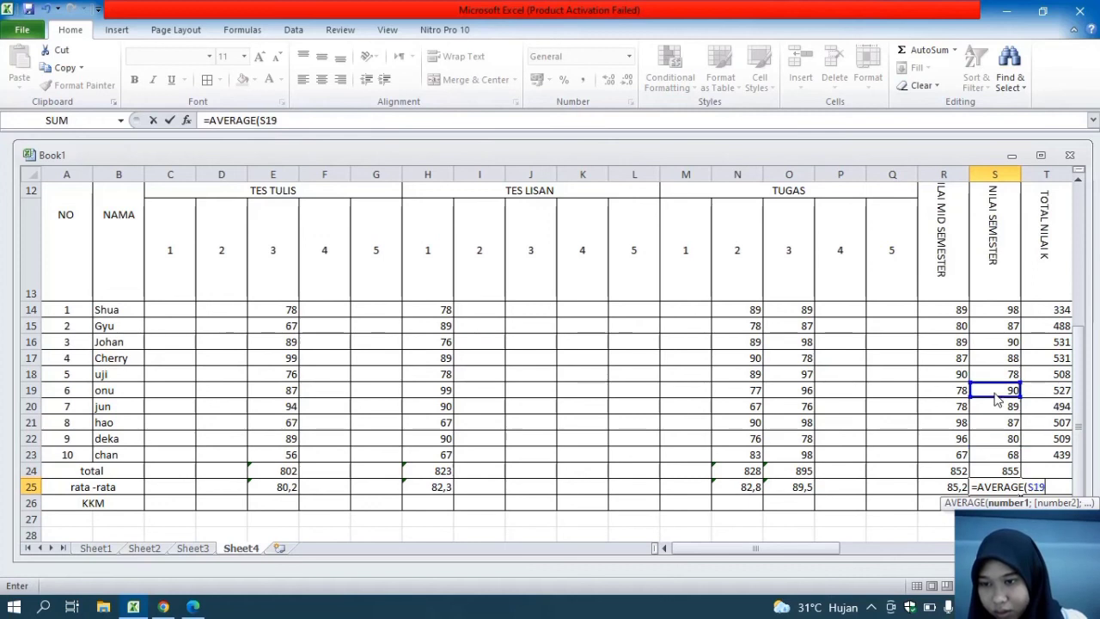
key(Return)
click(1006, 455)
Average the NILAI SEMESTER scores in S25 with an AVERAGE of S14:S23, replacing any existing entry
click(1011, 487)
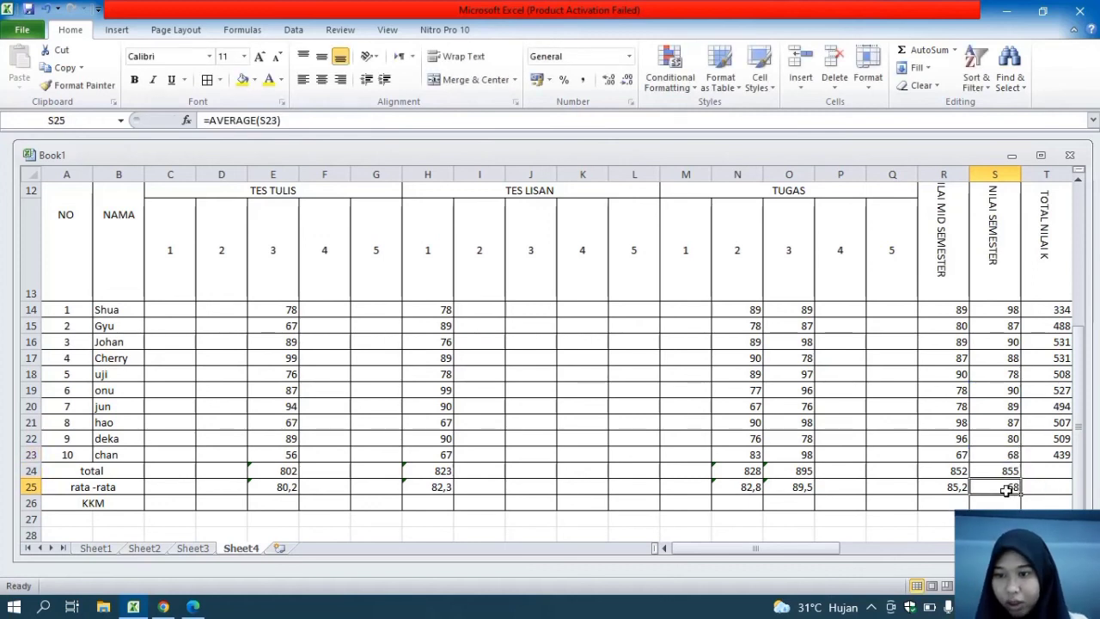
text(=AVERA)
double_click(1009, 503)
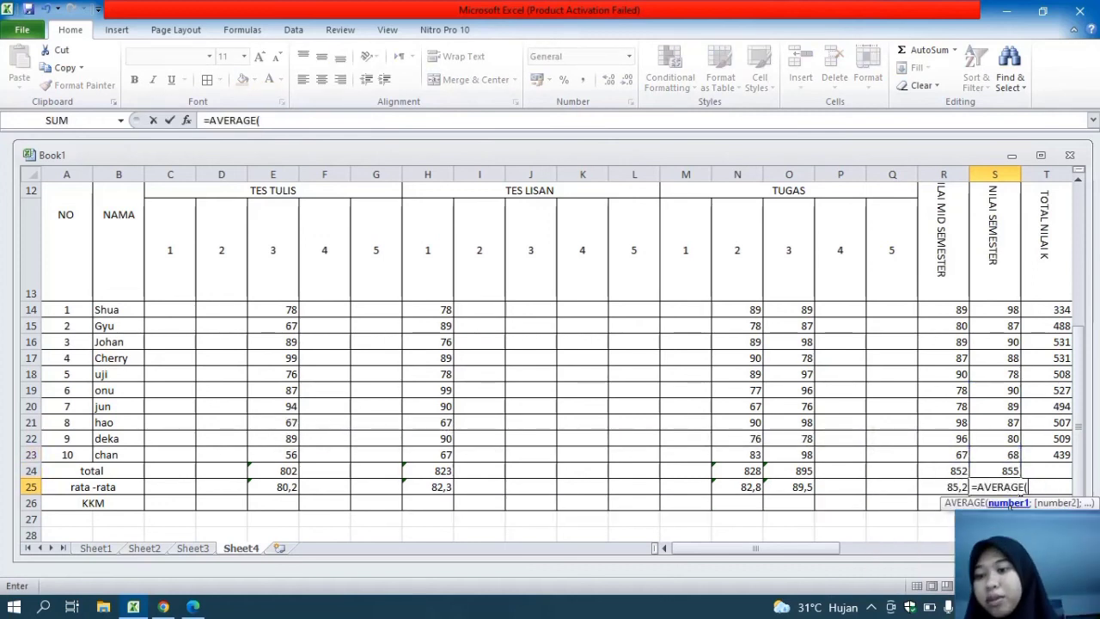
drag(1000, 456, 1003, 315)
key(Return)
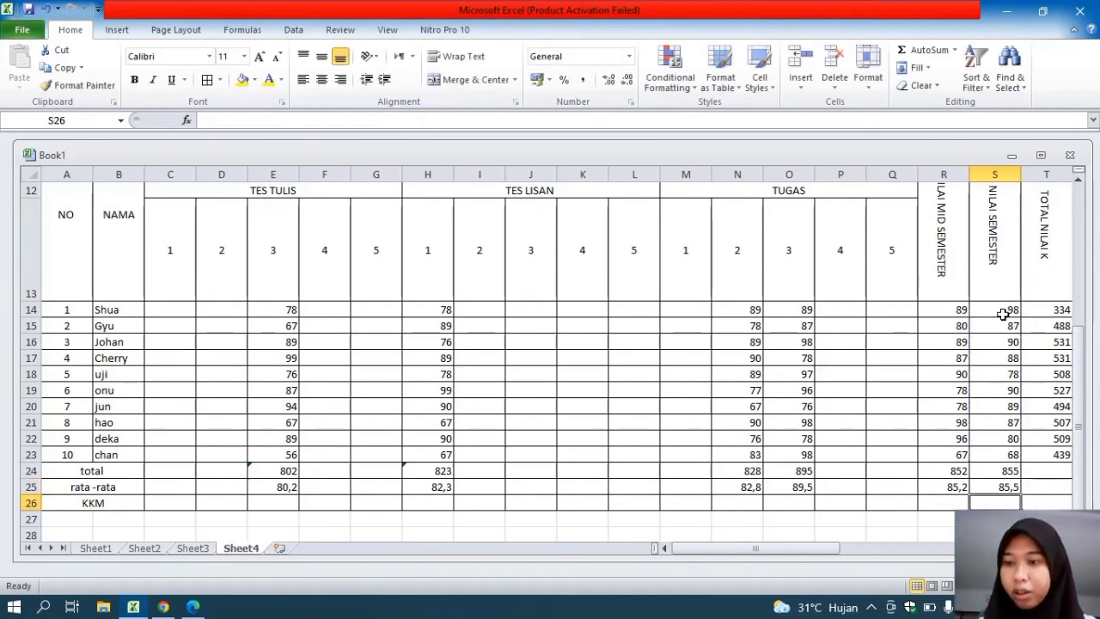
Total the students' overall scores in T24 with a SUM of T14:T23
click(1043, 471)
text(=SUM)
double_click(1046, 486)
drag(1048, 454, 1037, 311)
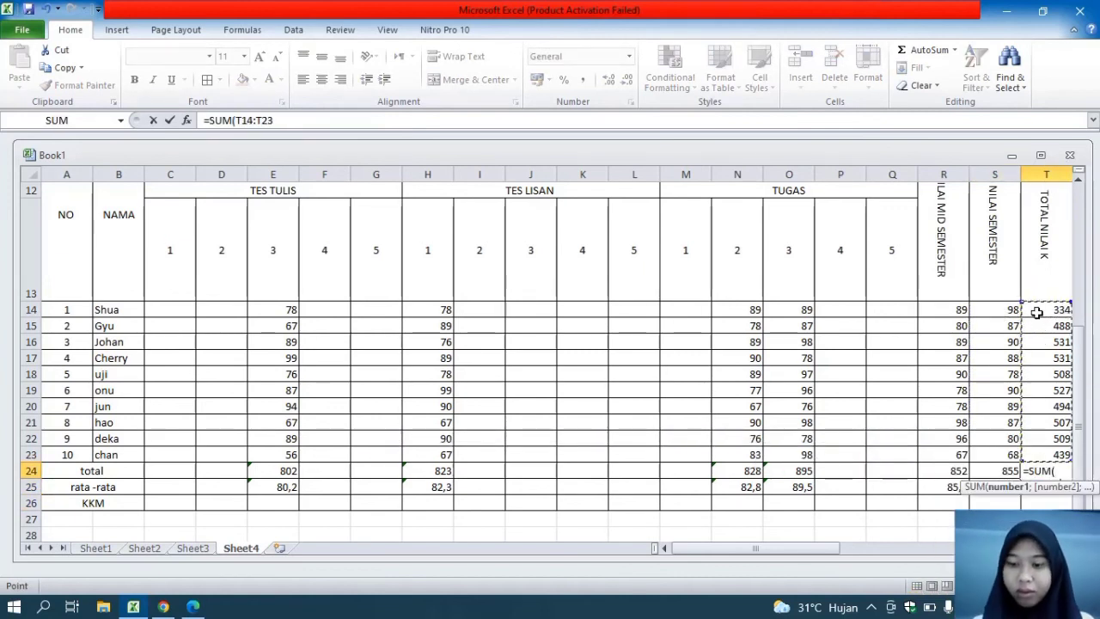
key(Return)
Average the students' overall scores in T25 with an AVERAGE of T15:T23
text(=SU)
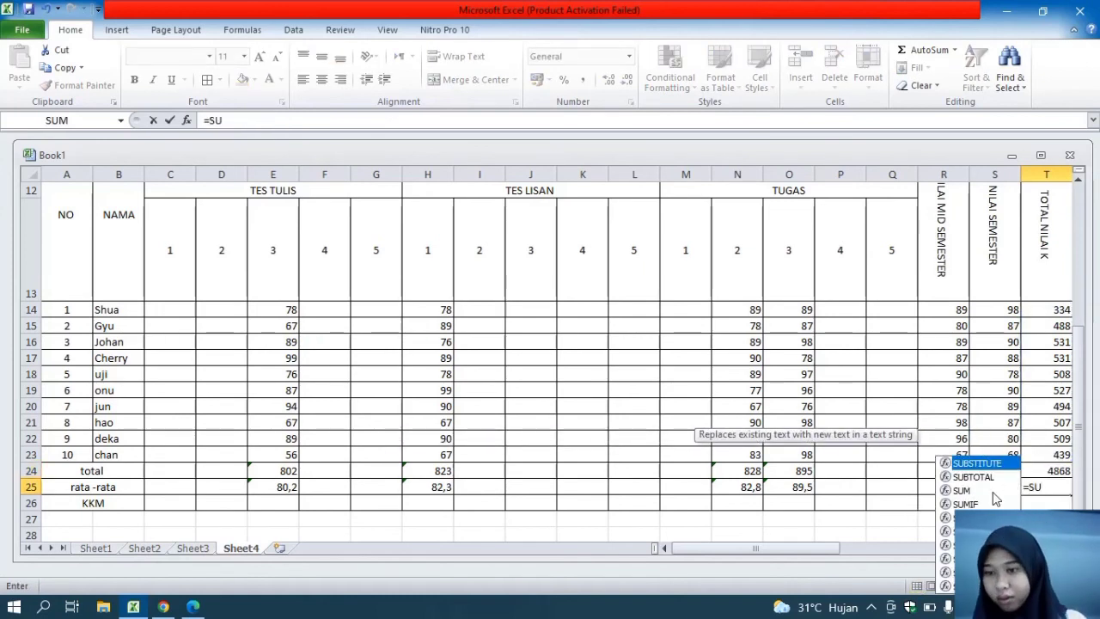
key(Tab)
key(BackSpace)
key(BackSpace)
key(BackSpace)
key(BackSpace)
text(AVE)
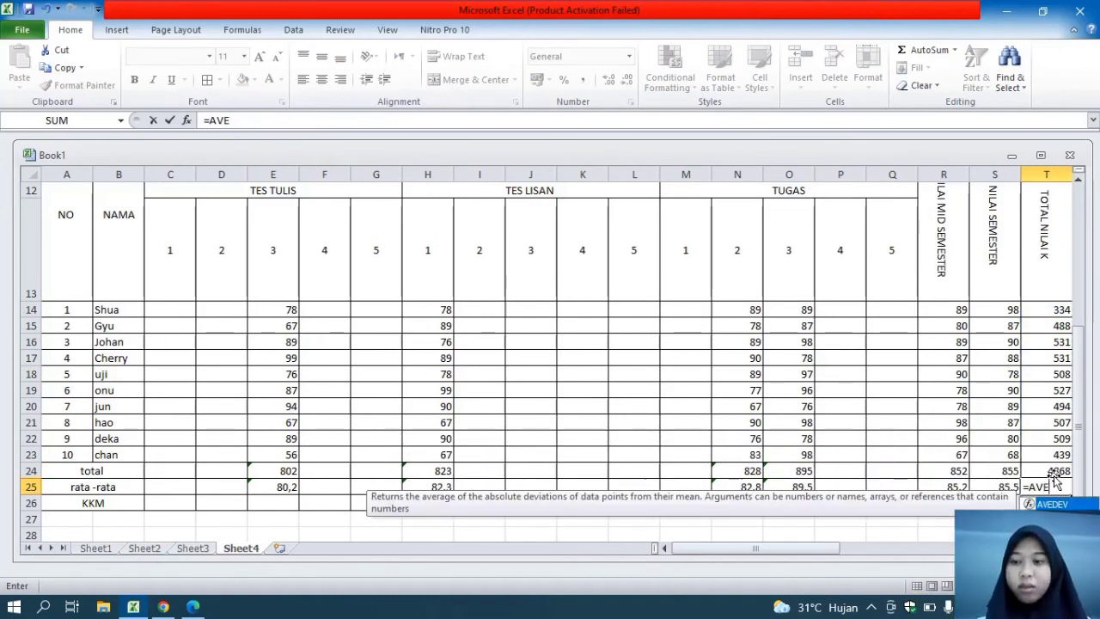
text(R)
key(Tab)
drag(1051, 454, 1051, 334)
text())
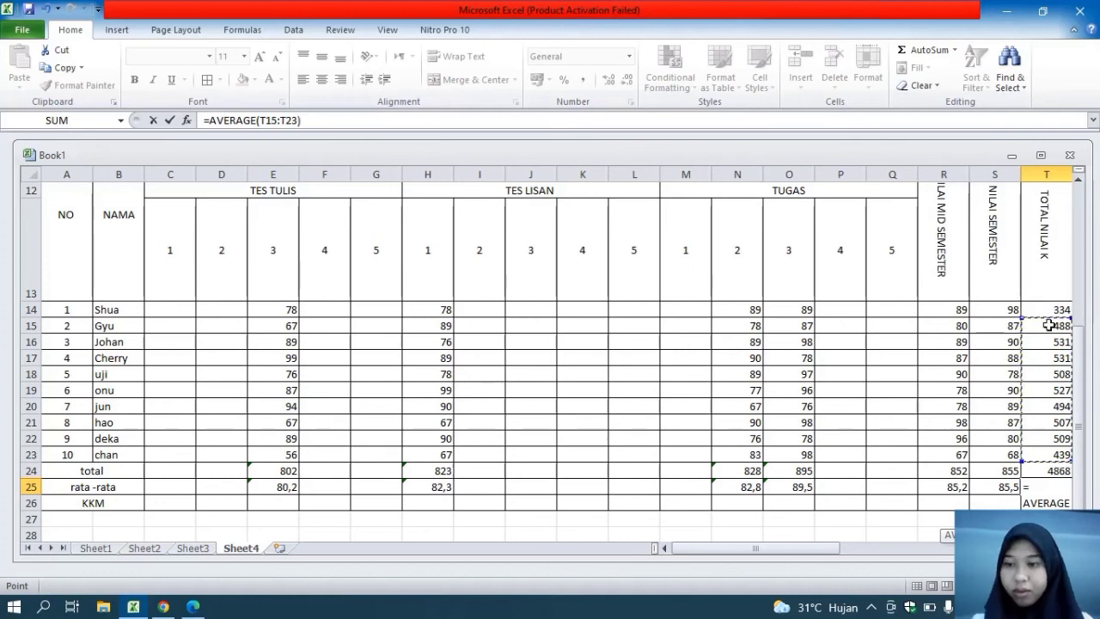
key(Return)
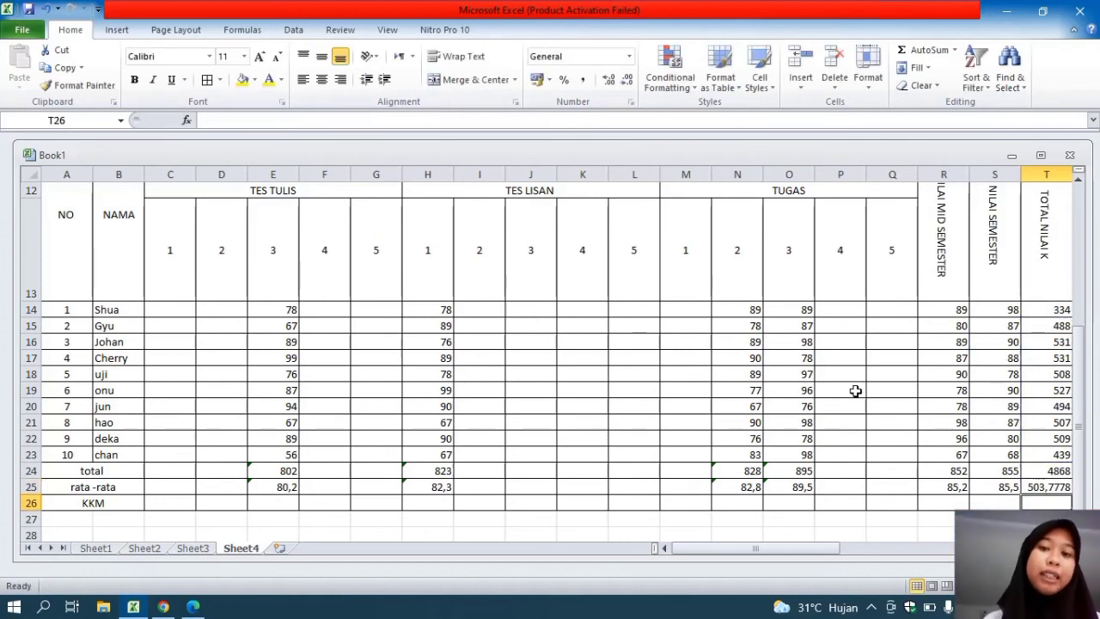
Align the contents of the entire grade table vertically to the middle of the cells
click(52, 503)
key(ctrl+a)
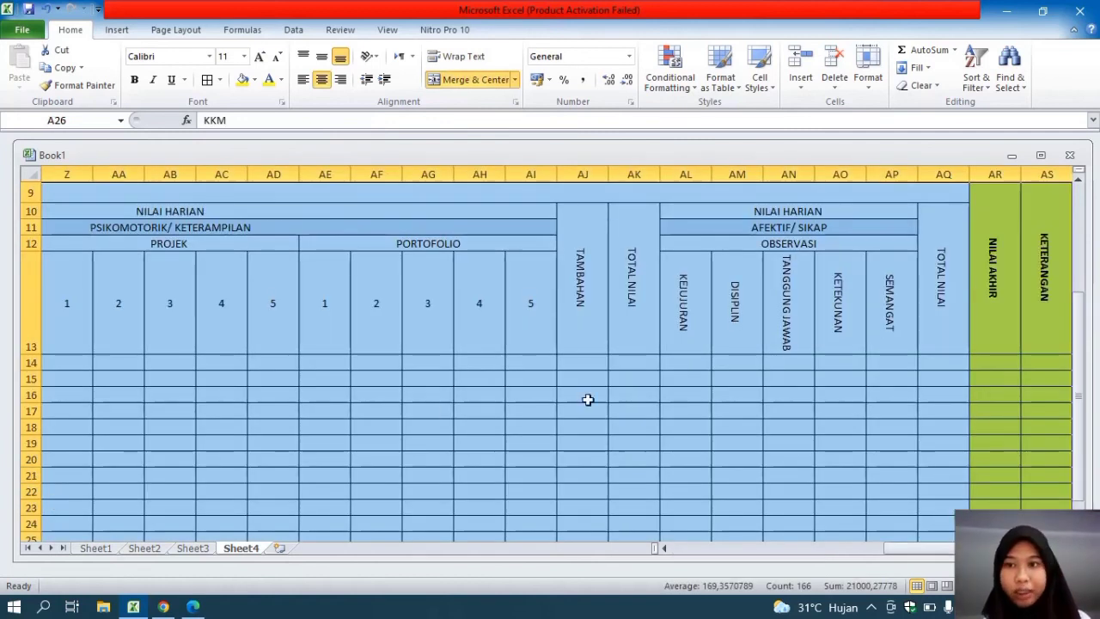
click(322, 58)
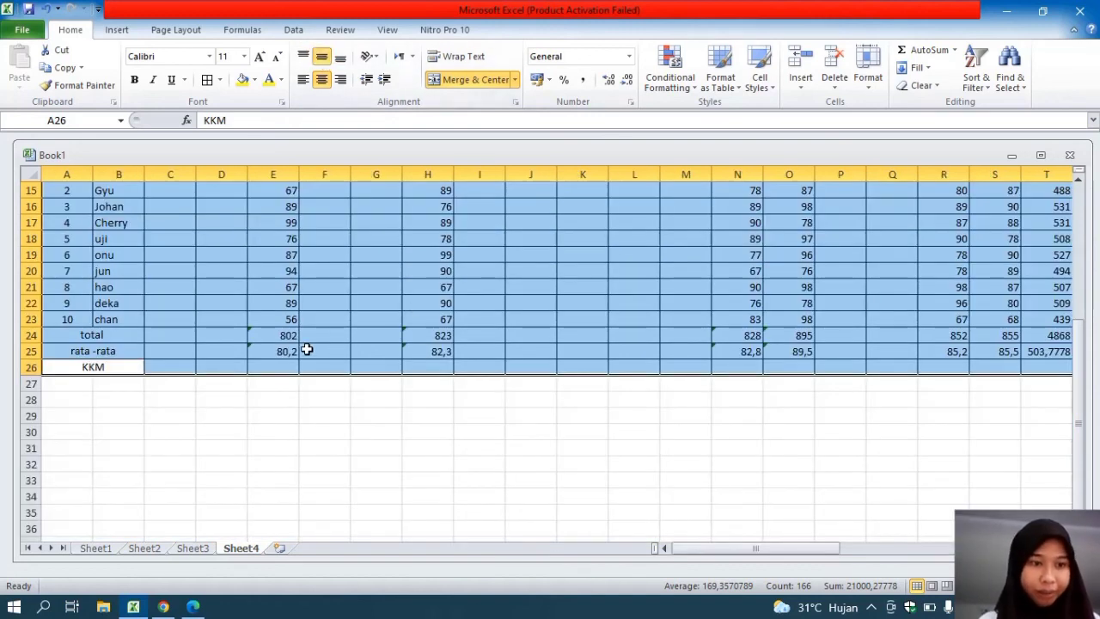
Center the TES TULIS 3 values in E14:E25 horizontally and apply the same horizontal centering to the entire grade table
click(306, 350)
drag(283, 354, 284, 313)
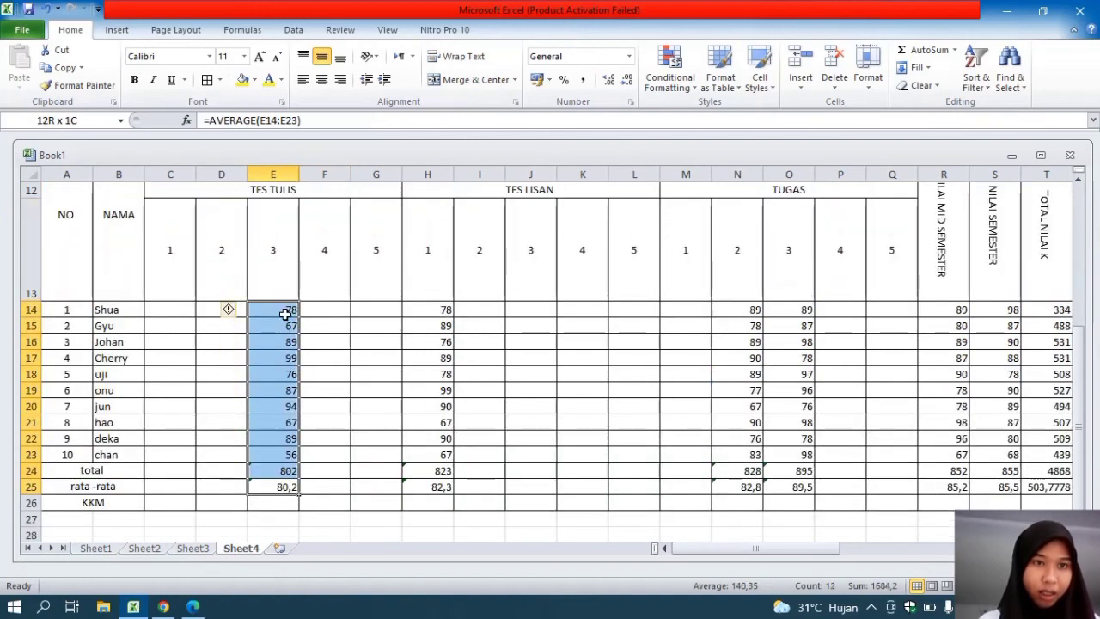
click(323, 80)
key(ctrl+a)
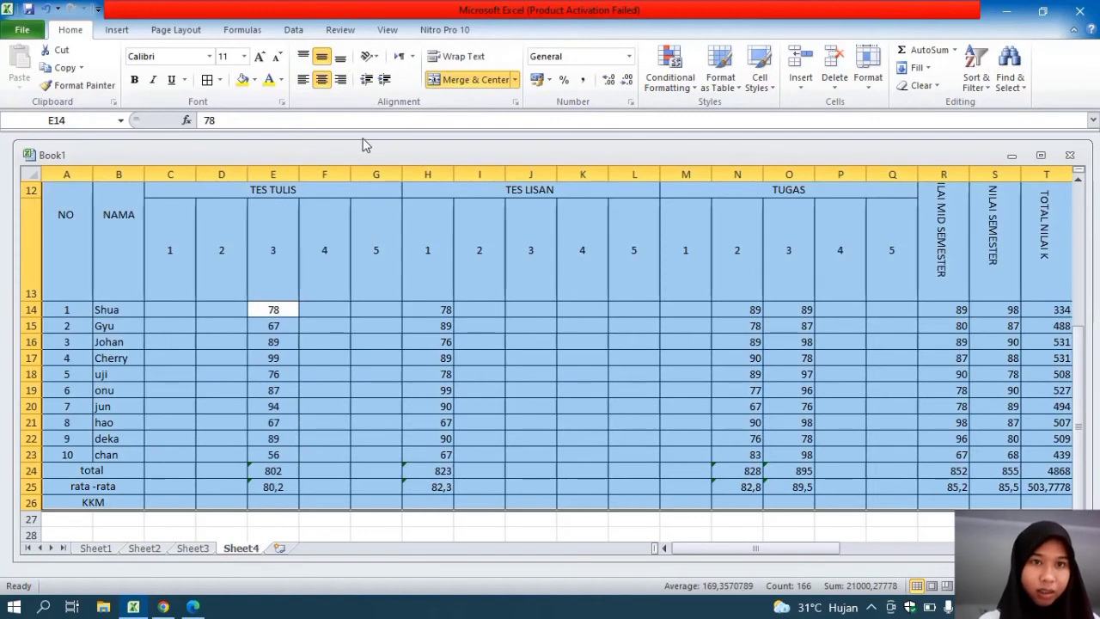
click(321, 80)
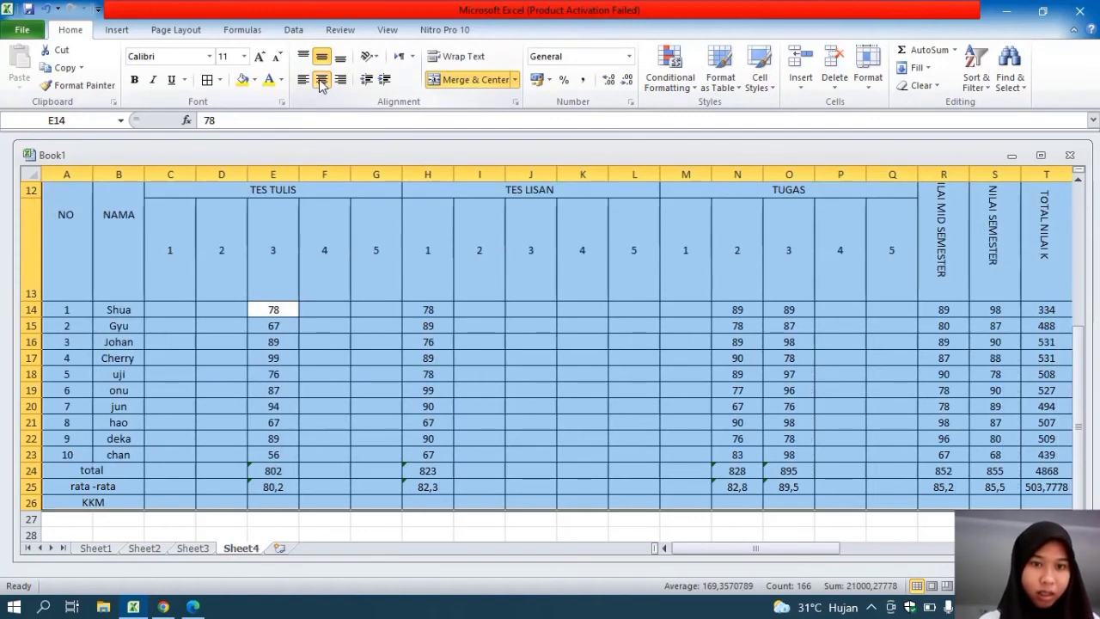
click(612, 406)
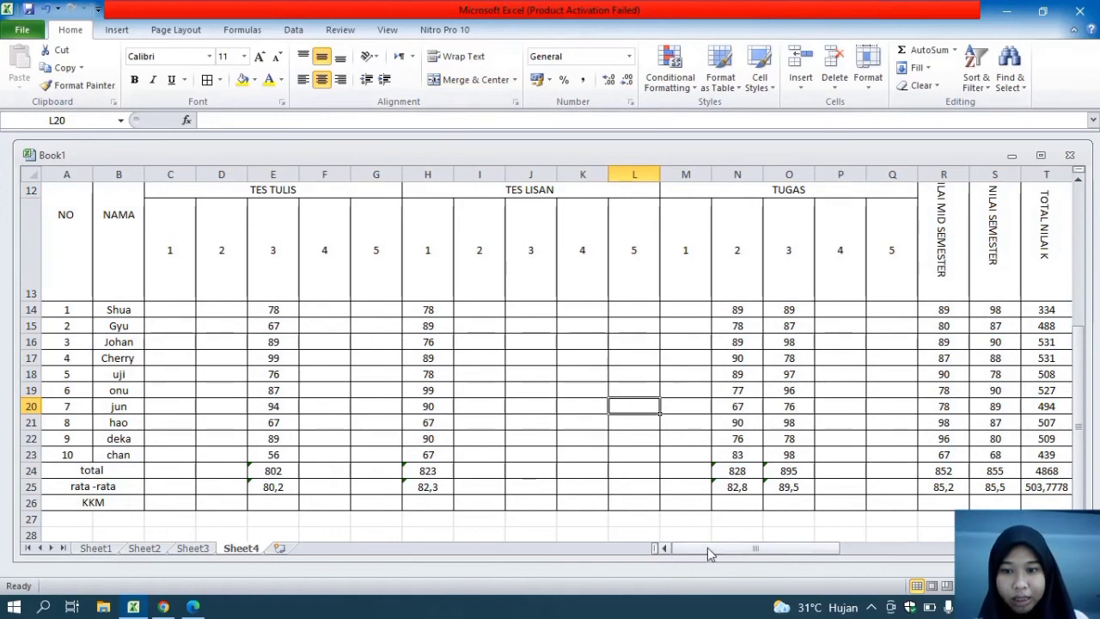
Merge and center the foundation name in row 1 across A1:AS1, the full width of the table
drag(704, 545, 924, 512)
drag(1081, 365, 1081, 231)
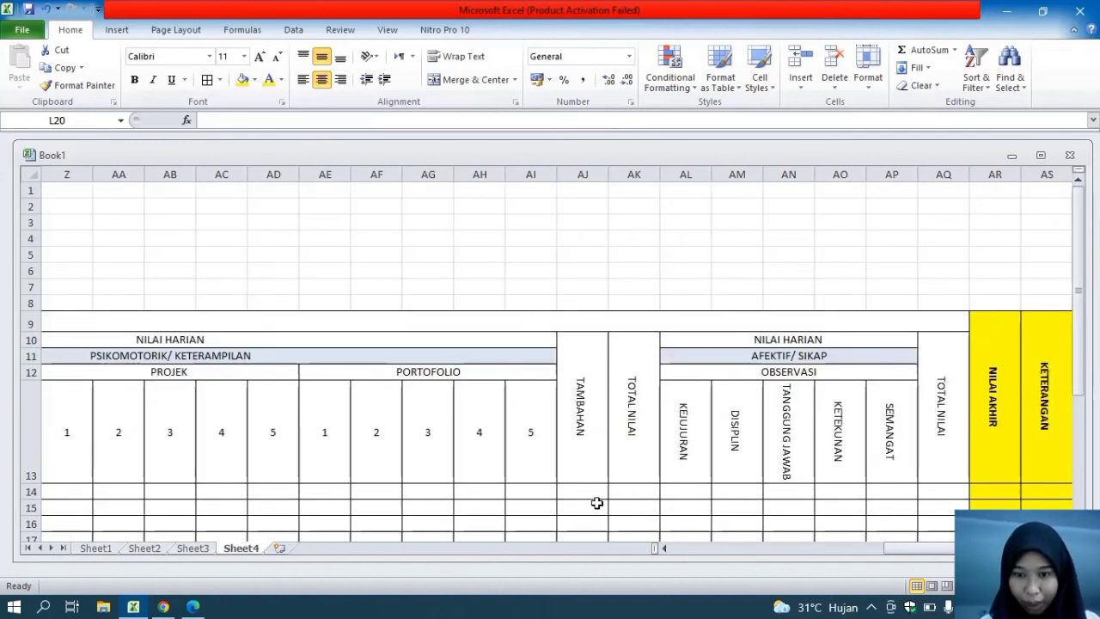
drag(890, 548, 638, 554)
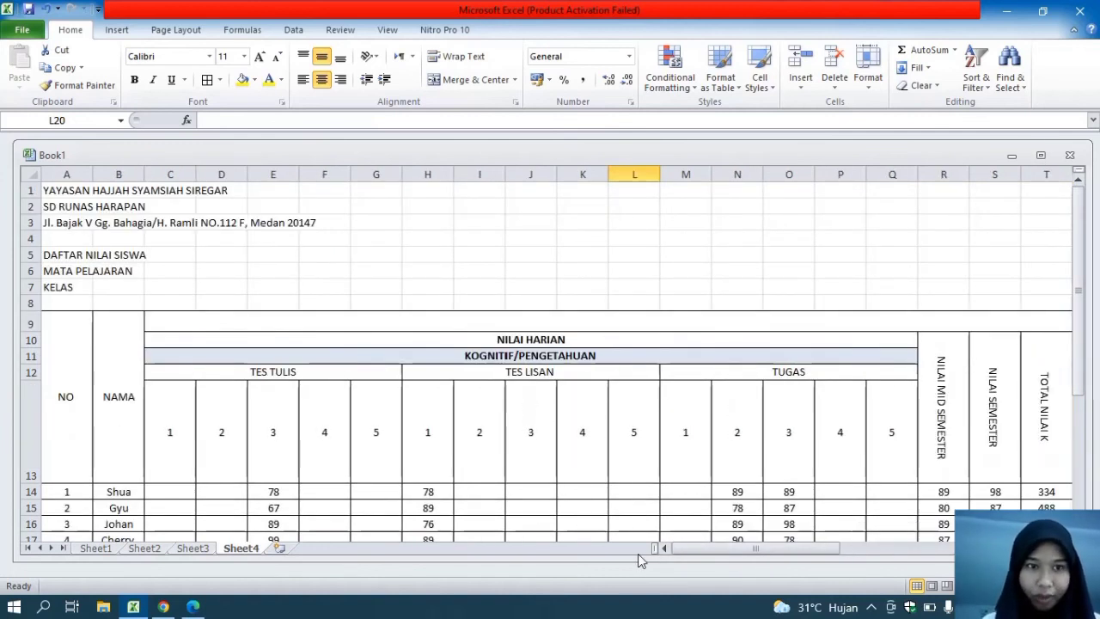
click(49, 191)
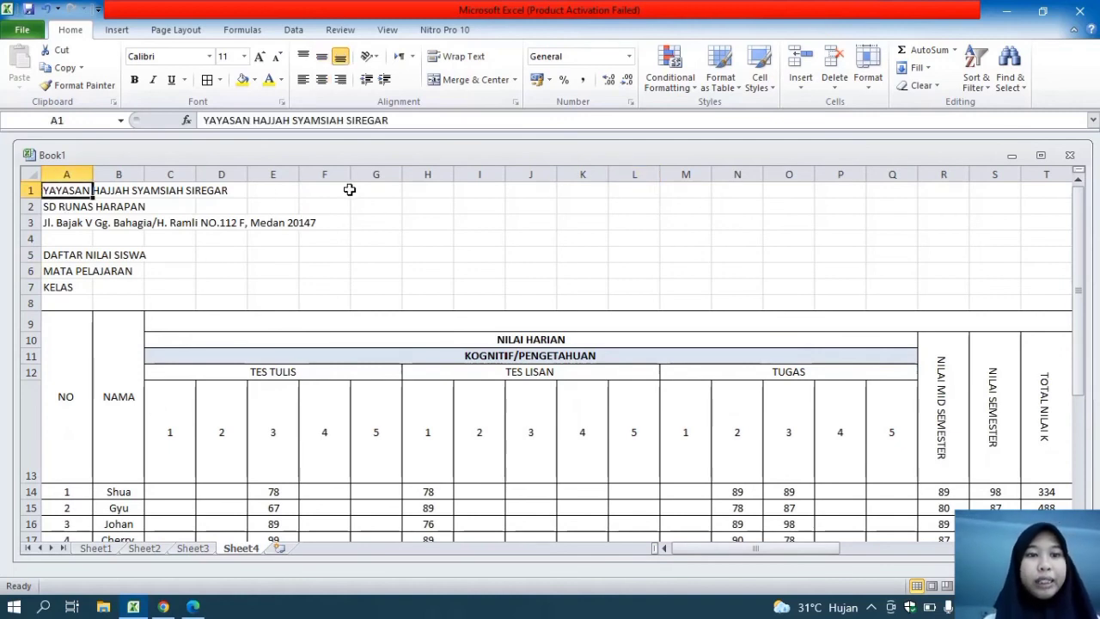
drag(60, 190, 1037, 192)
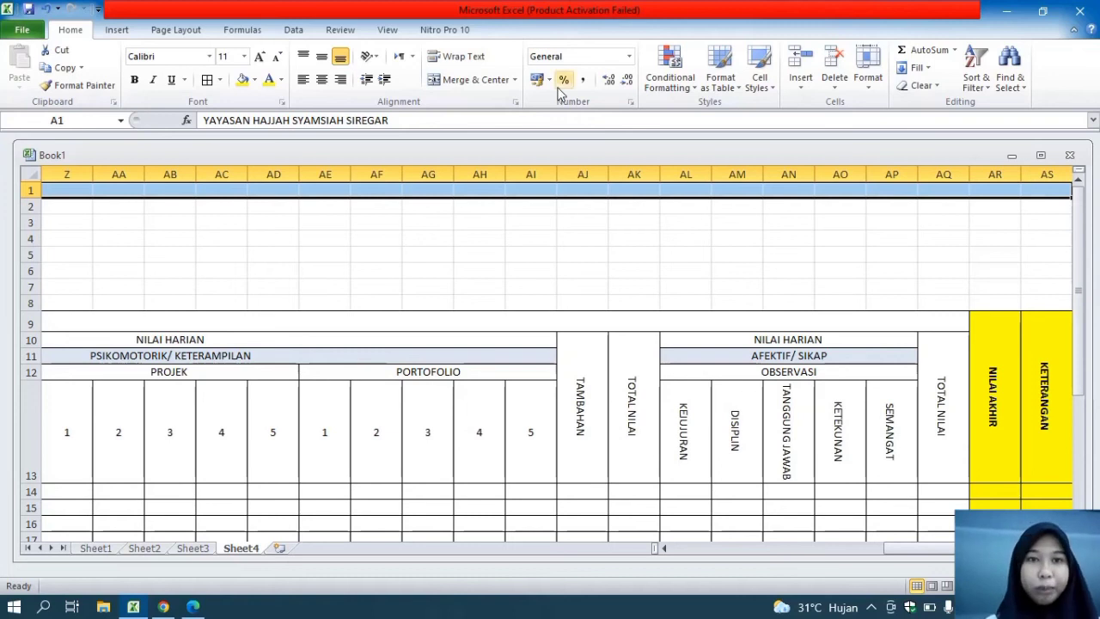
click(477, 79)
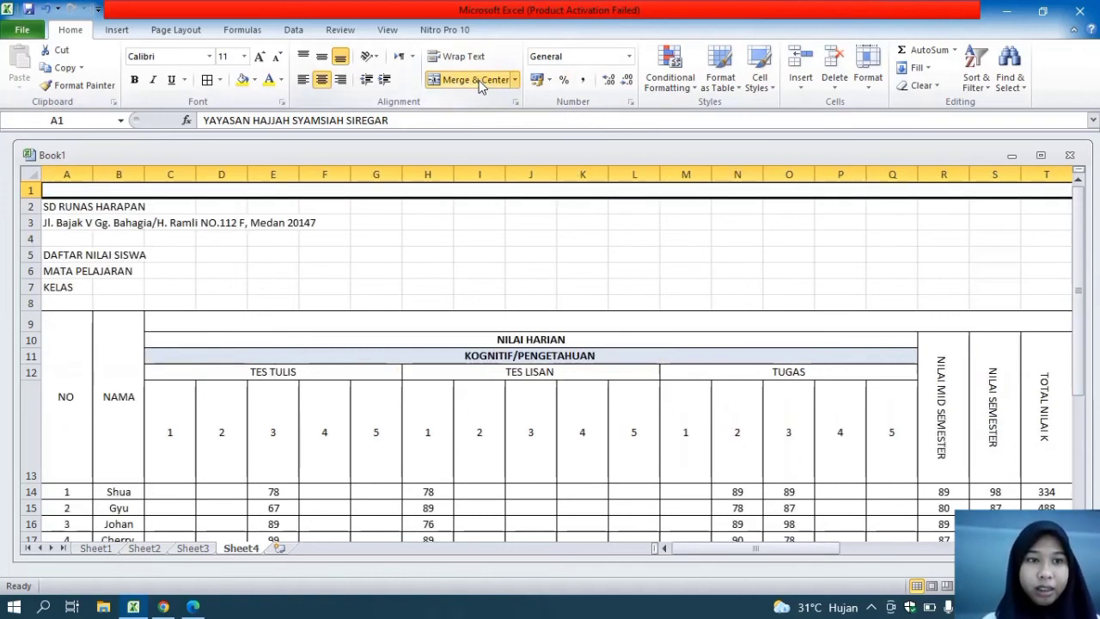
Set the foundation name in row 1 to Arial Black, size 13
click(209, 56)
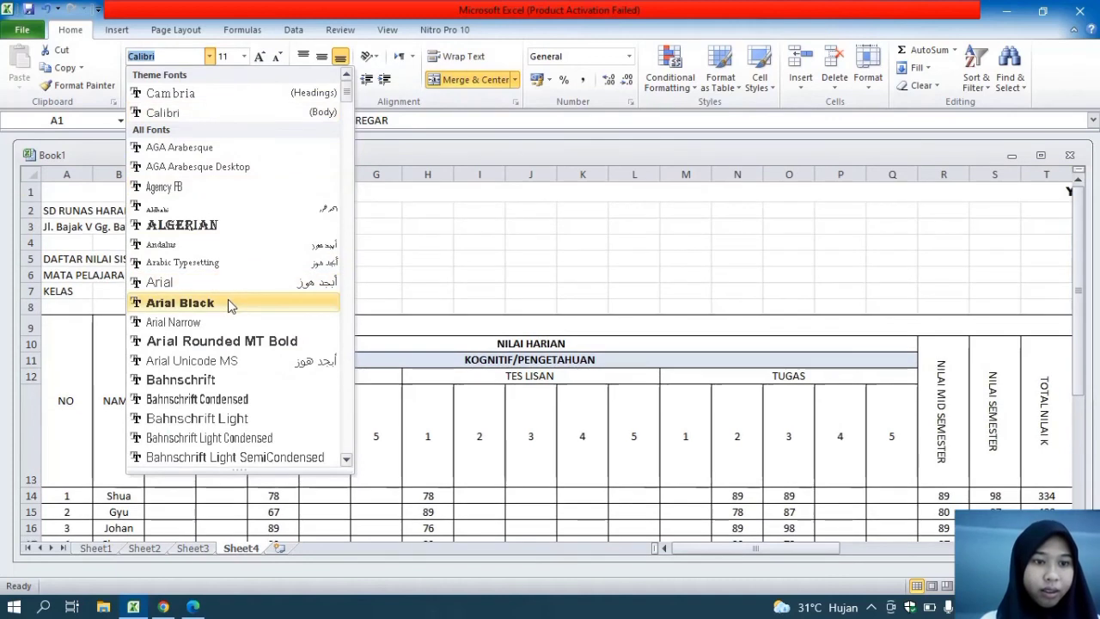
click(227, 300)
click(225, 56)
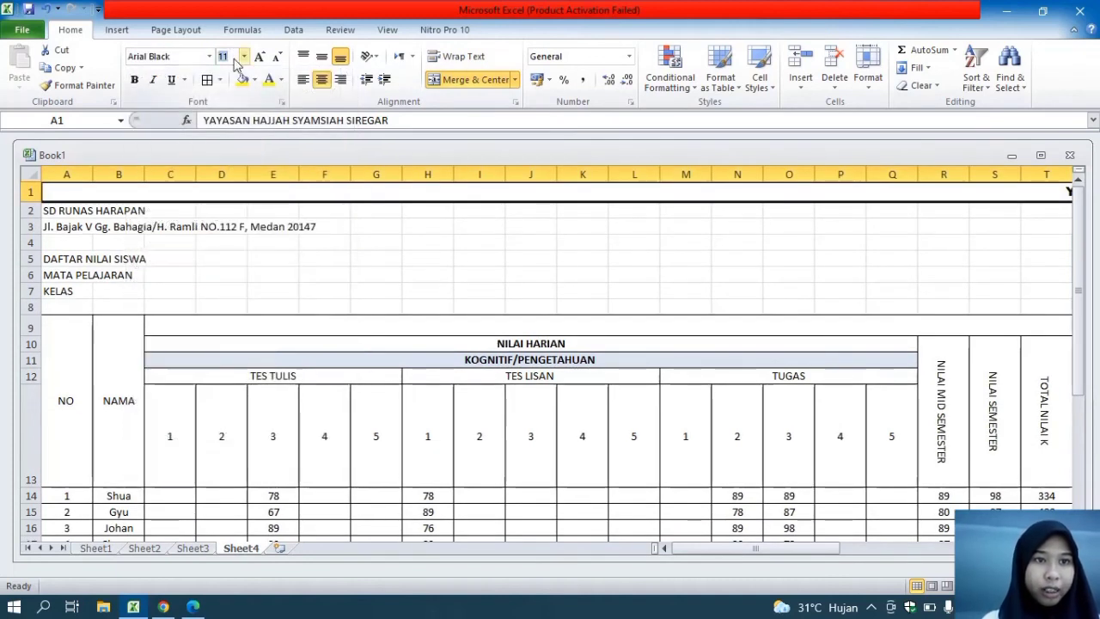
text(13)
key(Return)
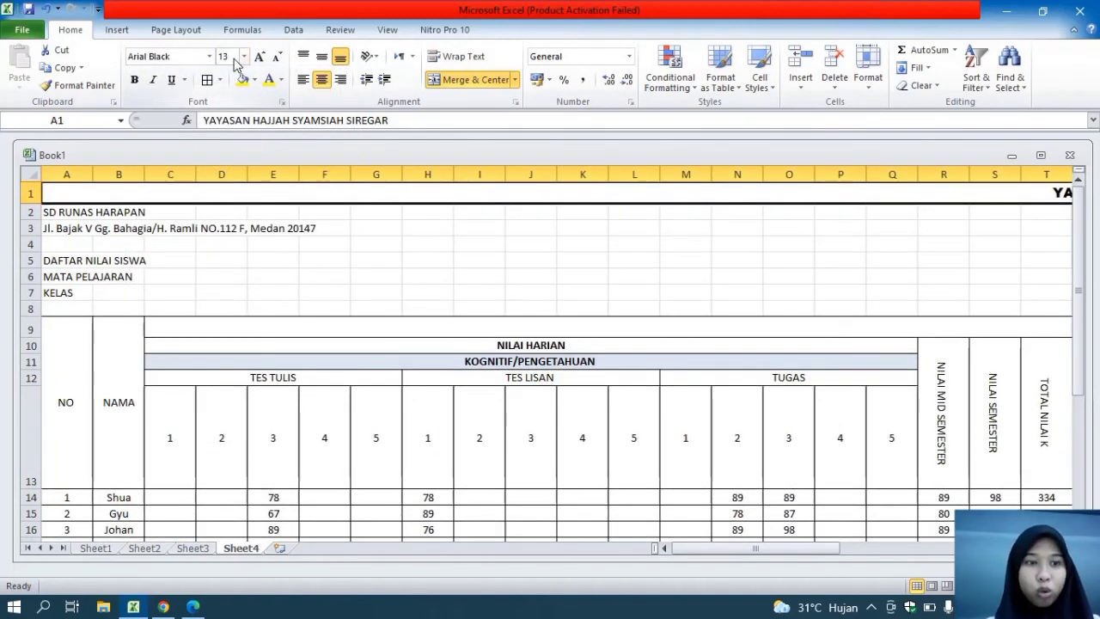
Merge and center the school name in row 2 across A2:AS2 and format it in Arial Black, size 12
drag(47, 210, 984, 212)
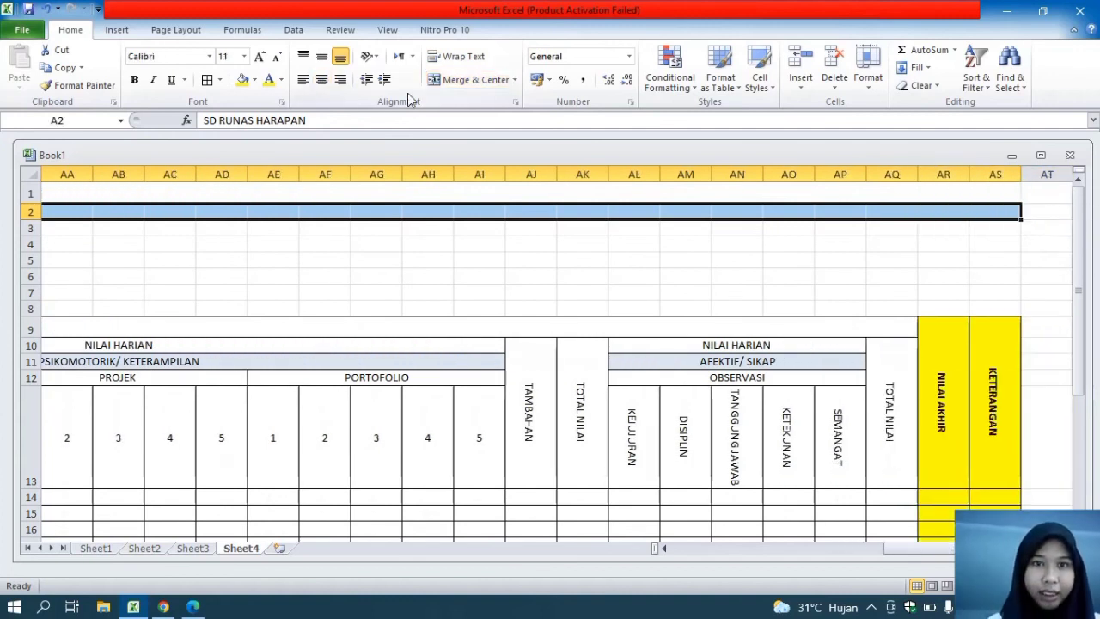
click(456, 80)
click(203, 59)
text(A)
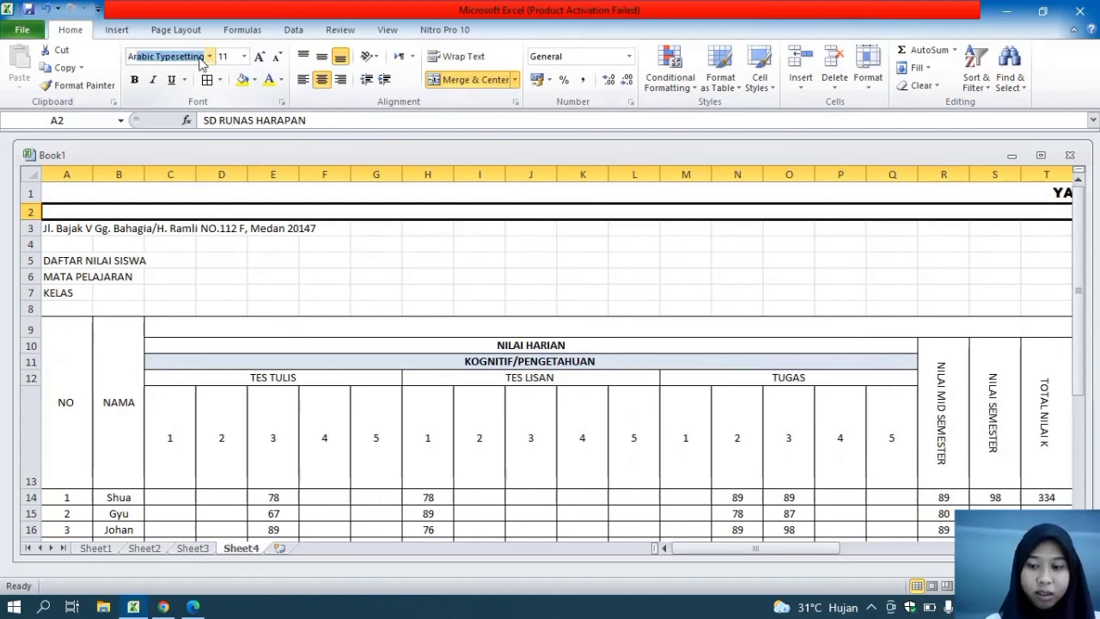
text(rial)
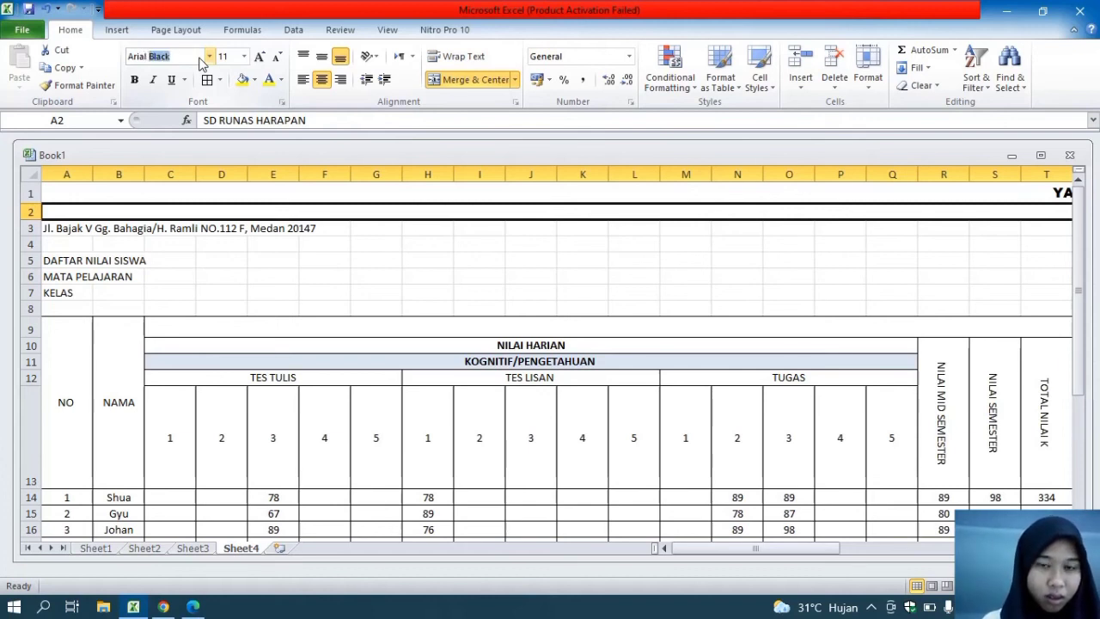
key(Return)
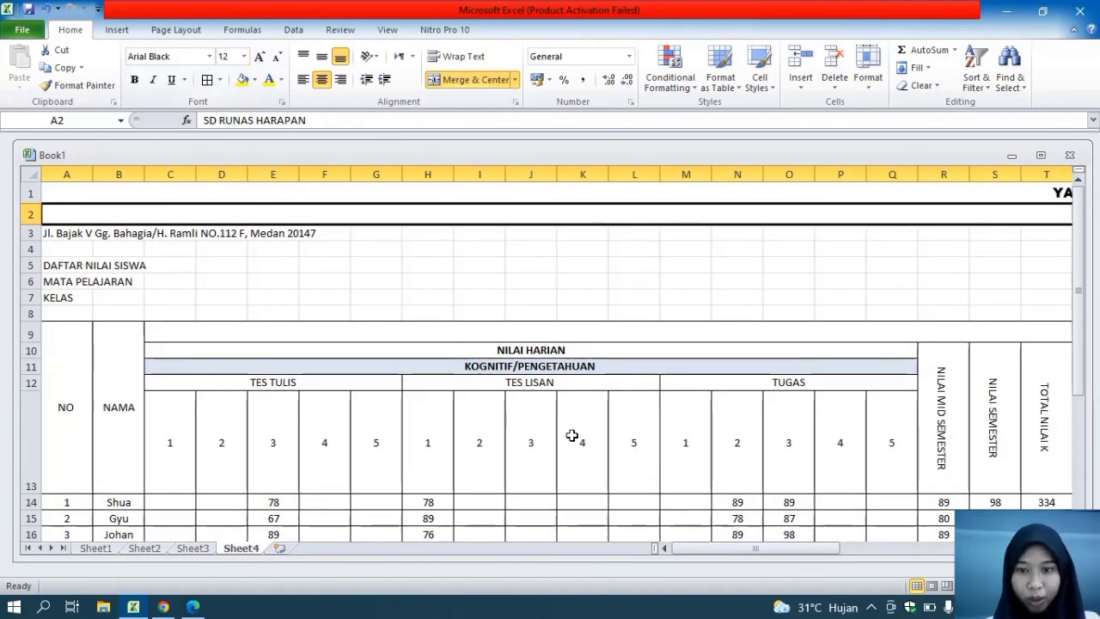
Merge and center the school address in row 3 across A3:AS3 and format it in Arial, size 12
drag(45, 232, 986, 240)
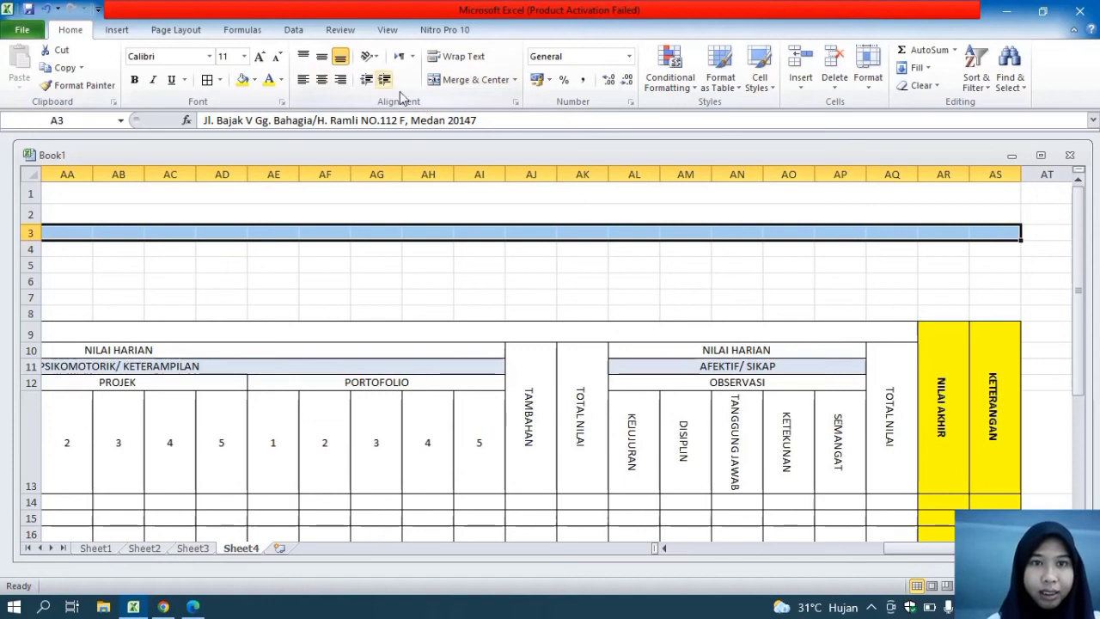
click(454, 84)
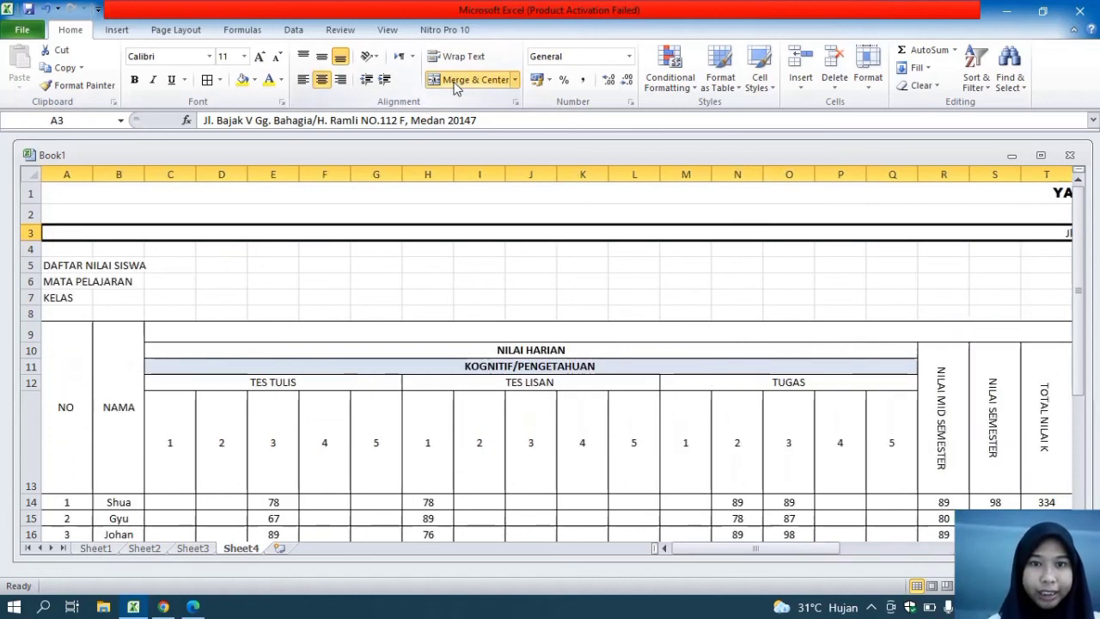
click(210, 57)
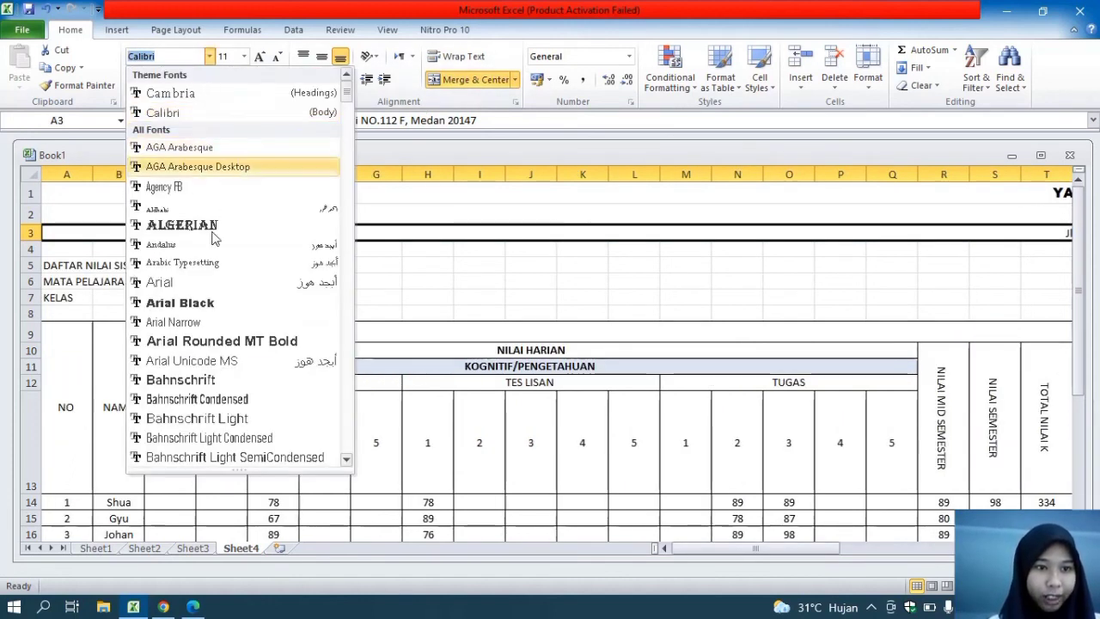
click(219, 289)
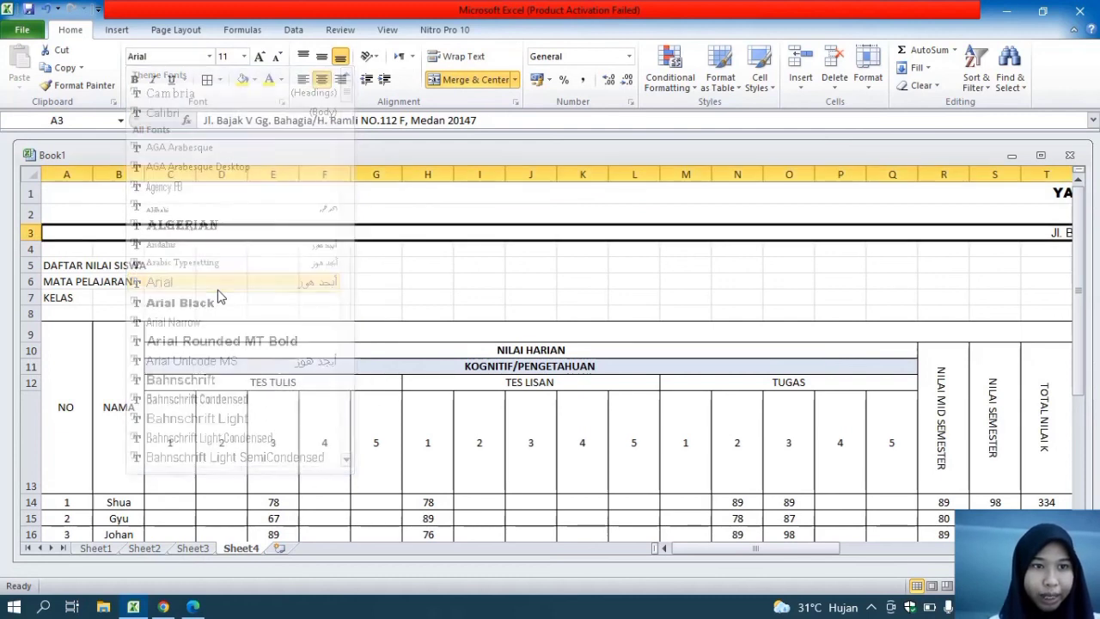
click(236, 56)
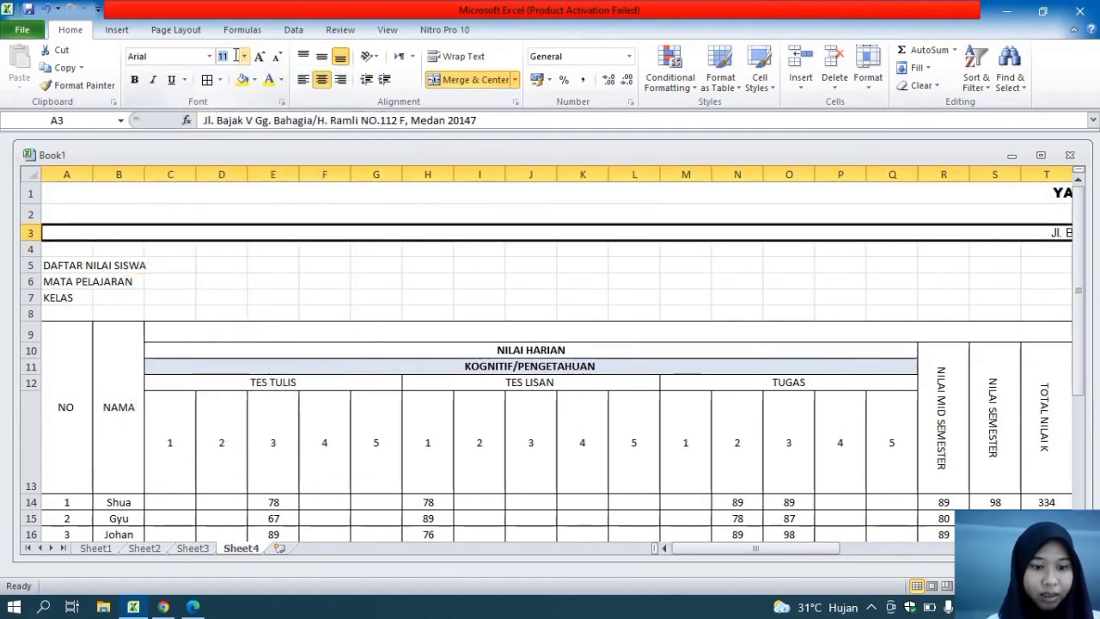
key(Return)
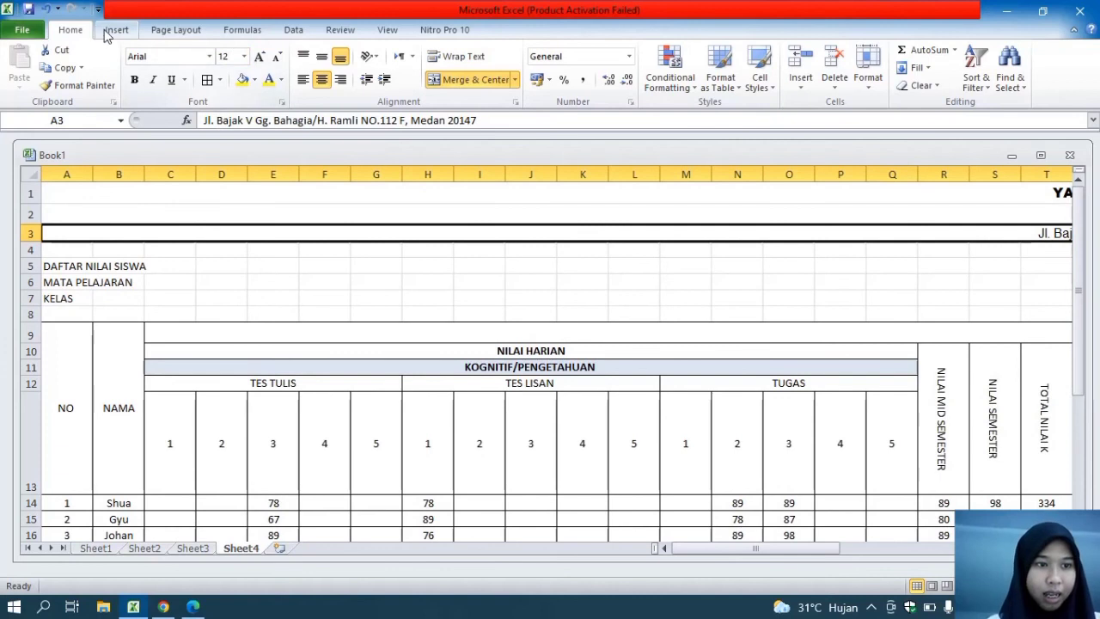
Draw a thin rectangle about 76 cm wide and 0.13 cm high below the address, spanning the table from column A to AS
click(59, 247)
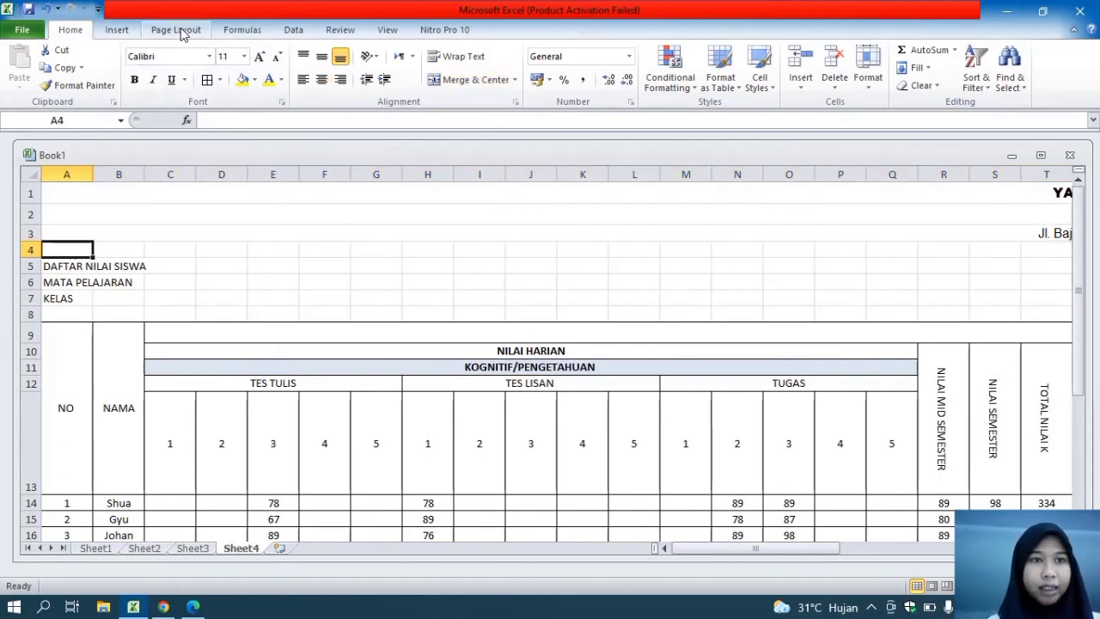
click(118, 31)
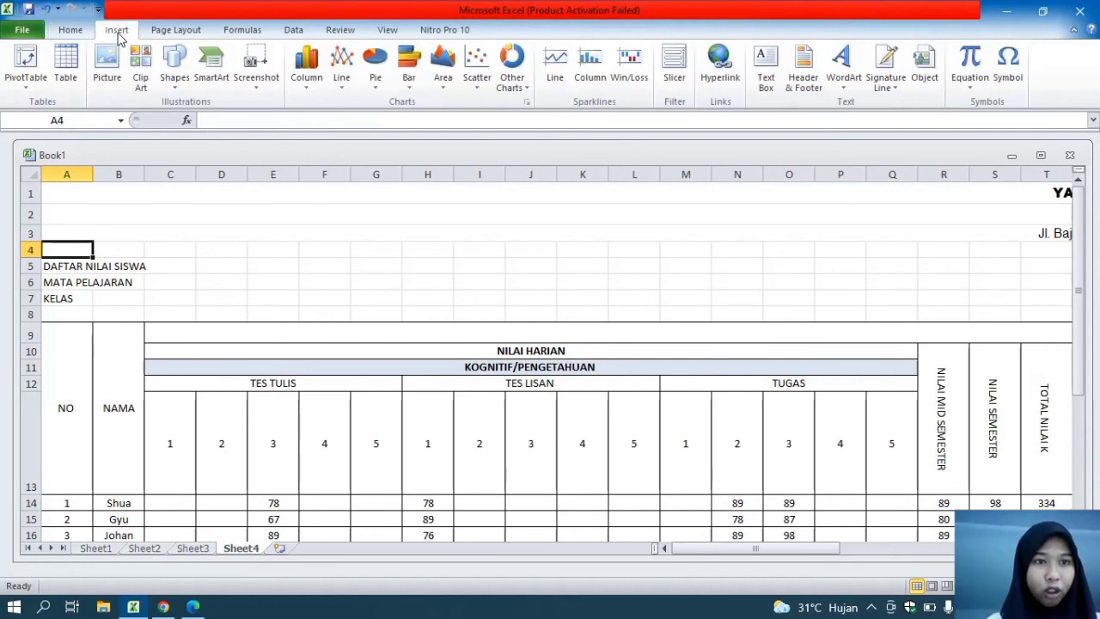
click(163, 75)
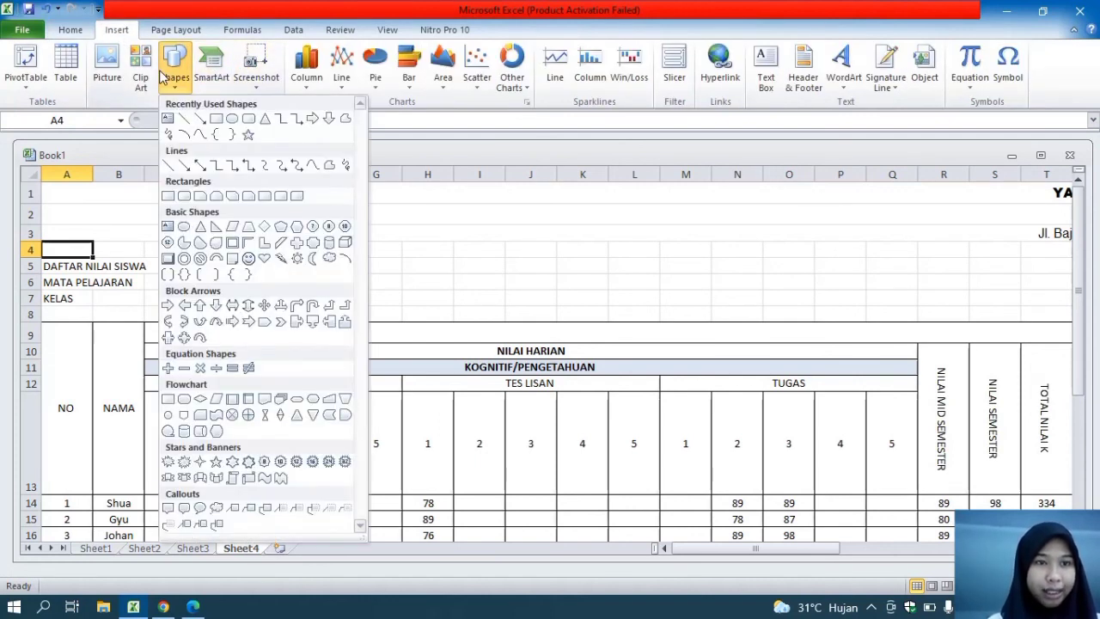
click(216, 118)
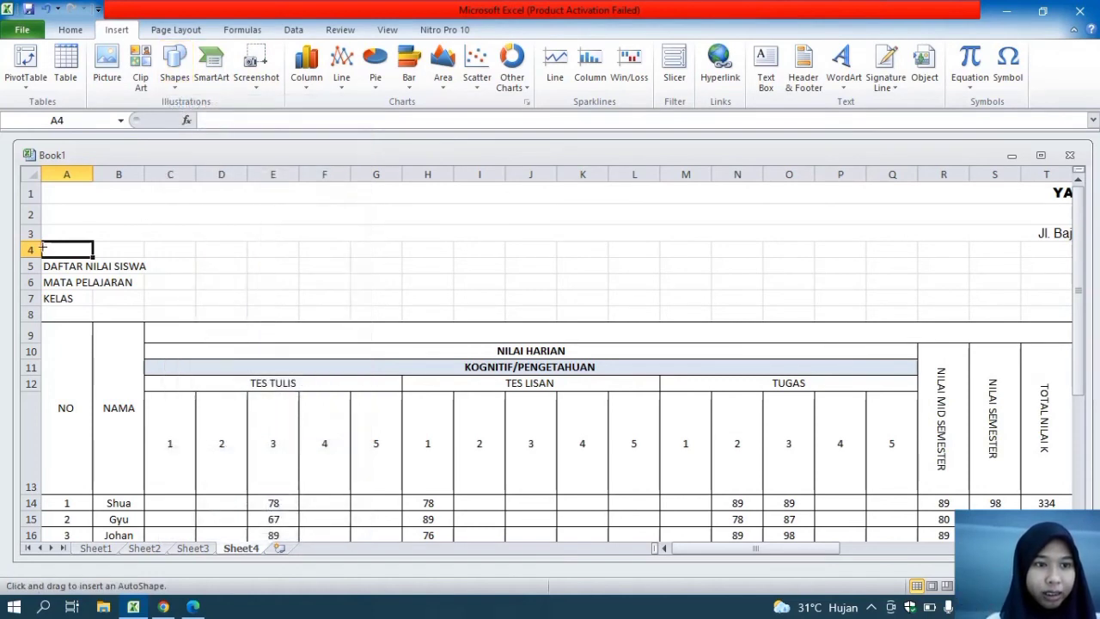
mouse_move(42, 246)
mouse_down()
mouse_move(1091, 251)
mouse_move(992, 237)
mouse_move(910, 242)
mouse_up()
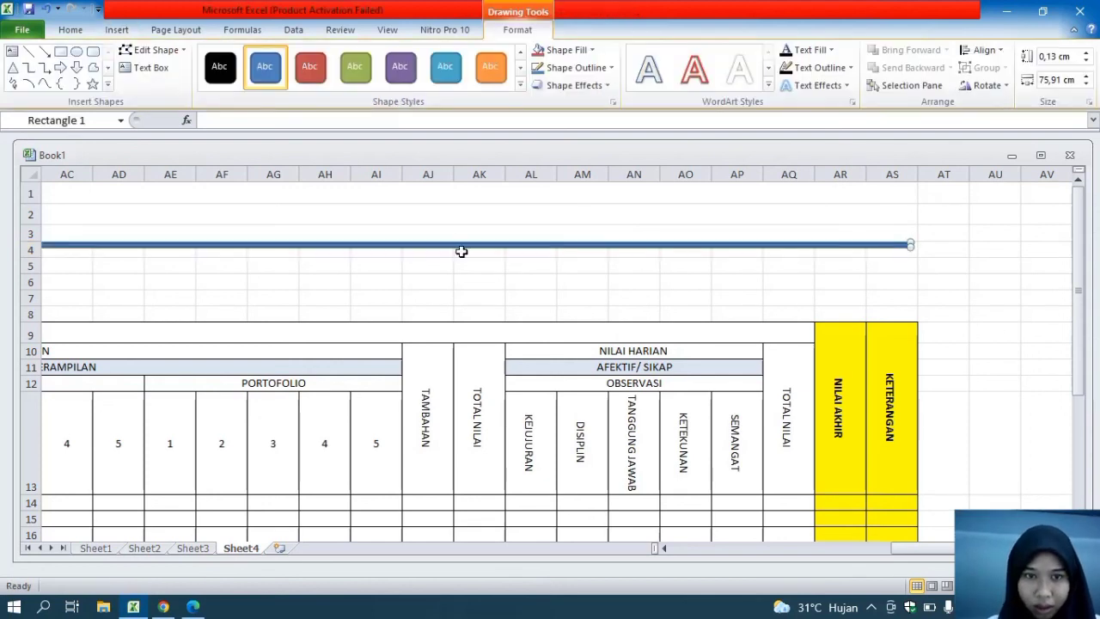
Move the rectangle down to the middle of row 4 and apply the solid black shape style
drag(411, 247, 410, 252)
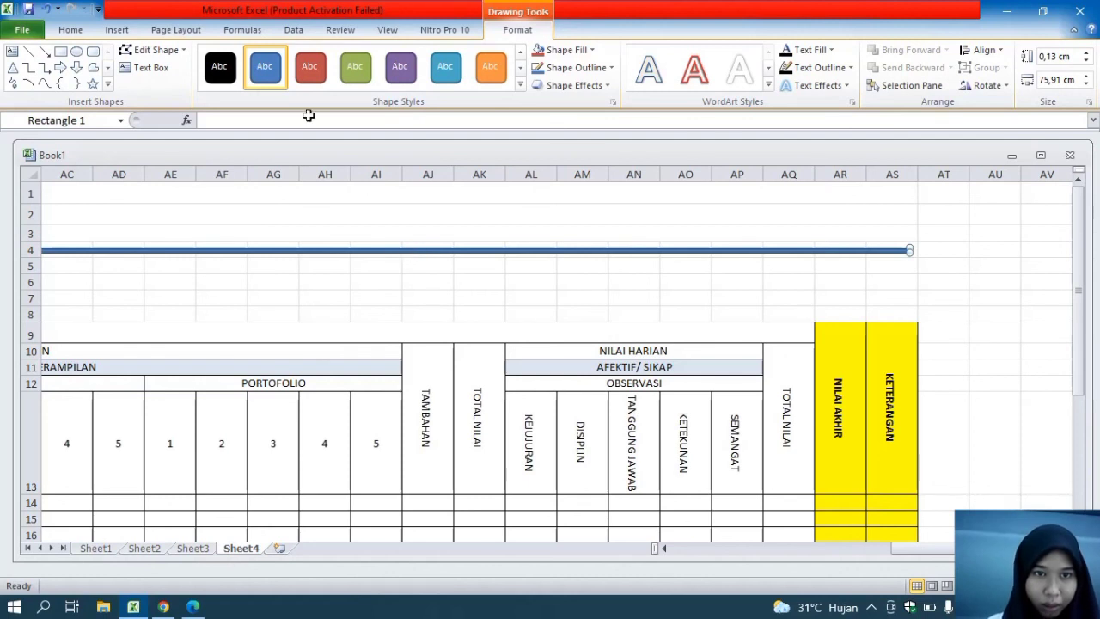
click(219, 66)
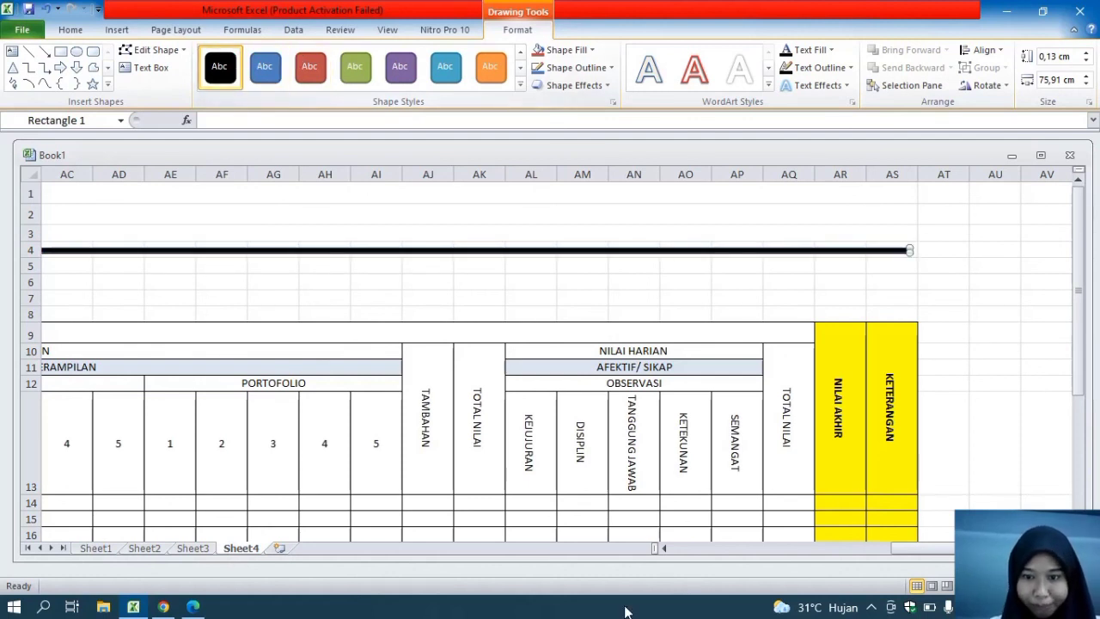
drag(894, 548, 615, 515)
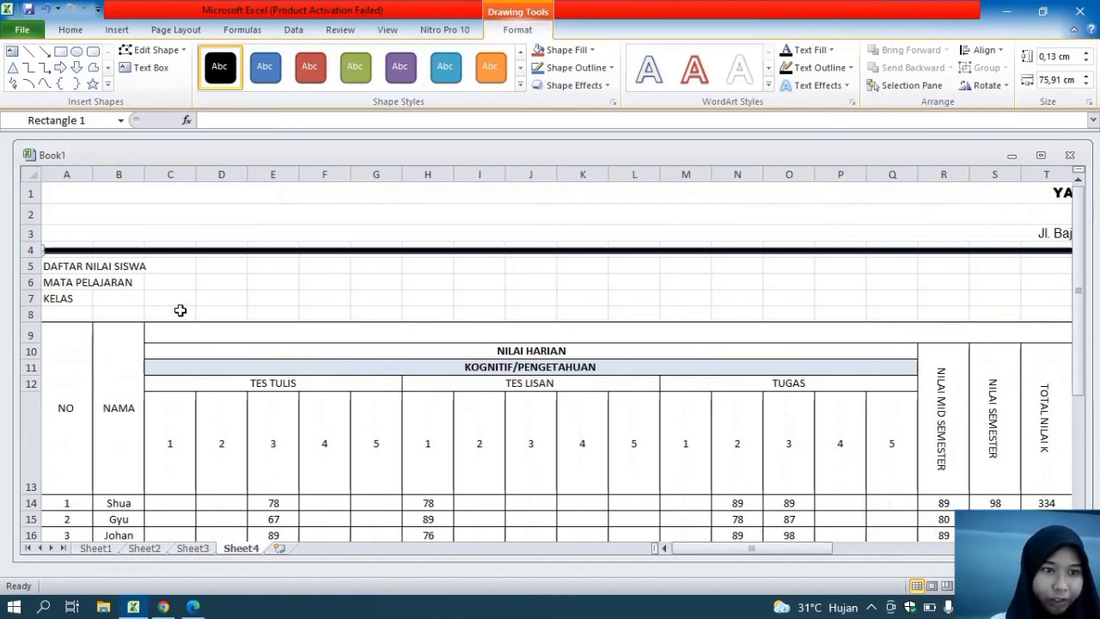
Merge and center the DAFTAR NILAI SISWA title across A5:AS5 and set its font to Arial Black
drag(54, 262, 980, 268)
click(459, 79)
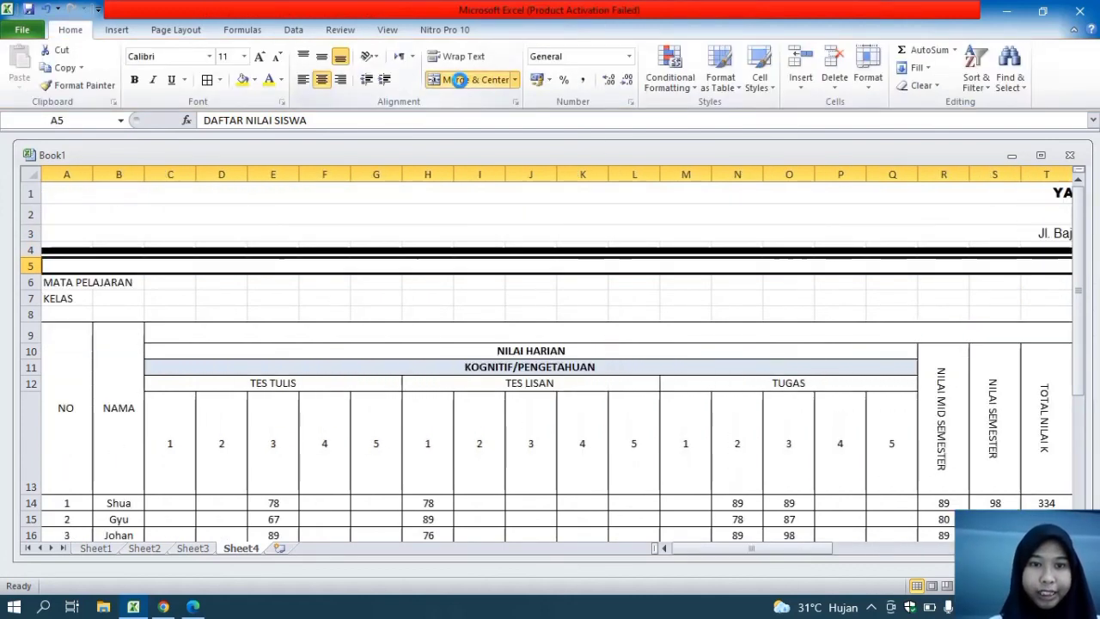
click(169, 54)
text(Arial)
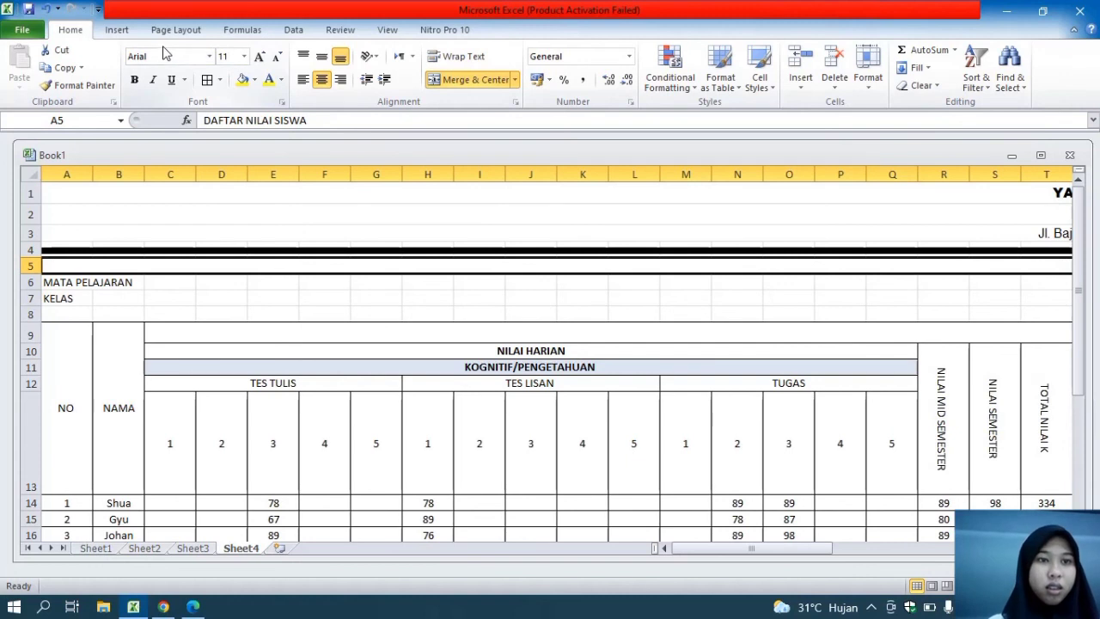
text(Arial)
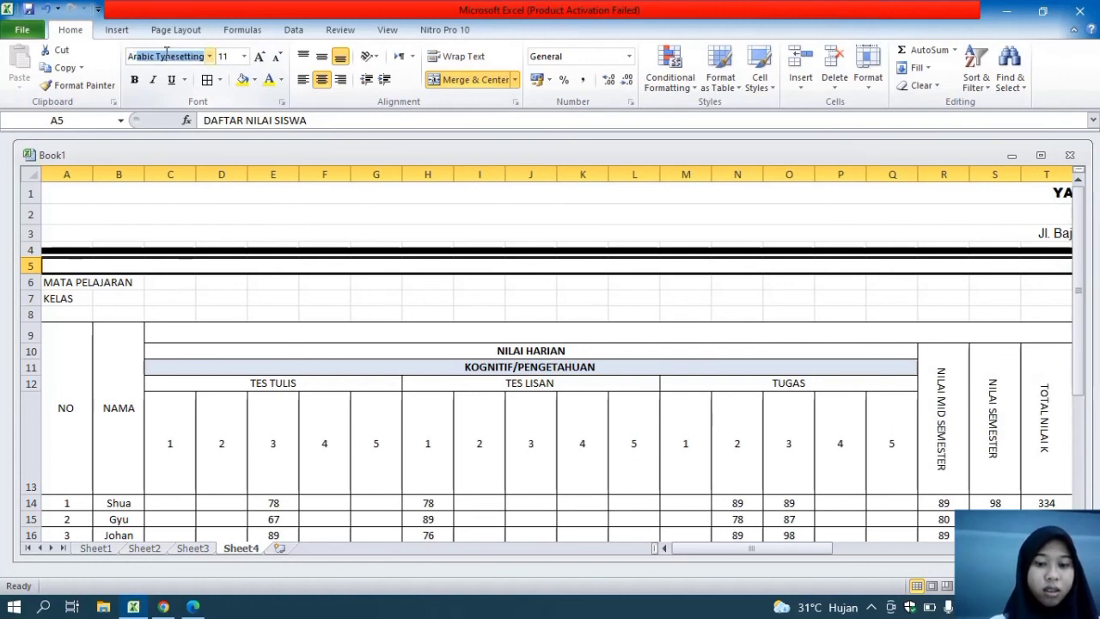
text( BLACK)
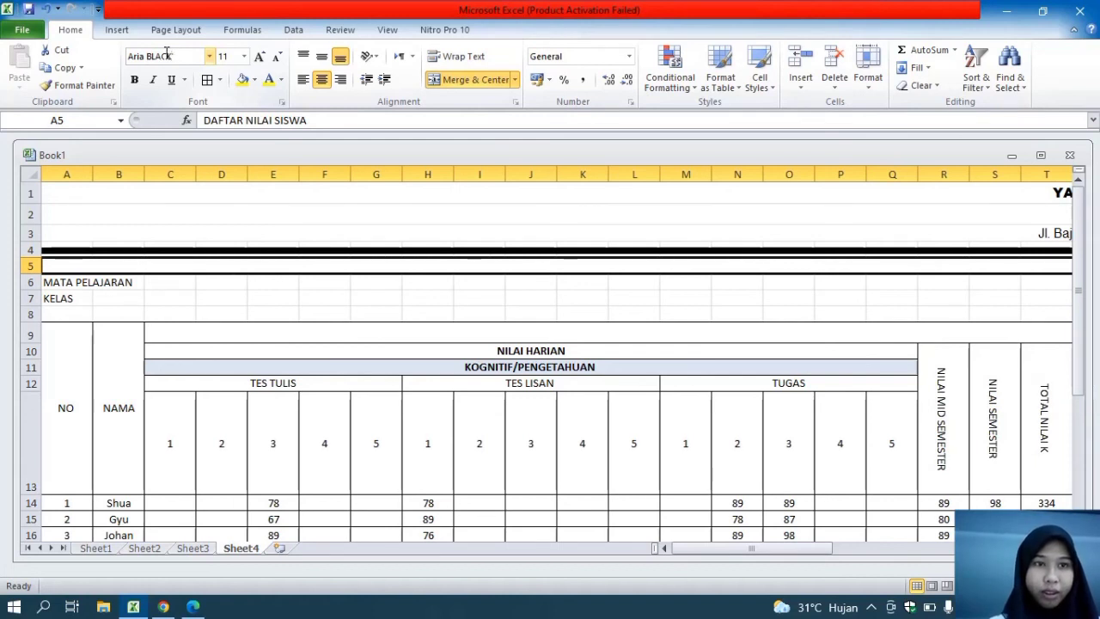
key(BackSpace)
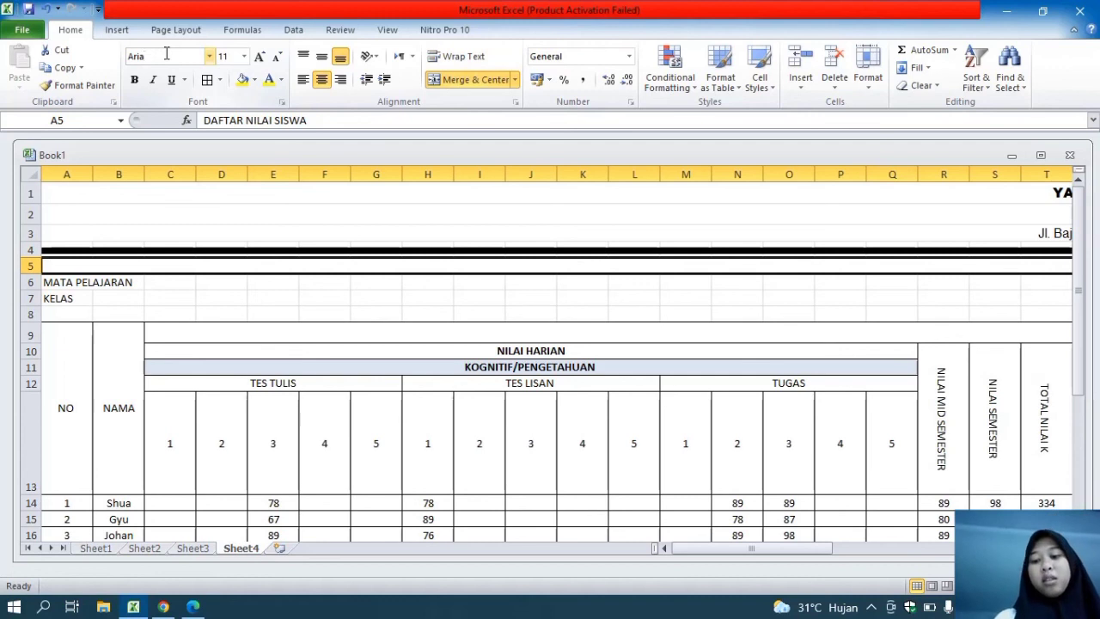
key(Return)
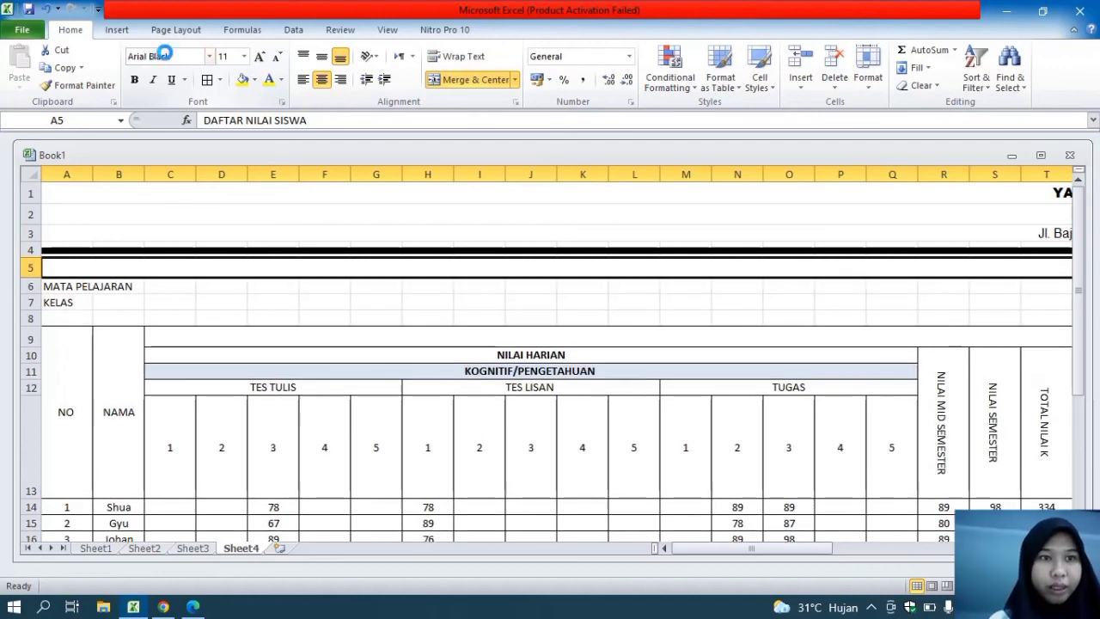
Enter a colon in C6 for MATA PELAJARAN and in C7 for KELAS
click(171, 283)
text(:)
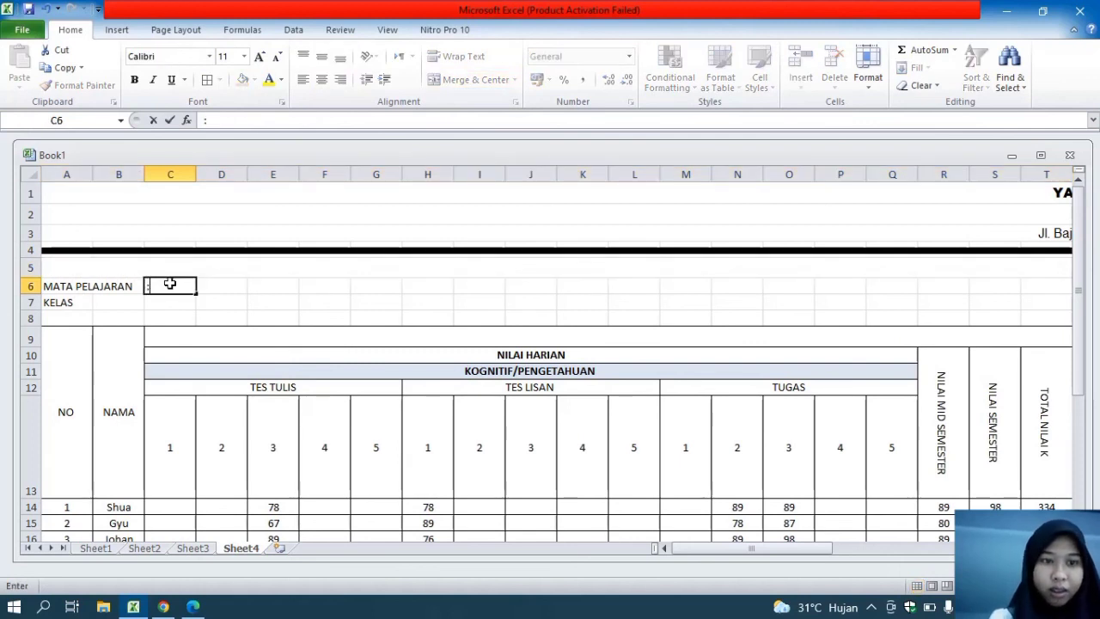
key(Return)
text(:)
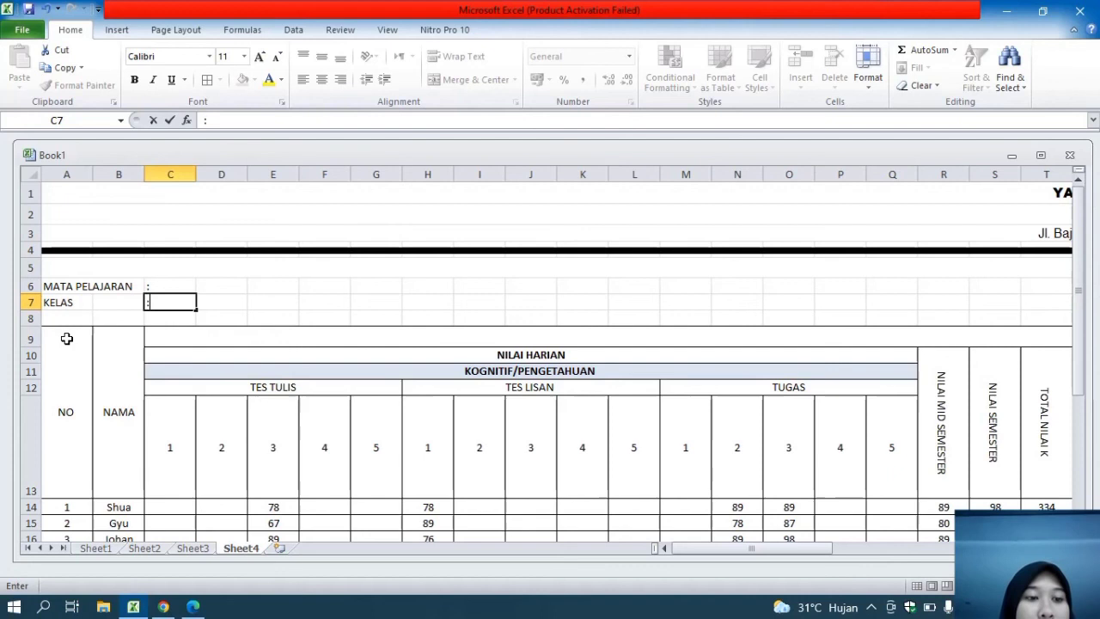
click(134, 415)
Set the column width of the entire grade table, from the NO heading at A9 through column AS, to 3,2
click(61, 341)
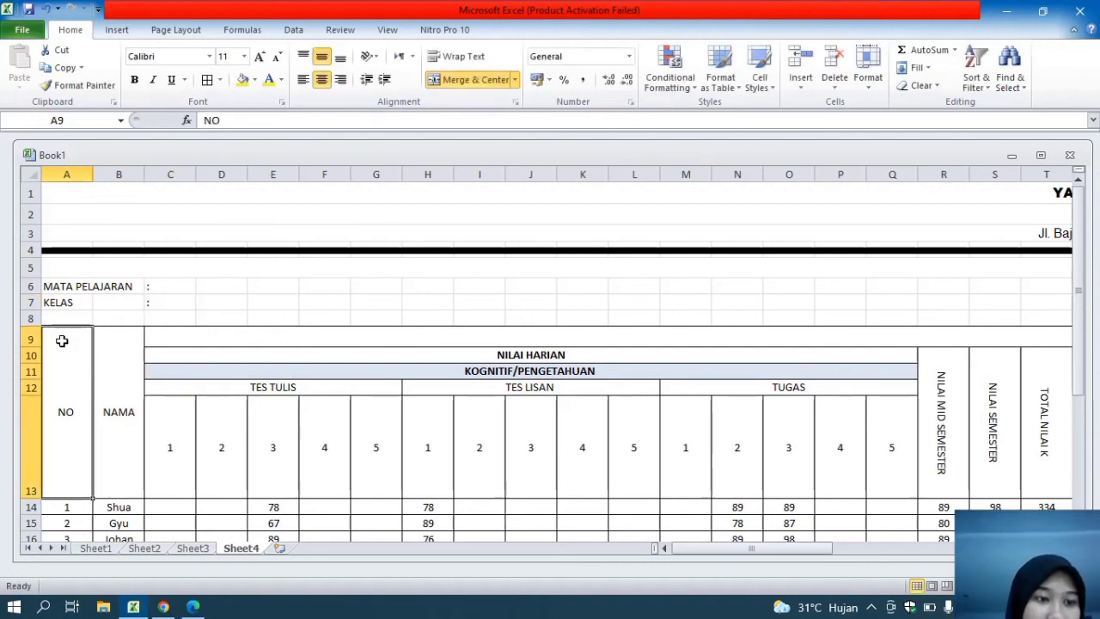
key(ctrl+shift+End)
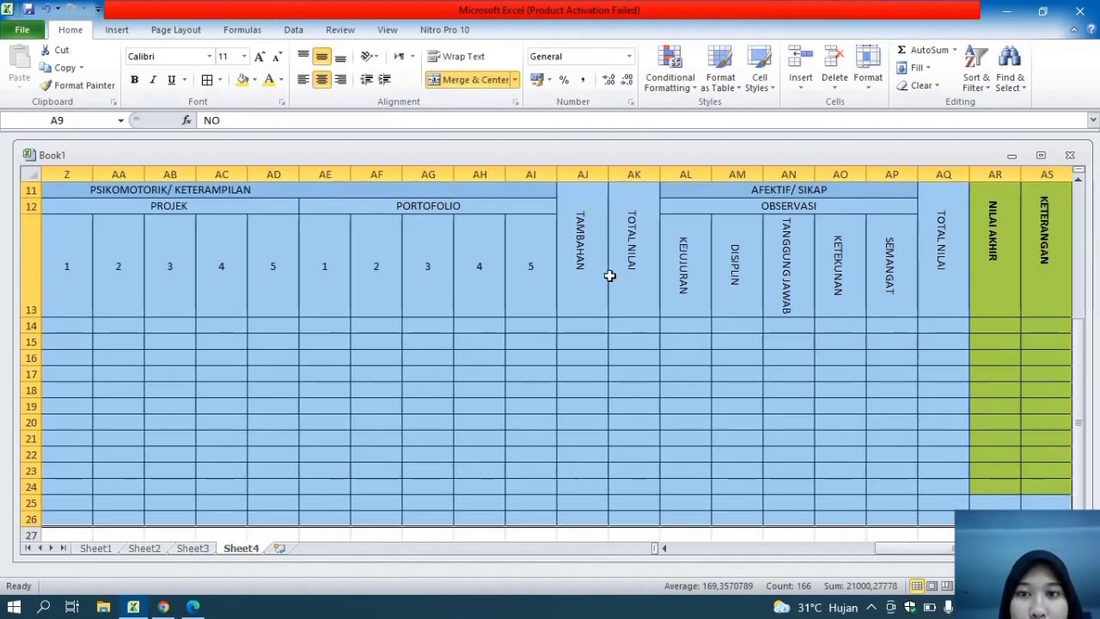
click(868, 81)
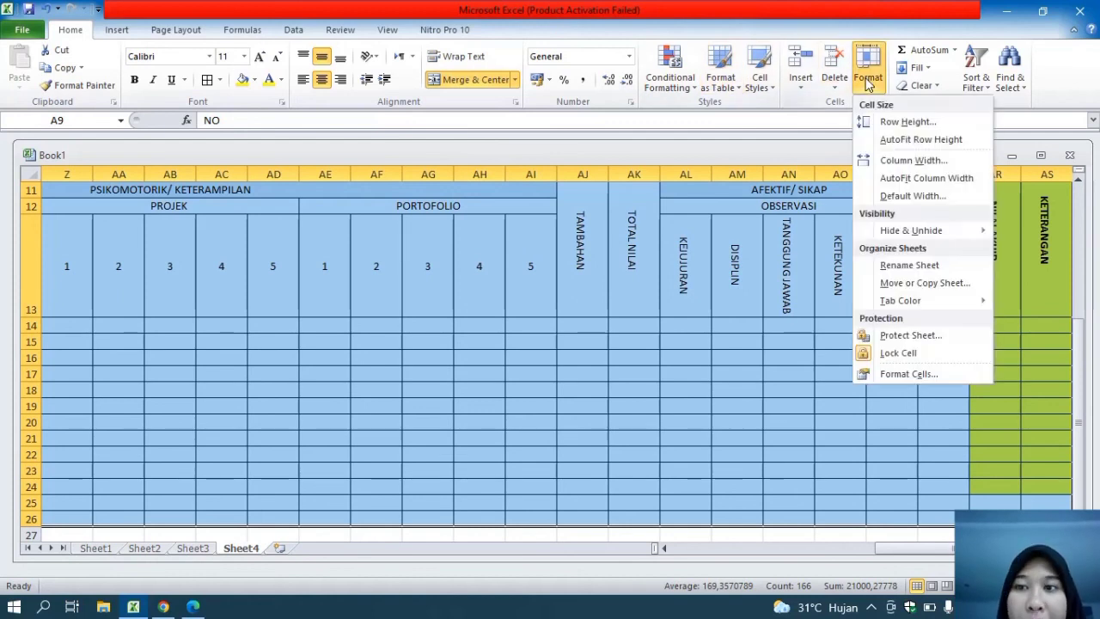
click(904, 163)
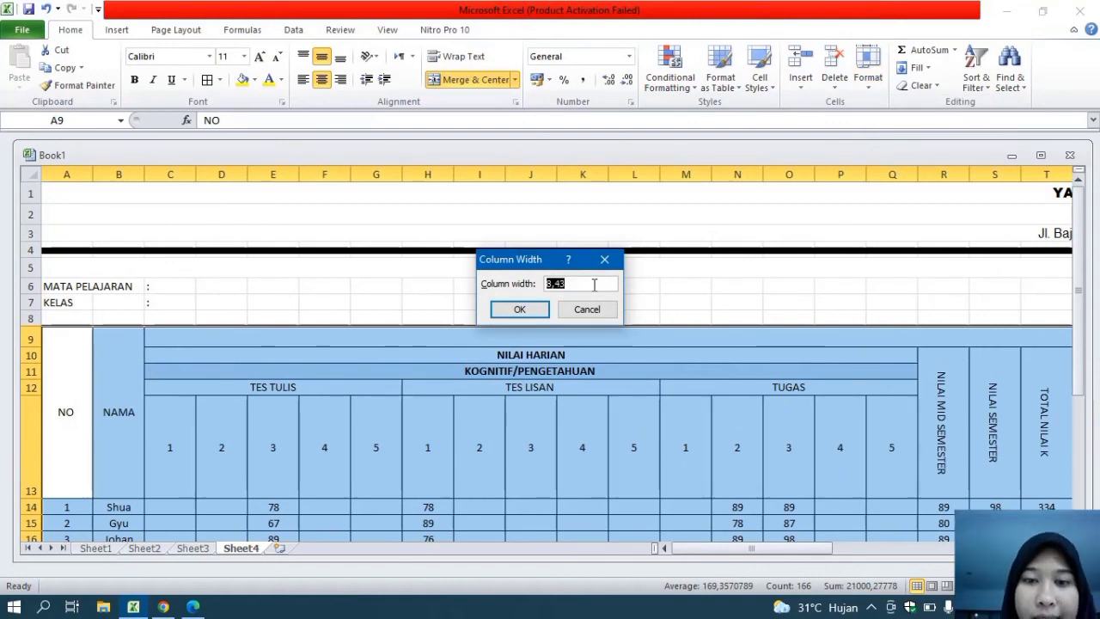
text(3,2)
key(Return)
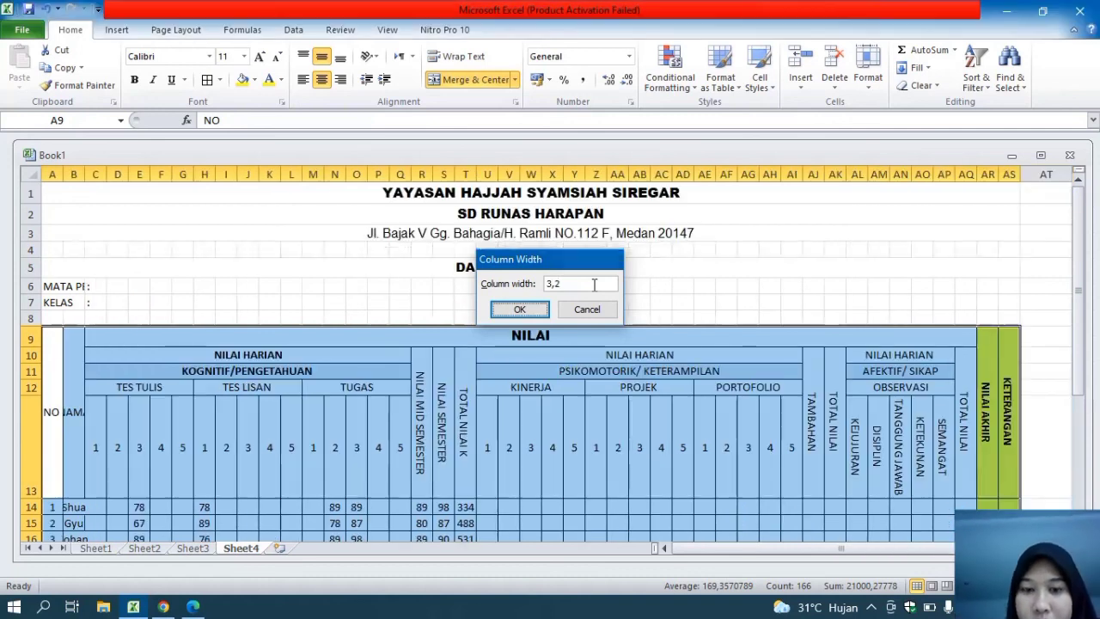
drag(1079, 227, 1085, 367)
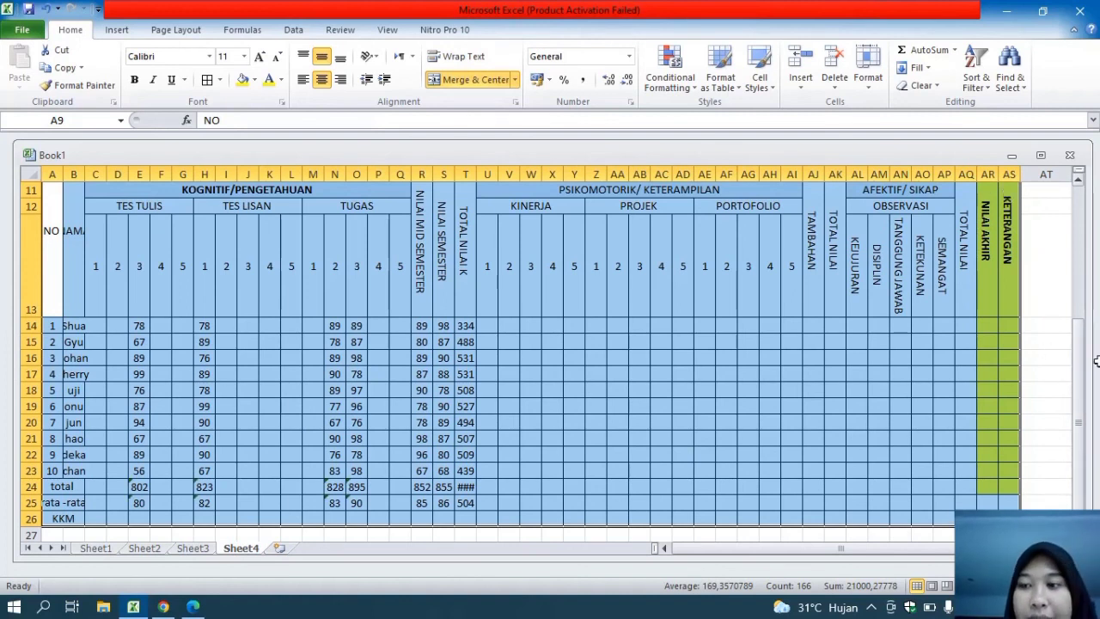
drag(1079, 356, 1063, 212)
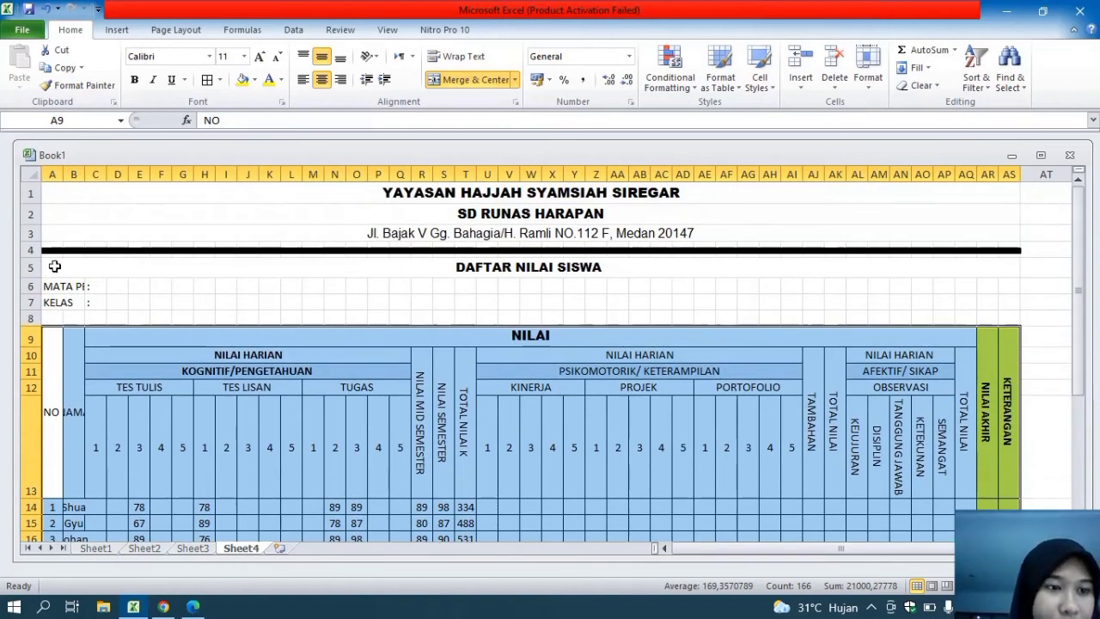
Remove the colon from C6 and merge and center the MATA PELAJARAN label across A6:E6
drag(62, 289, 173, 288)
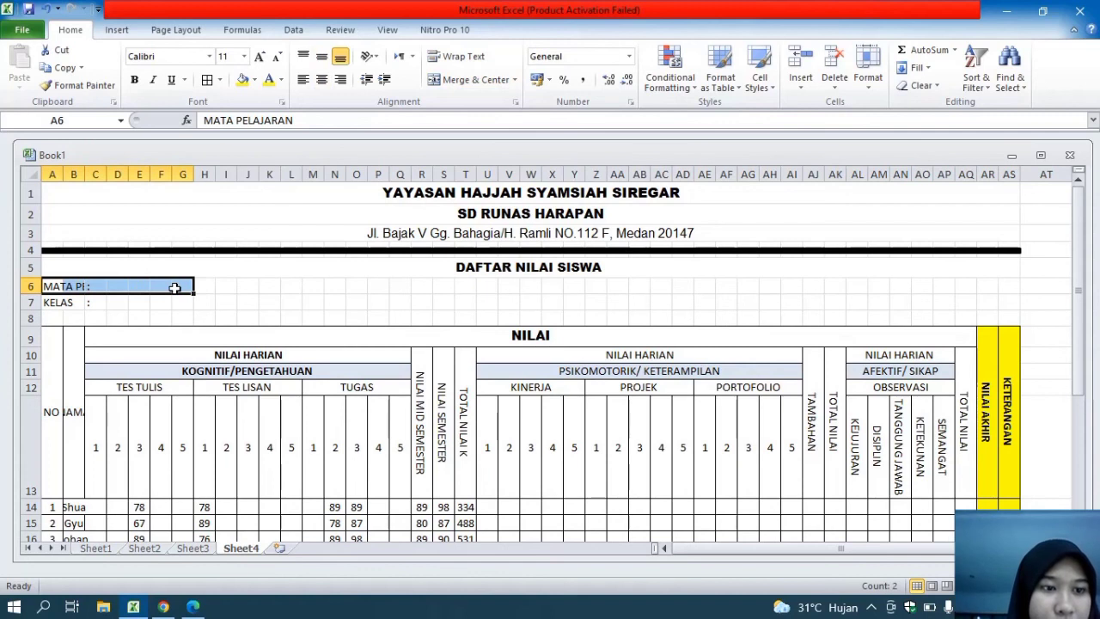
click(96, 287)
key(BackSpace)
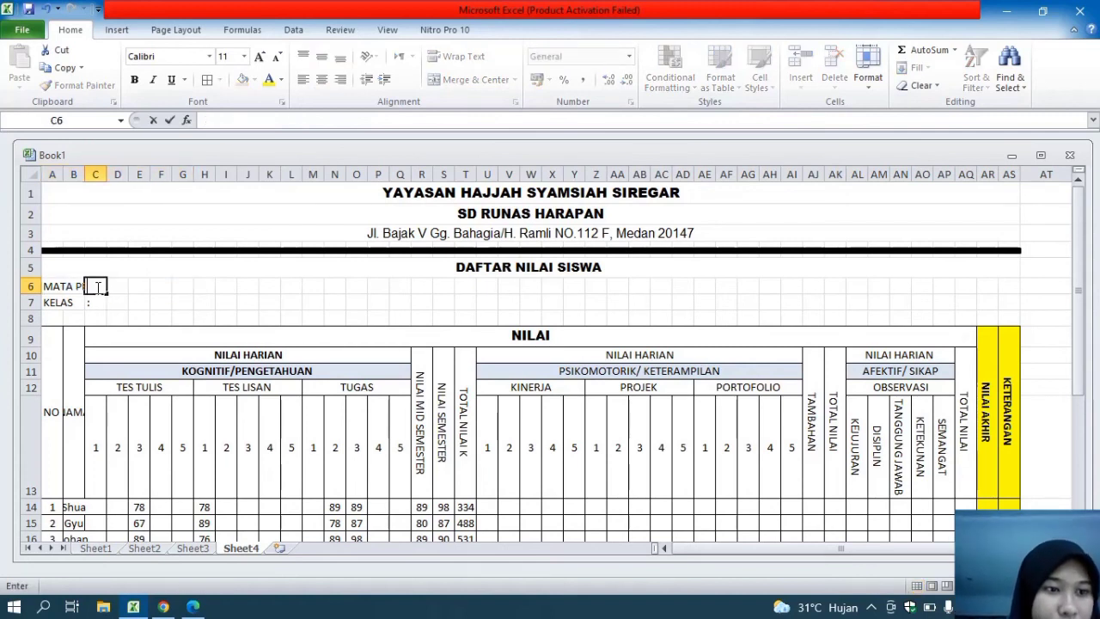
drag(67, 285, 143, 287)
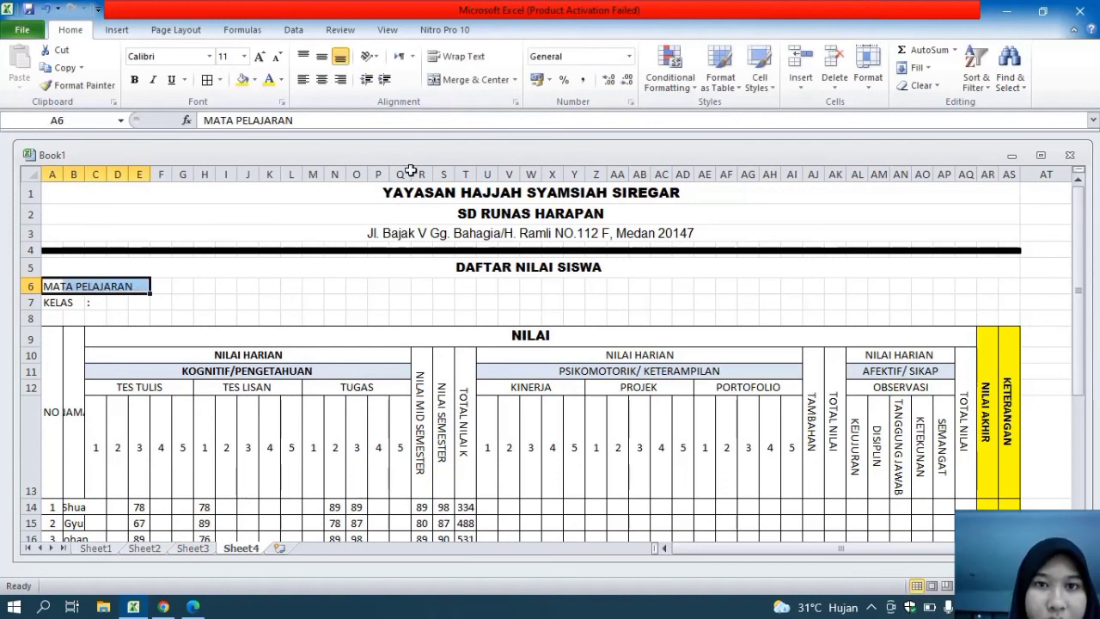
click(451, 79)
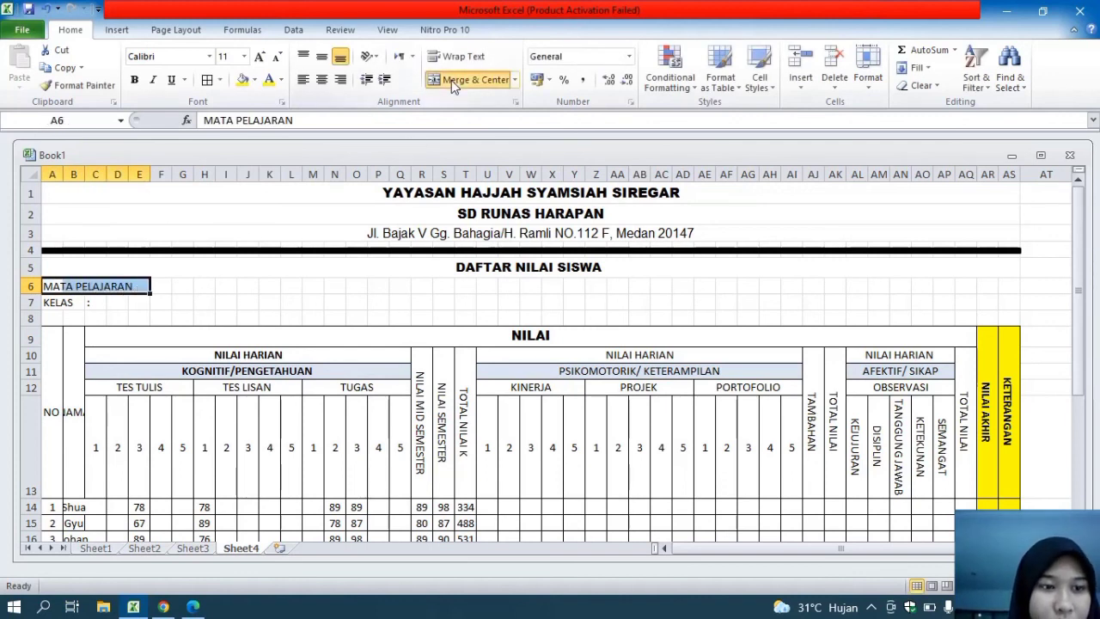
Enter a colon in F6, directly after the merged MATA PELAJARAN label
click(174, 291)
click(161, 287)
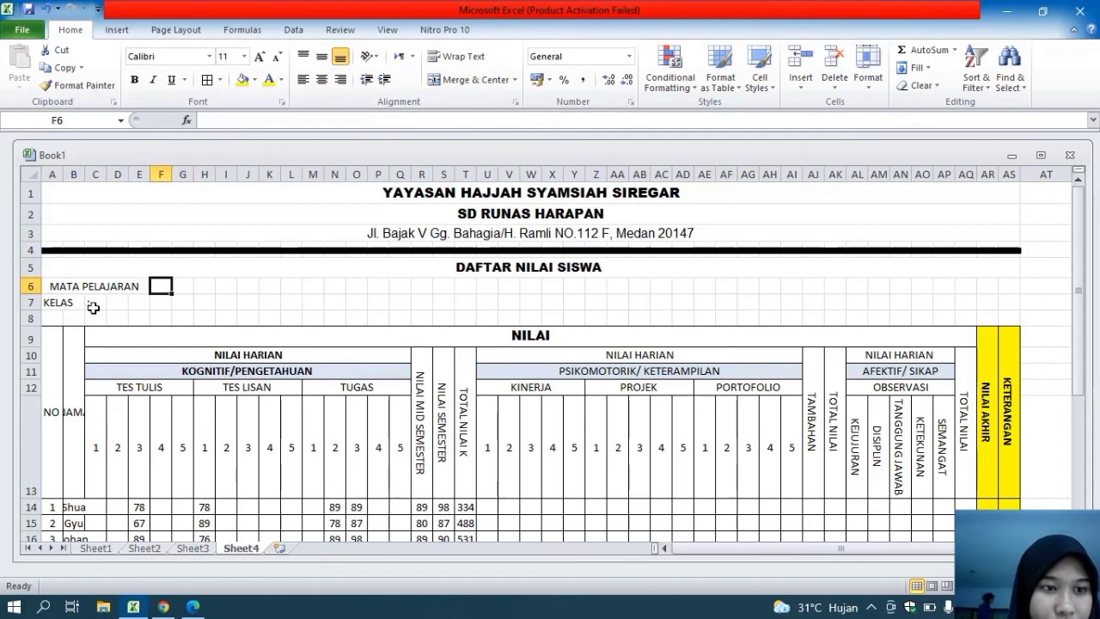
text(:)
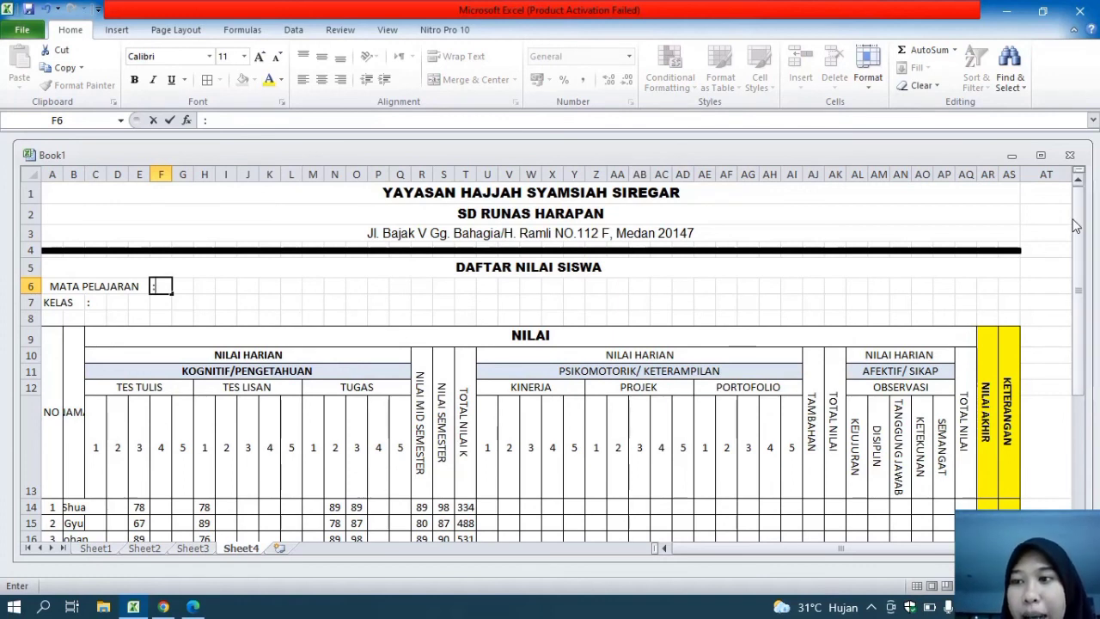
drag(1077, 226, 1062, 265)
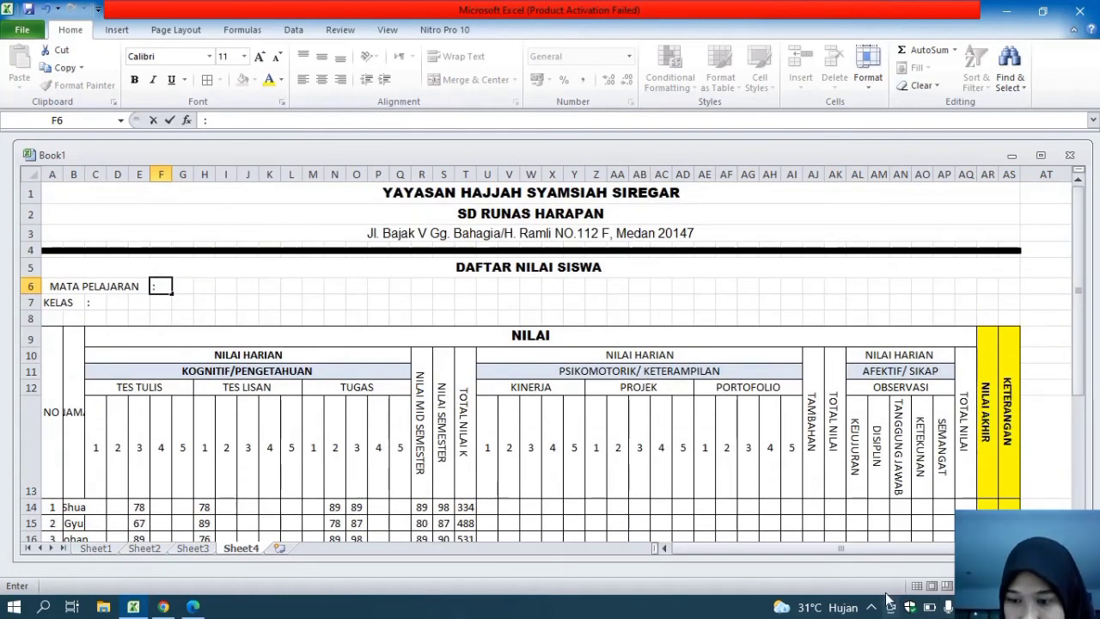